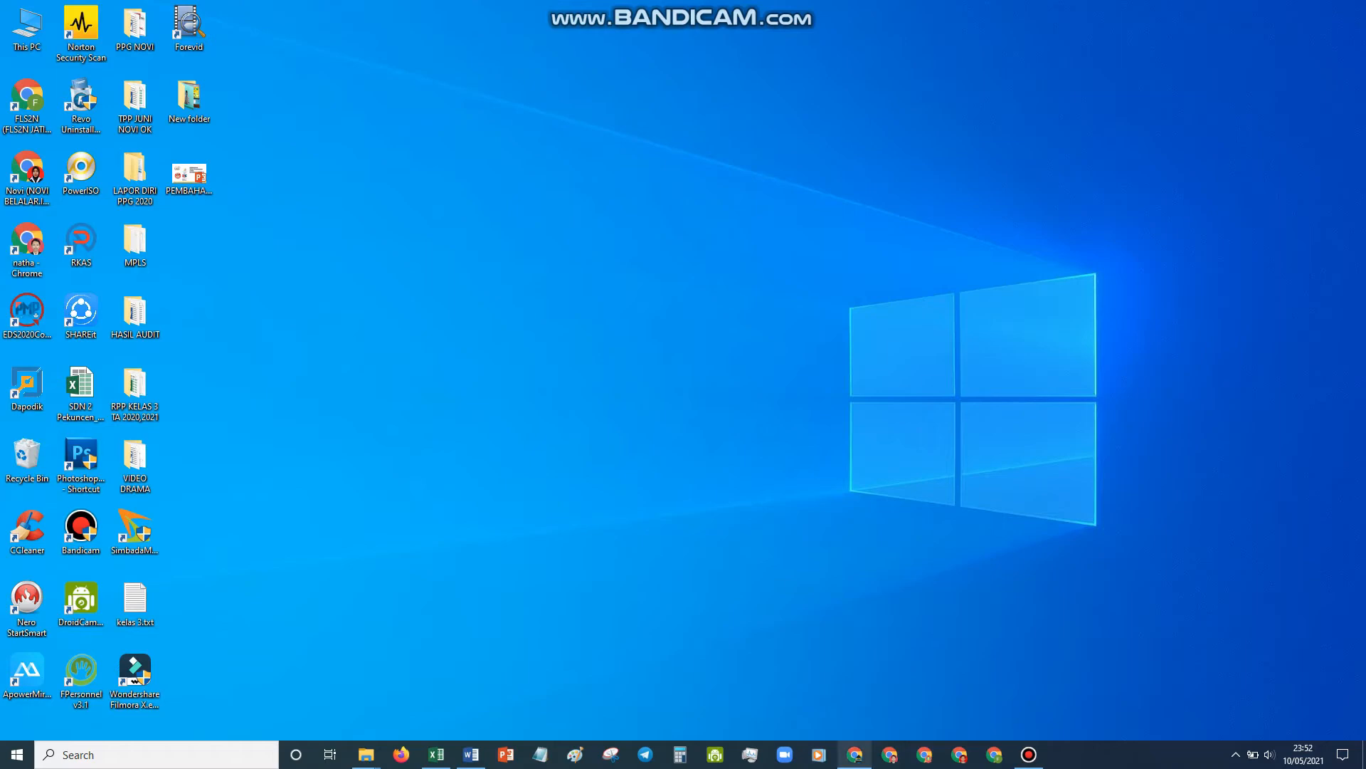
- Create a new Quizizz quiz named "test" with Matematika as its subject
click(854, 755)
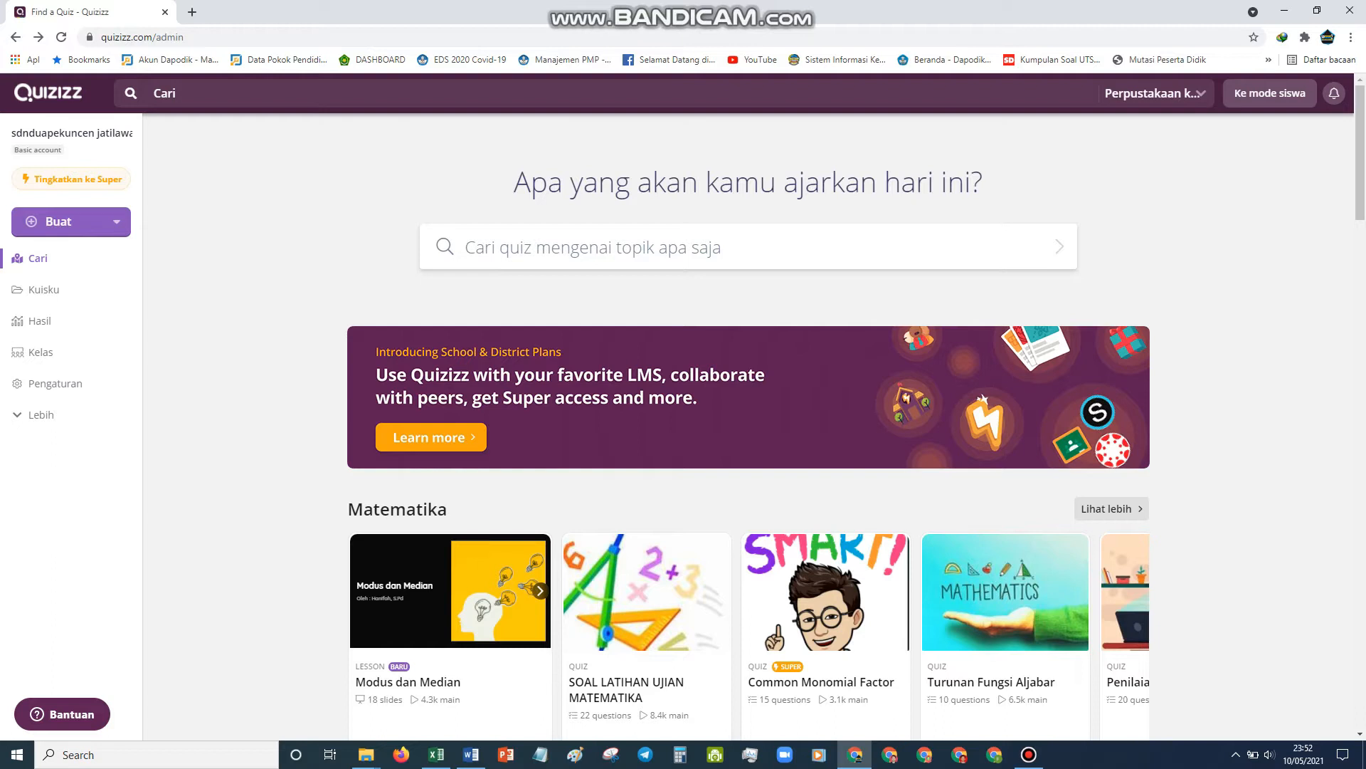
click(72, 221)
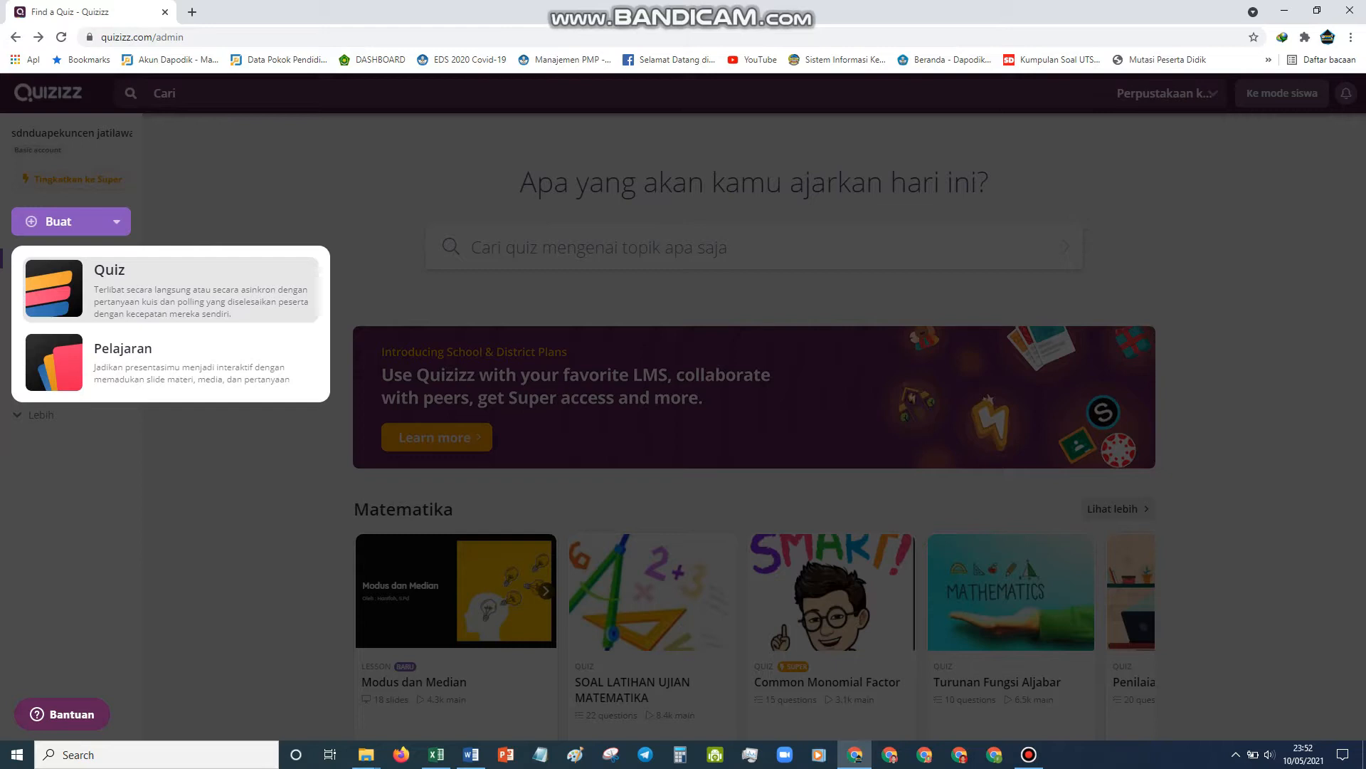
click(170, 289)
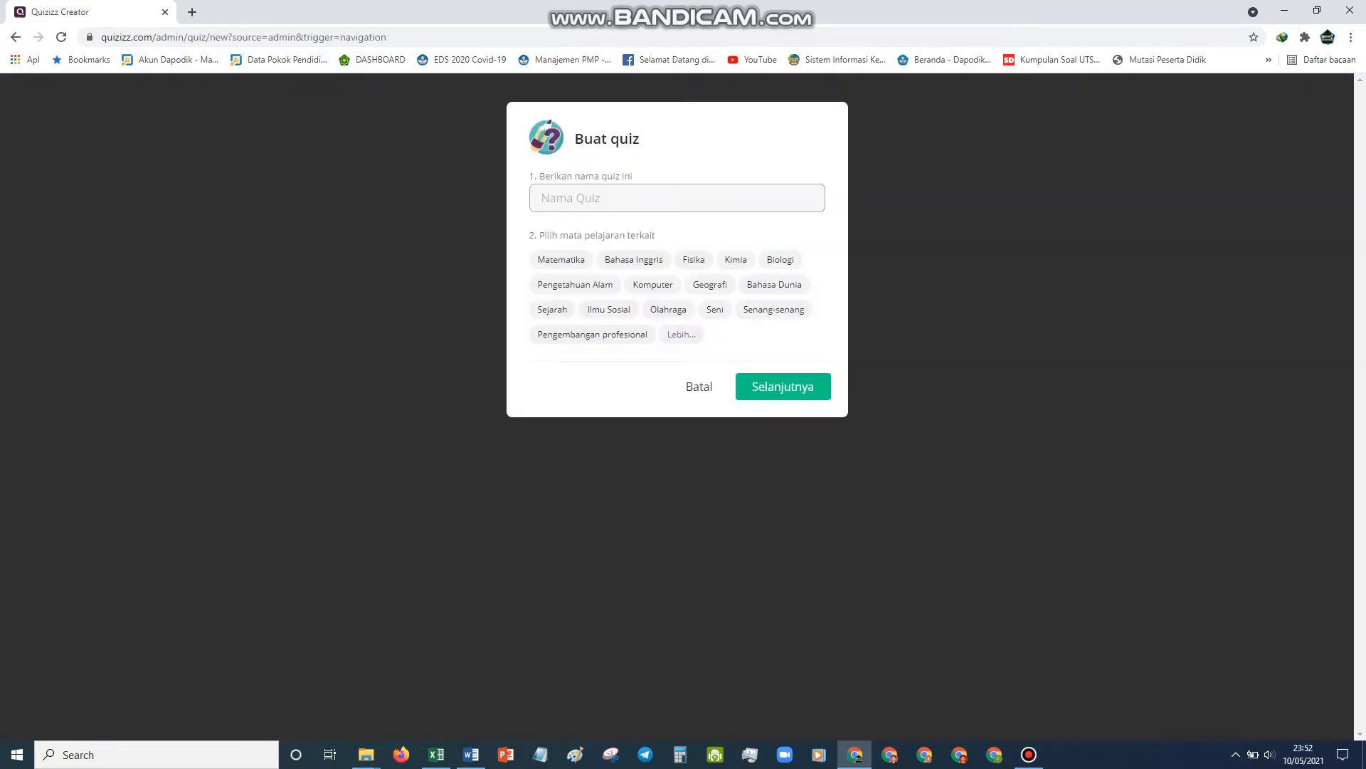
text(test)
click(562, 259)
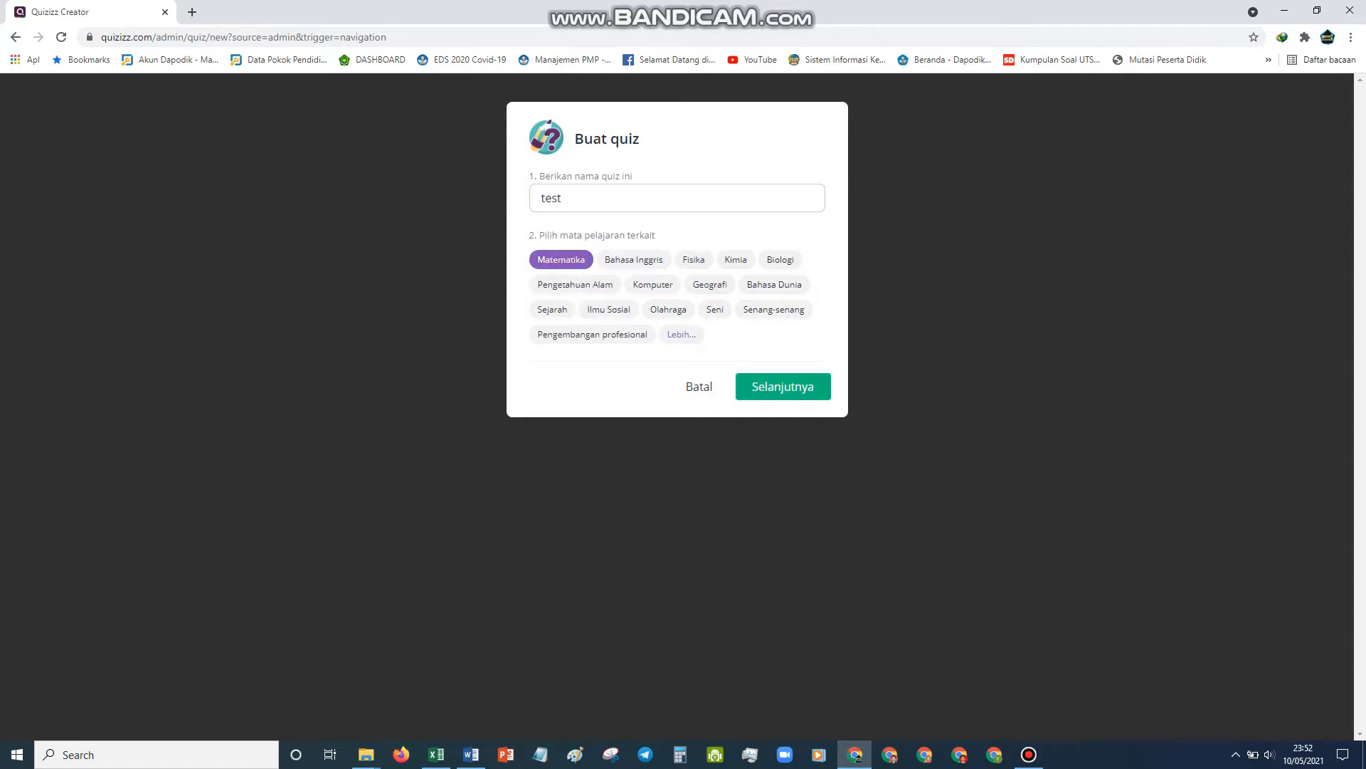
click(783, 386)
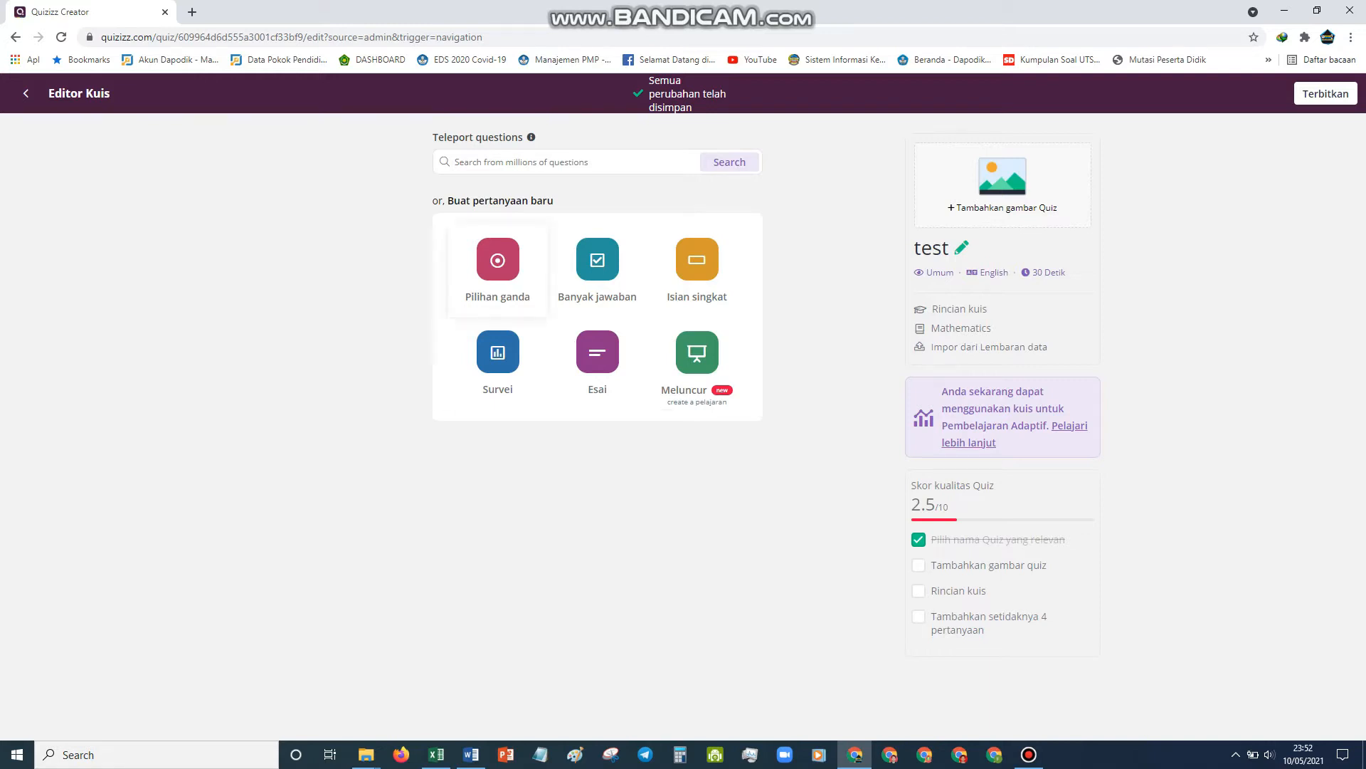
click(498, 267)
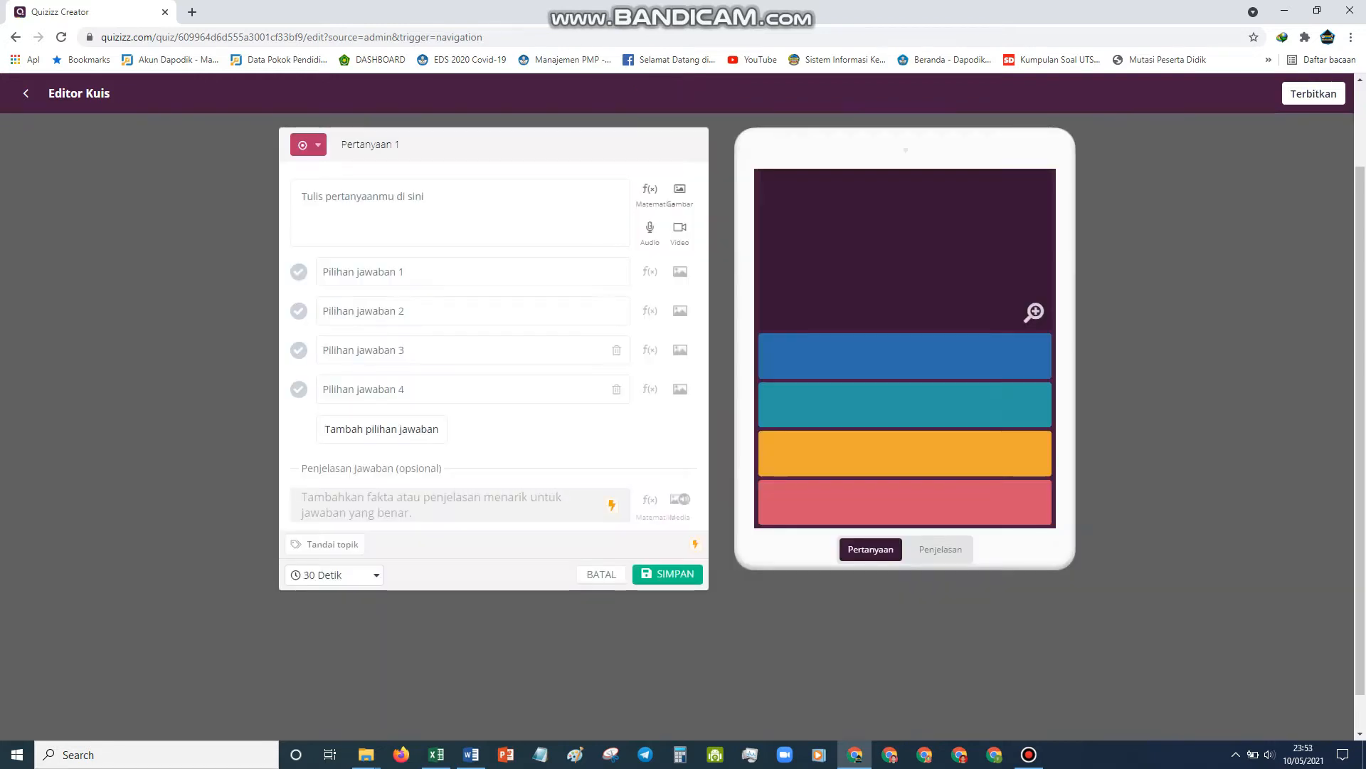
click(302, 196)
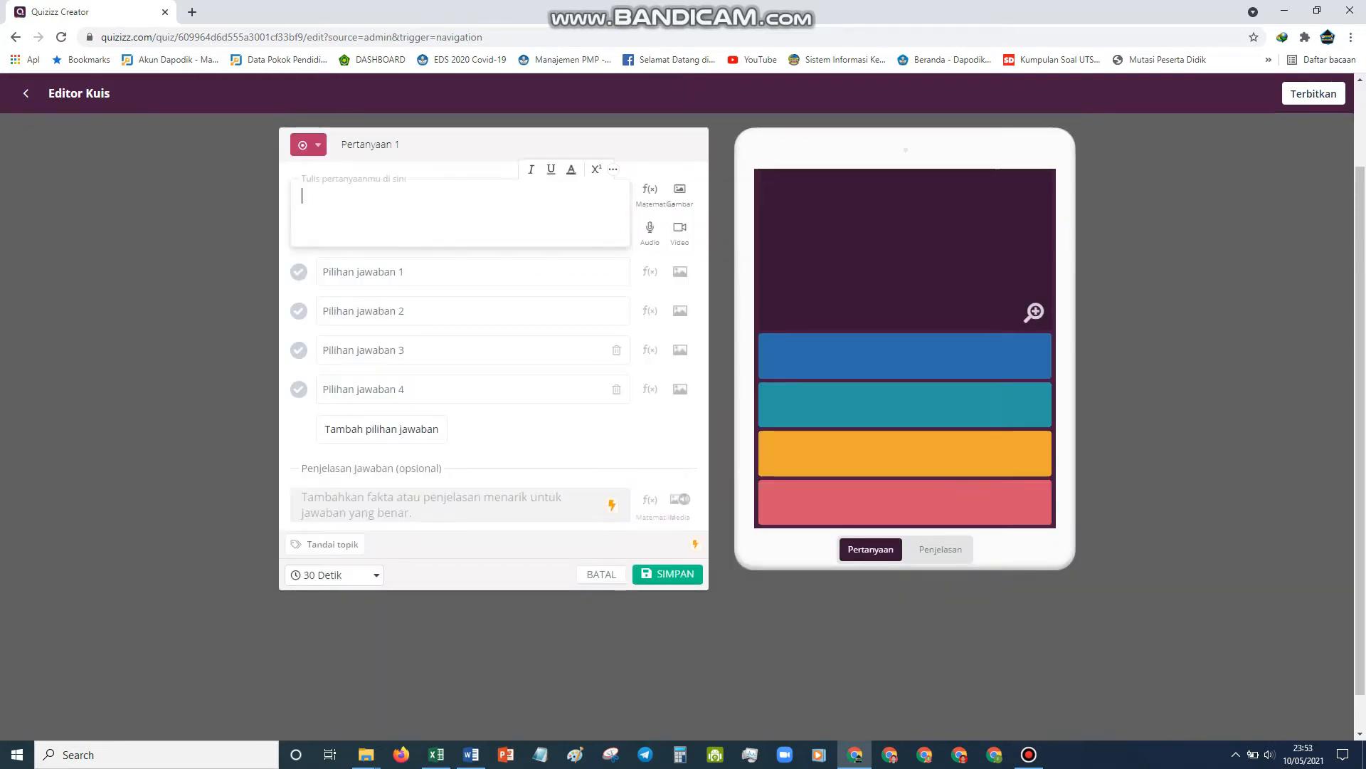
click(363, 272)
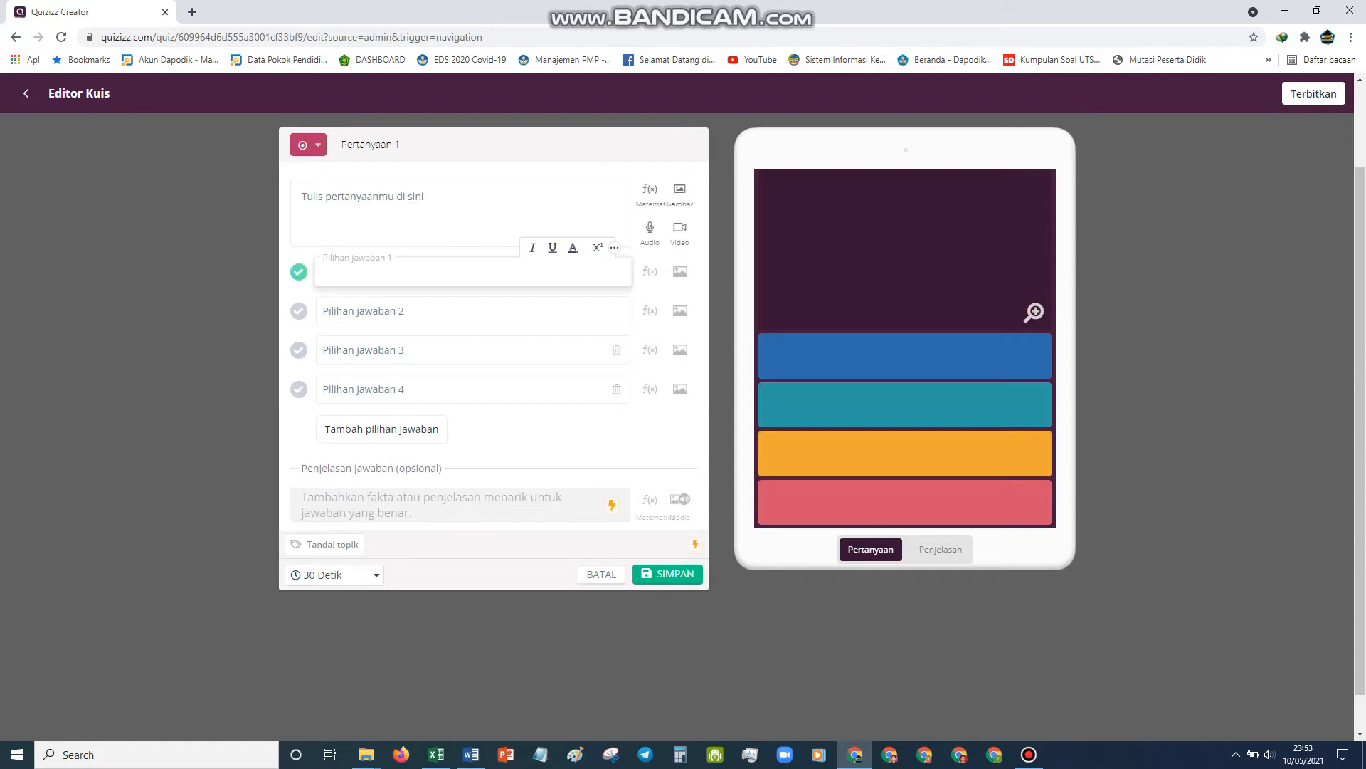
click(299, 311)
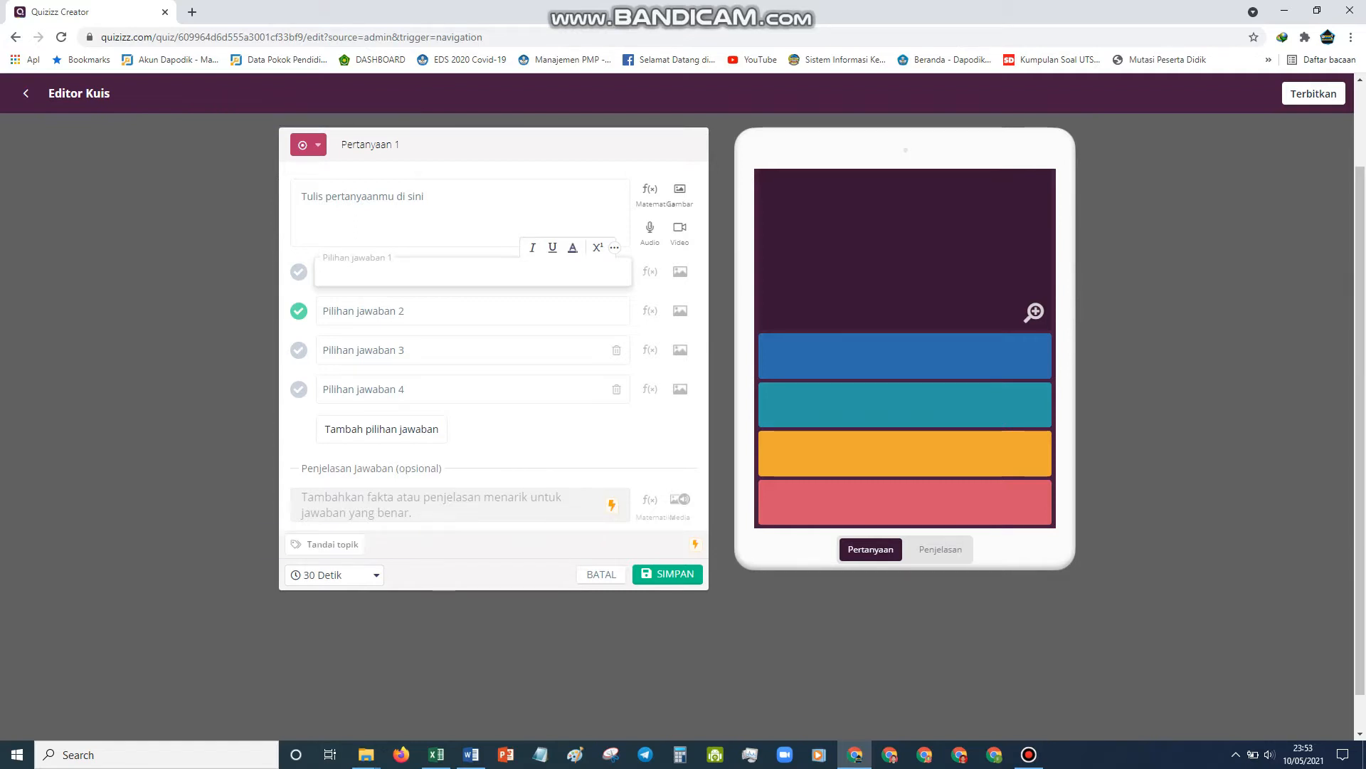
click(334, 574)
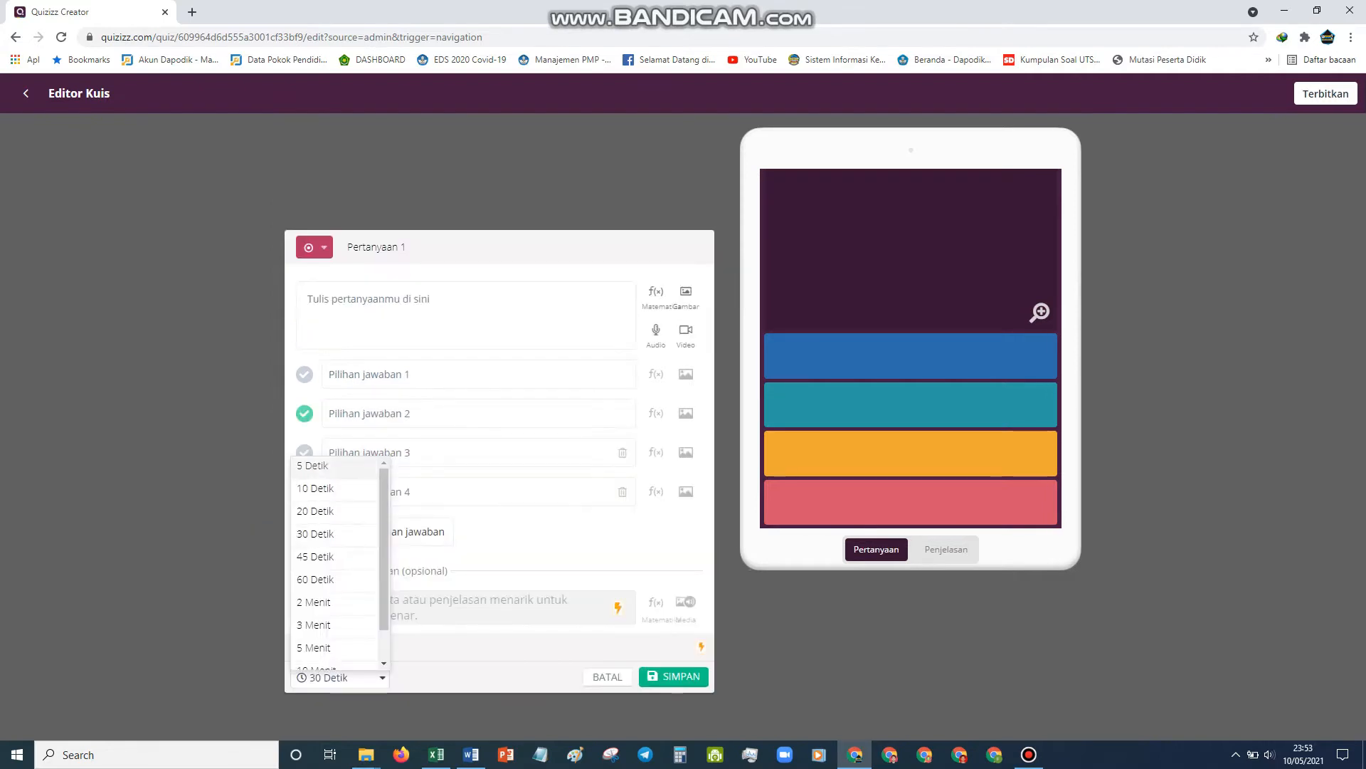
scroll(335, 562, down, 1)
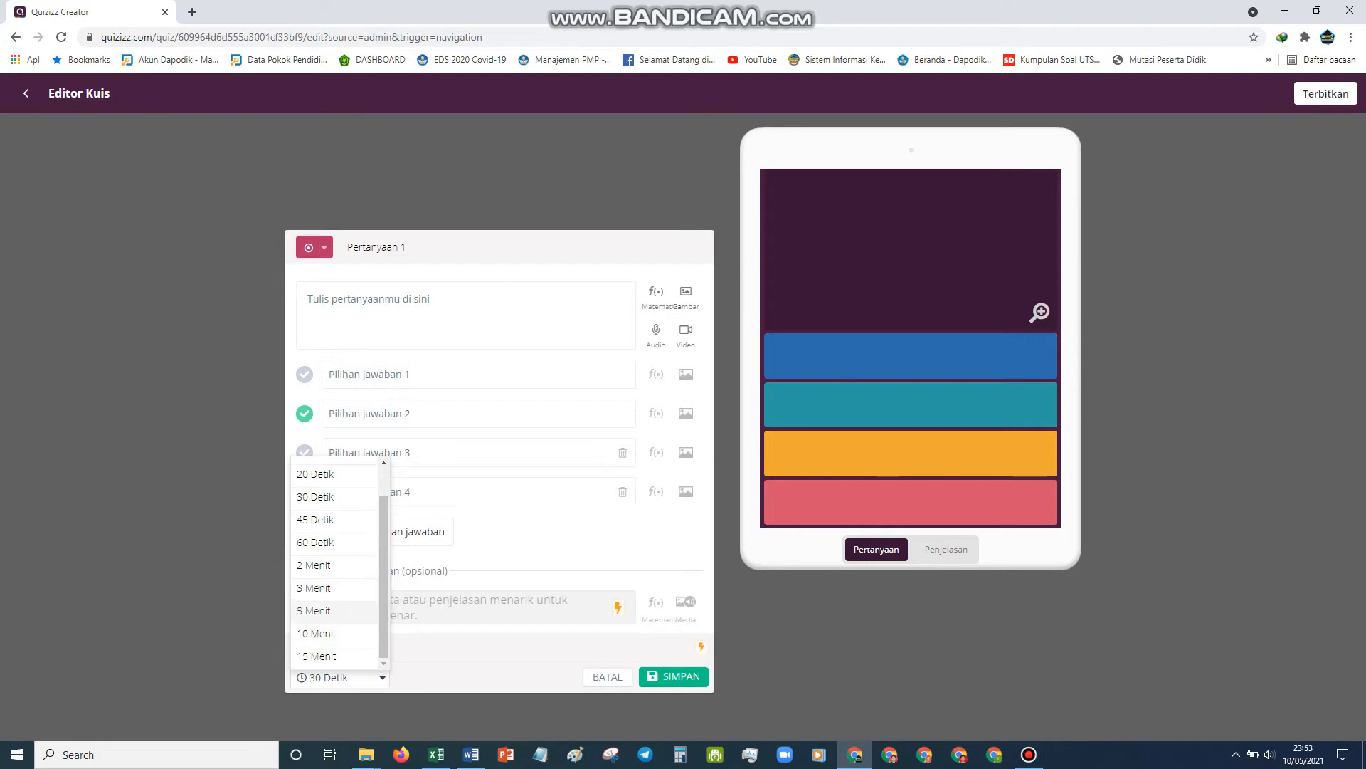
click(673, 676)
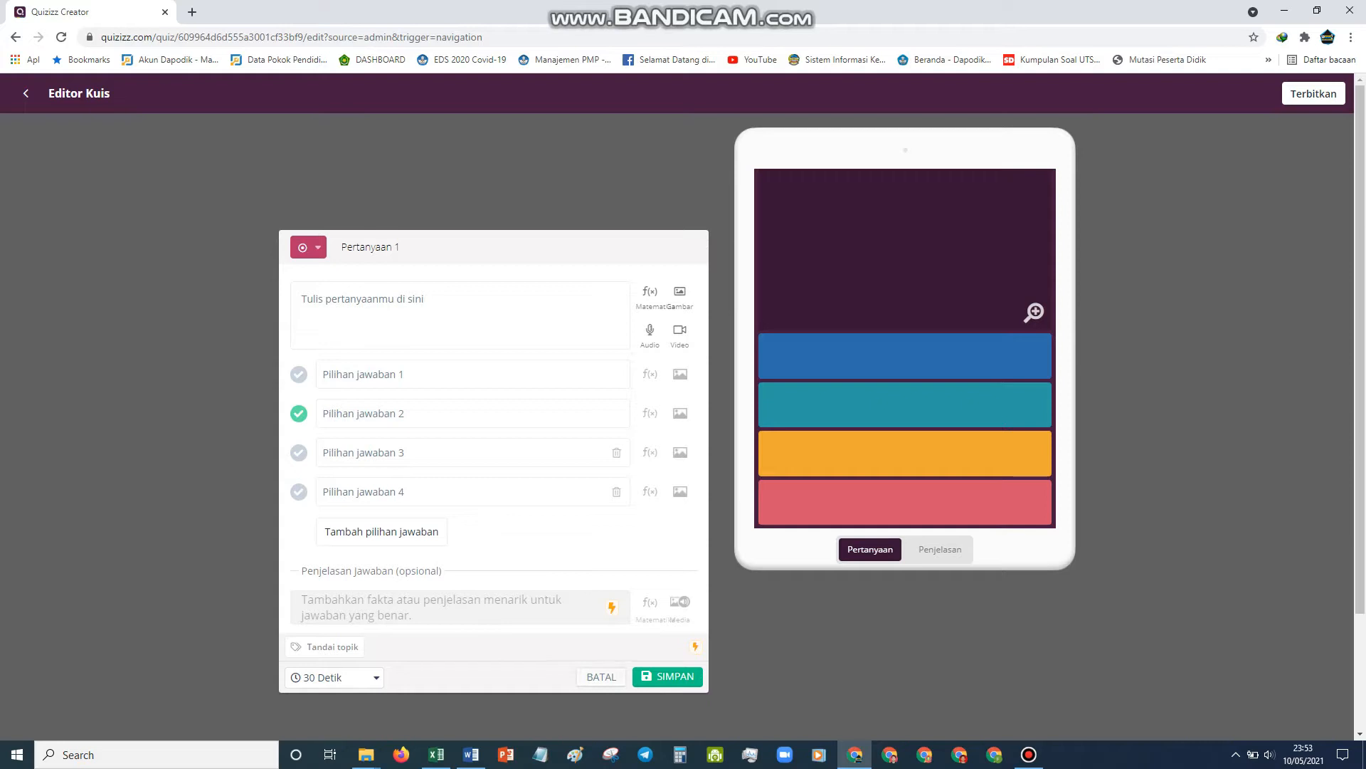
key(Escape)
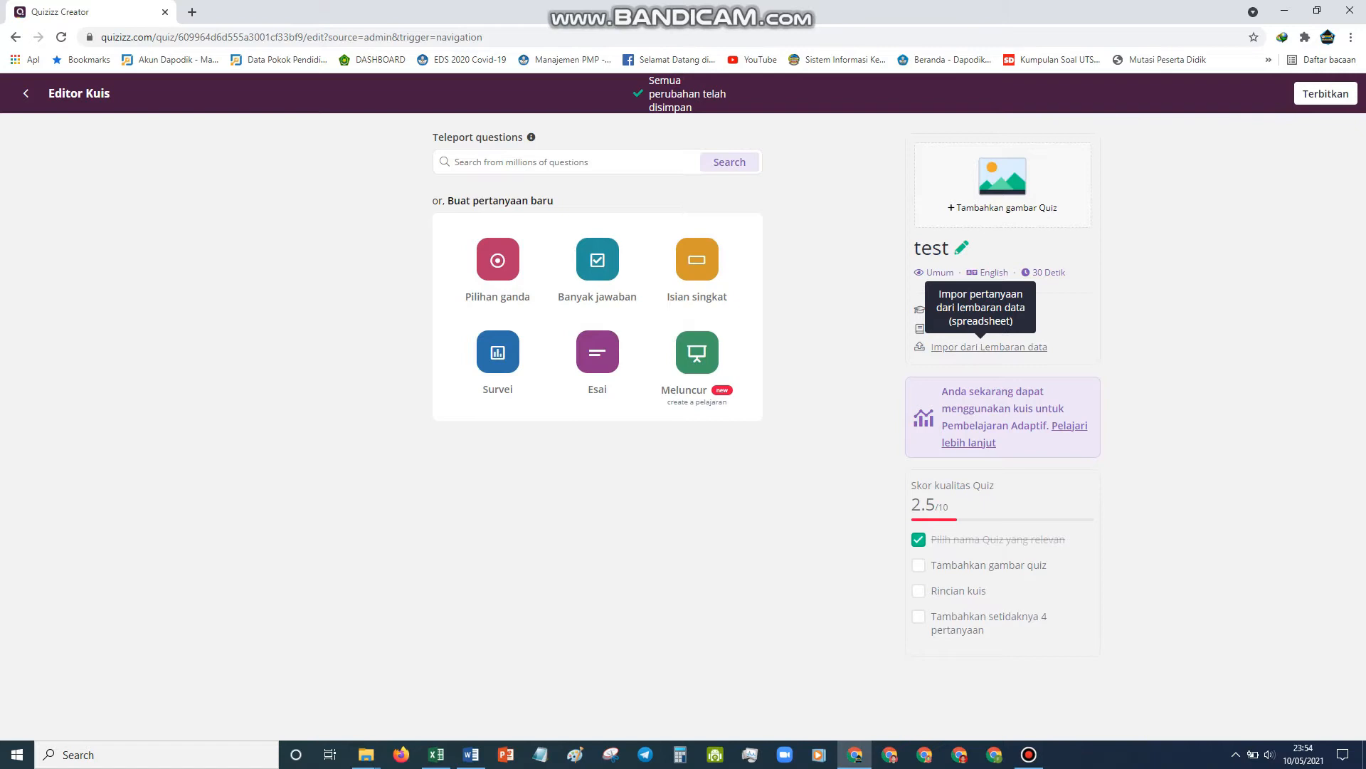
- Open the quiz's spreadsheet import dialog, then open QuizizzSampleSpreadsheet.xlsx from the LCCU KORWIL JATILAWANG folder in Excel
click(989, 346)
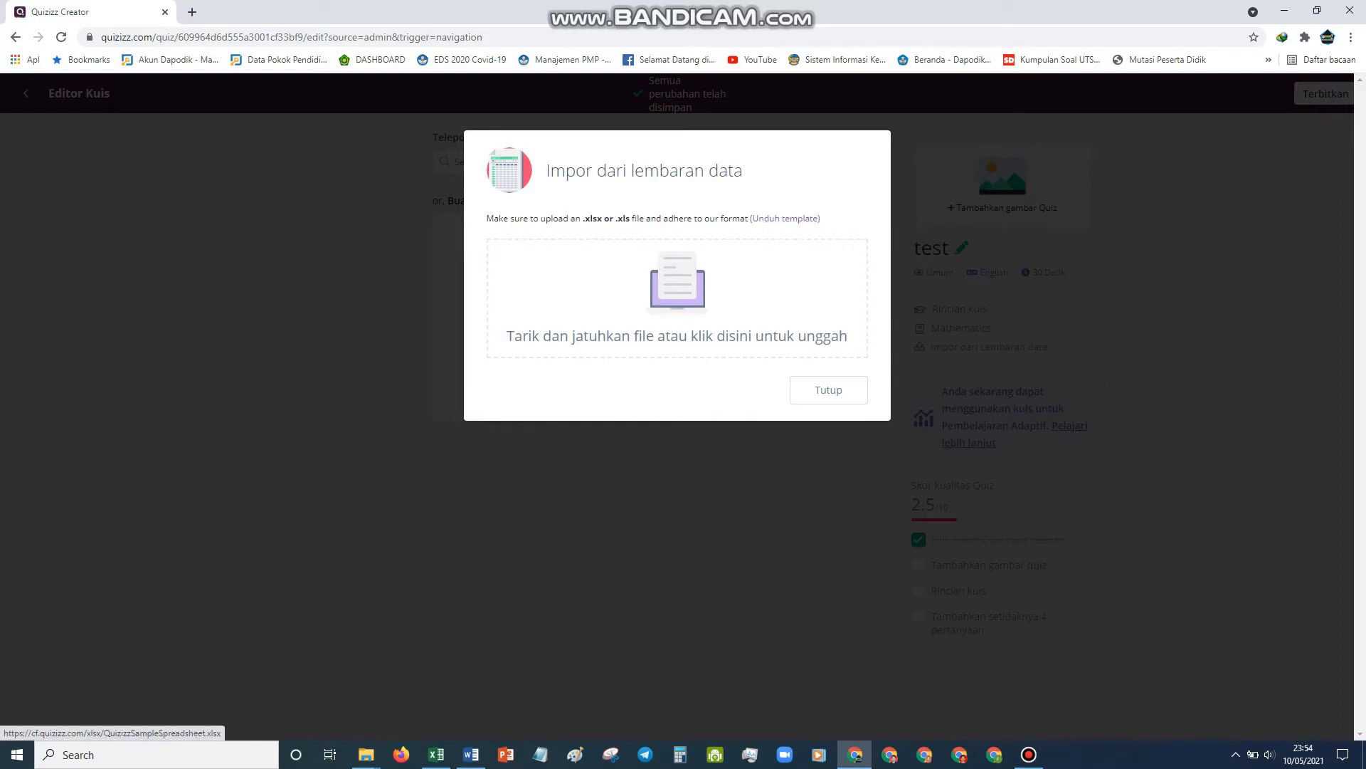
mouse_move(366, 754)
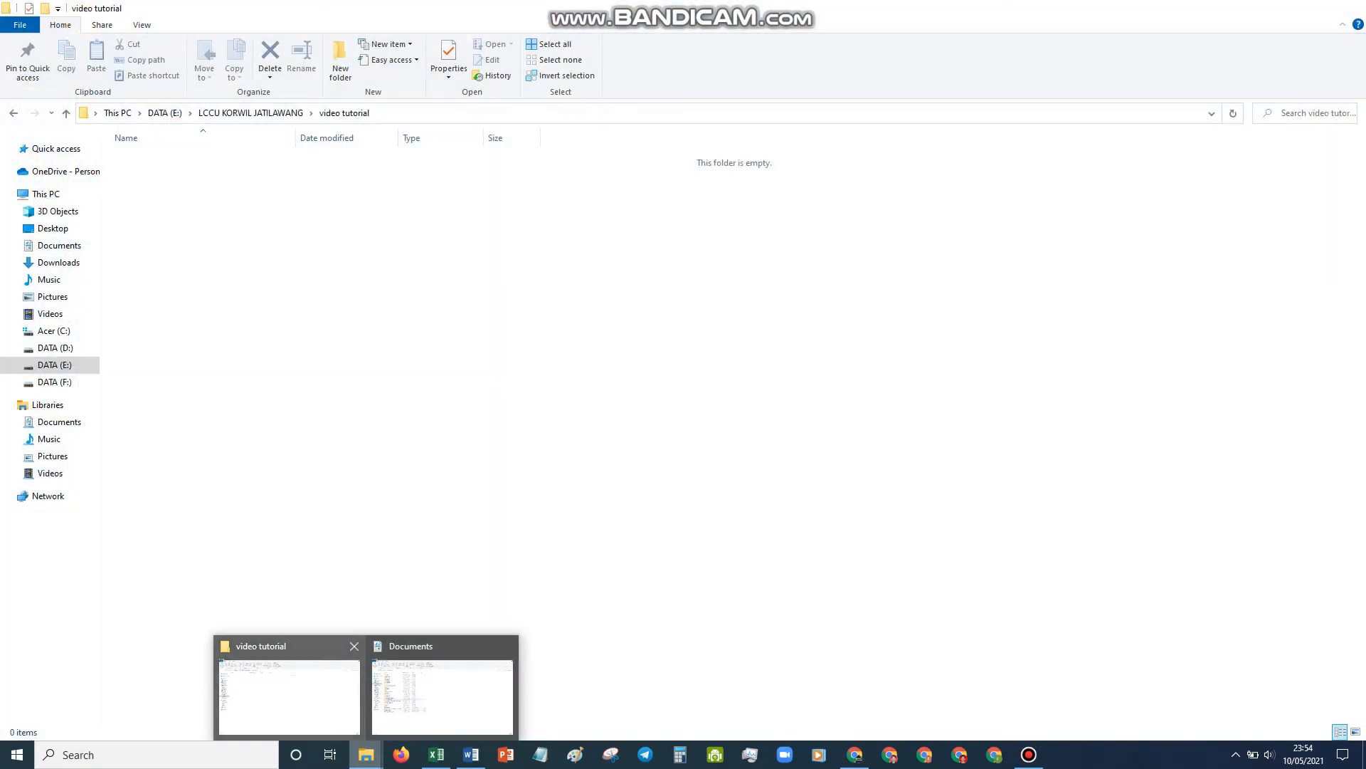
click(289, 696)
click(14, 113)
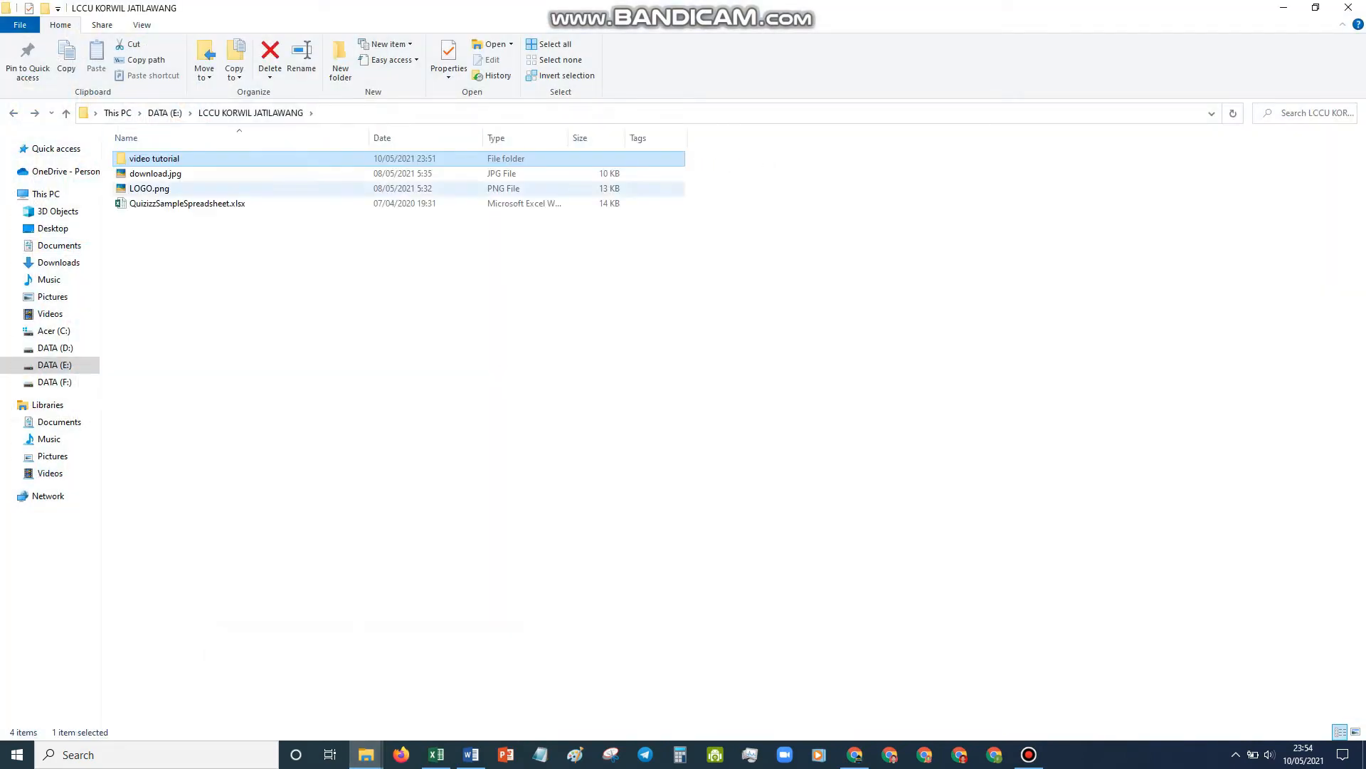
click(187, 204)
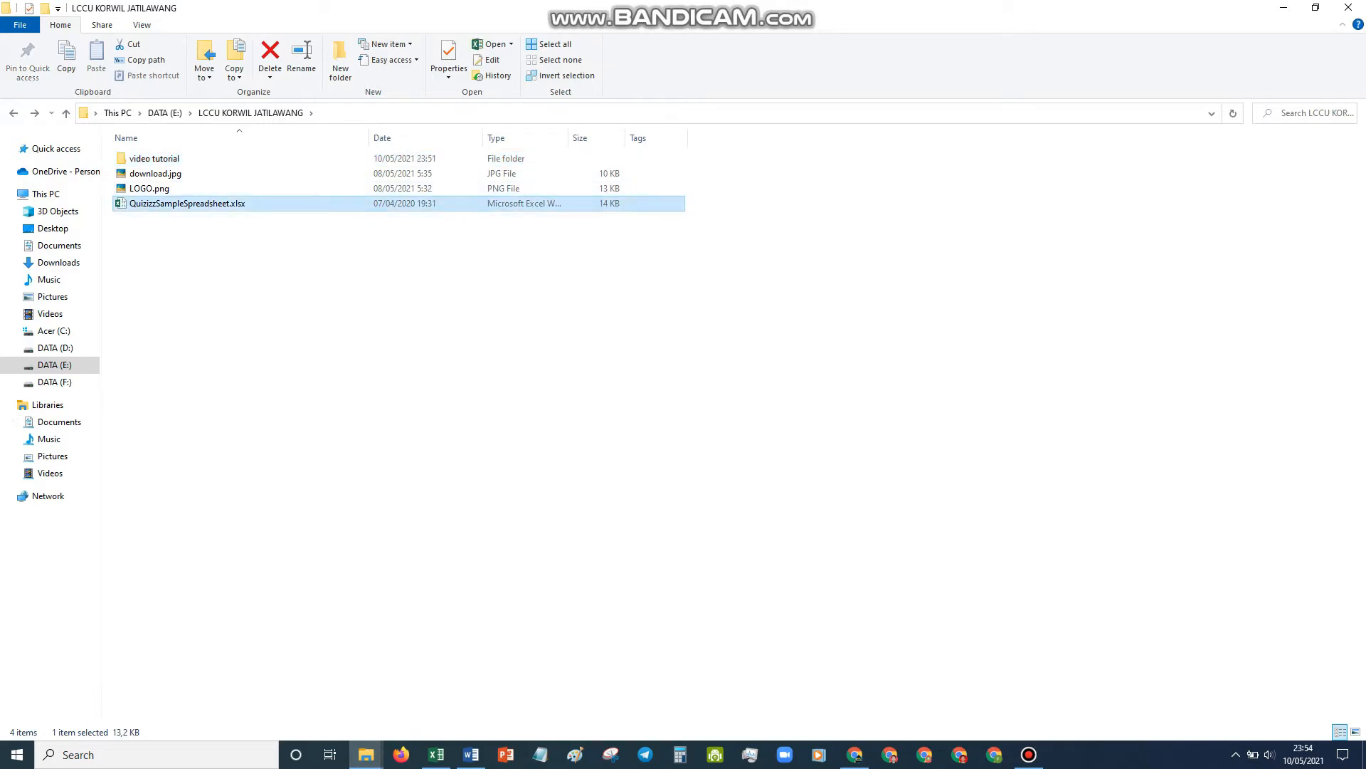
double_click(186, 203)
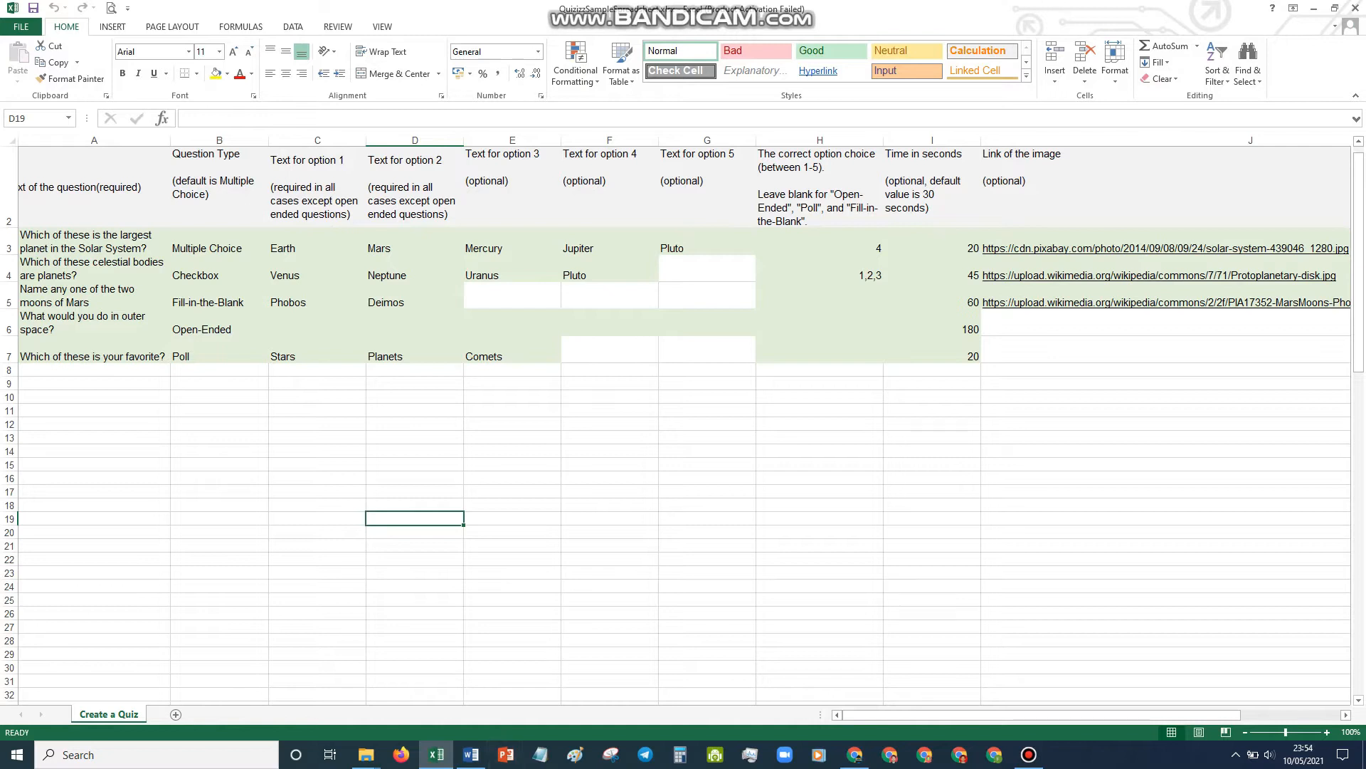
- Compare the mathematics exam questions in the Word document with the question column of the Excel template
click(471, 754)
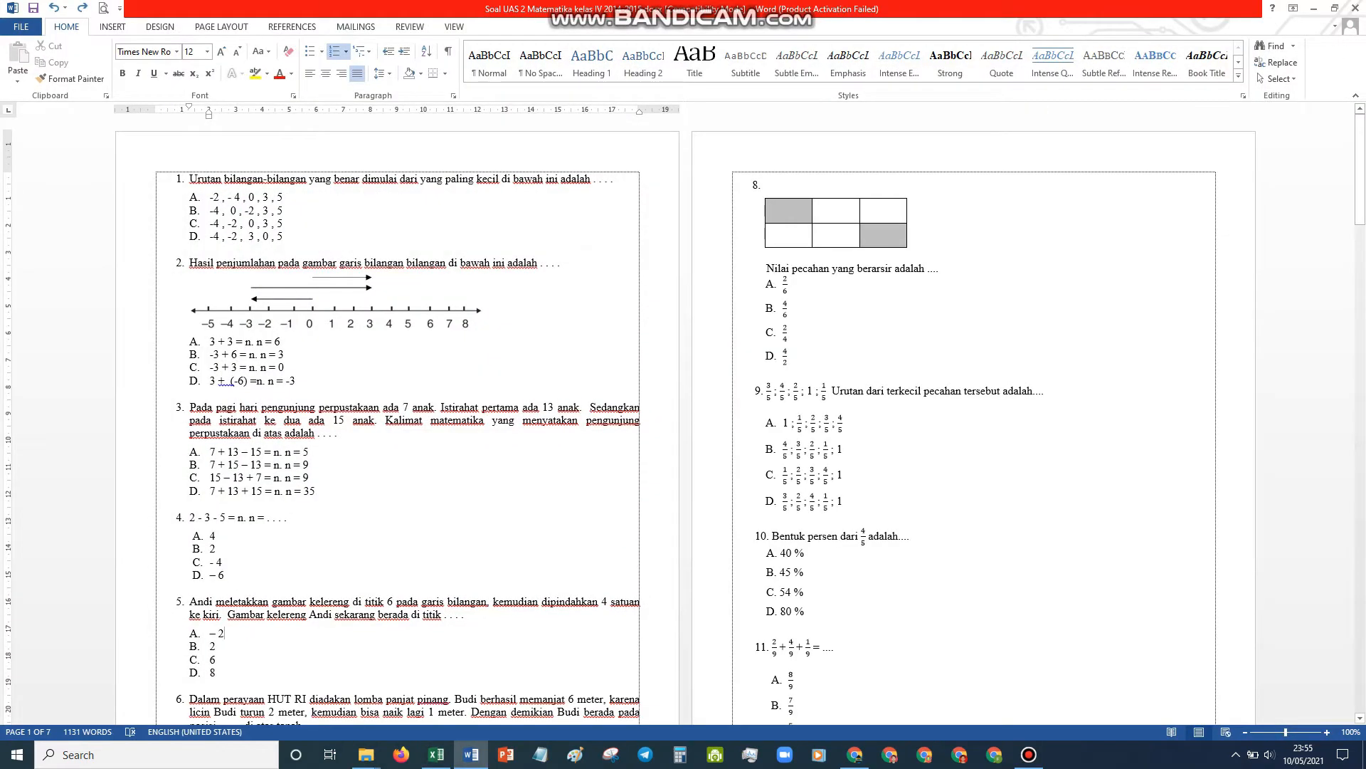
mouse_move(471, 754)
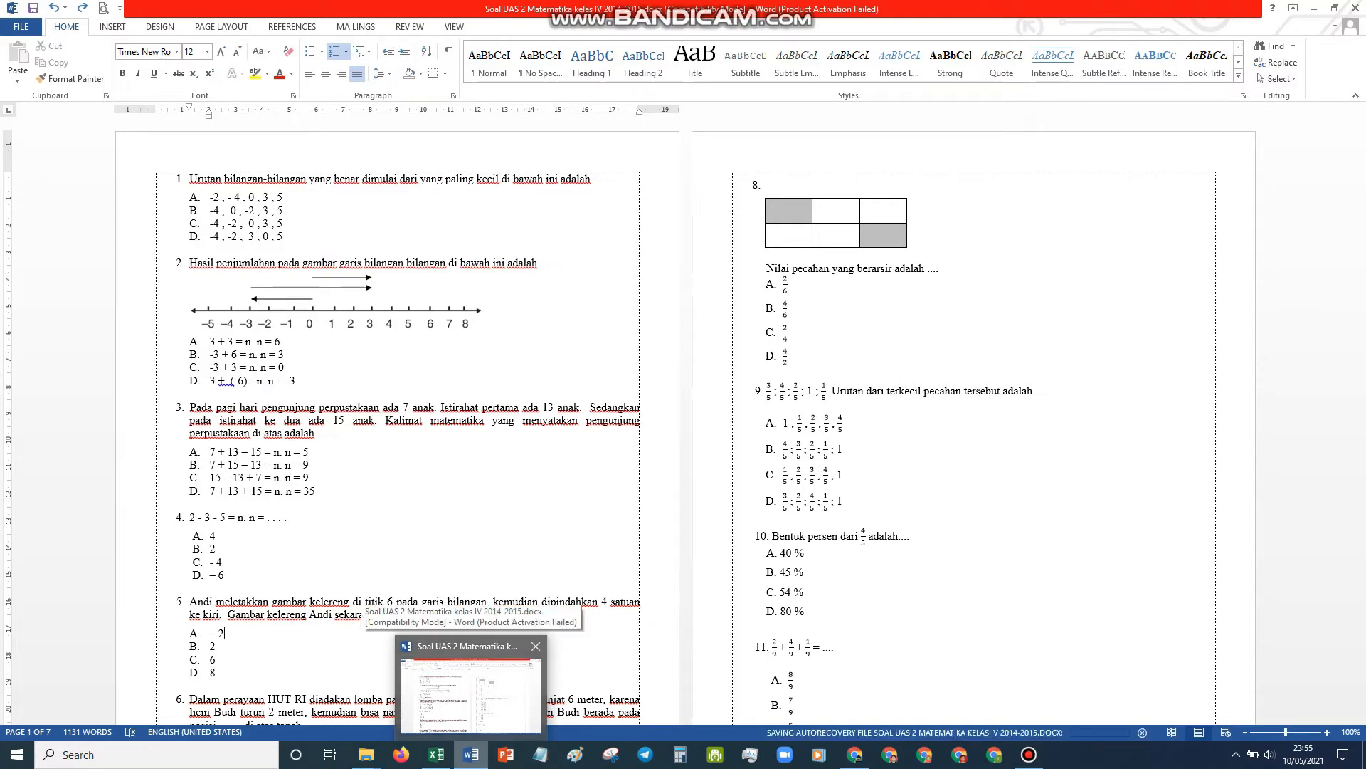
click(470, 755)
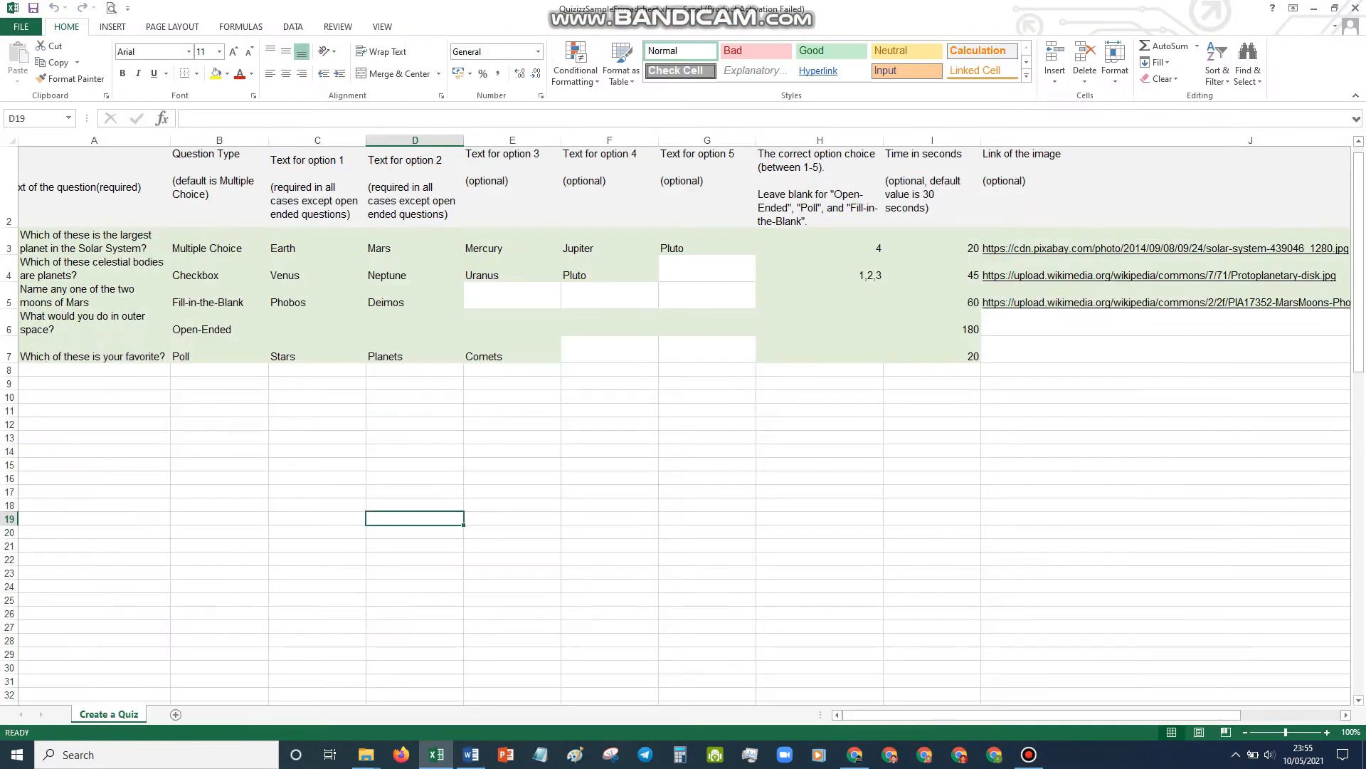
click(94, 349)
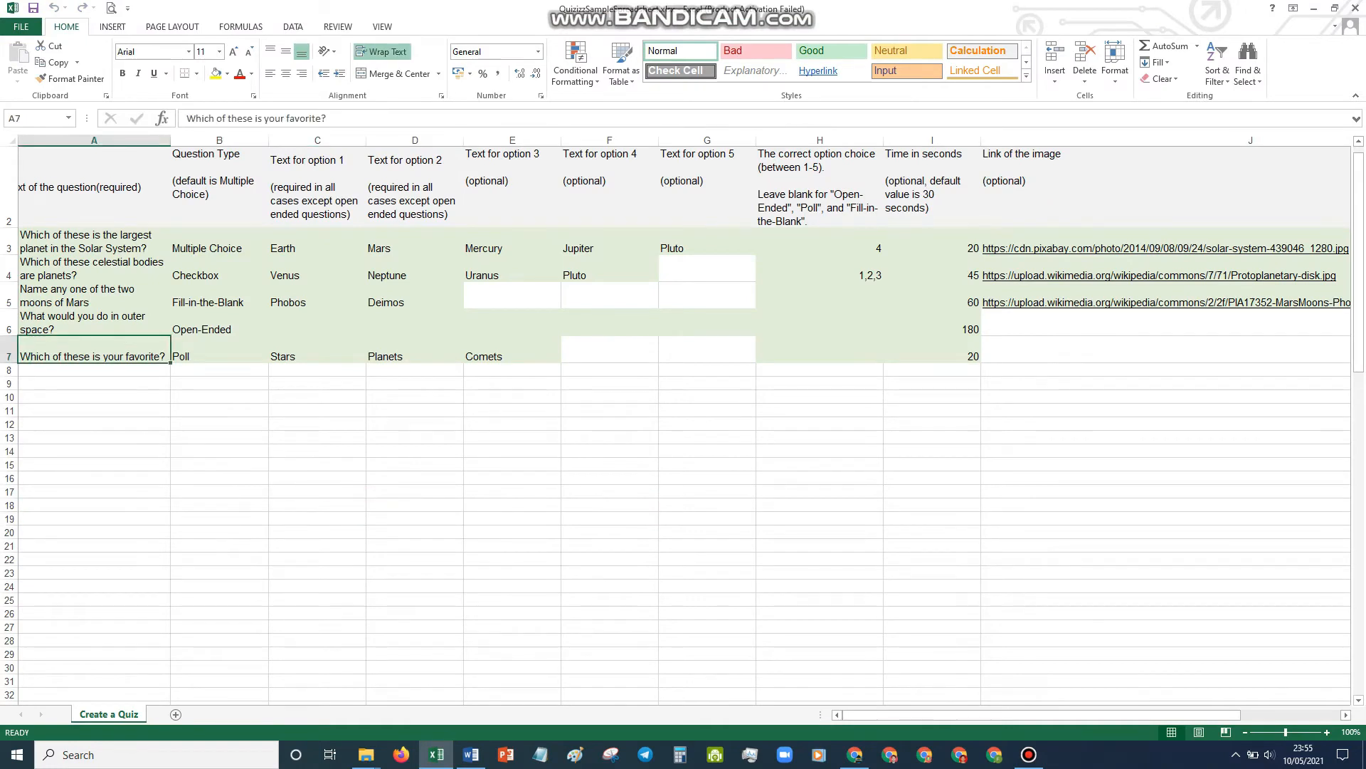
- Switch back to Quizizz, close the spreadsheet import dialog and discard the blank multiple-choice question
mouse_move(854, 755)
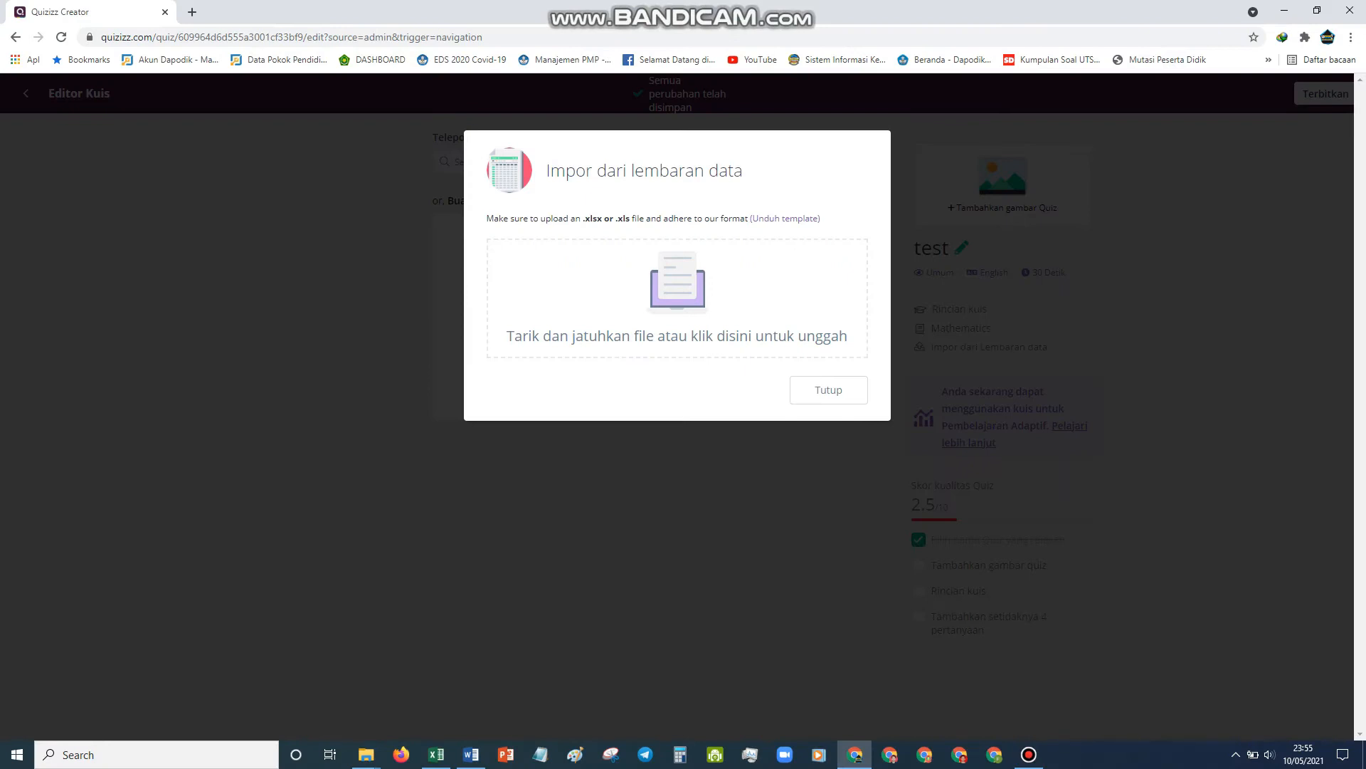
click(828, 390)
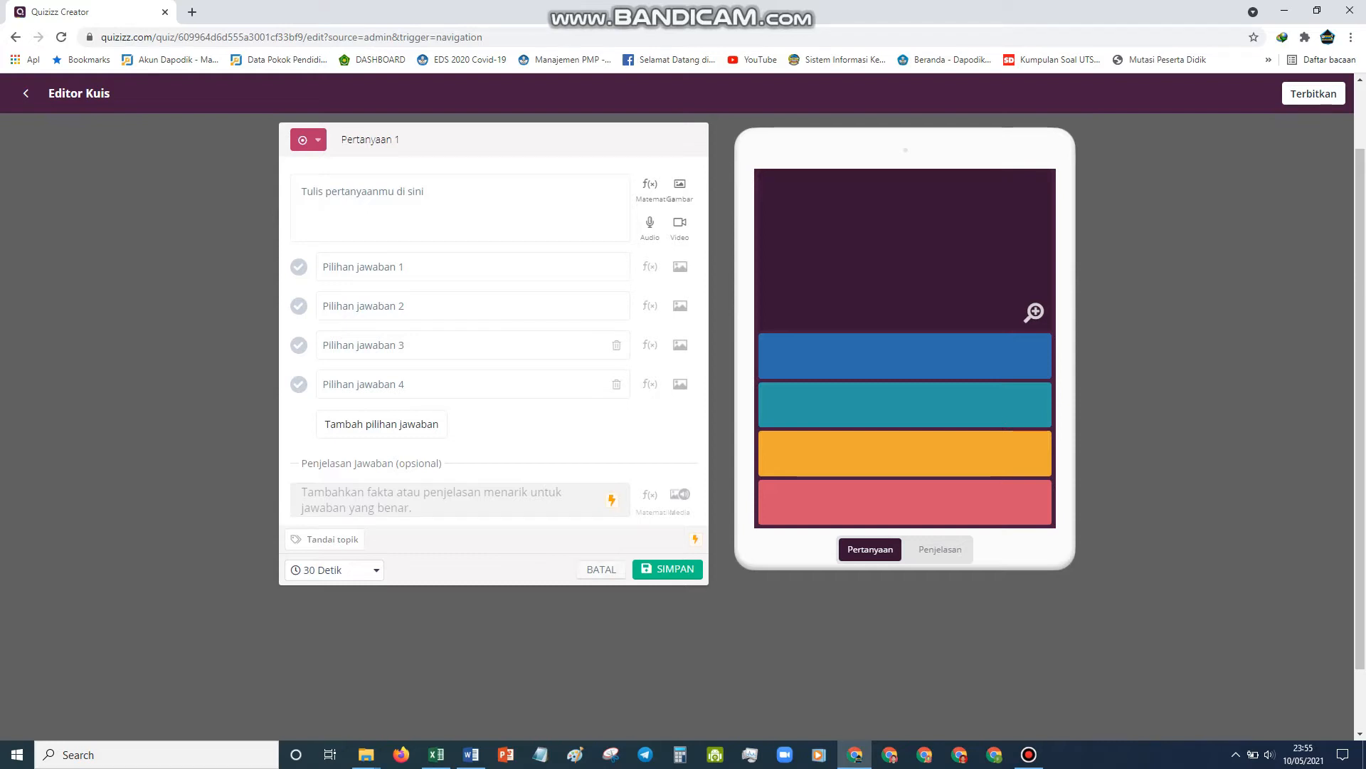
click(601, 569)
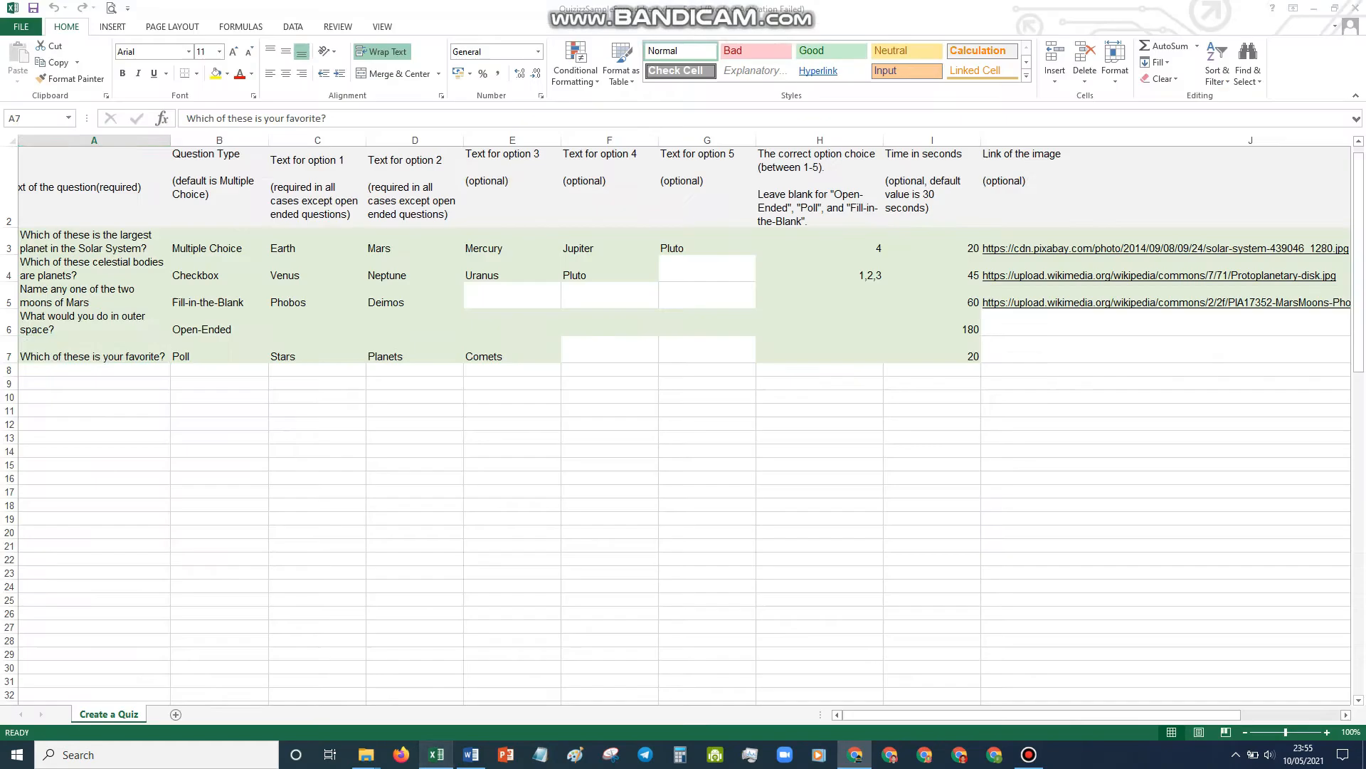
- Compare the Word exam questions and the Excel template's first sample question with a blank Quizizz multiple-choice question form
click(436, 754)
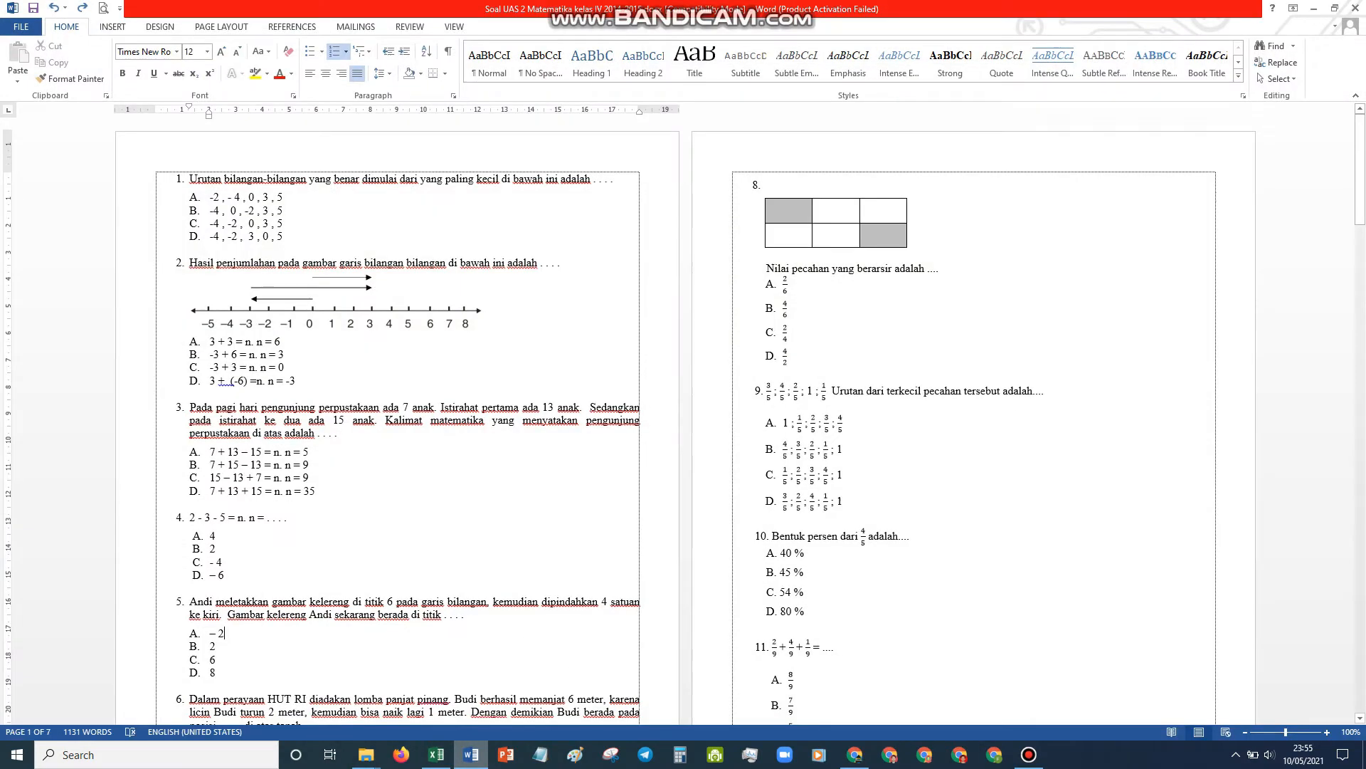
click(470, 755)
click(436, 754)
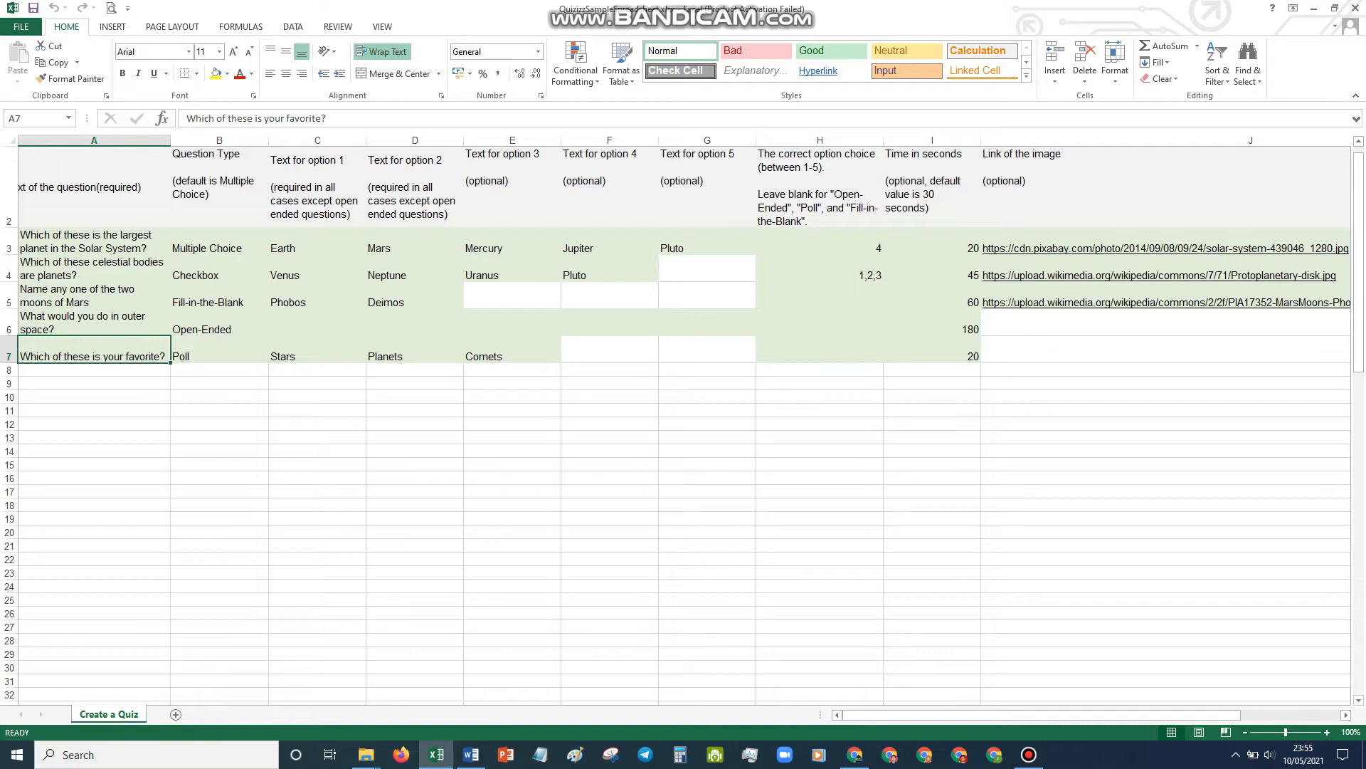
click(94, 241)
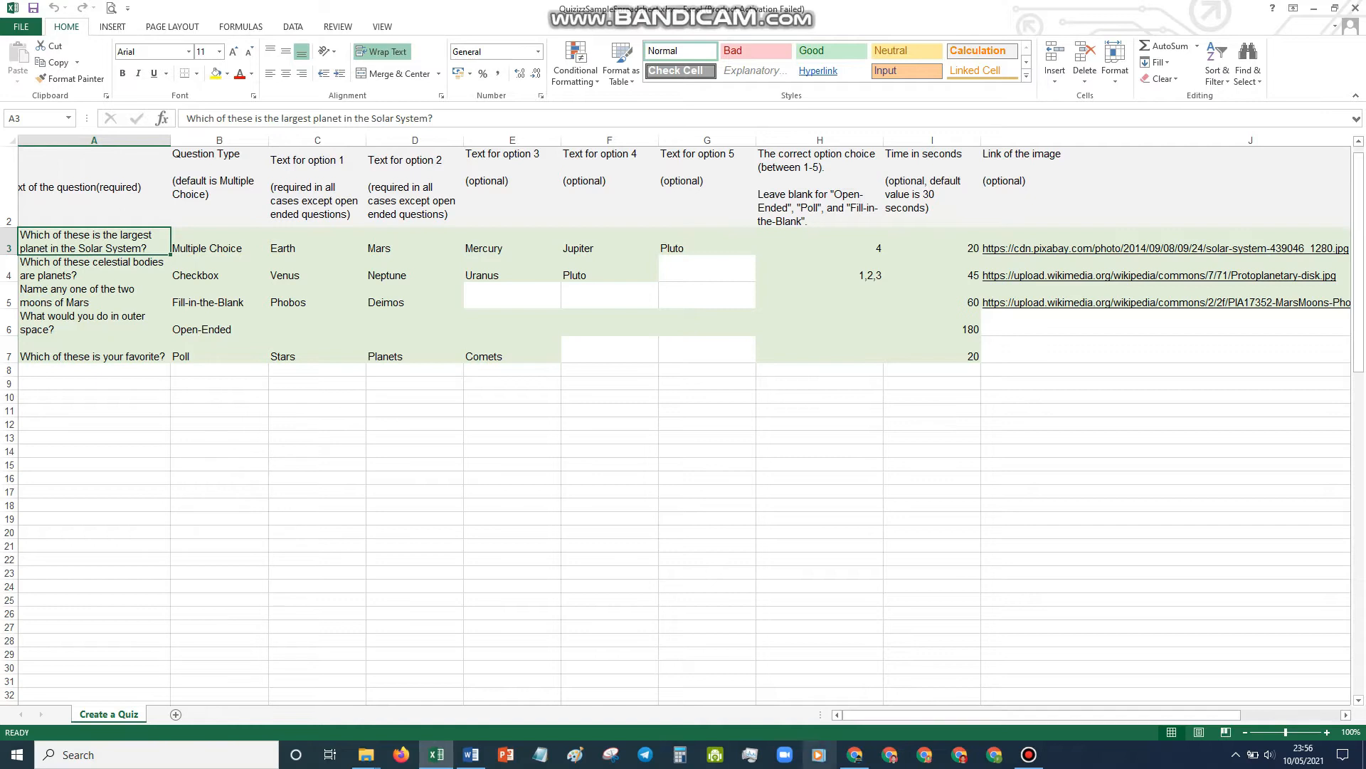
click(854, 754)
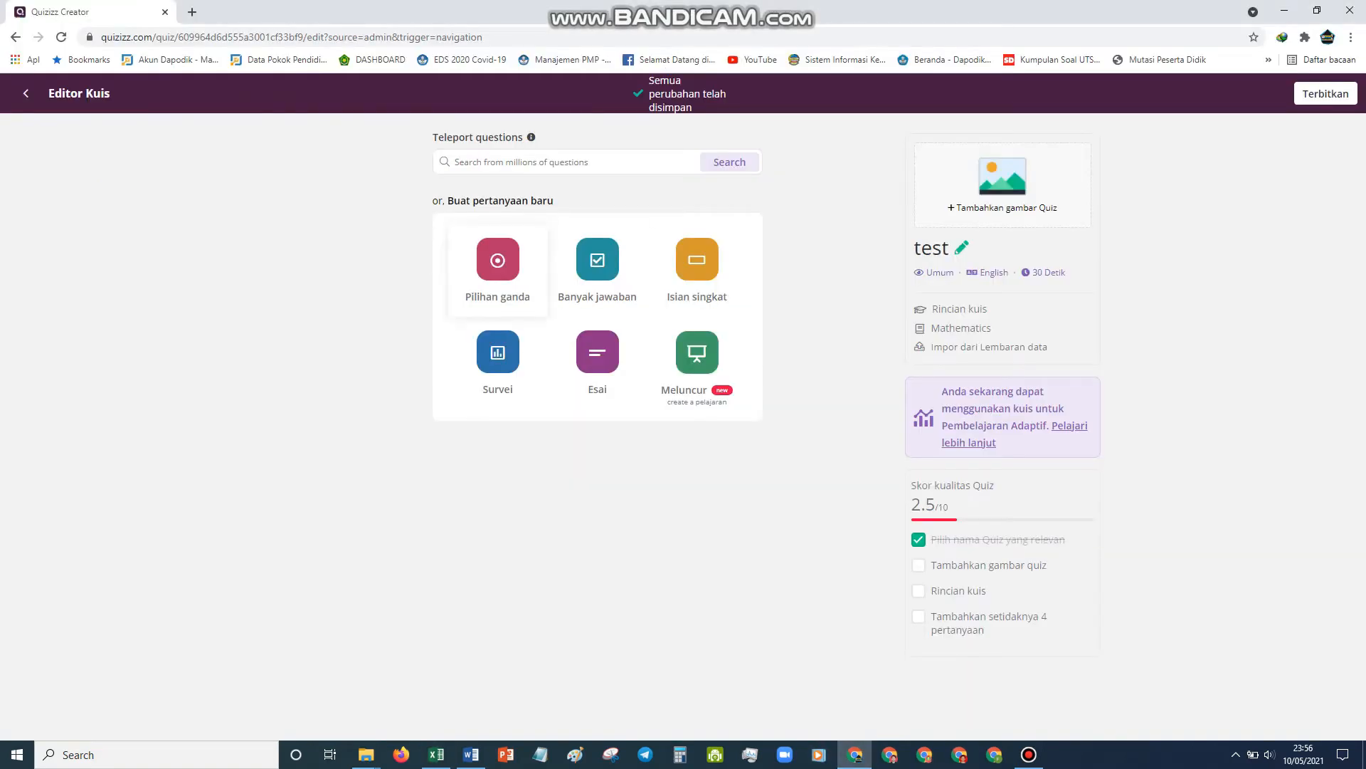
click(498, 271)
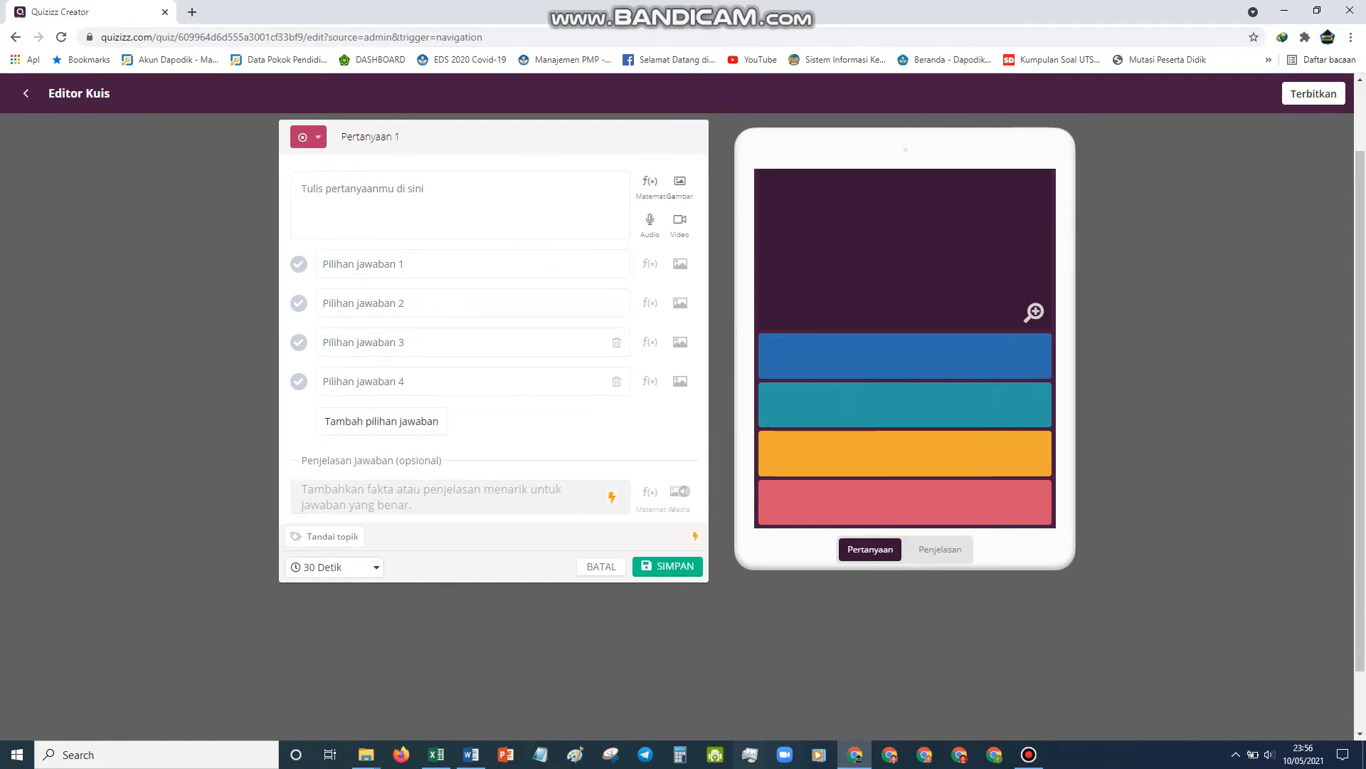
- Switch to the Excel template, examine its question text header and select the sample questions in A3:A7
click(436, 755)
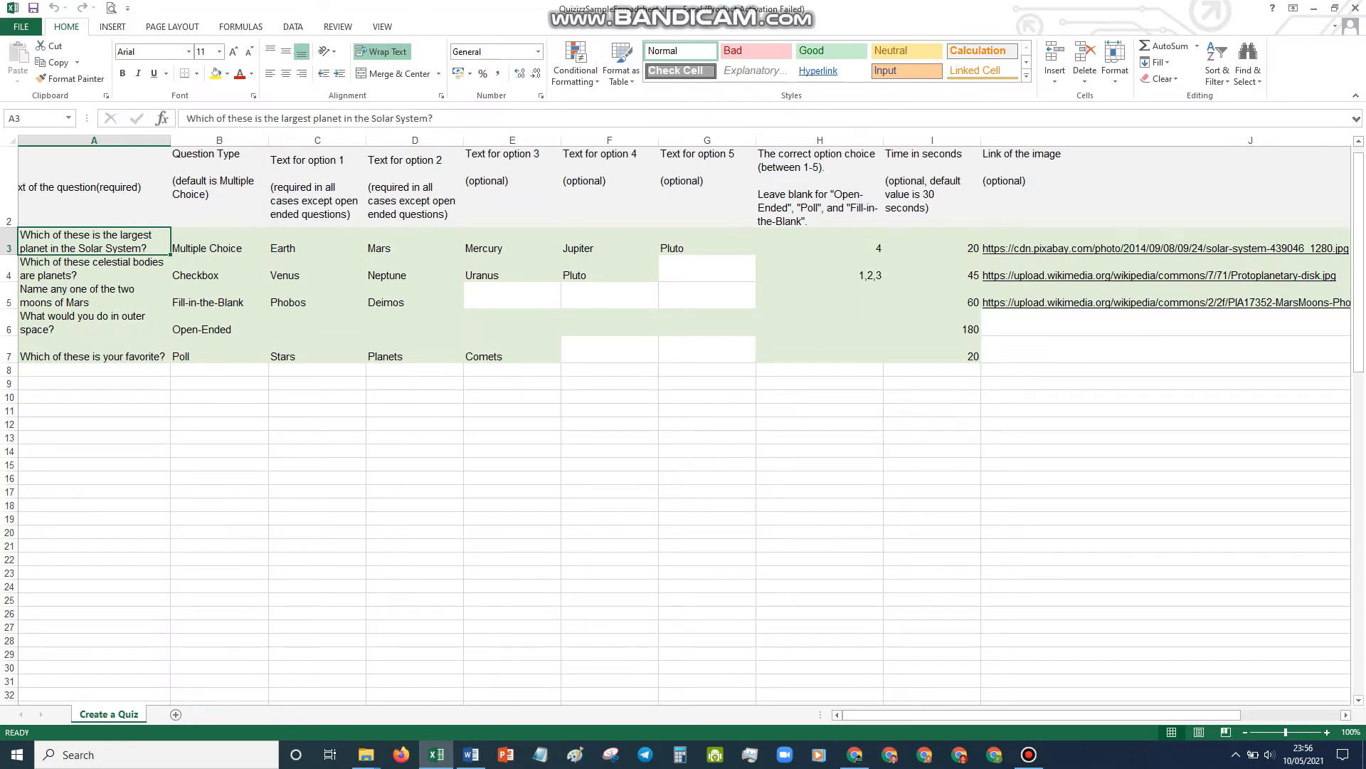
click(94, 187)
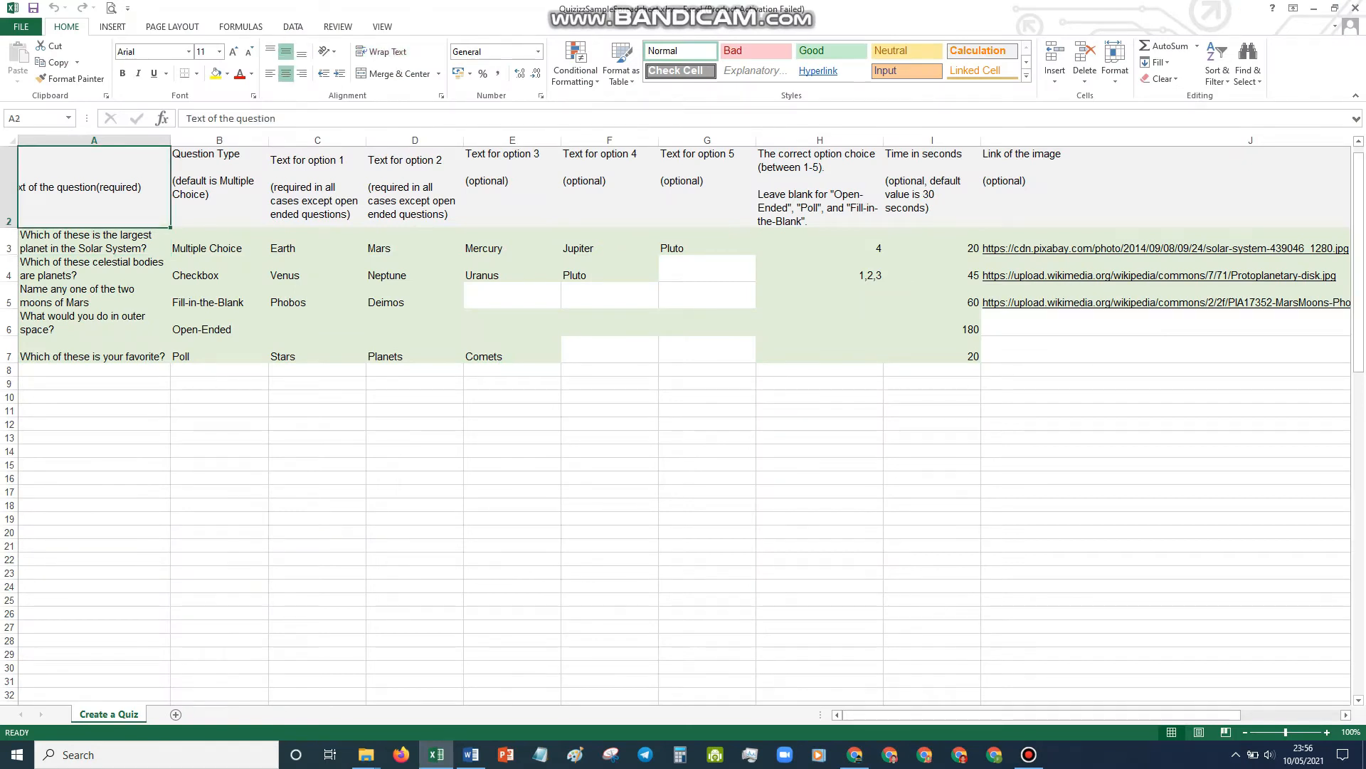
drag(93, 242, 92, 356)
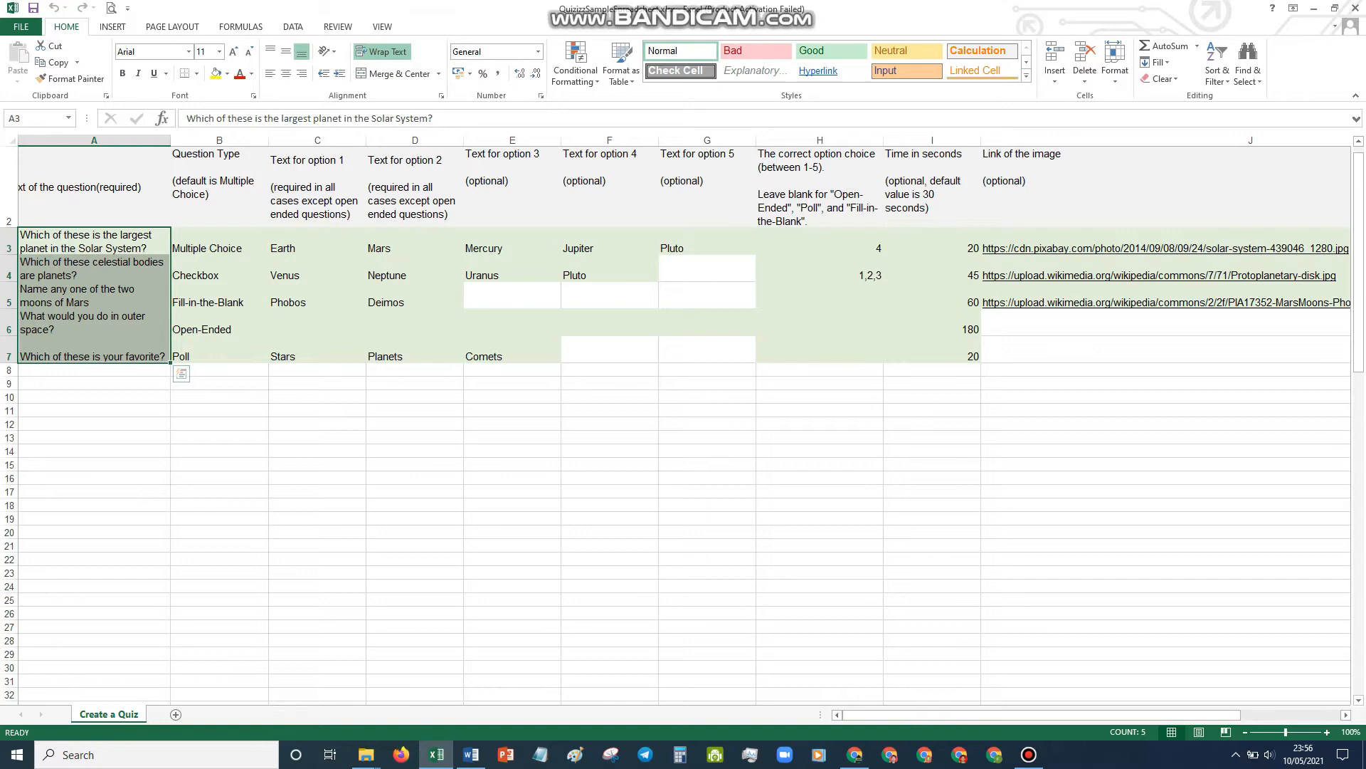
click(93, 242)
drag(93, 242, 92, 356)
- Compare the question numbers and A–D option letters in the Word exam with the question and answer fields of the blank Quizizz question
click(471, 754)
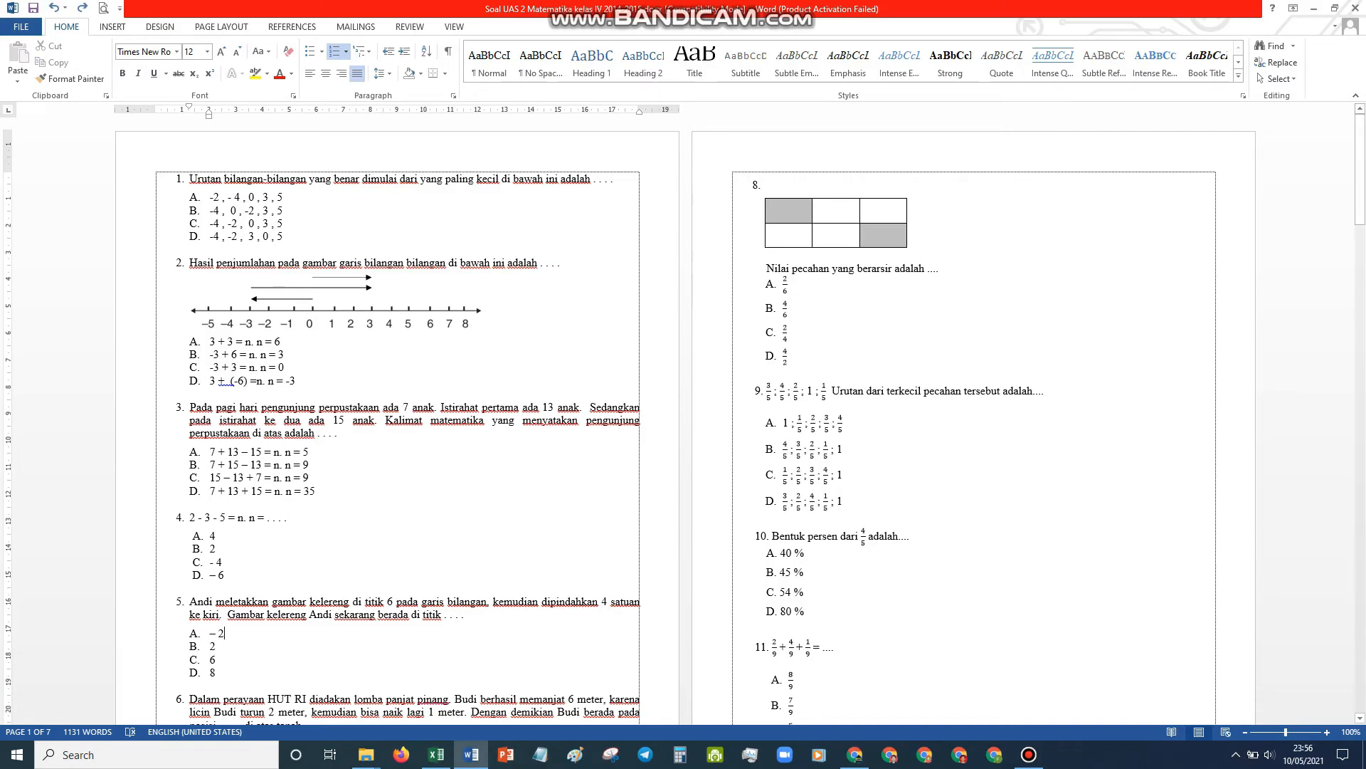
click(179, 179)
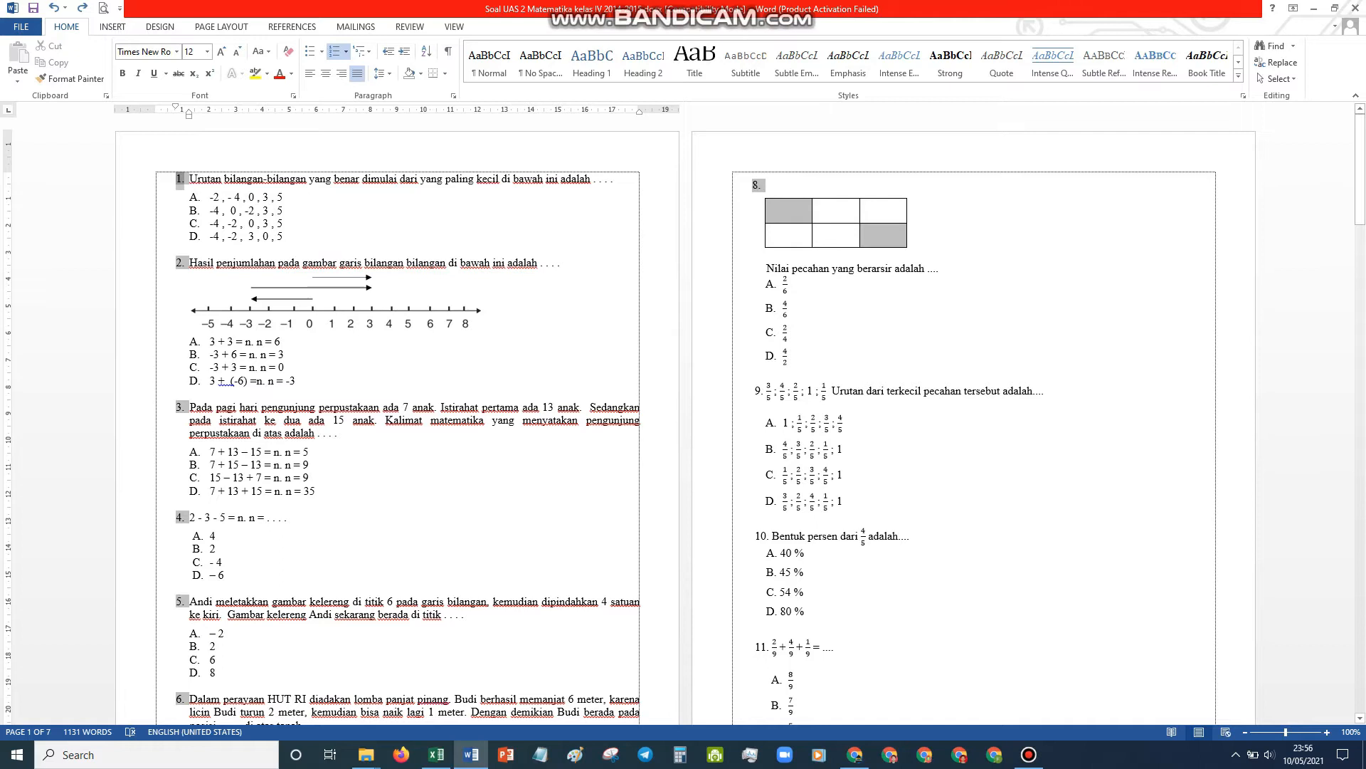
click(194, 198)
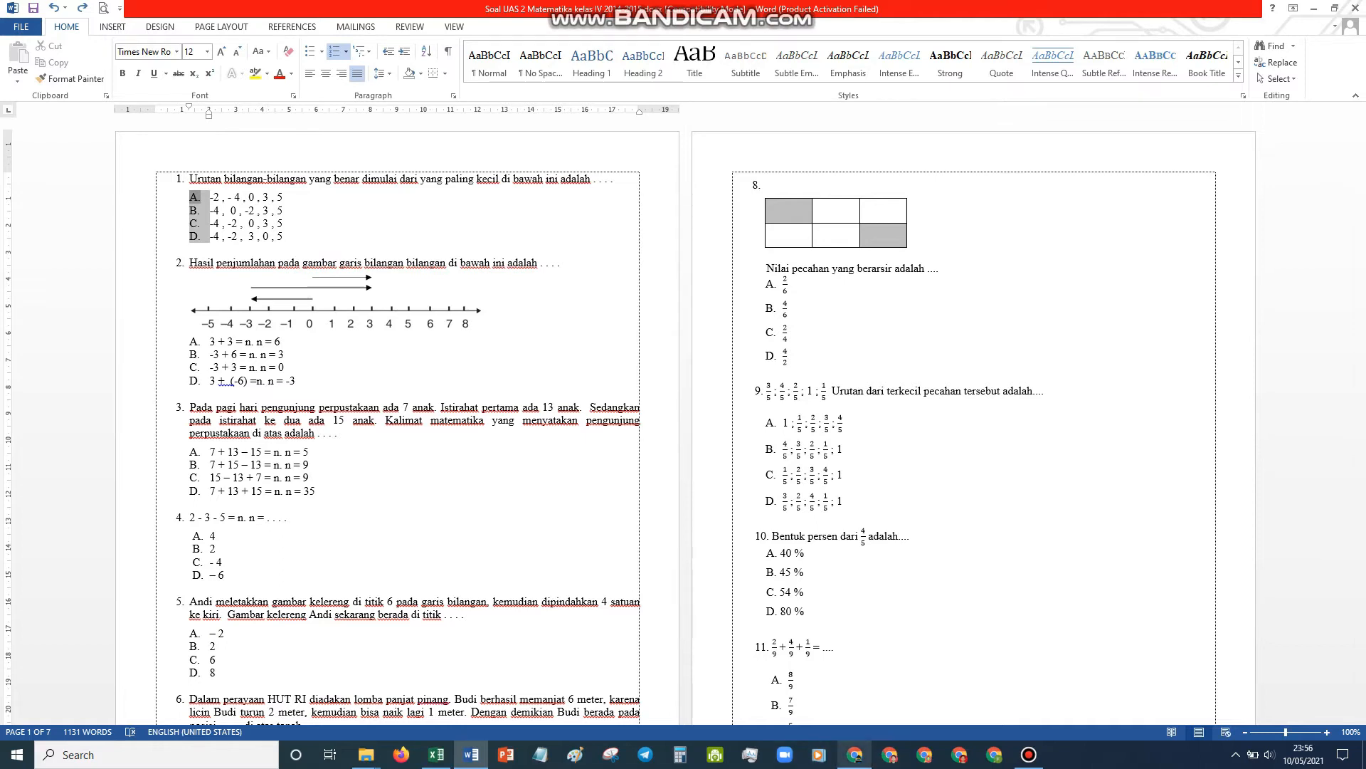
click(855, 754)
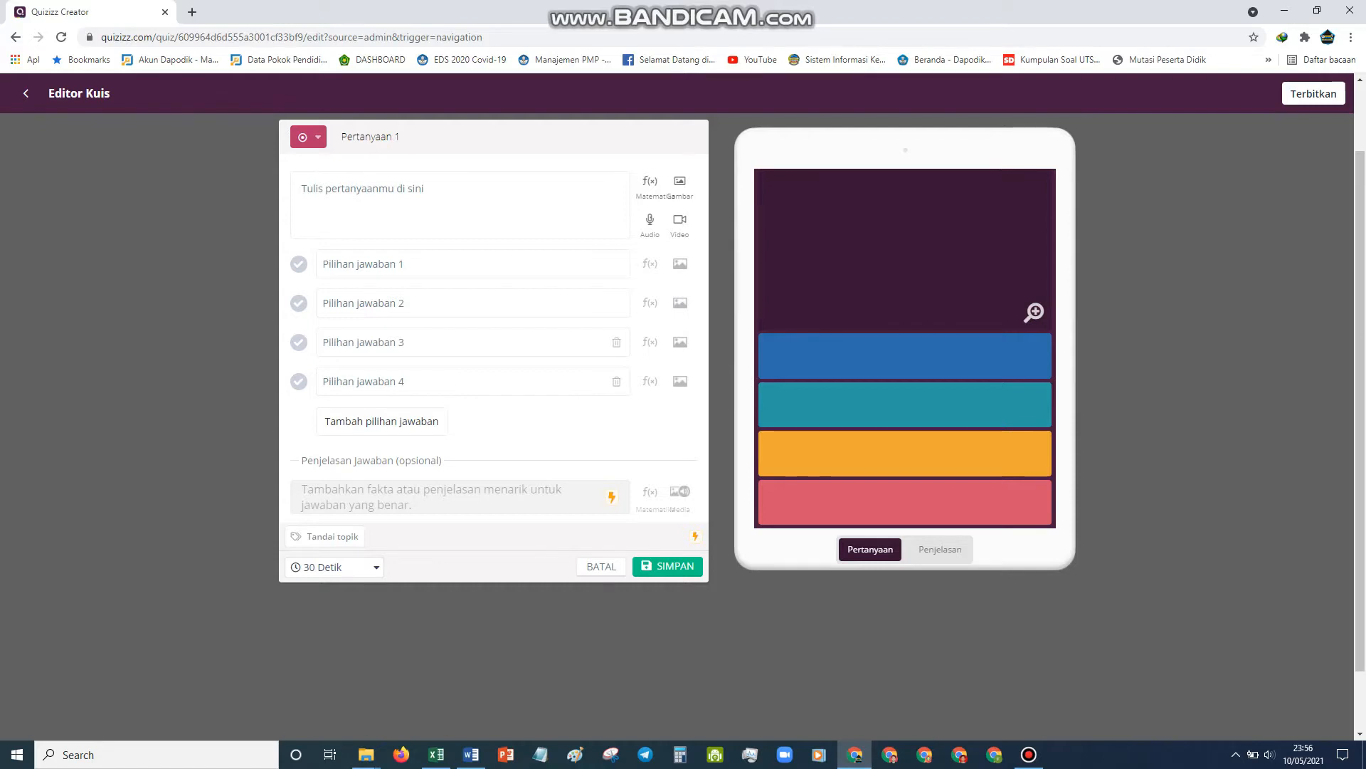
click(301, 189)
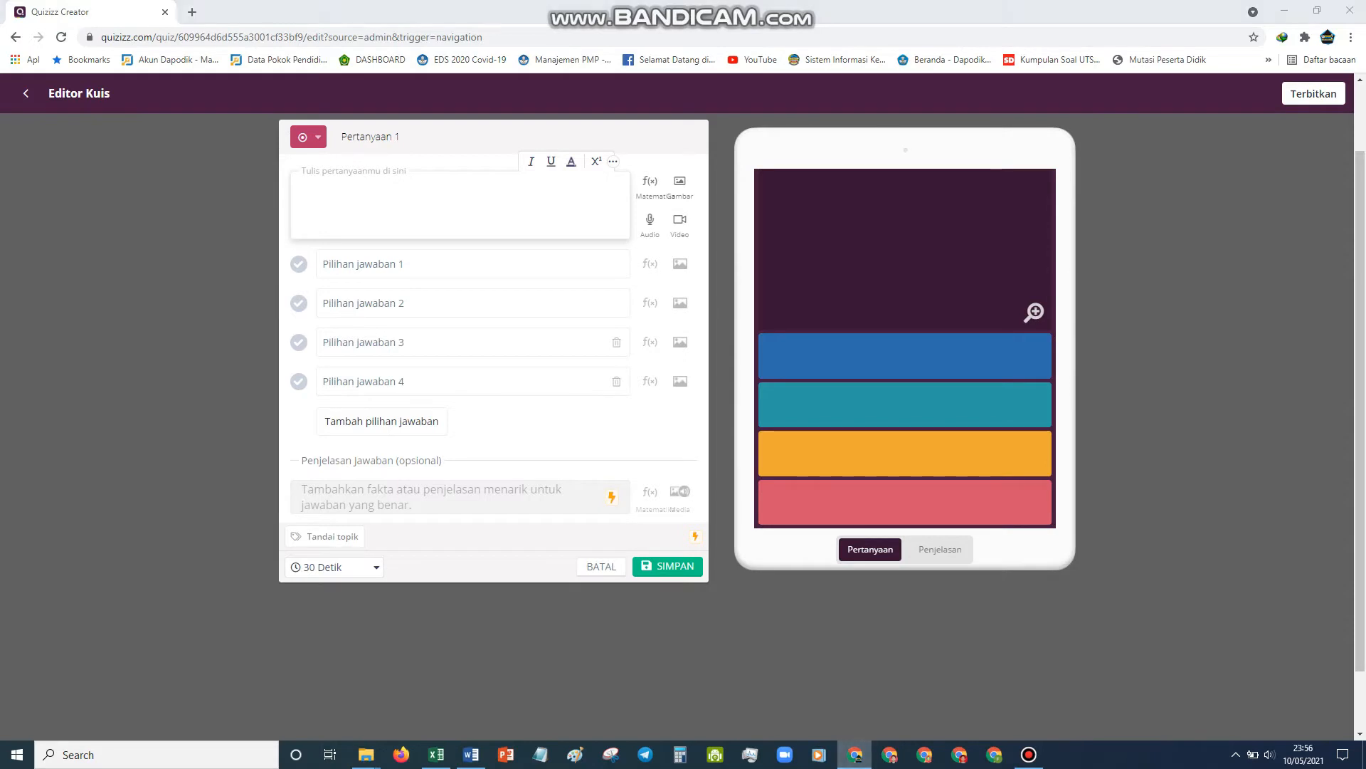
key(alt+Tab)
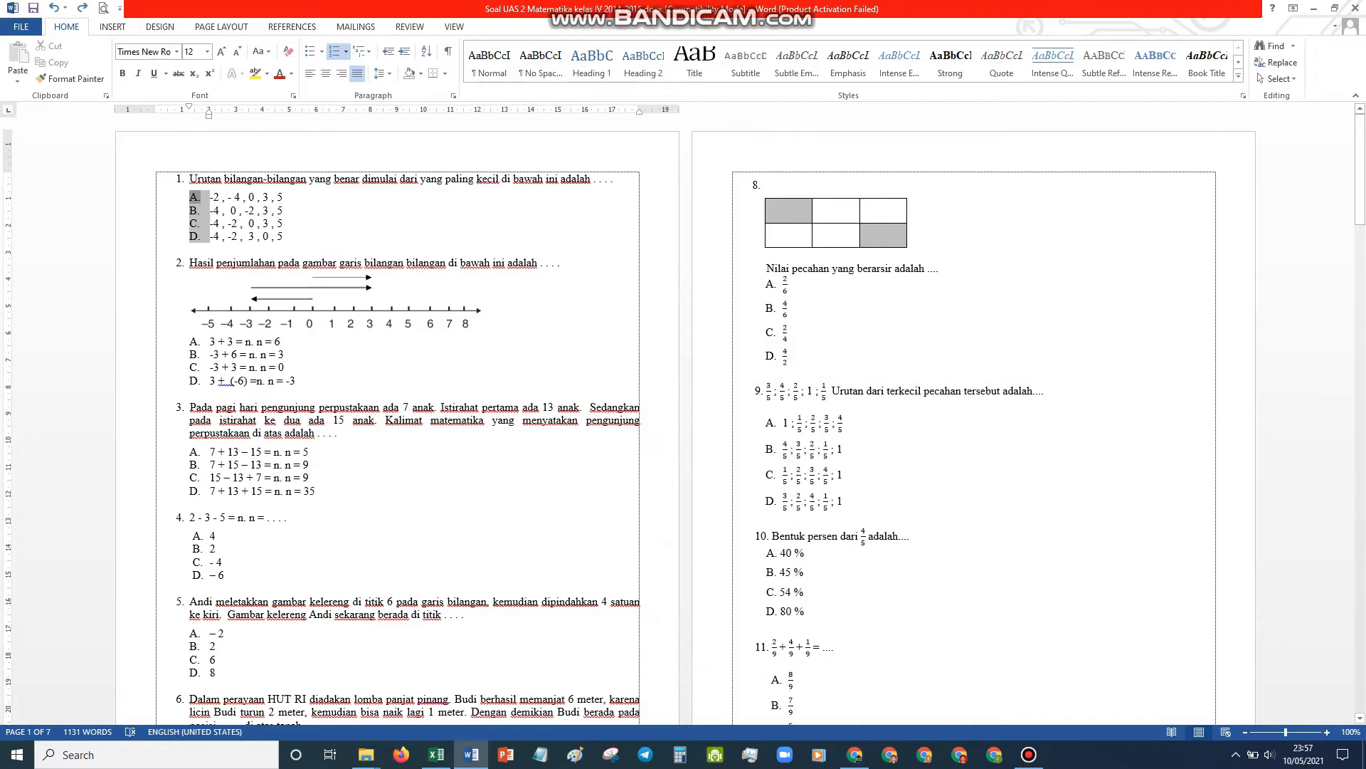
click(855, 754)
click(377, 264)
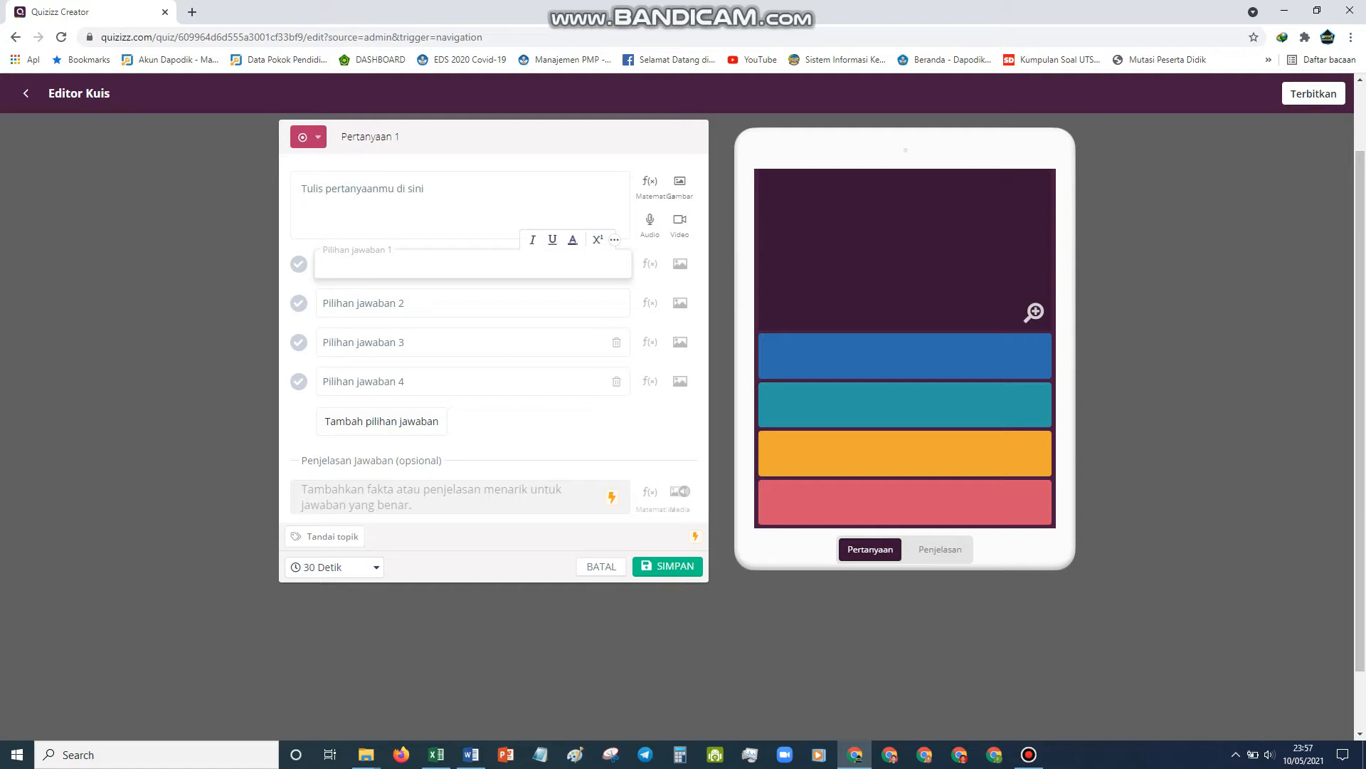
click(363, 194)
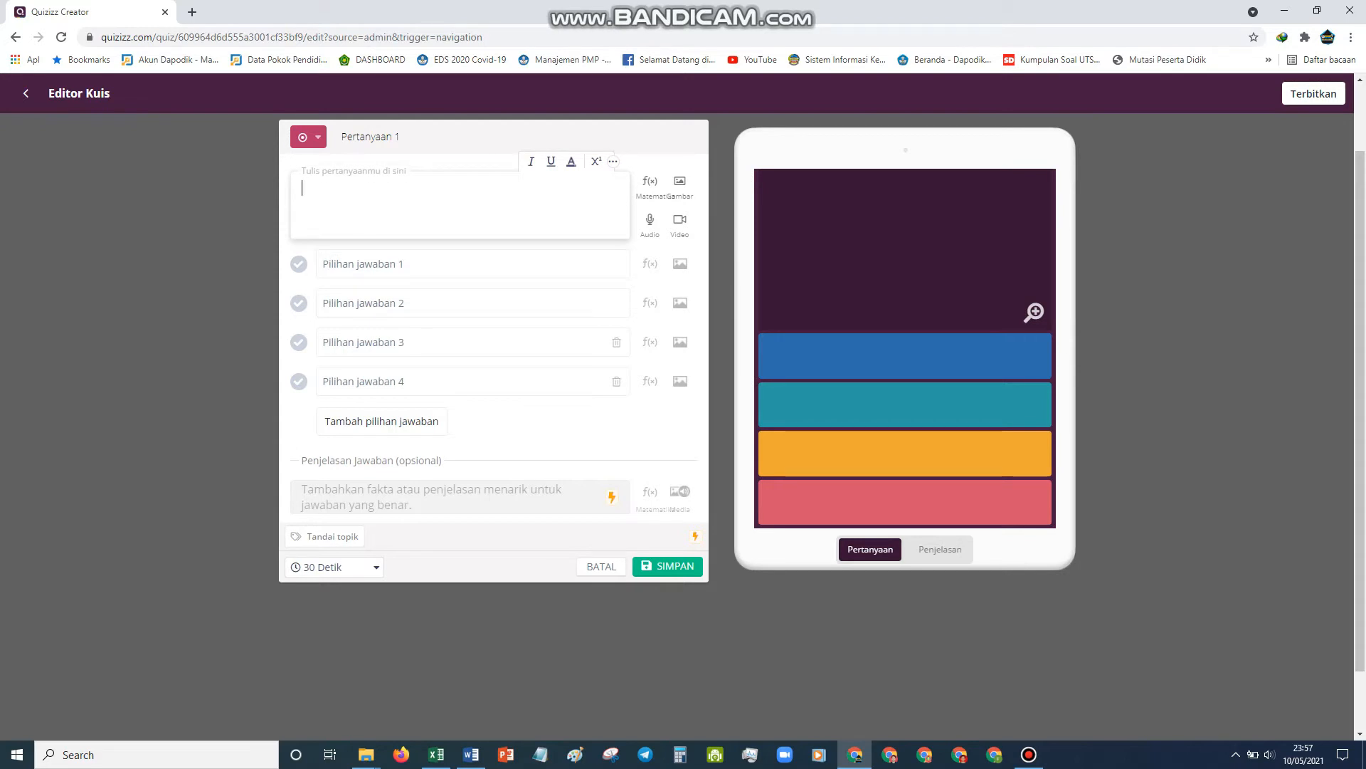
key(alt+Tab)
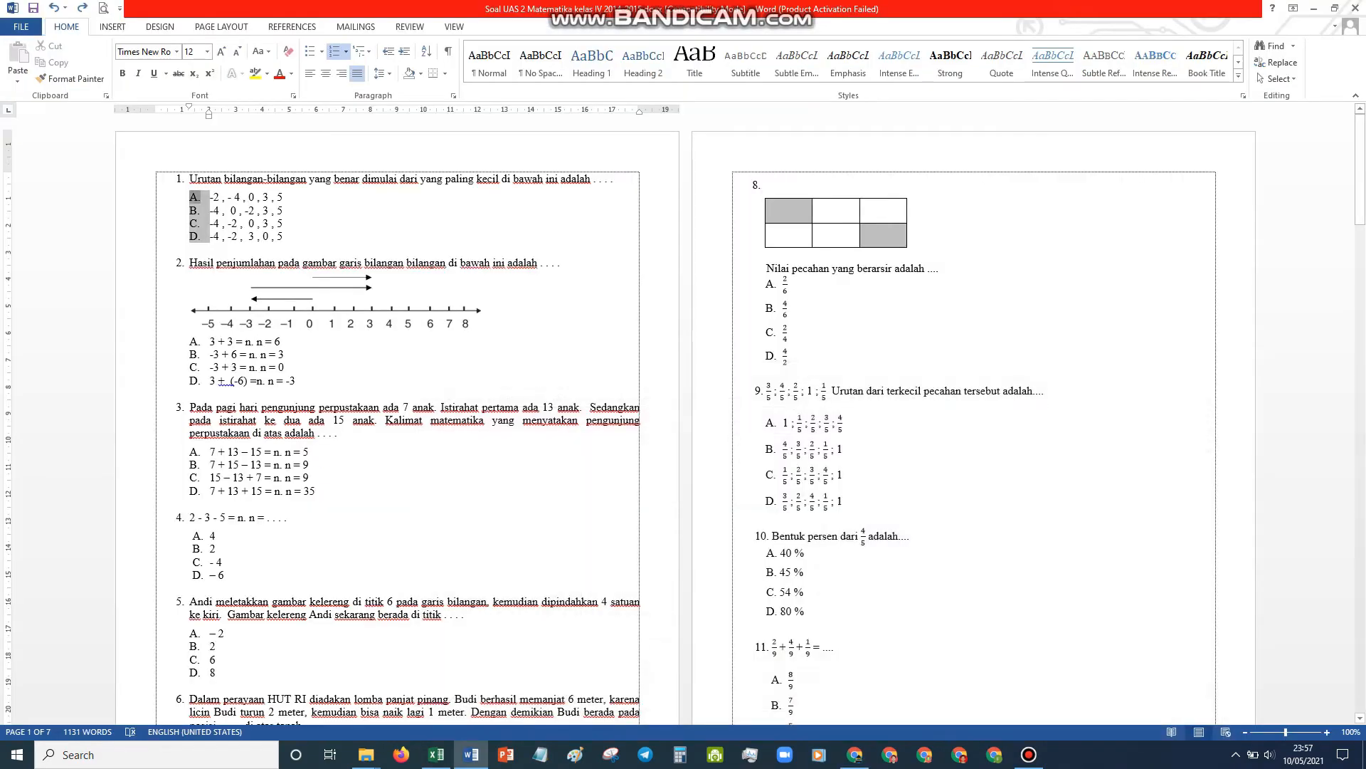
- Switch to the Excel template and replace the first sample question in A3 with "1."
key(alt+Tab)
key(Up)
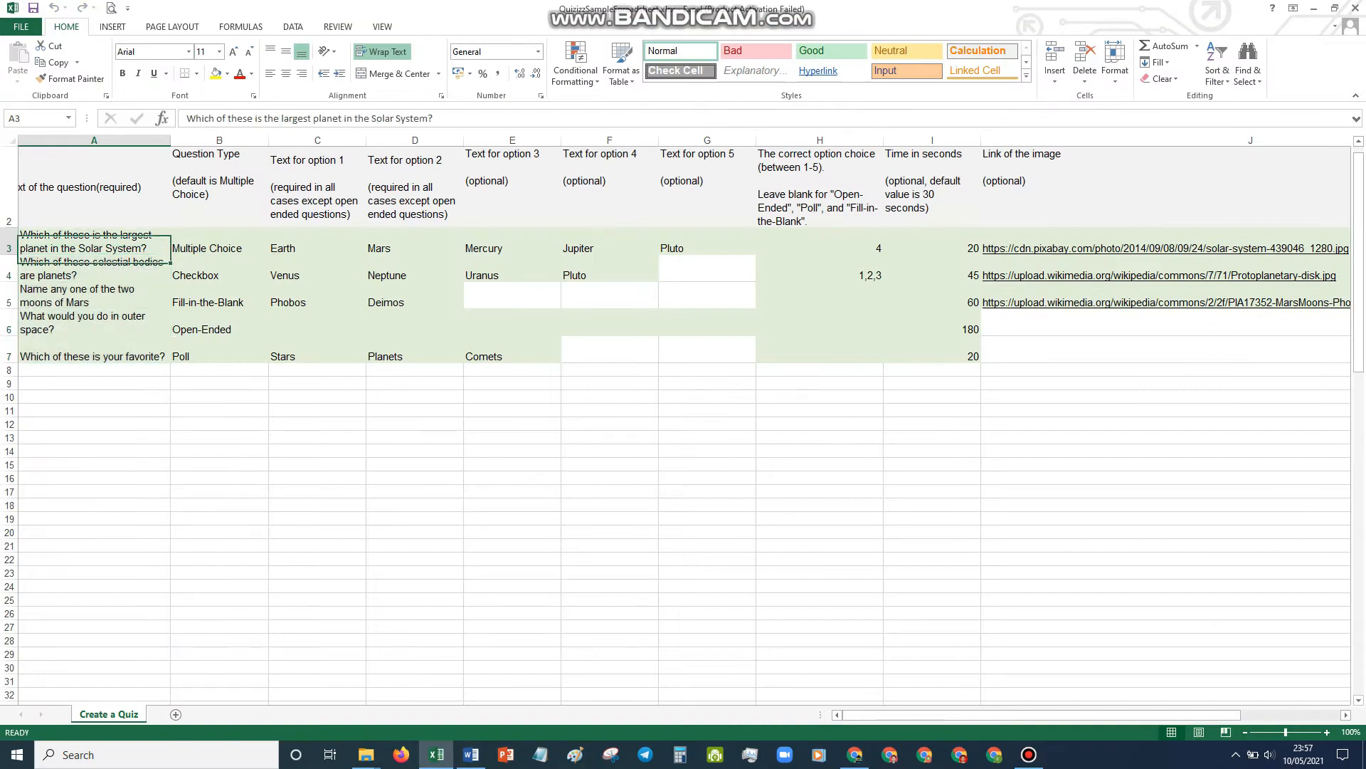
text(1)
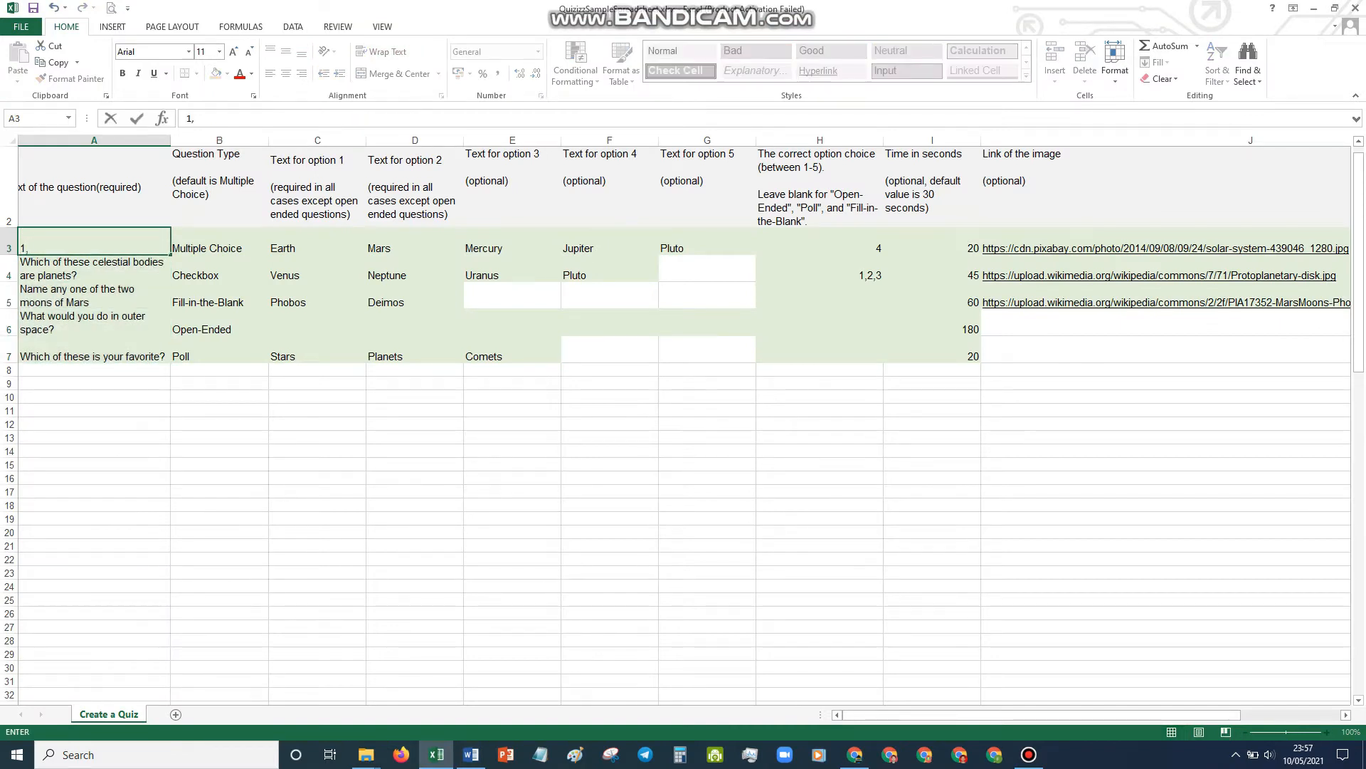
text(.)
key(Return)
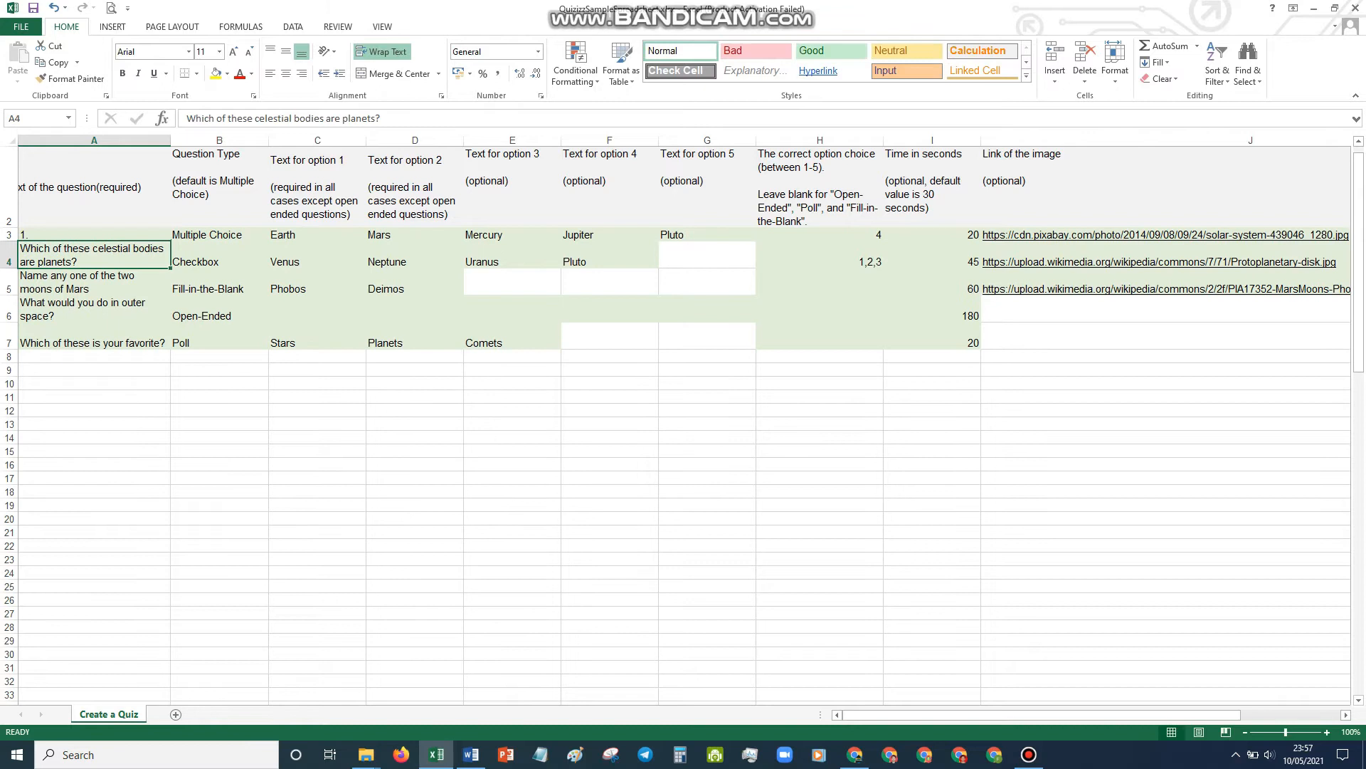
key(Up)
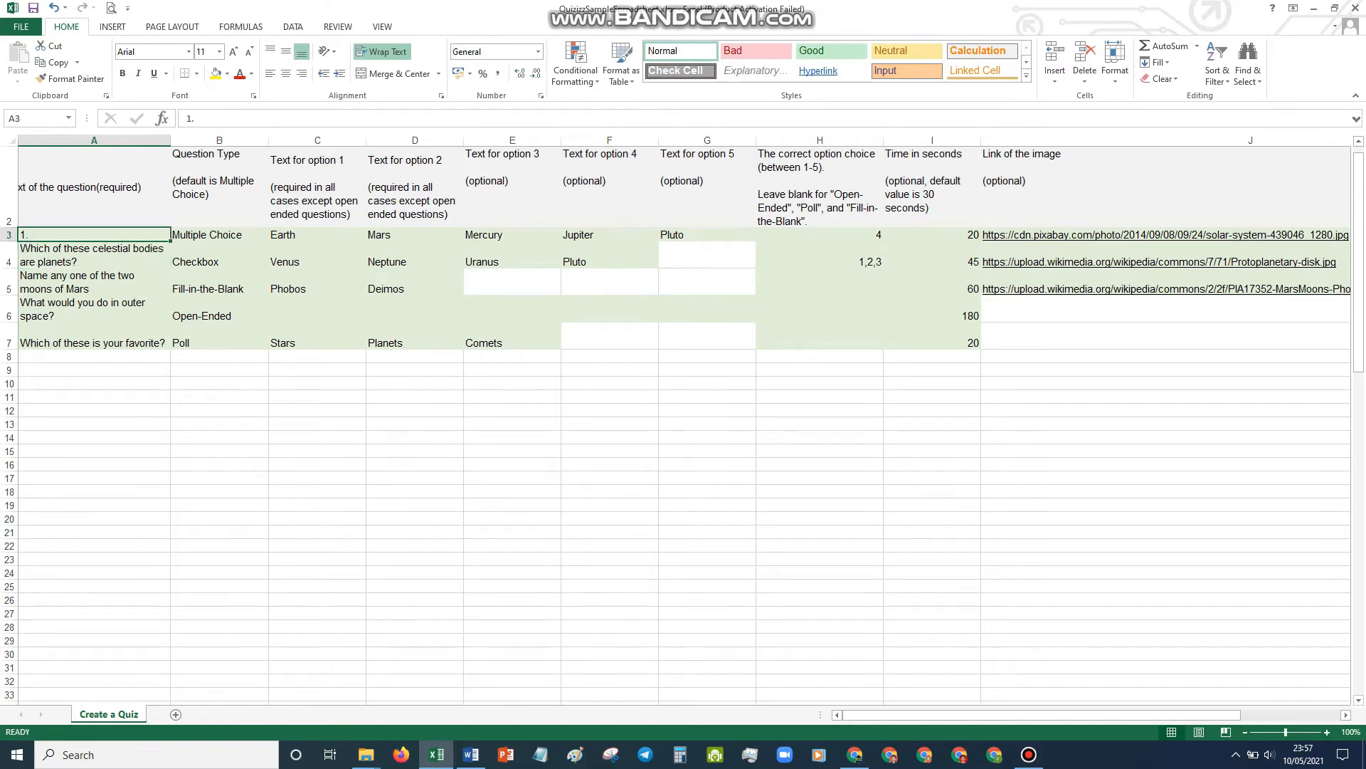
- Switch to the Word exam and apply the Normal style to the first question and the whole document to strip the automatic numbering
click(855, 754)
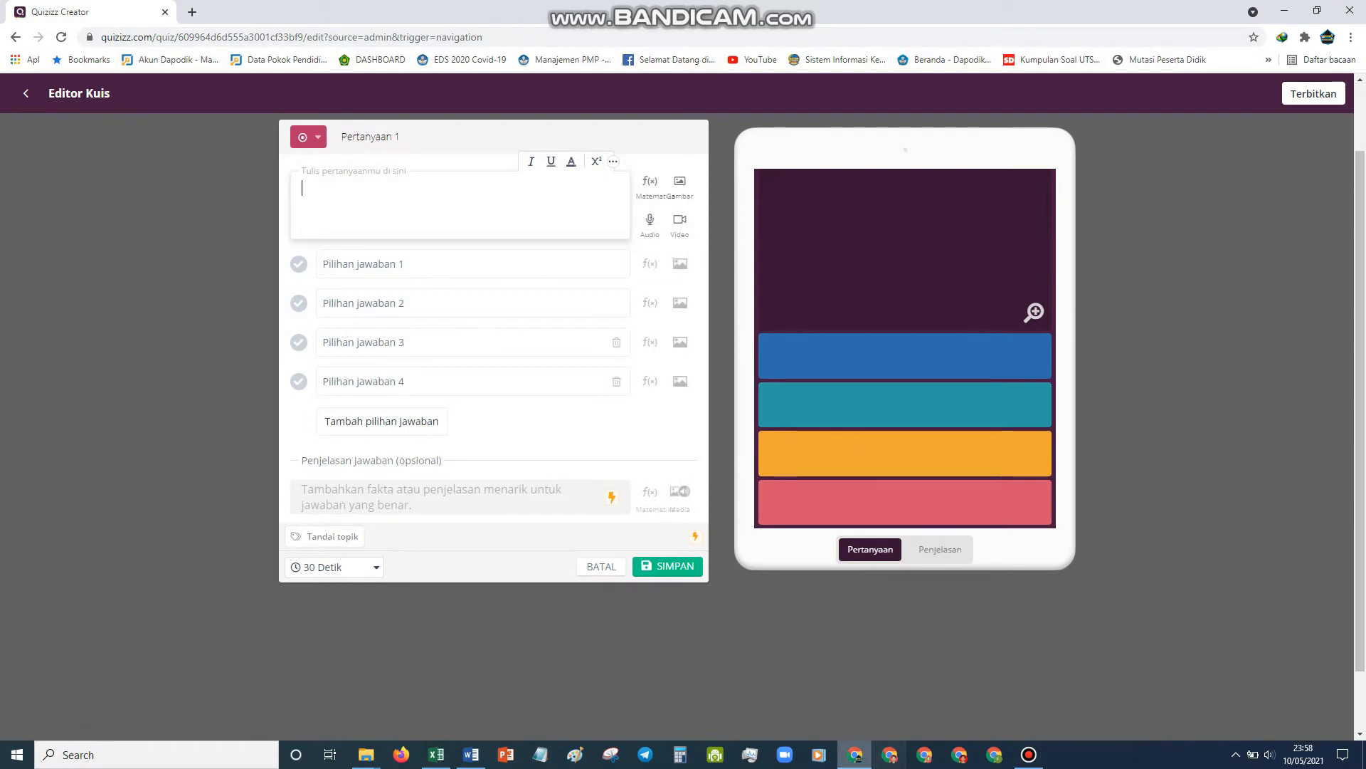
click(437, 754)
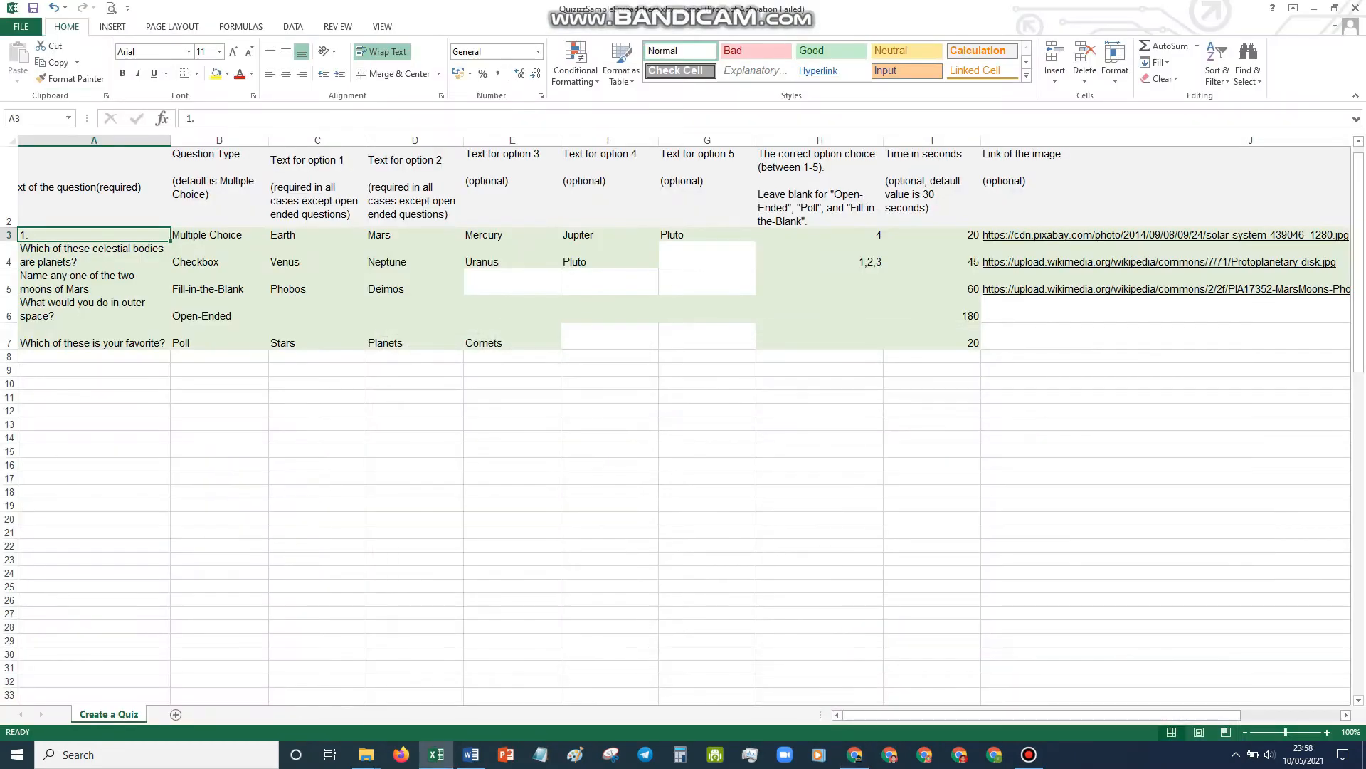
click(471, 754)
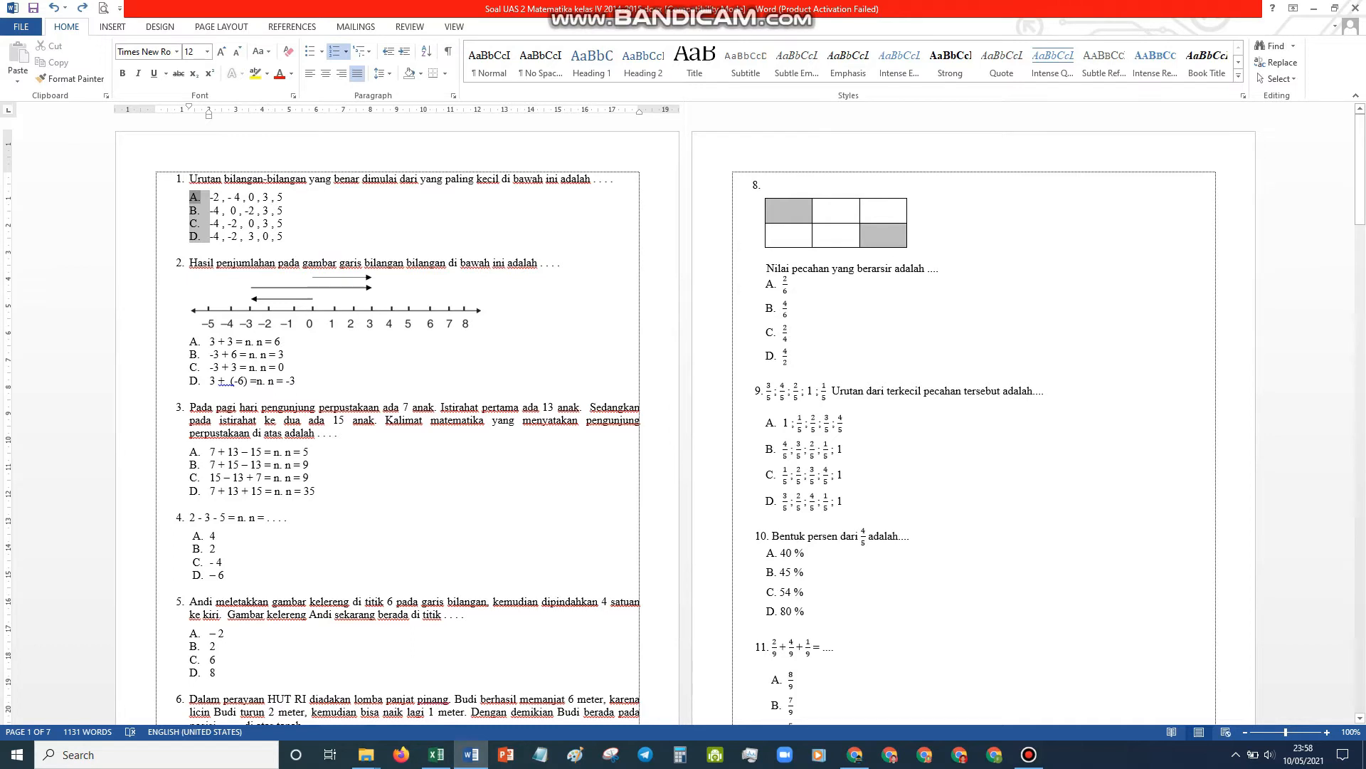
click(181, 179)
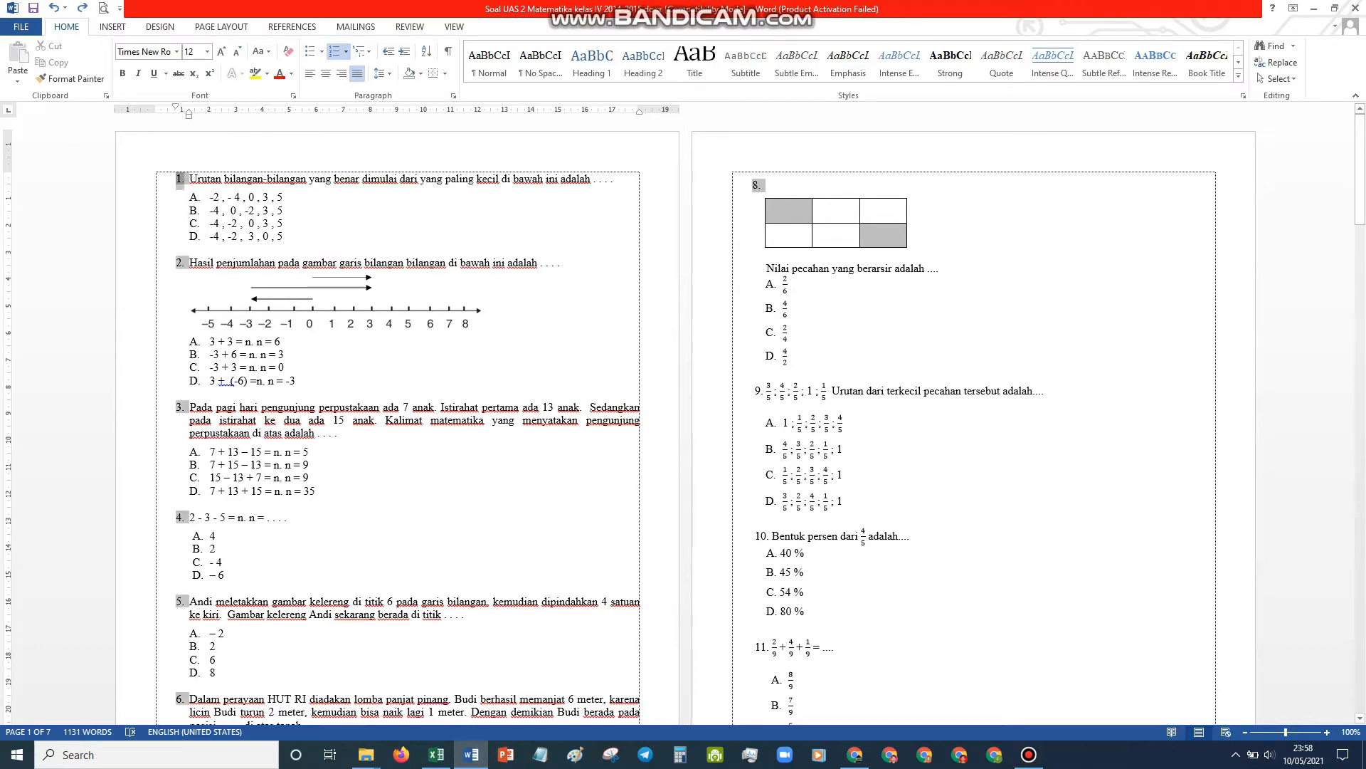
click(489, 63)
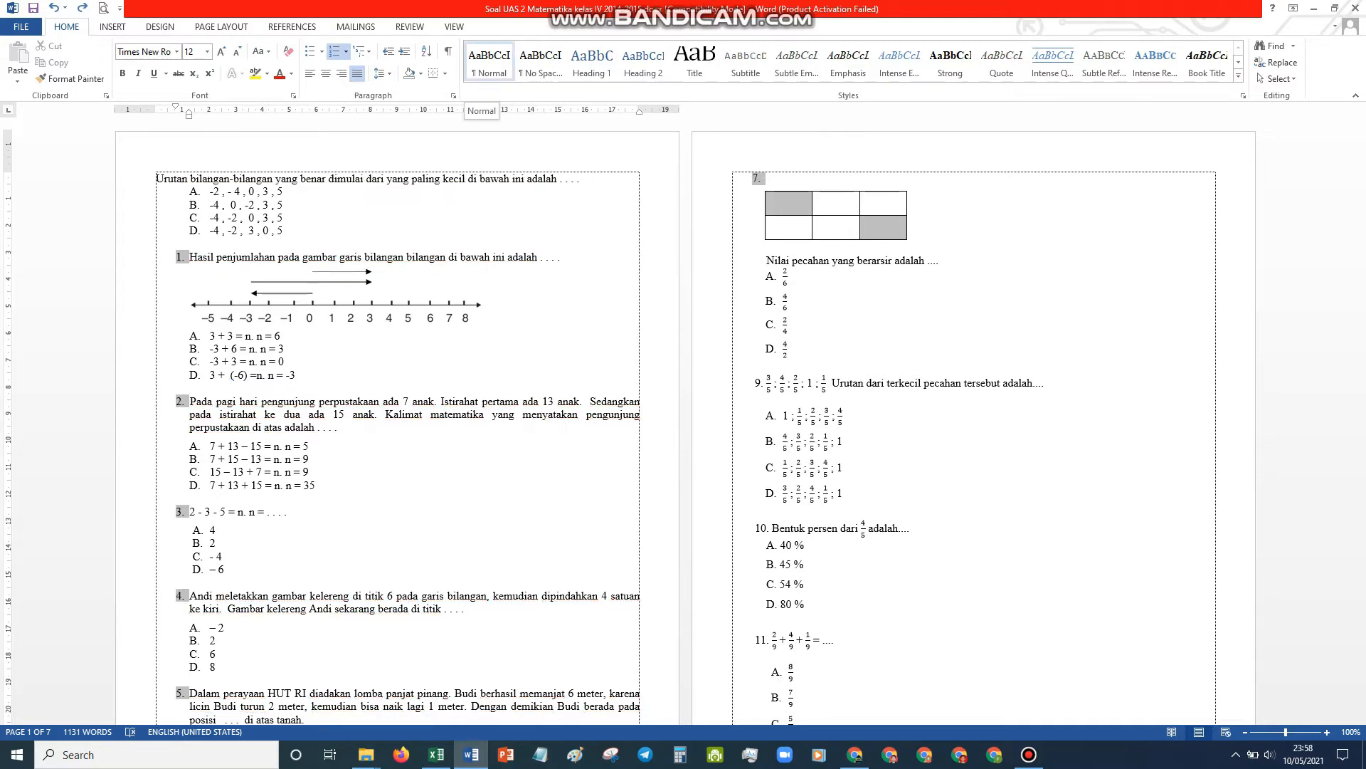
click(489, 62)
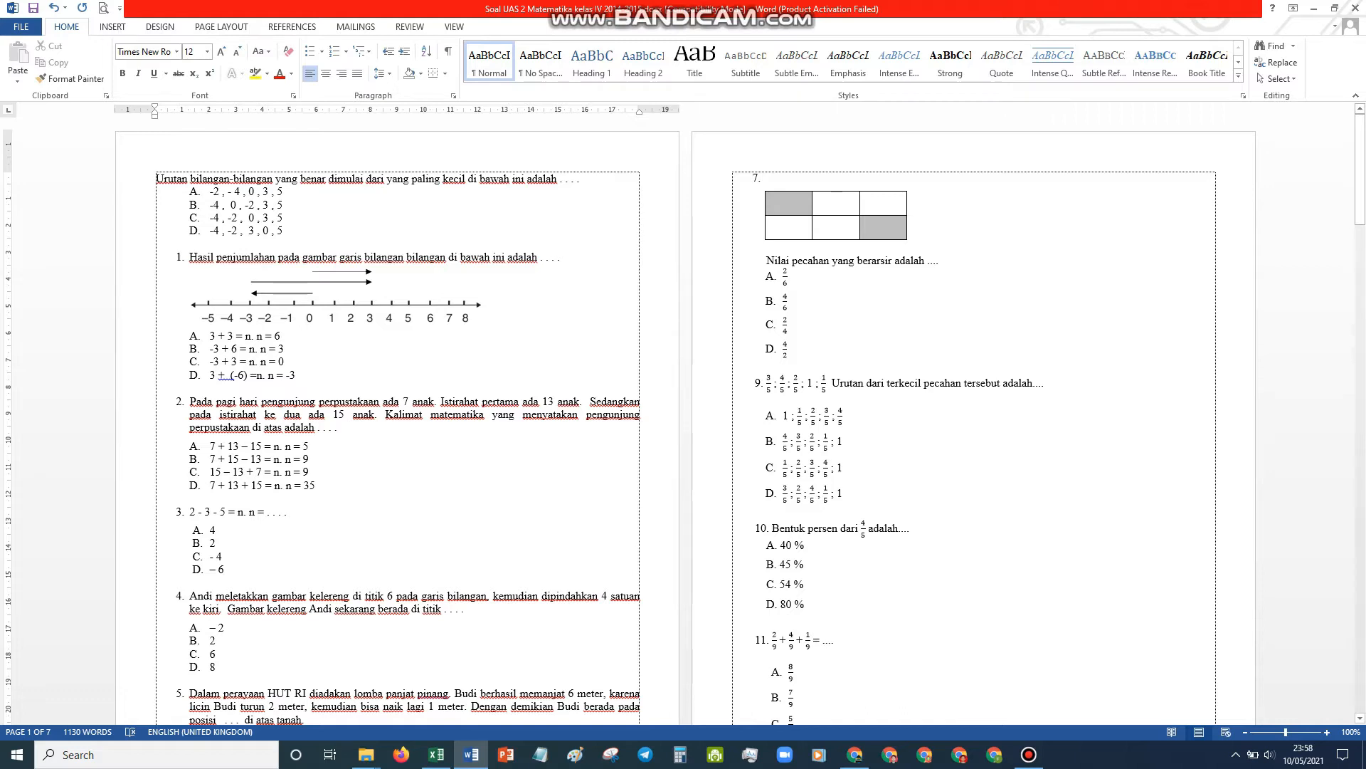
key(ctrl+a)
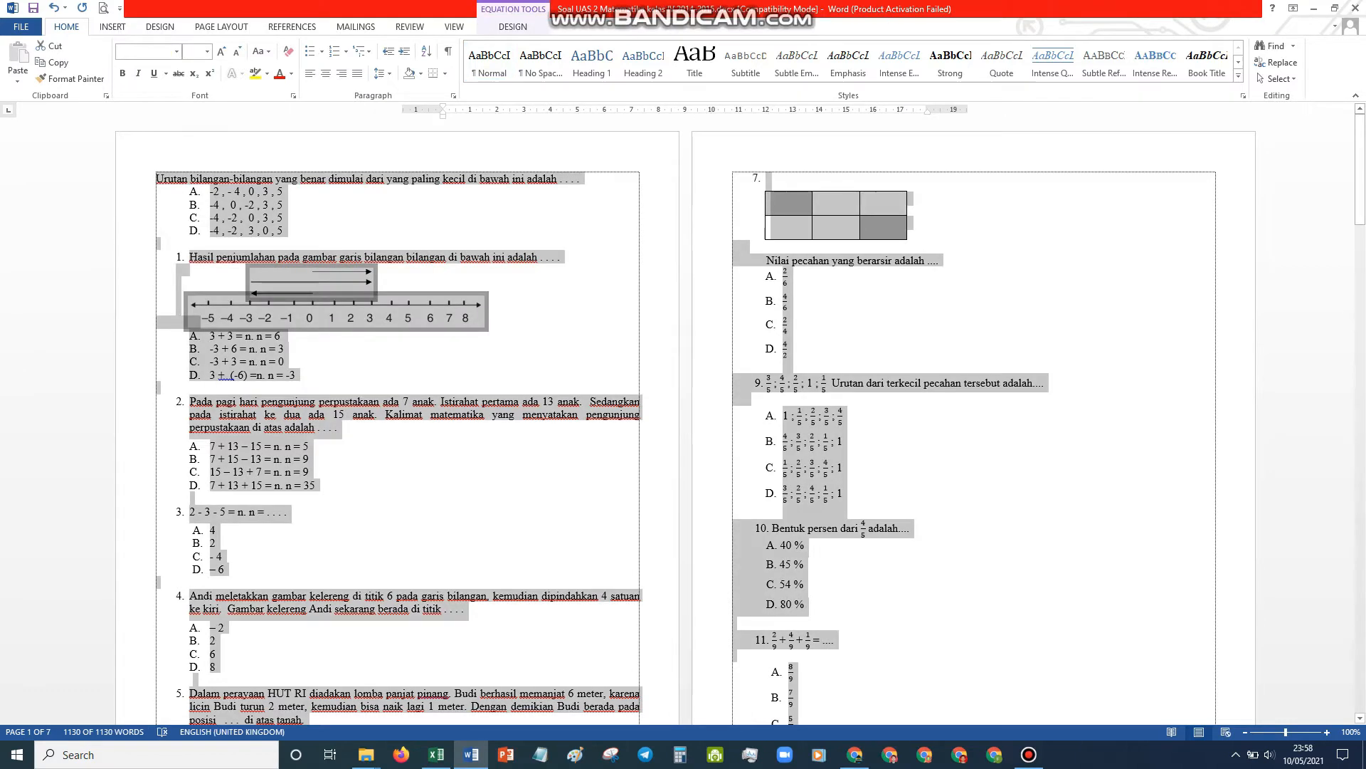
click(489, 63)
click(336, 311)
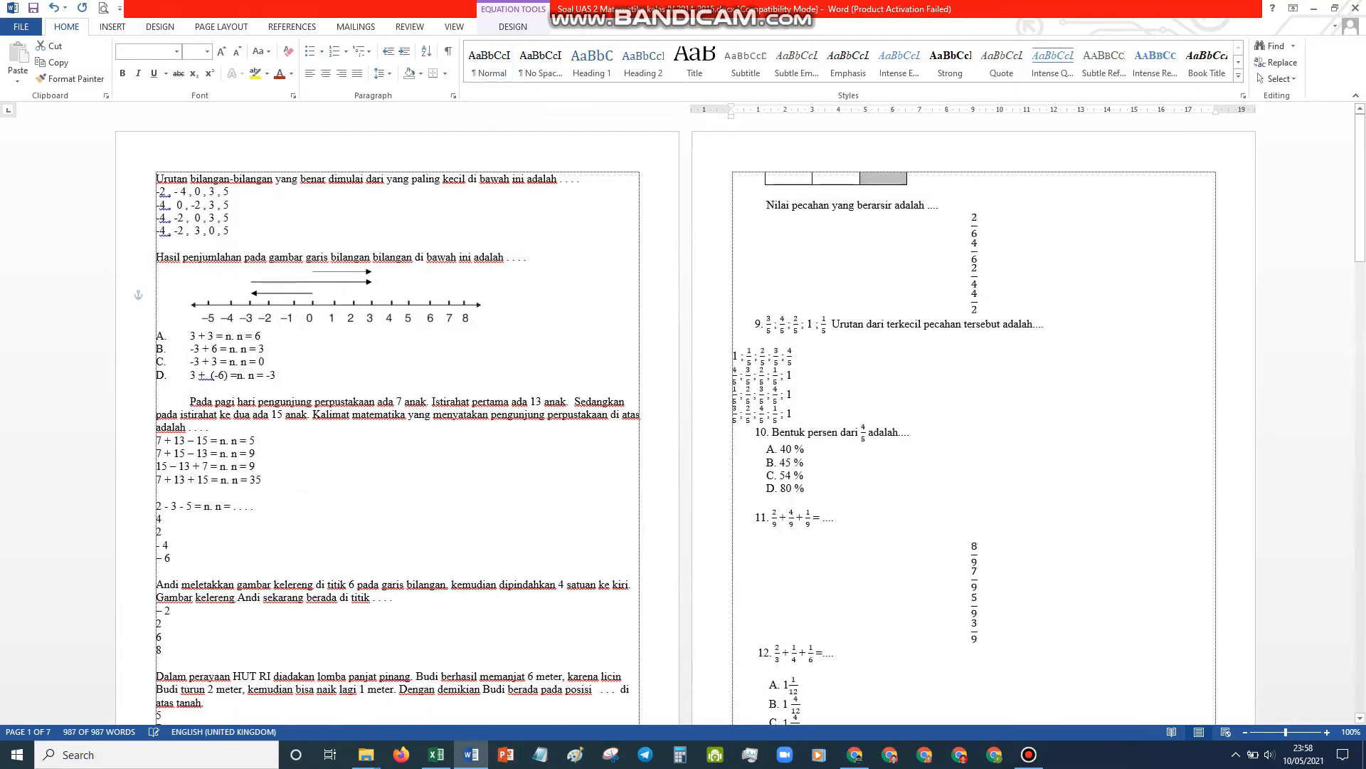
scroll(778, 313, down, 3)
scroll(777, 313, up, 2)
- Delete the manually typed number "10." and its leading space before the question "Bentuk persen dari"
click(756, 291)
click(763, 288)
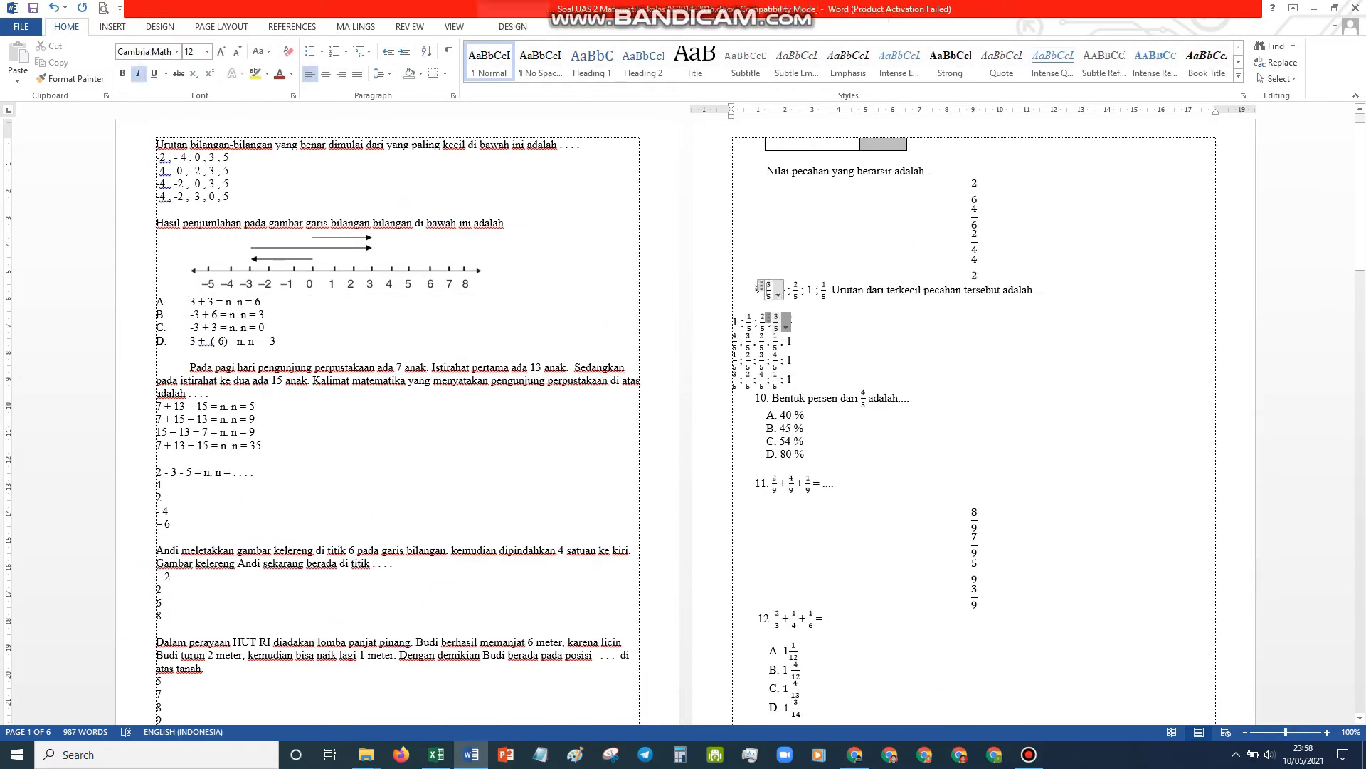
click(718, 441)
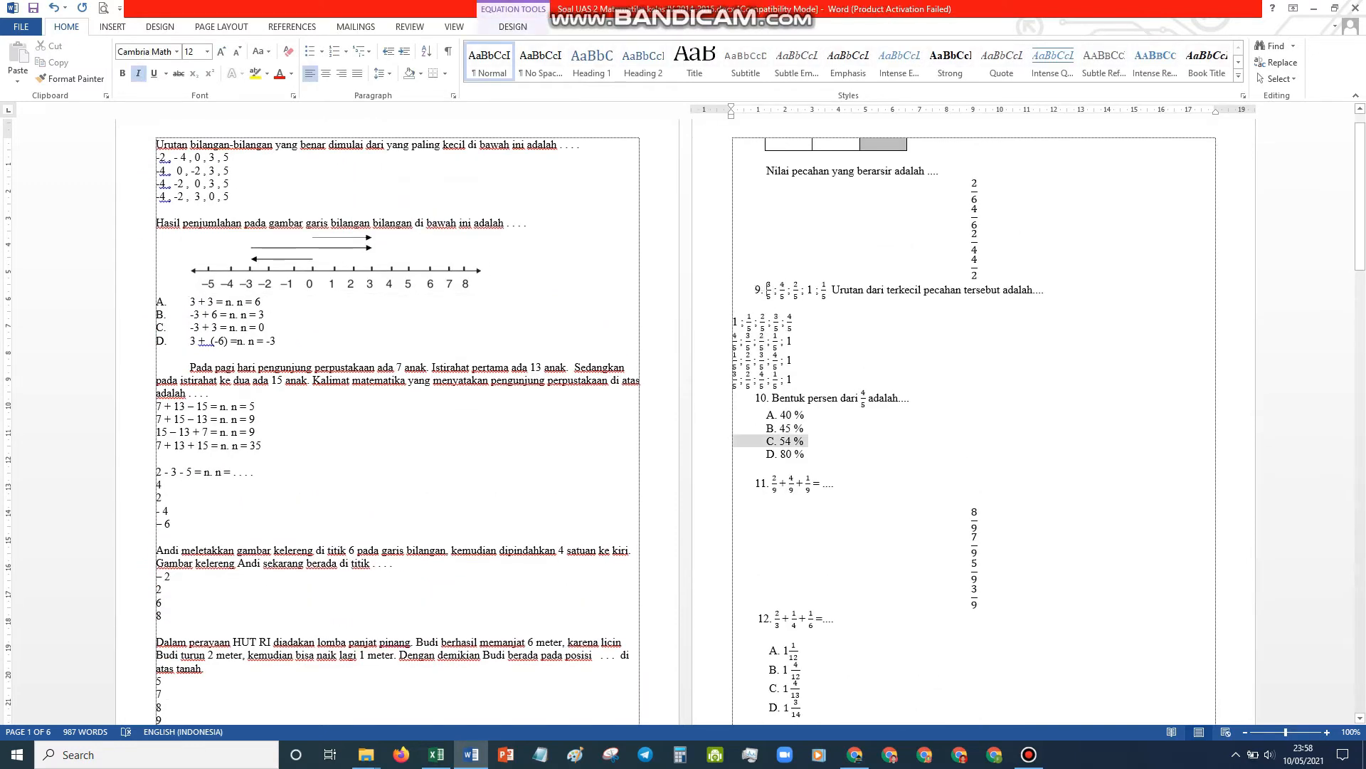
click(170, 524)
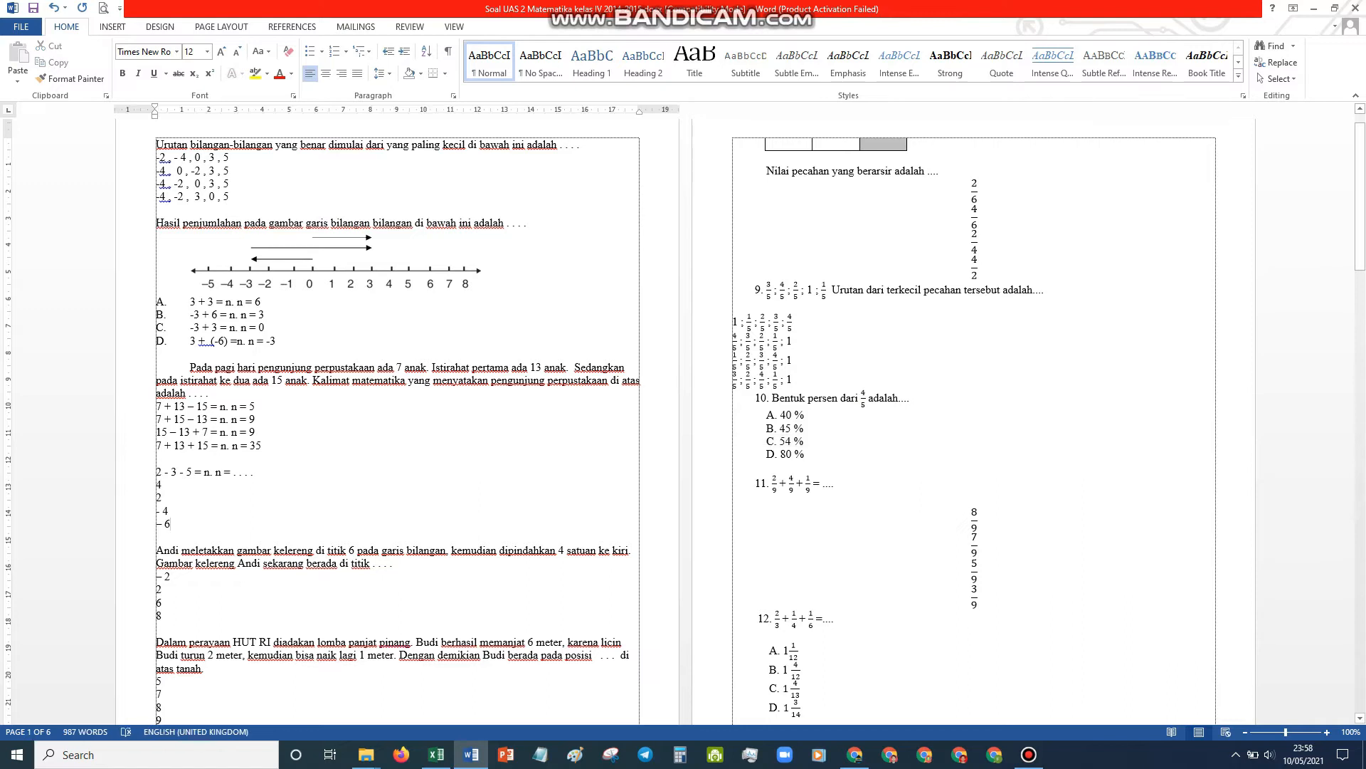
click(772, 399)
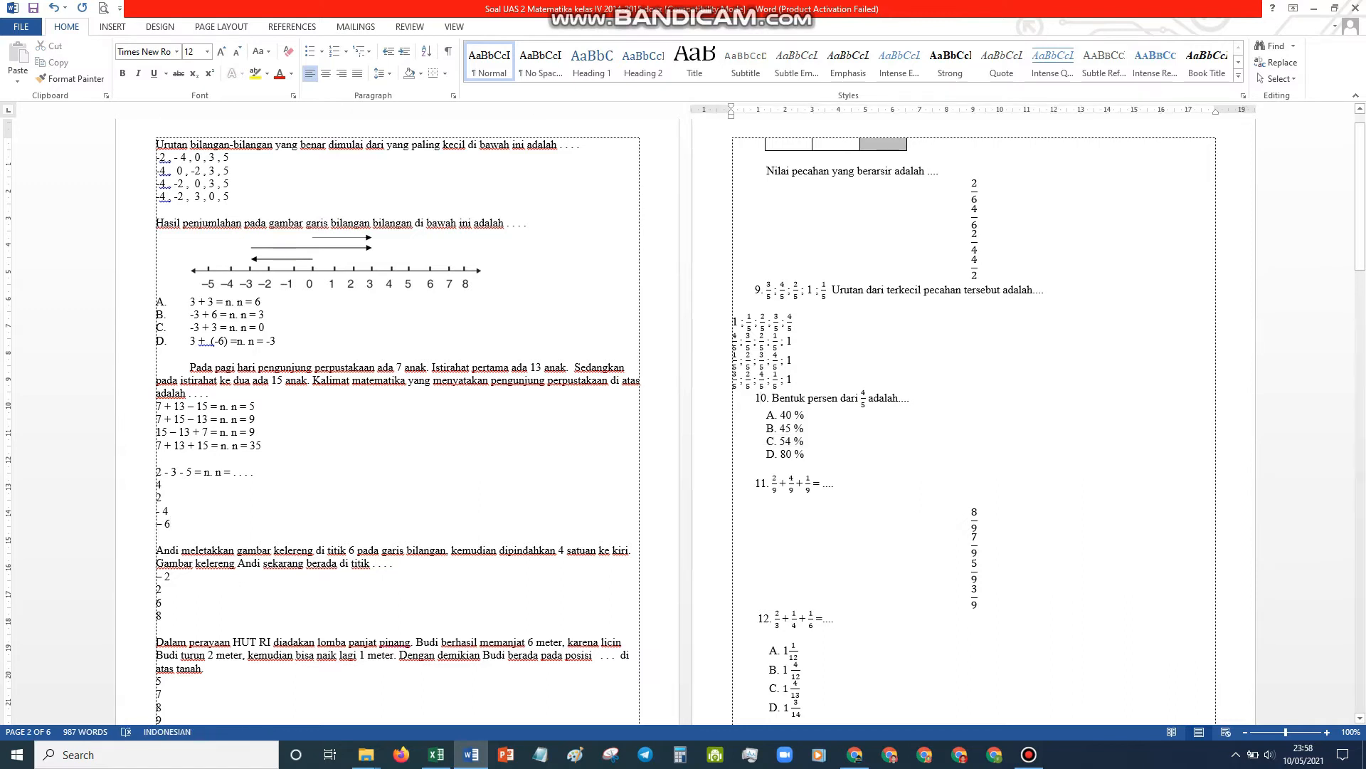
key(BackSpace)
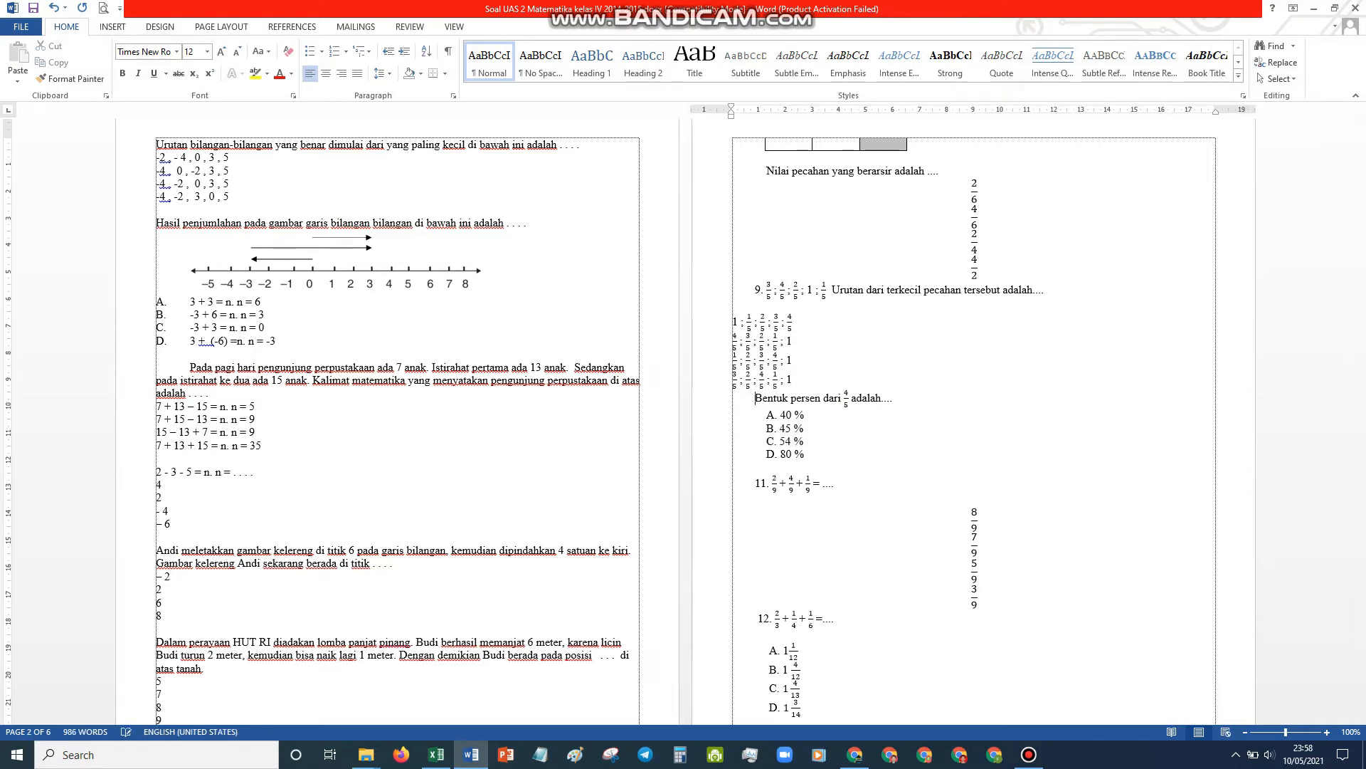
key(BackSpace)
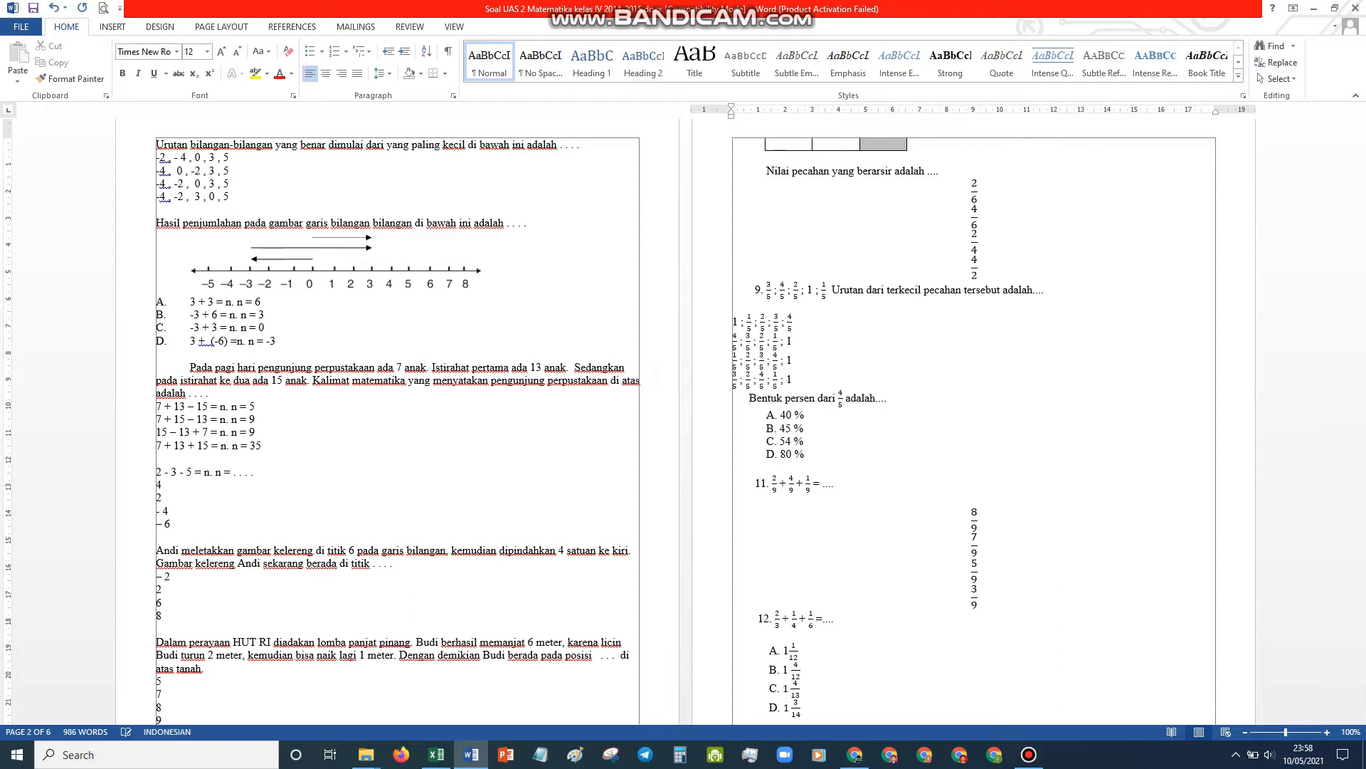
- Delete the manually typed number "9." before the question on ordering fractions from the smallest
click(767, 290)
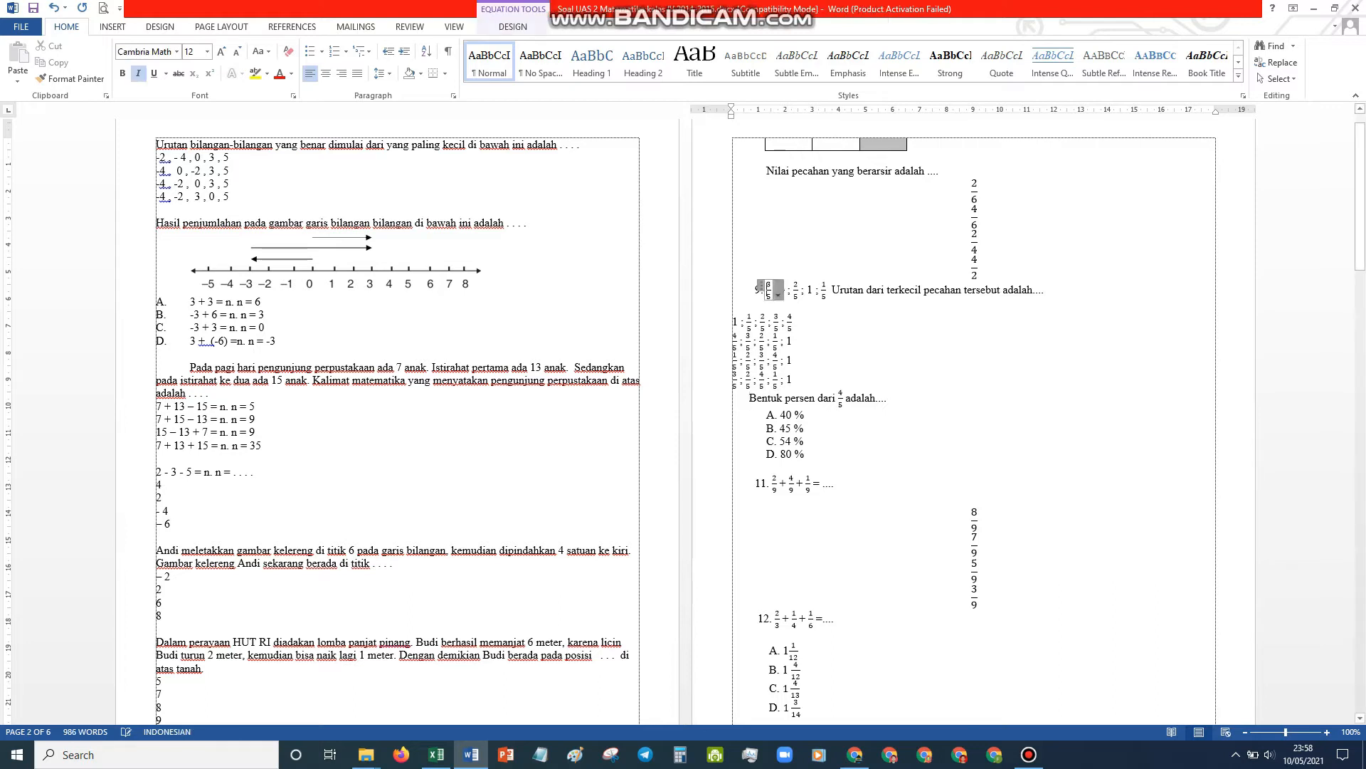
click(756, 289)
key(Delete)
key(Delete)
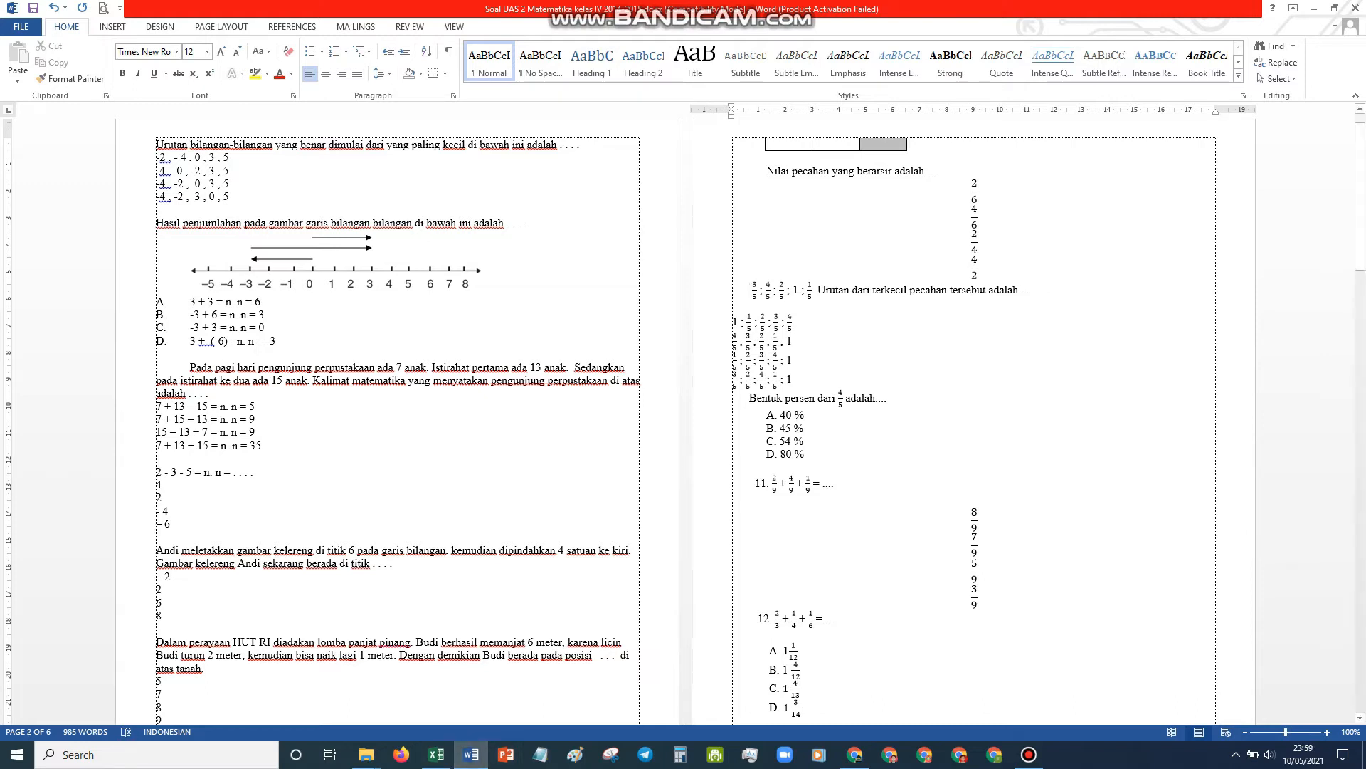
- Switch to the Excel template and delete all the sample question data from row 3 down to row 8
mouse_move(857, 756)
click(437, 754)
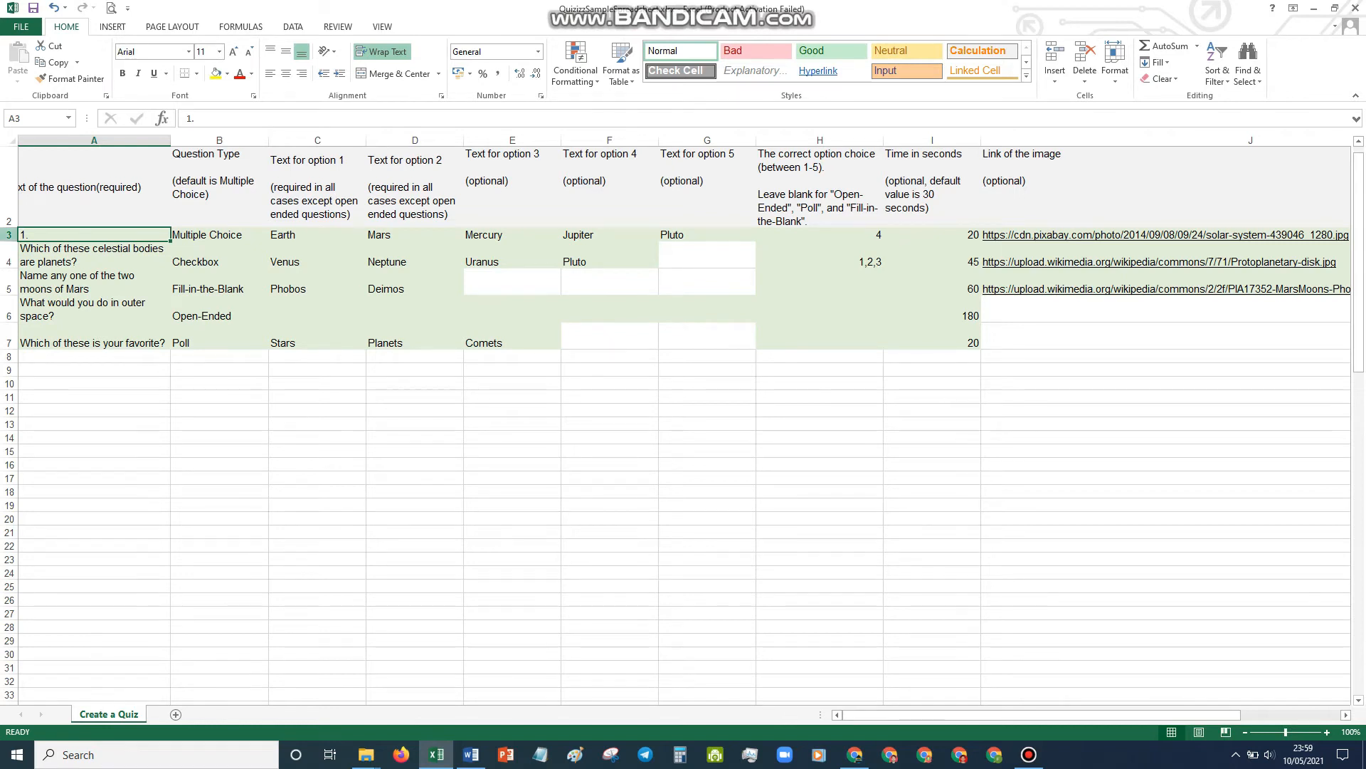
click(94, 369)
drag(94, 235, 1031, 356)
key(Delete)
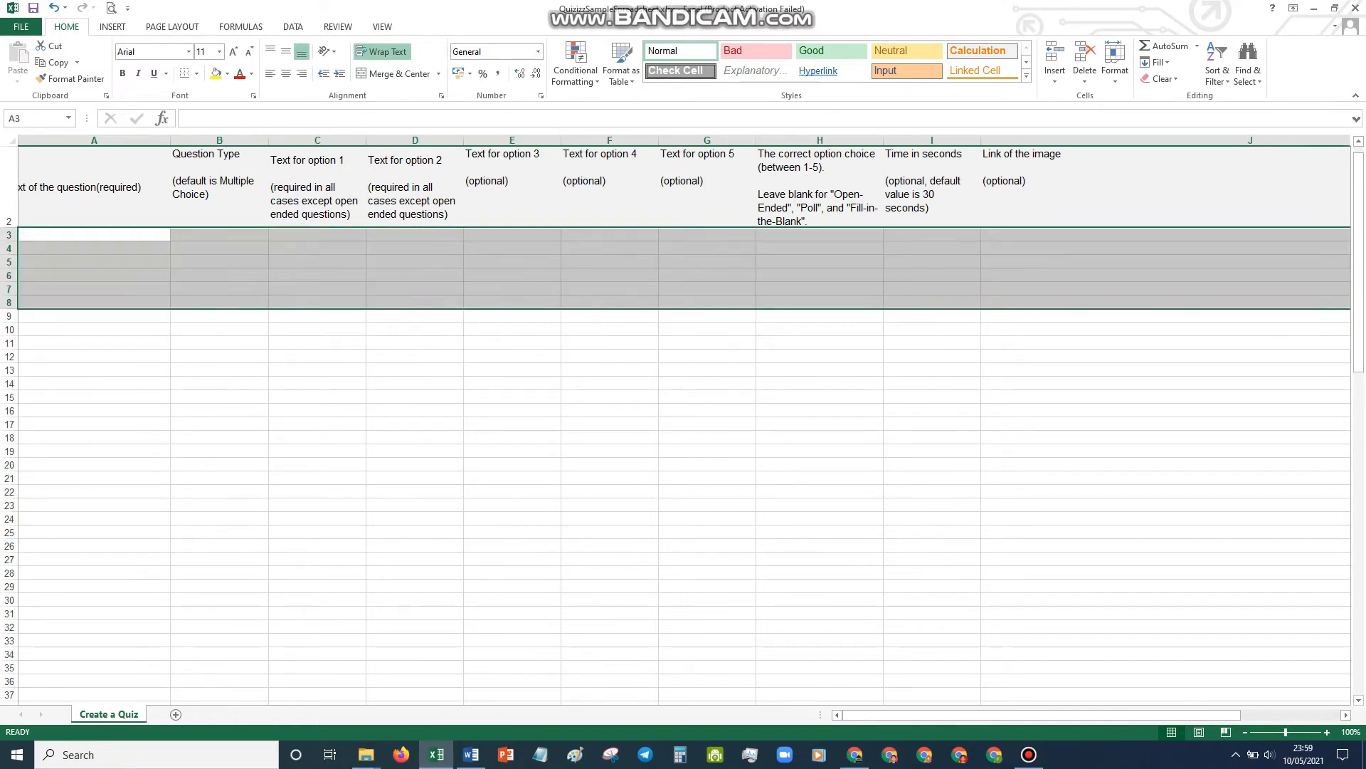
drag(505, 492, 427, 452)
- Check the empty question type cell B3 and the question text header in A2, and select A3 for the first question
click(219, 235)
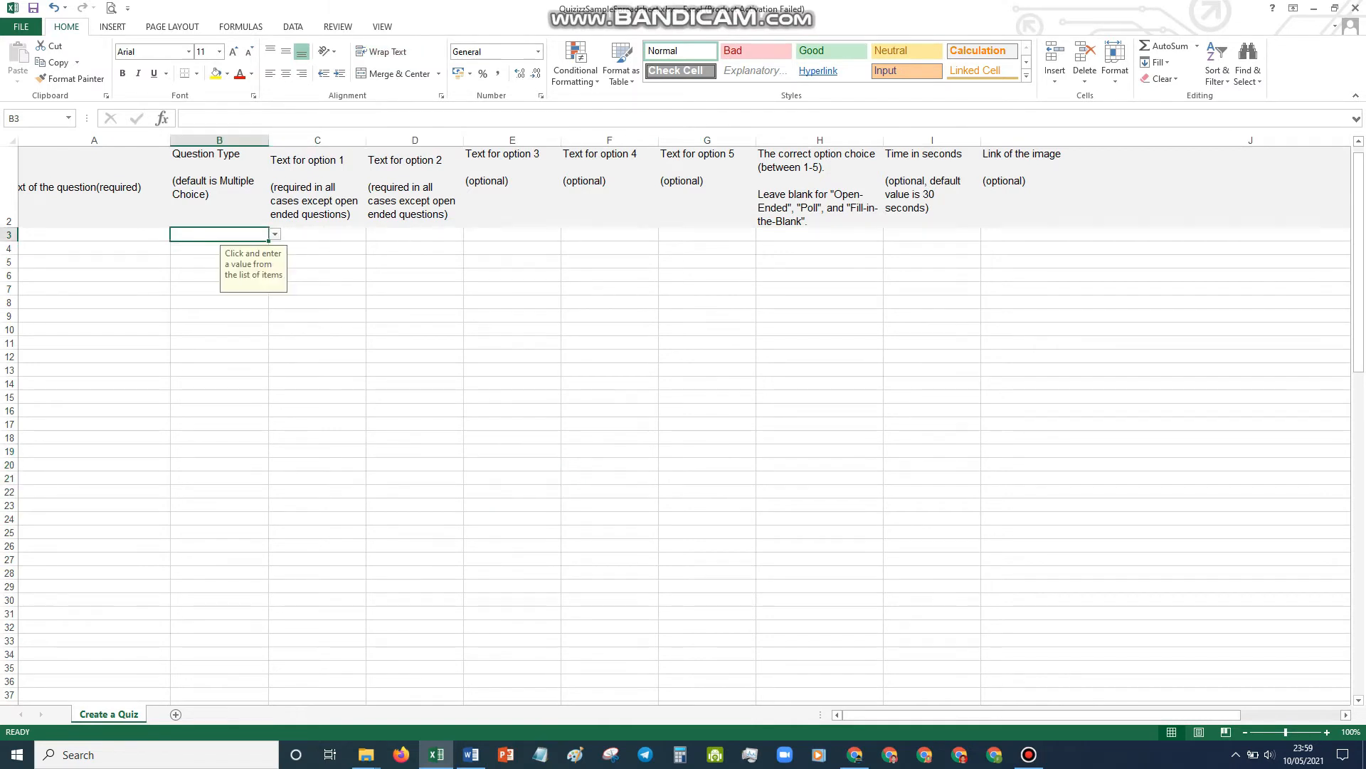
click(94, 235)
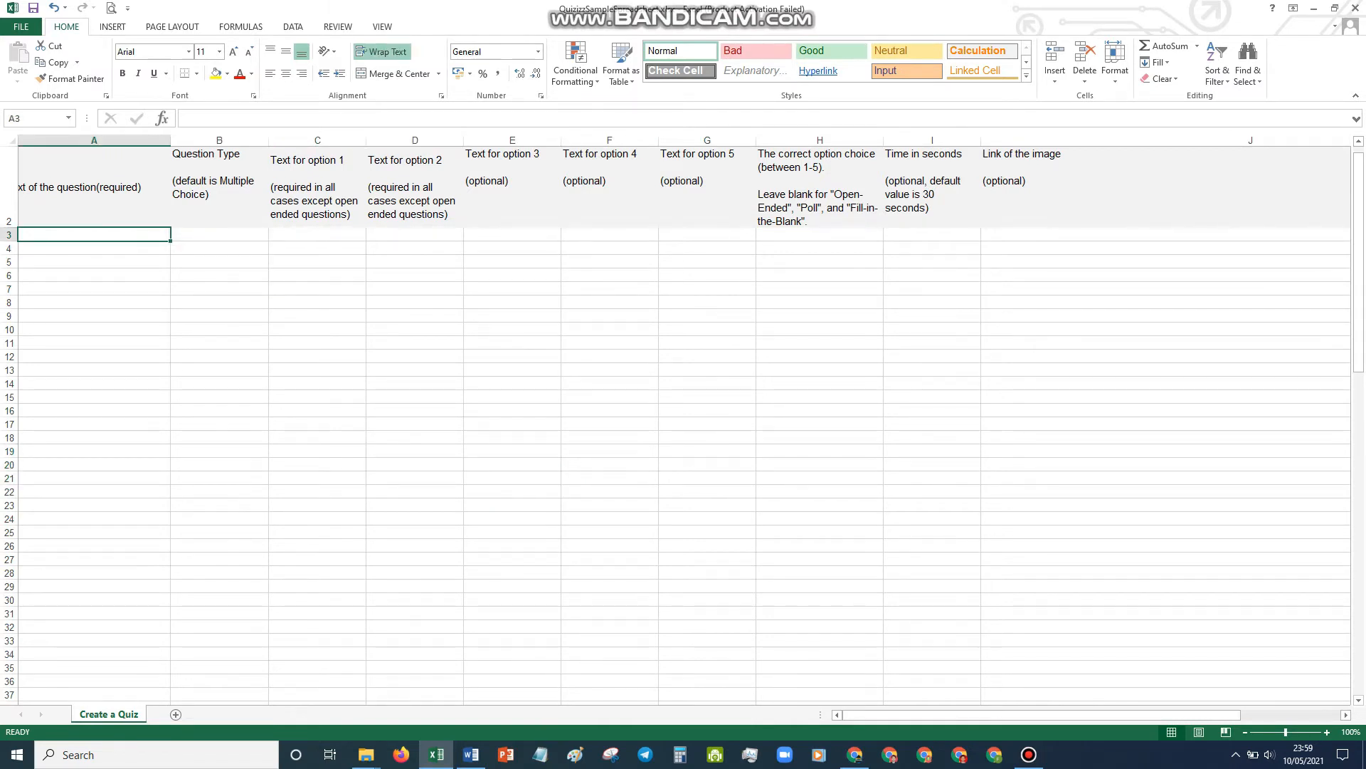
click(94, 187)
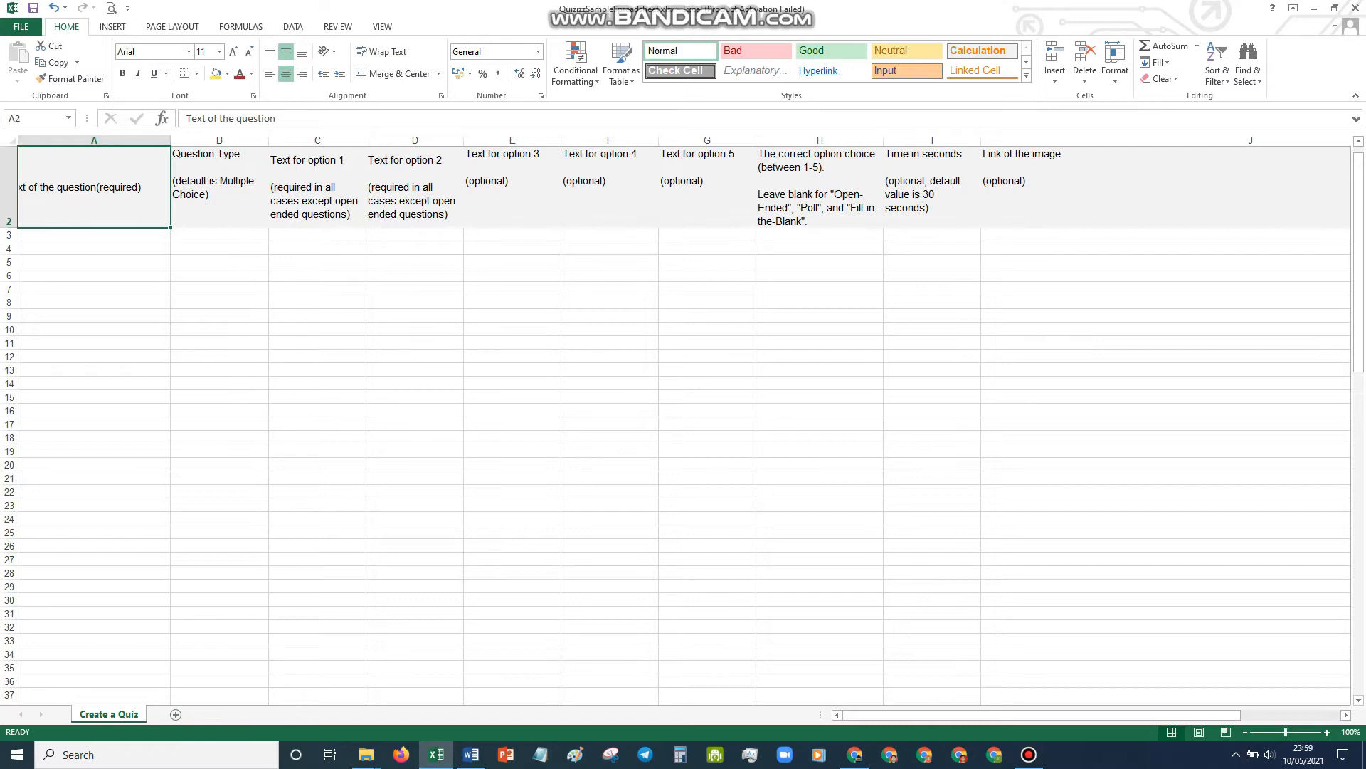
click(94, 235)
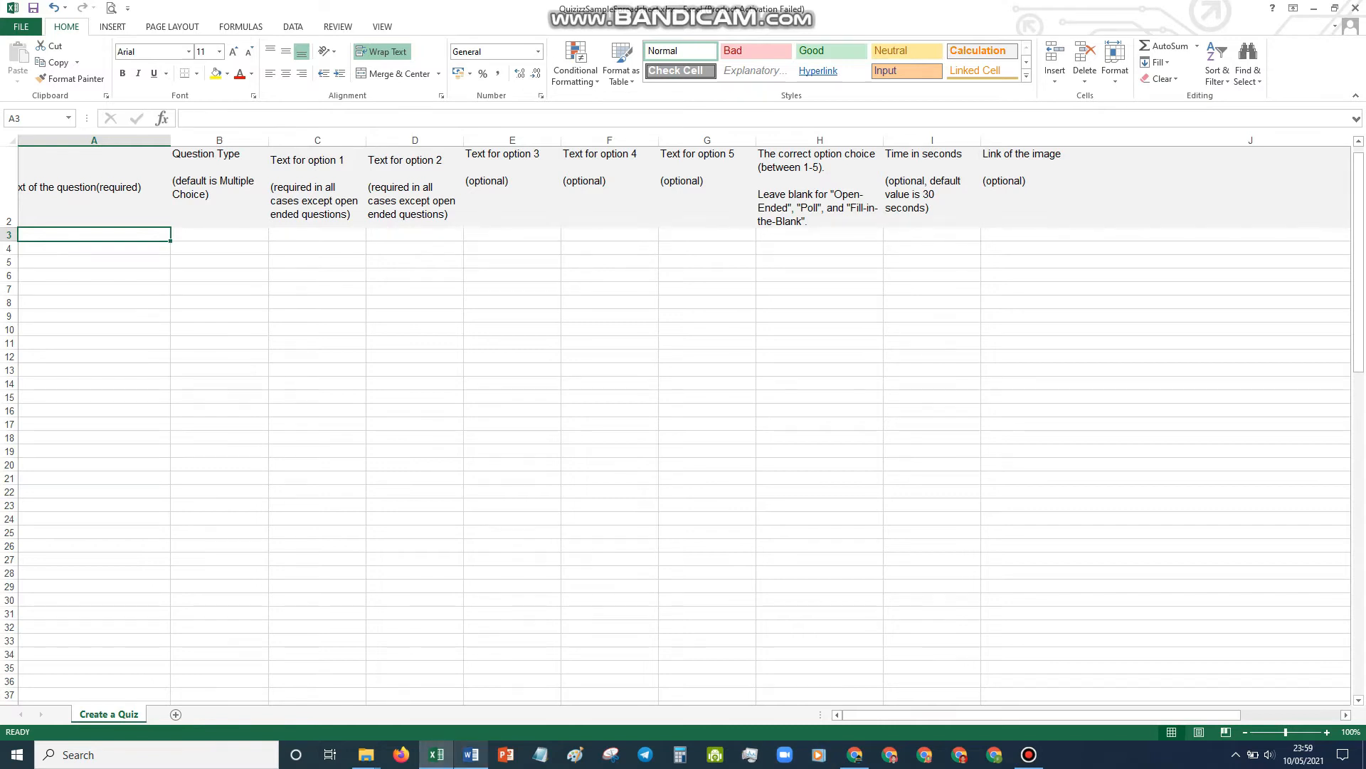
- Arrange the Excel template and the Word exam document side by side and select cell A3 in the template
mouse_move(470, 754)
key(super+Left)
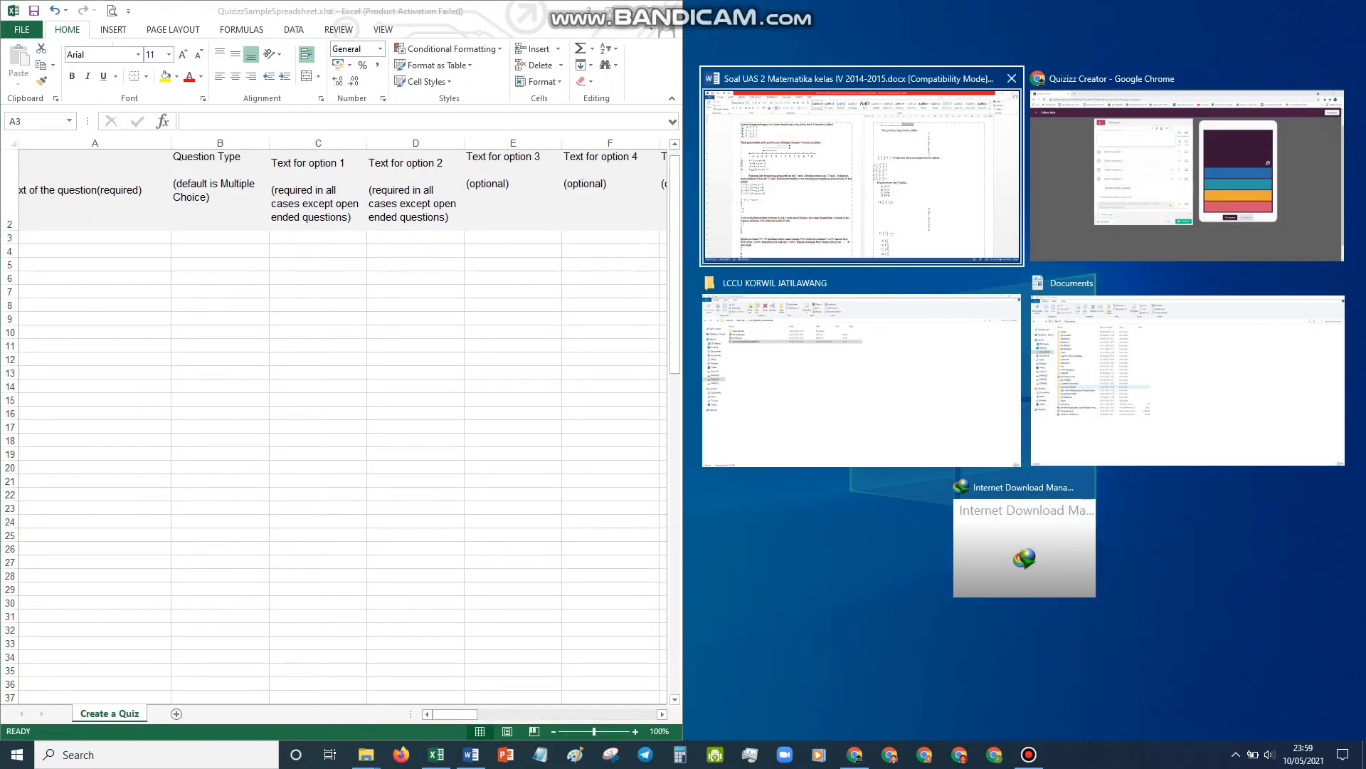
key(Return)
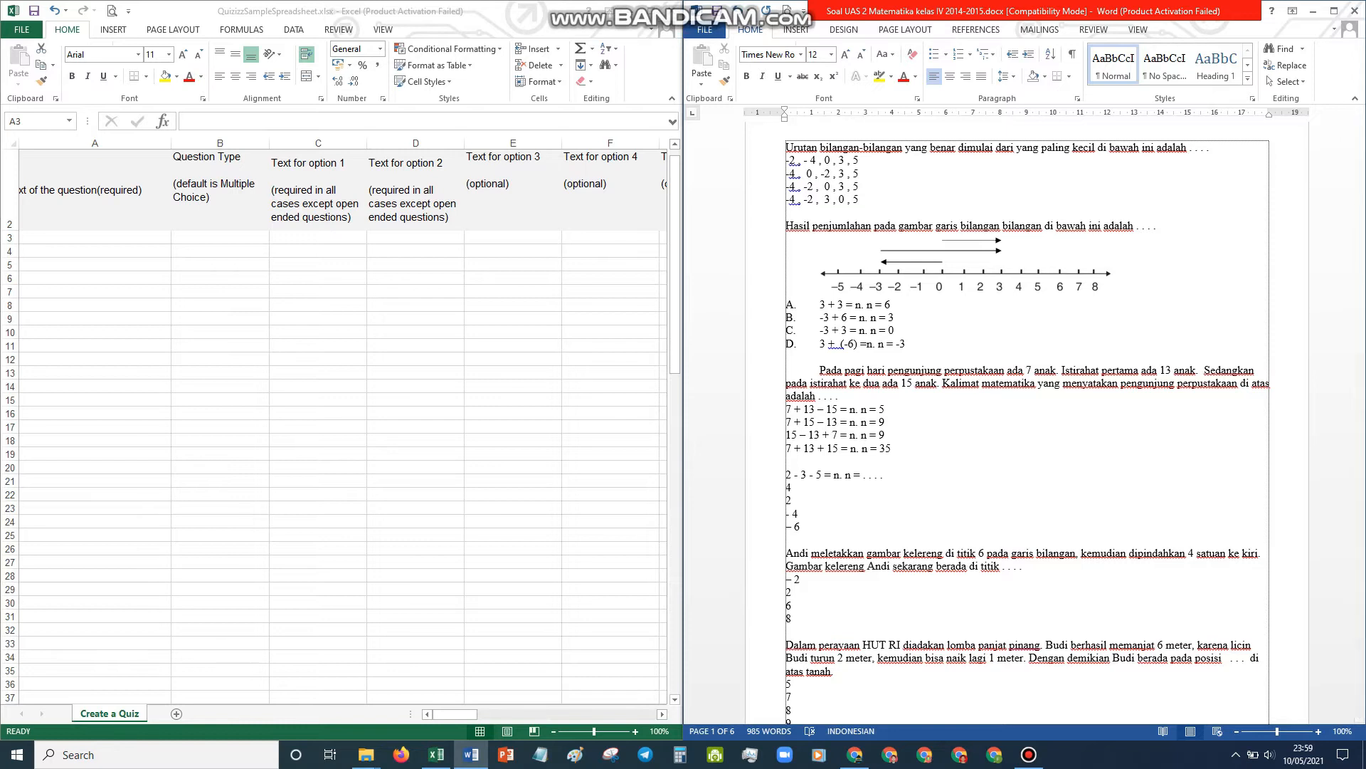
click(95, 238)
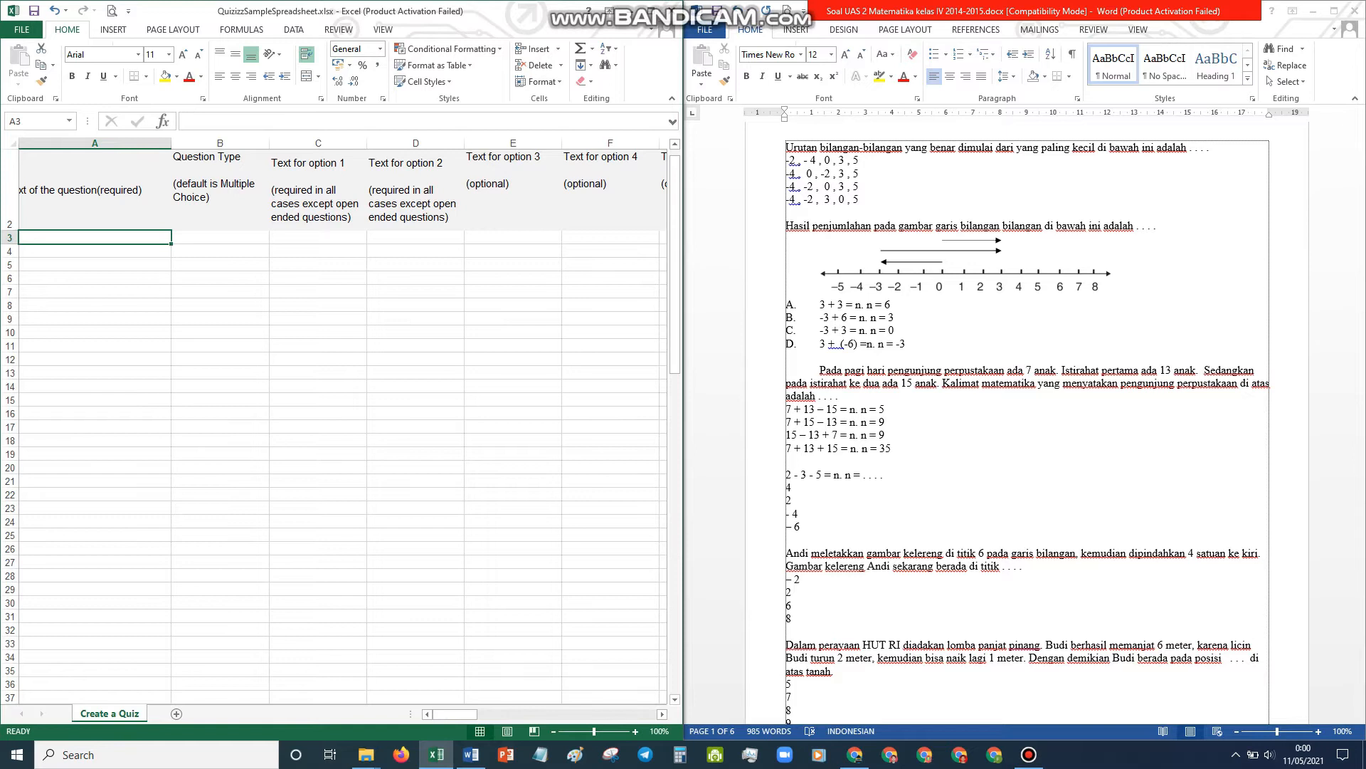
- Cut the first question, "Urutan bilangan-bilangan yang benar dimulai dari yang paling kecil di bawah ini adalah", from Word and paste it into Excel cell A3
click(470, 754)
drag(786, 147, 1215, 147)
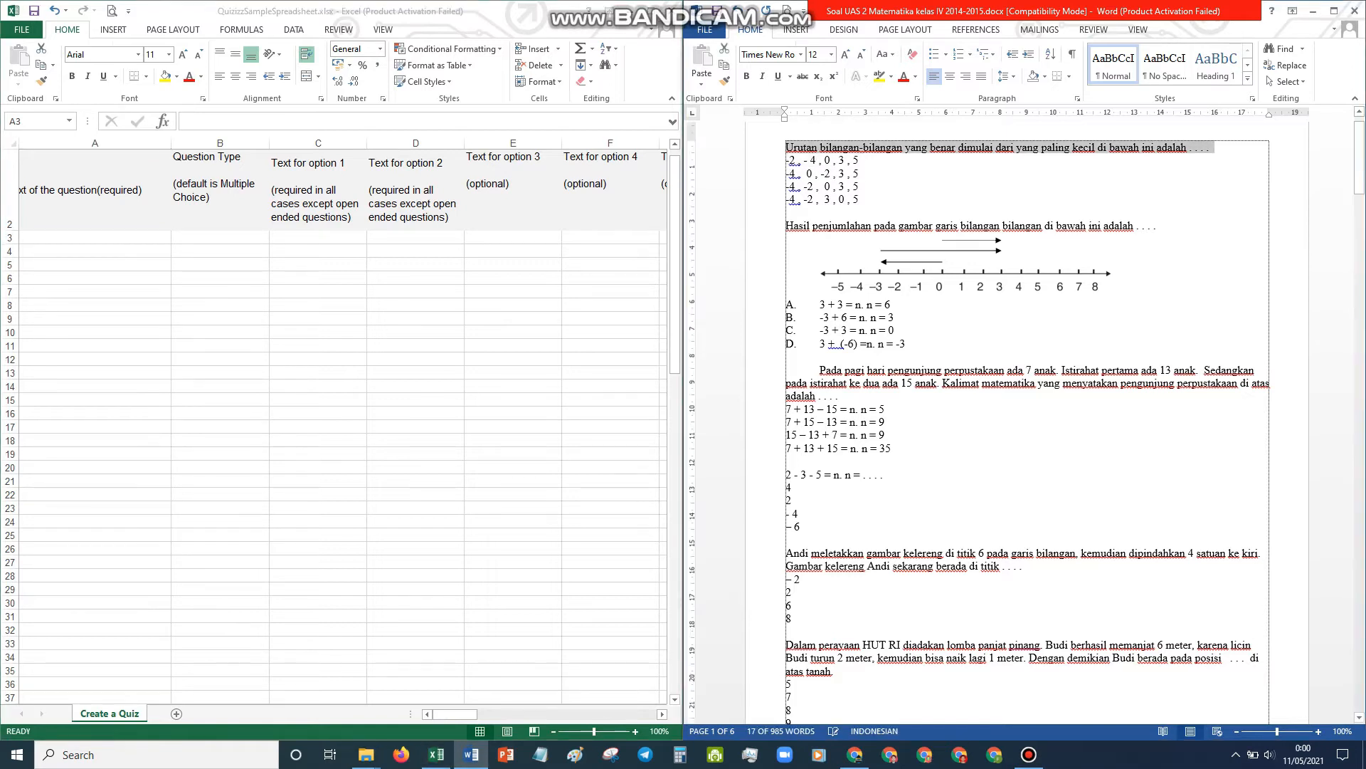
key(ctrl+x)
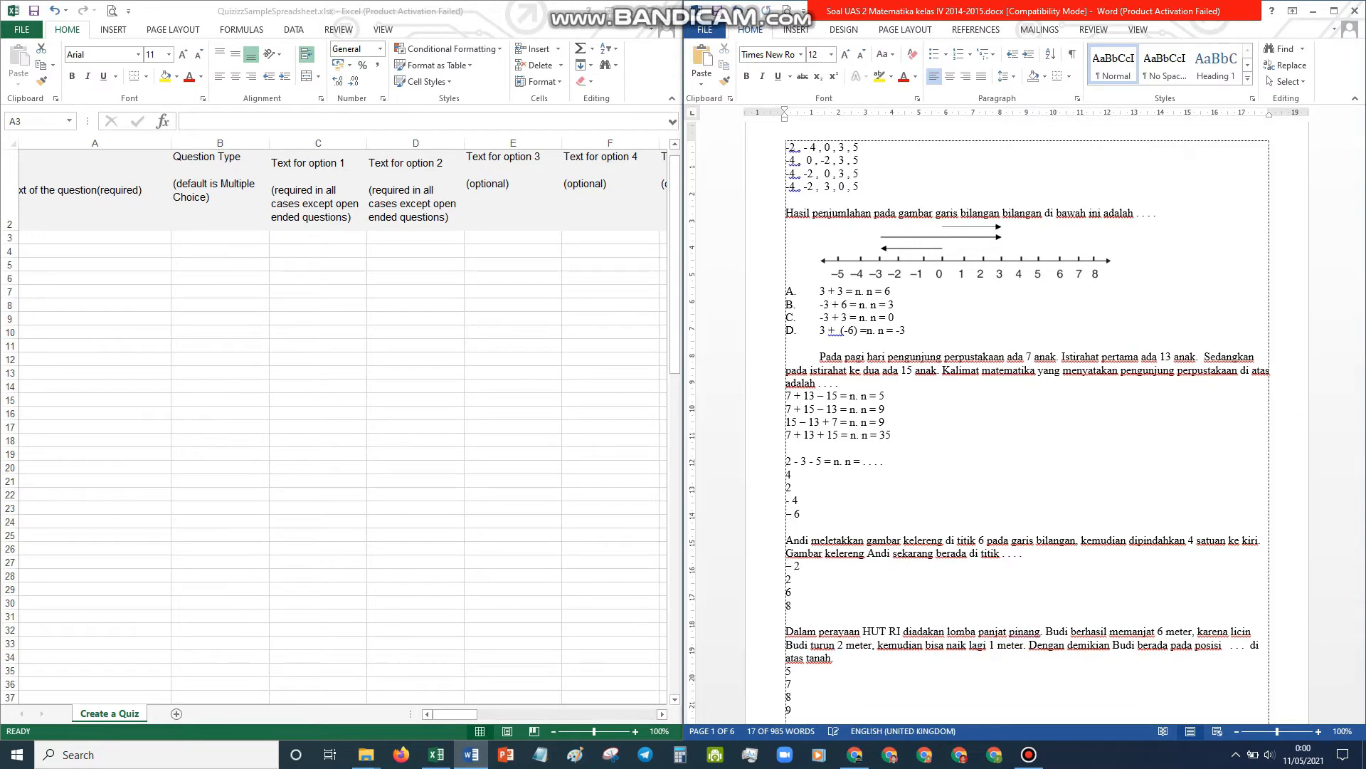
key(alt+Tab)
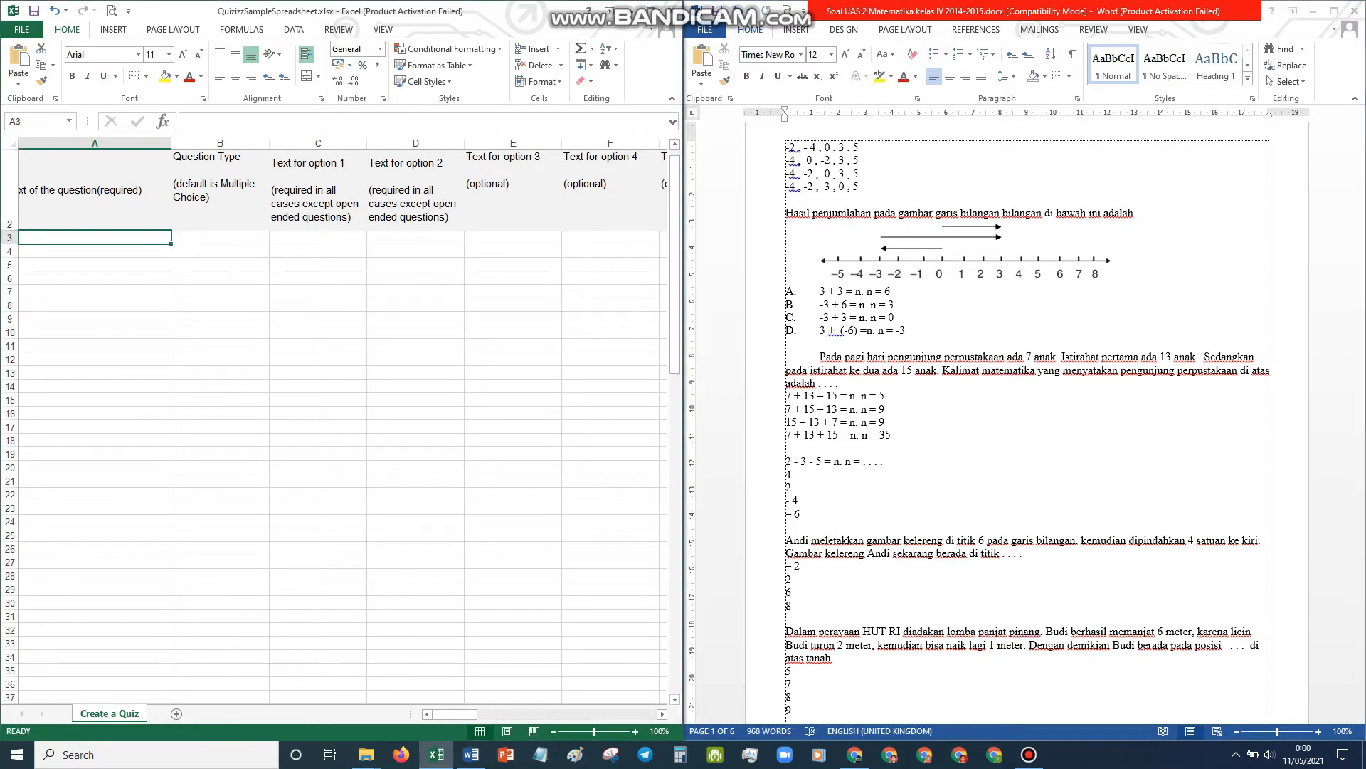
key(ctrl+v)
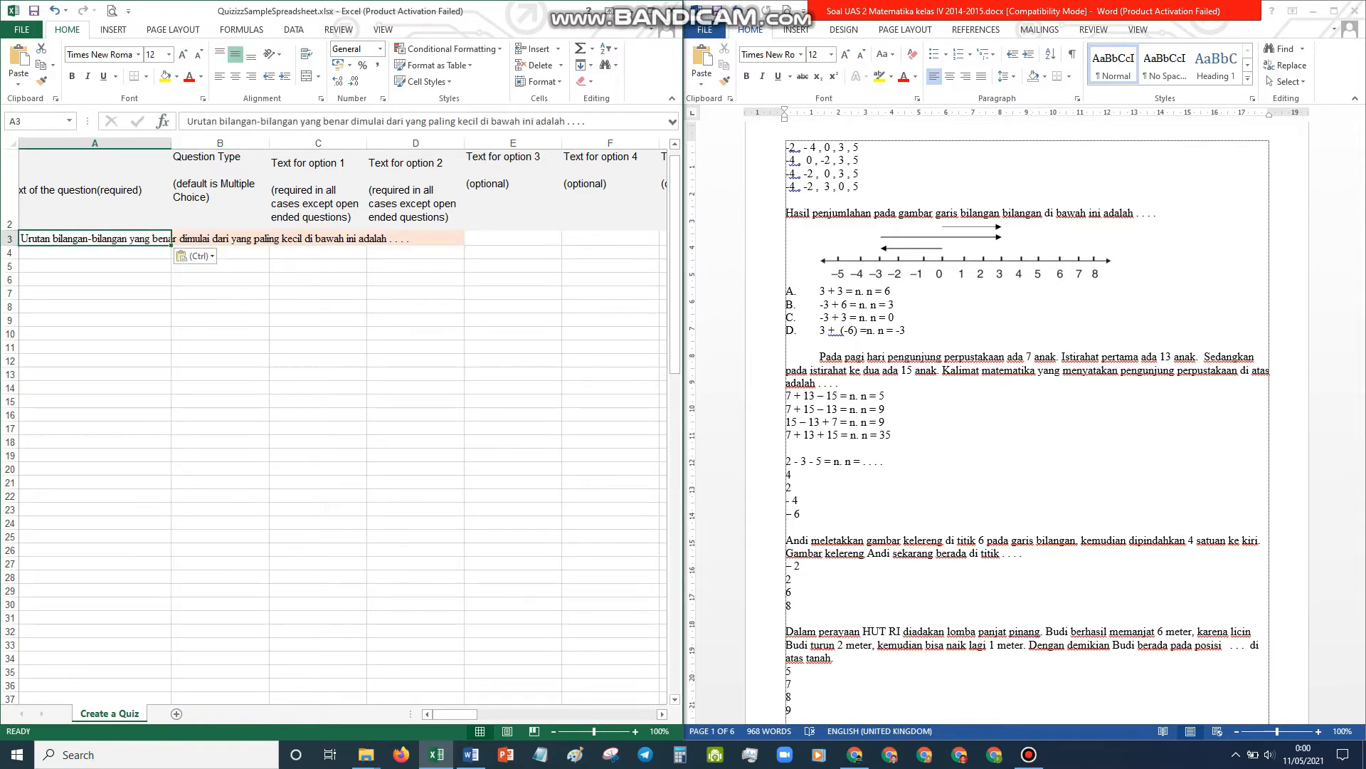
- Wrap the question text in cell A3 while keeping the original width of column A
drag(172, 143, 416, 143)
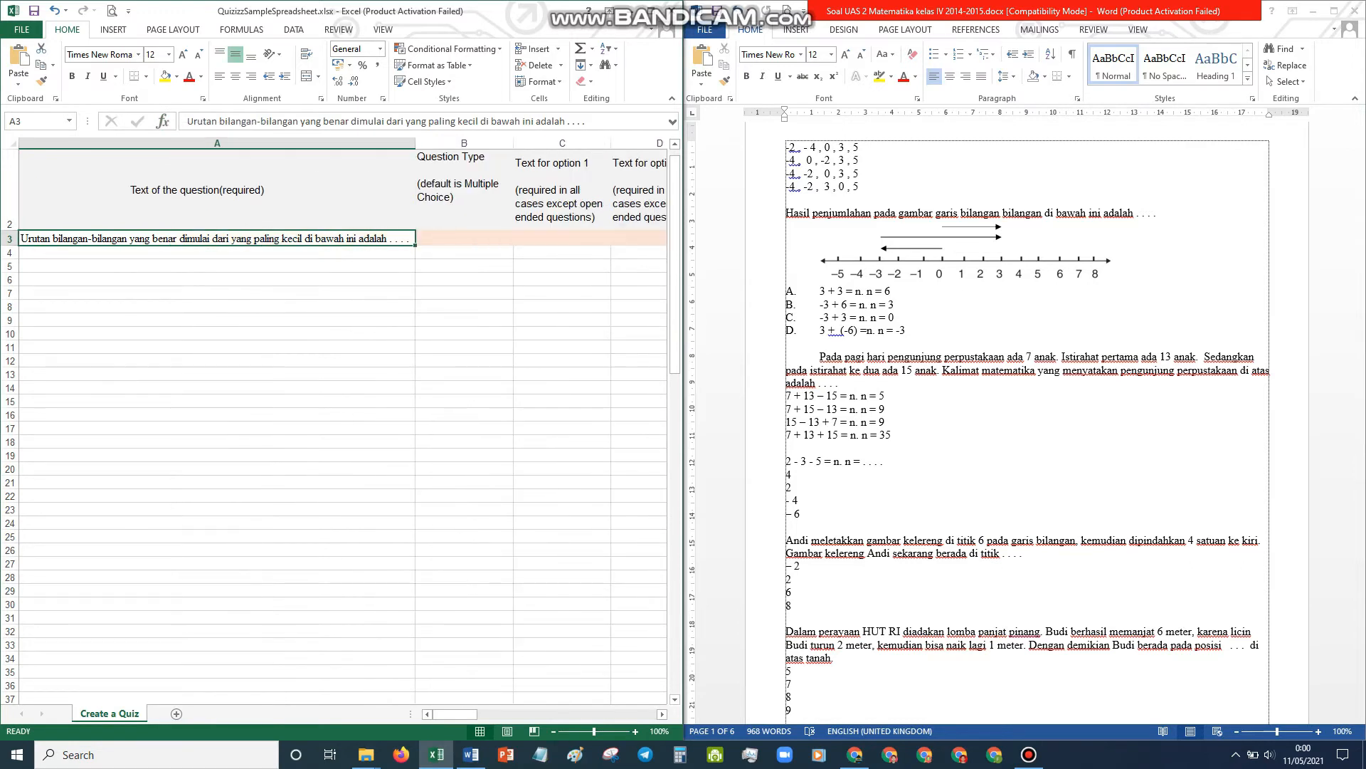
key(ctrl+z)
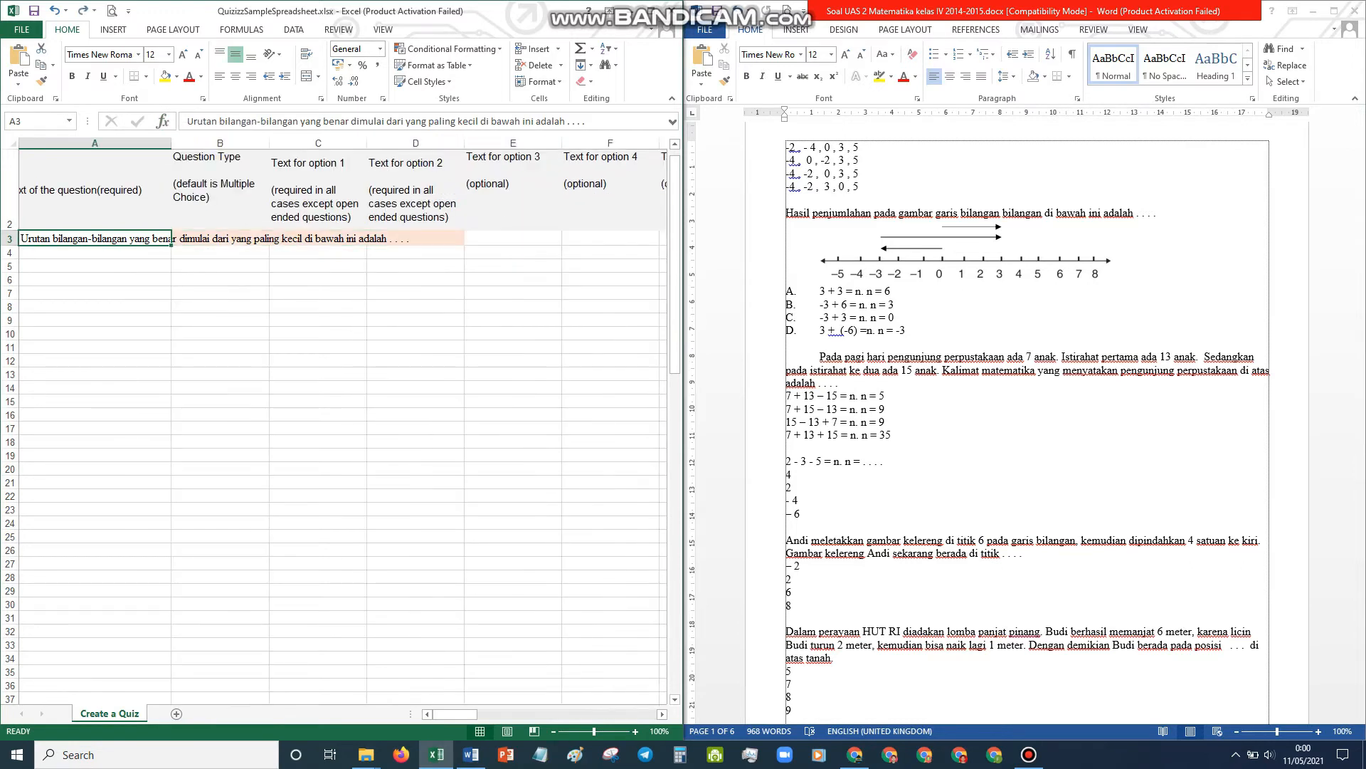
click(307, 54)
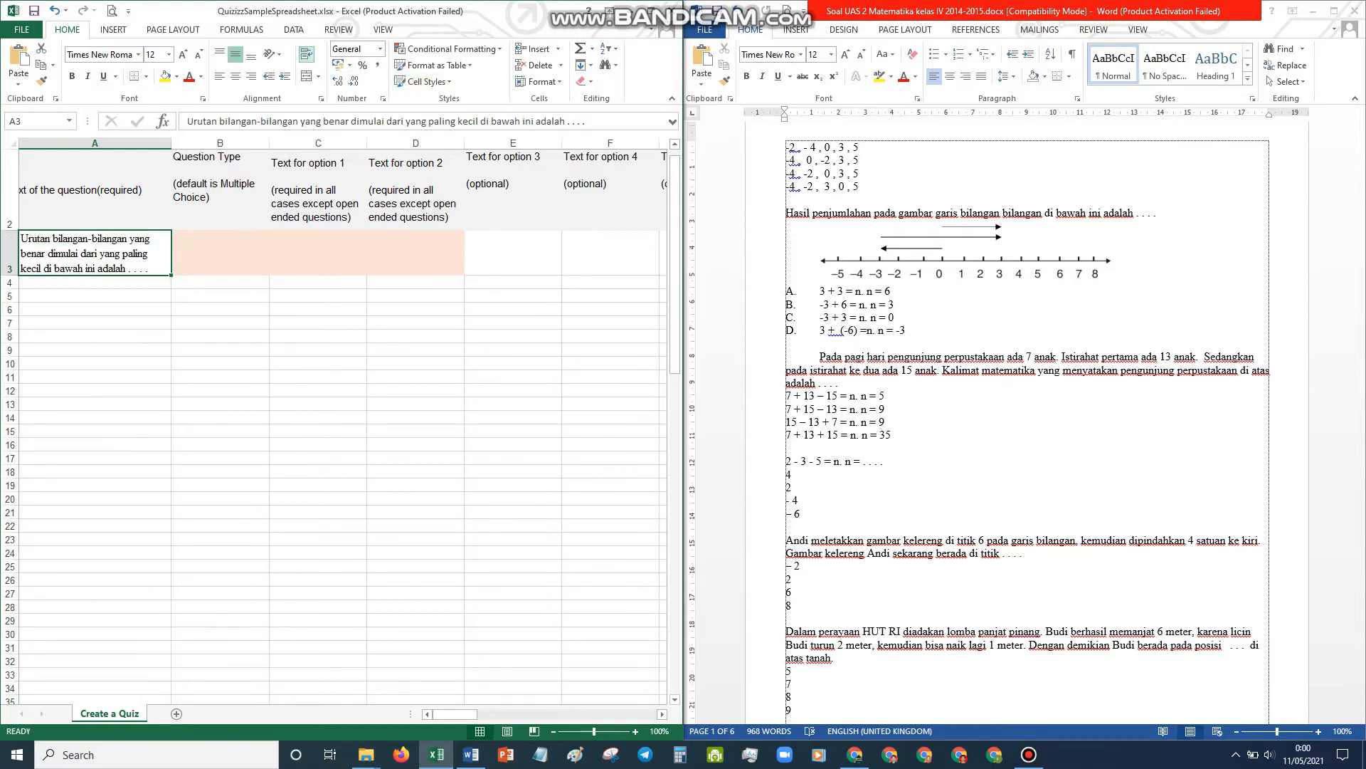
click(94, 499)
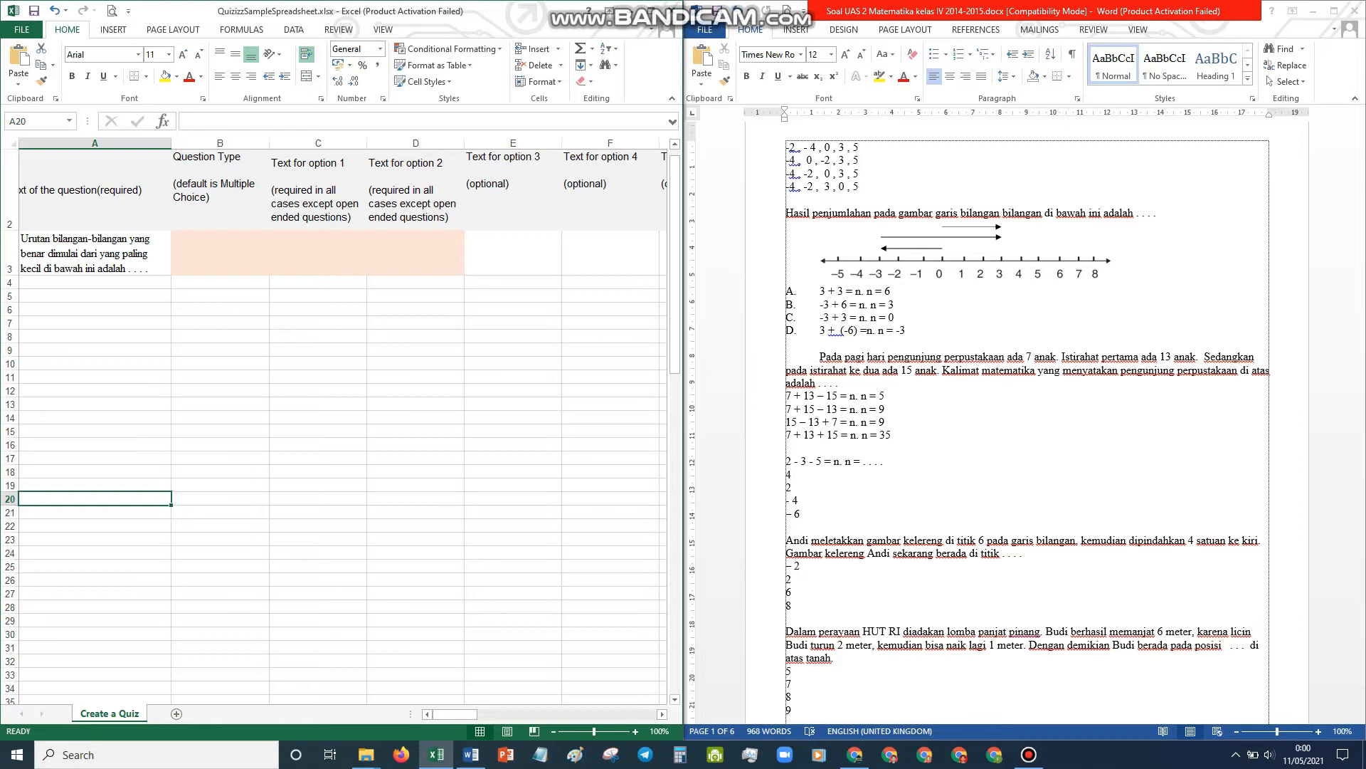
- Set the question type of the first question in B3 to Multiple Choice
click(220, 253)
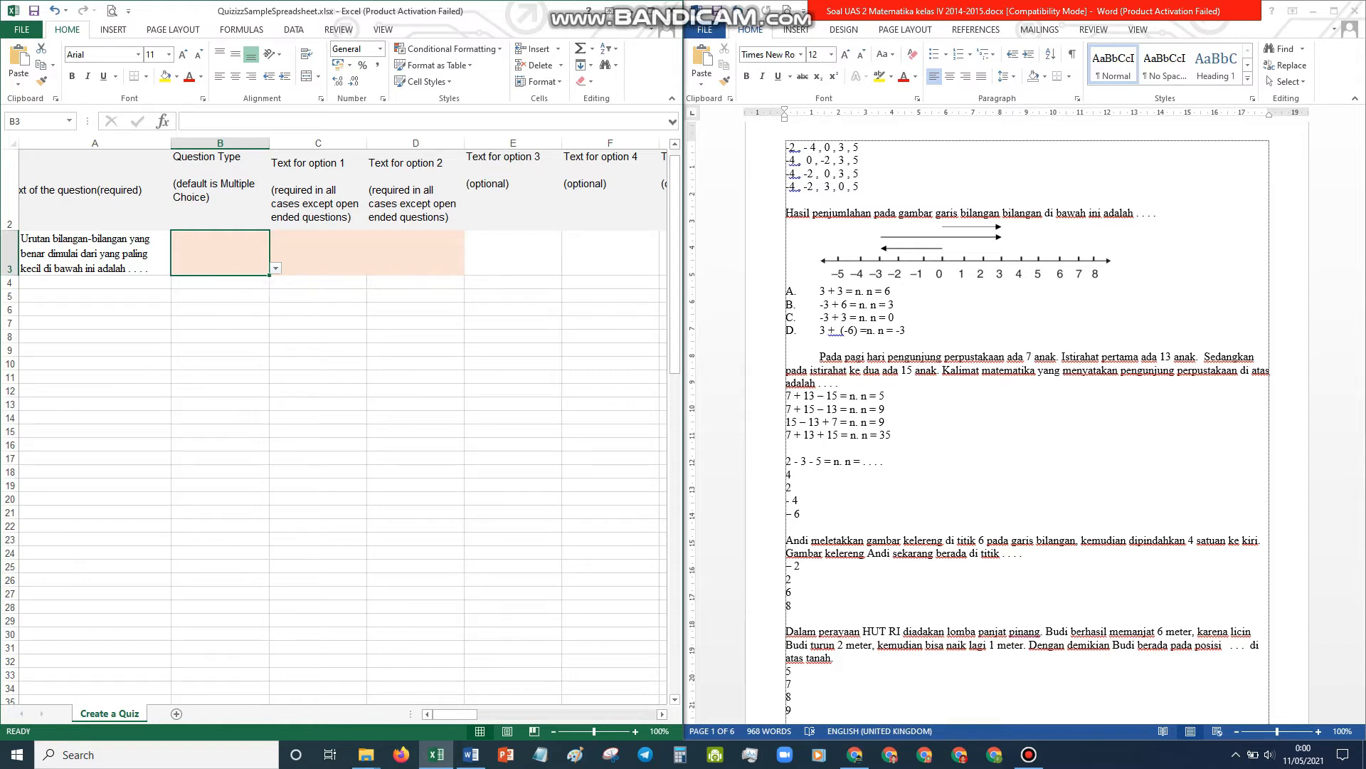
click(220, 189)
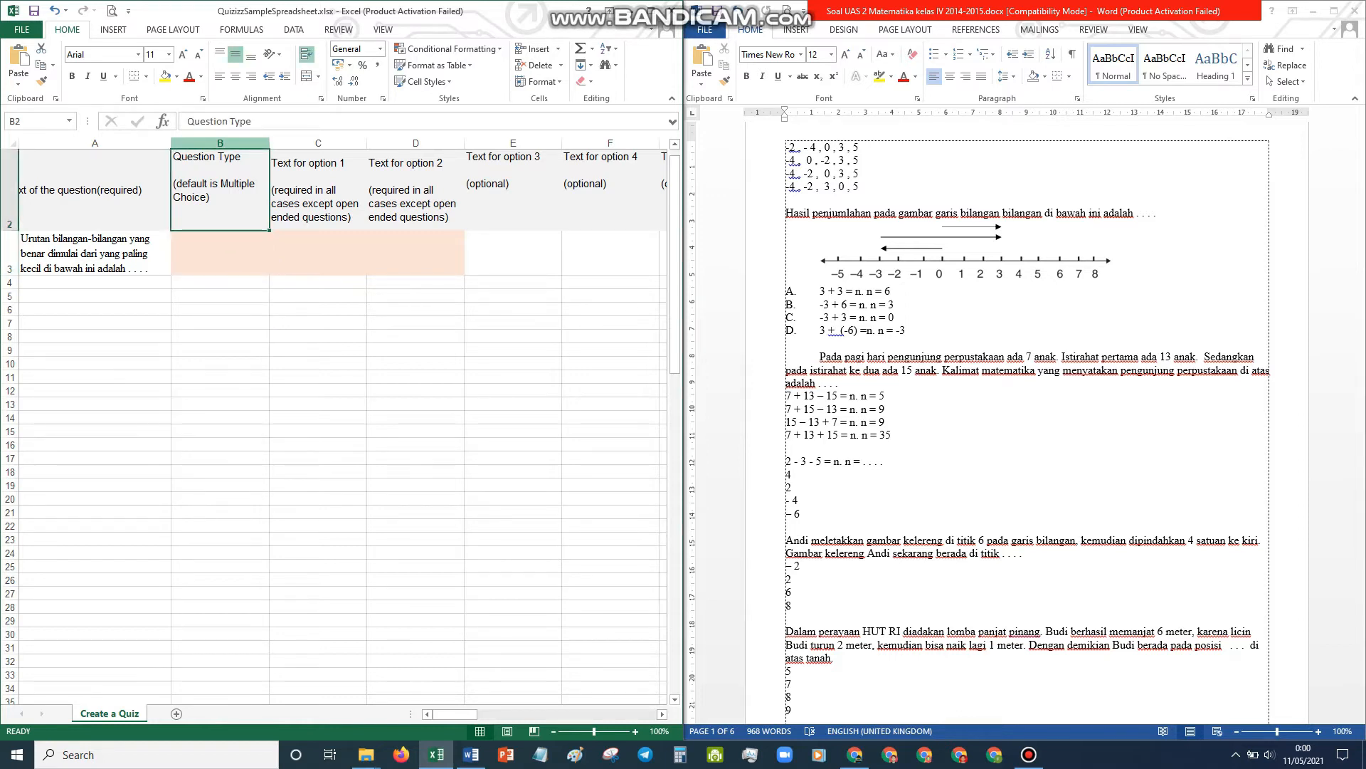
click(220, 253)
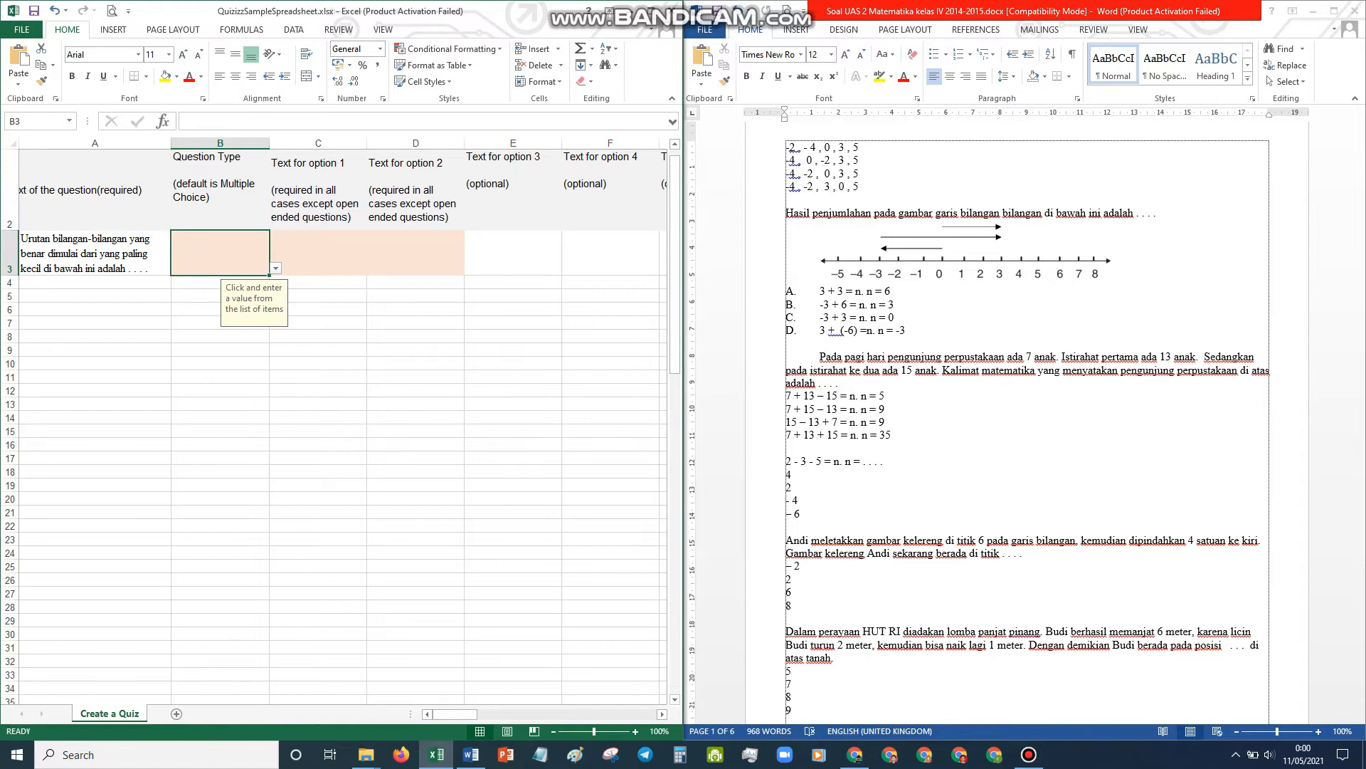
click(275, 268)
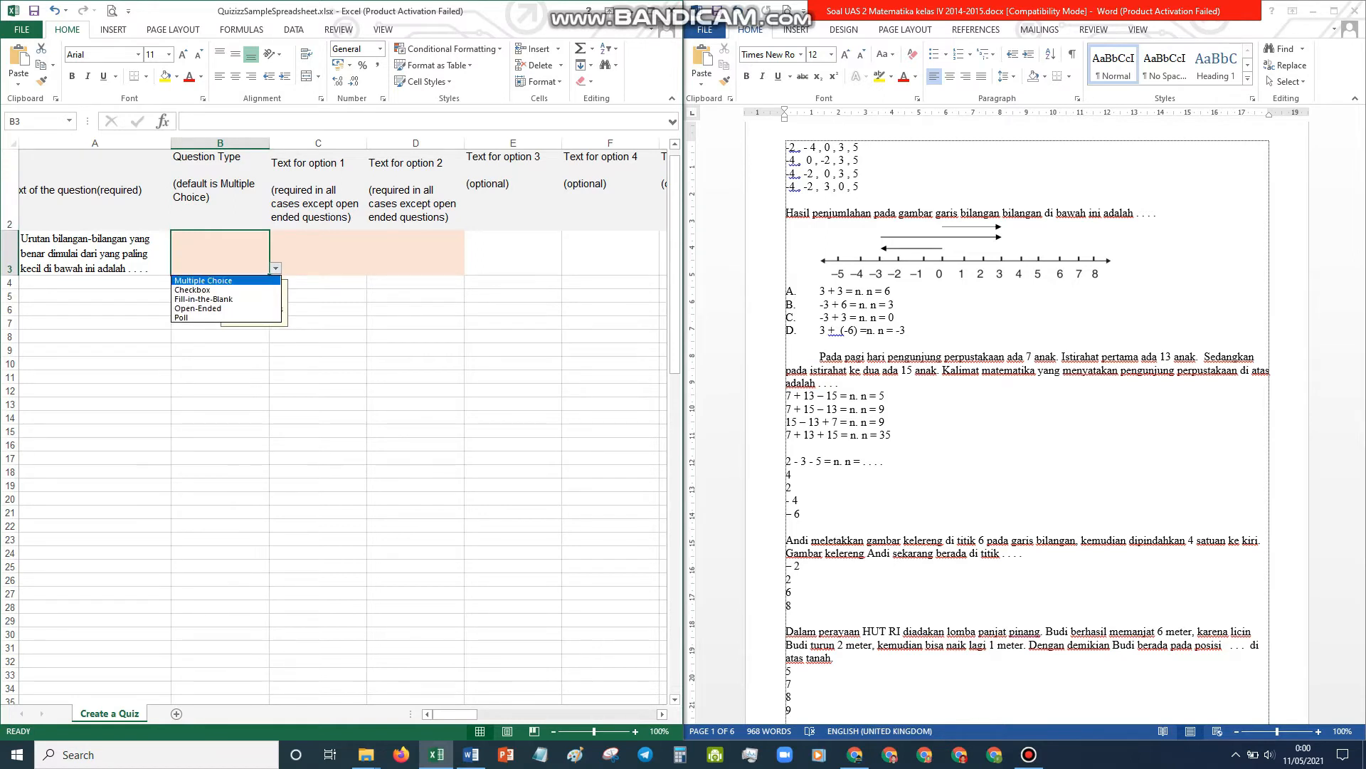
click(204, 281)
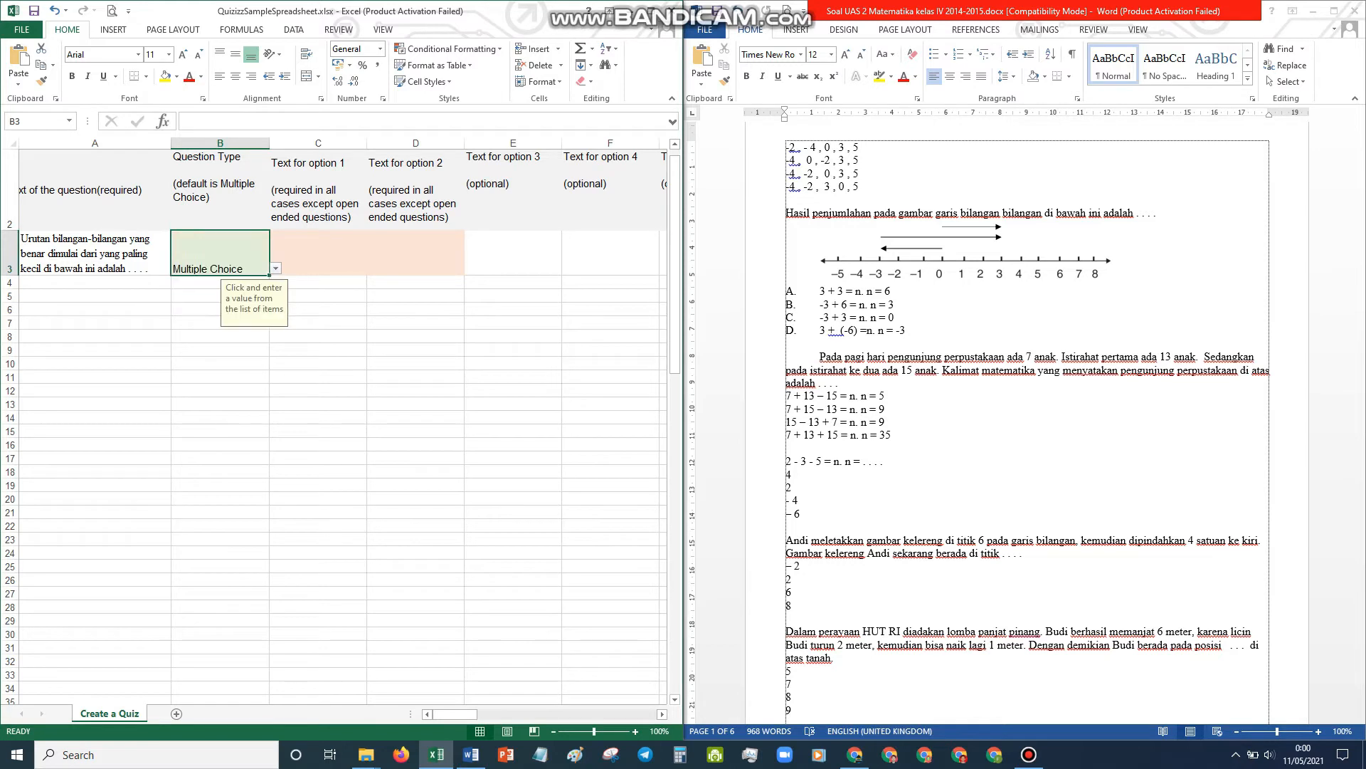
- Fill the Multiple Choice question type from B3 down through B16
click(416, 350)
click(220, 253)
drag(269, 275, 269, 451)
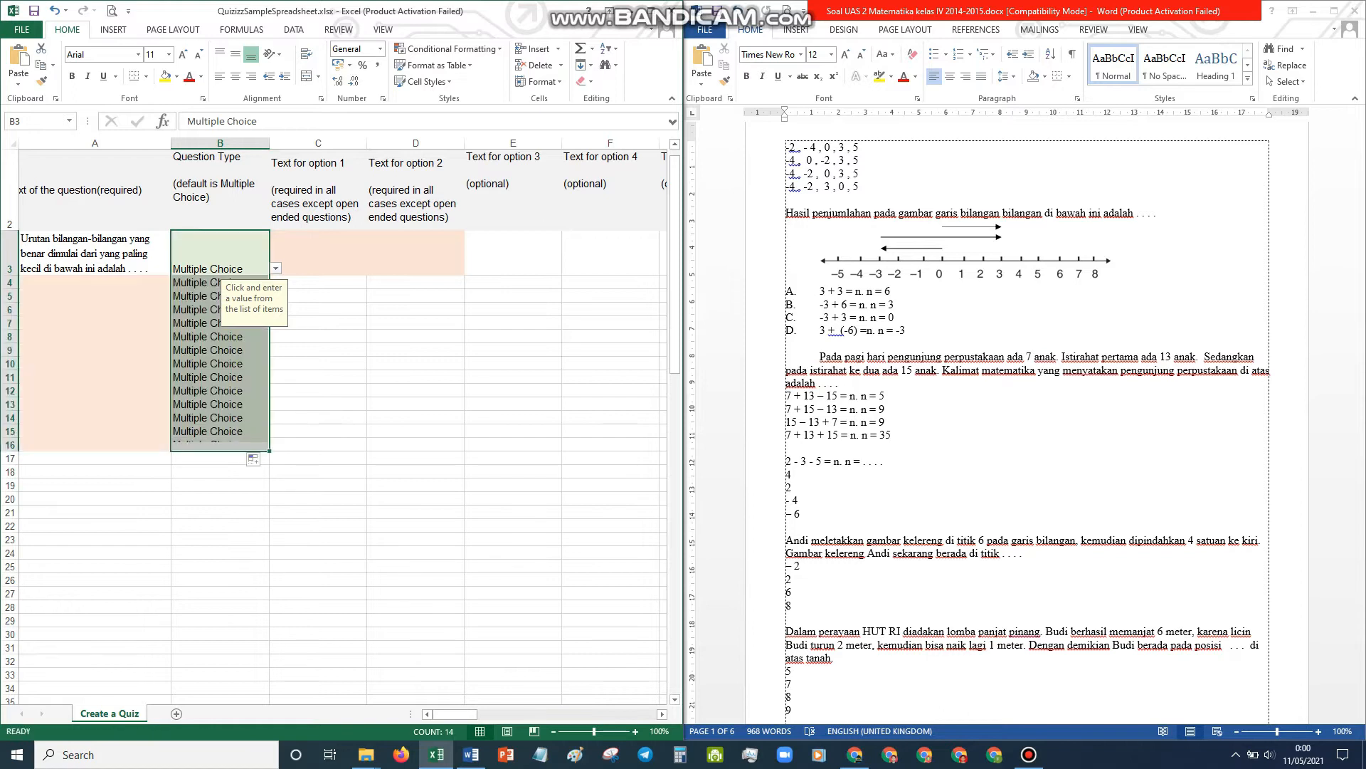
click(416, 432)
click(220, 350)
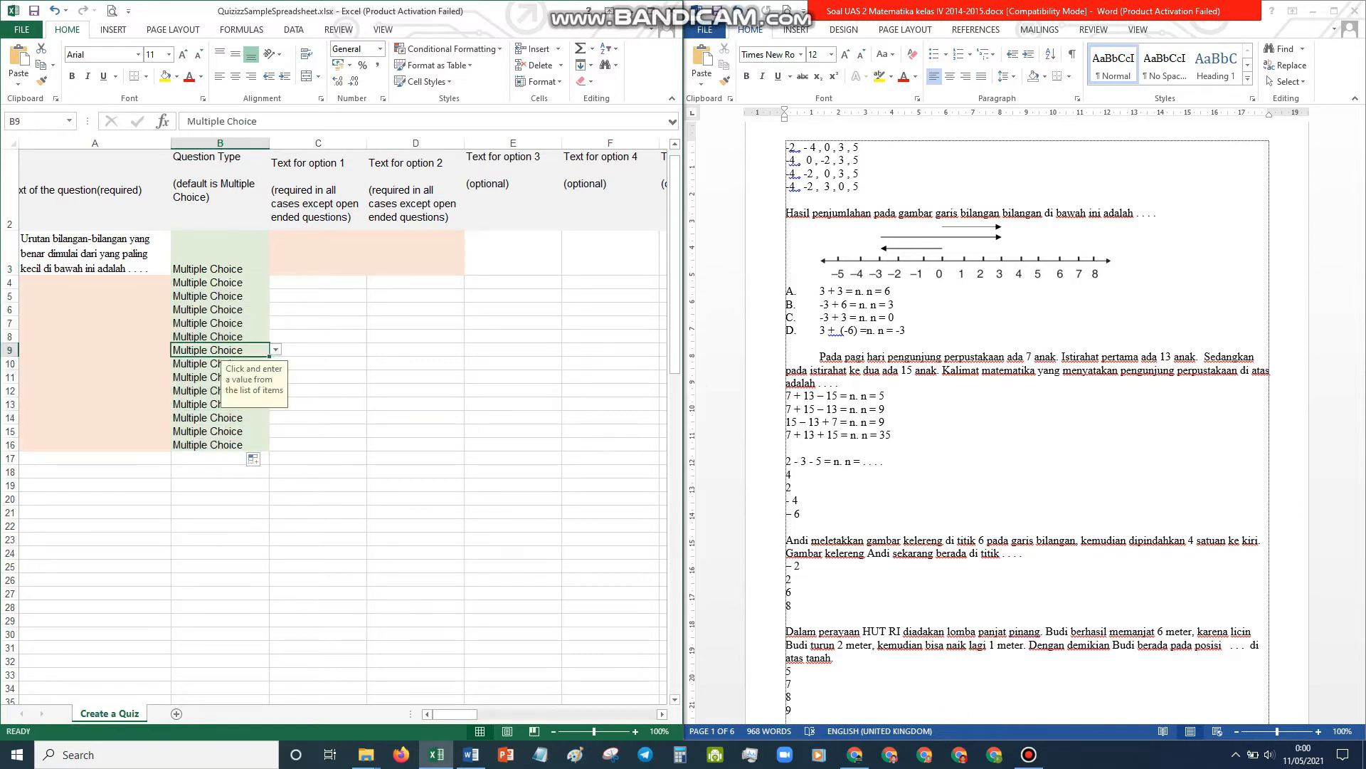
click(220, 254)
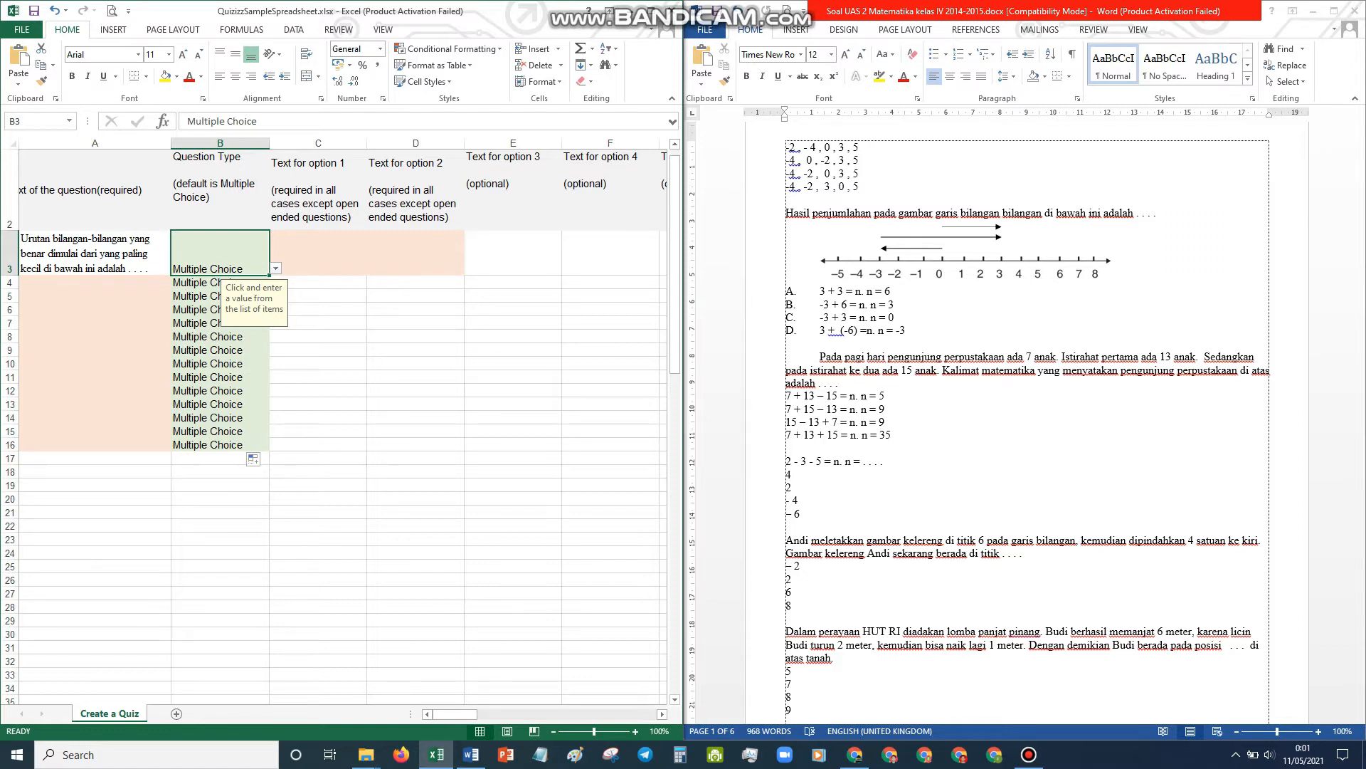
- Try clearing the contents of cells A3:C18 and undo the clearing
click(220, 350)
drag(95, 253, 320, 472)
key(ctrl+z)
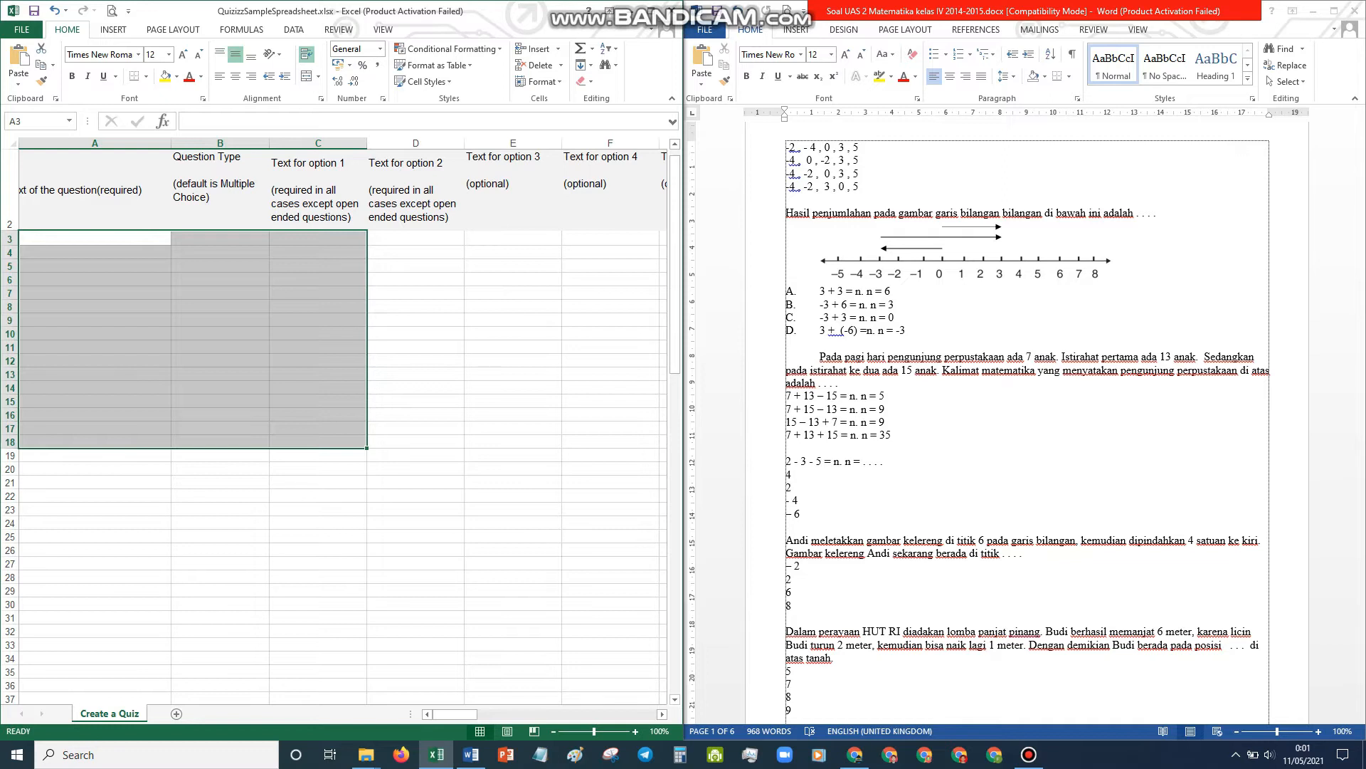
key(ctrl+z)
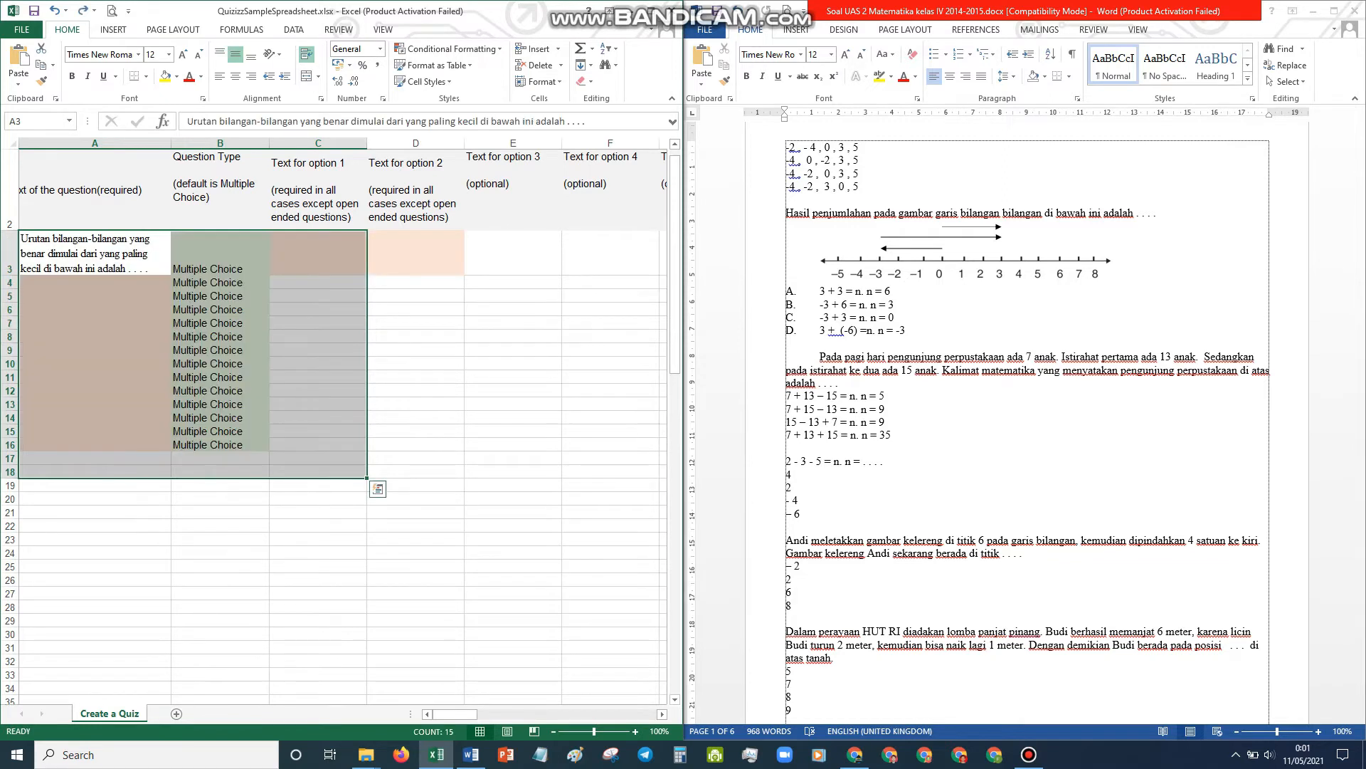
key(ctrl+q)
click(220, 350)
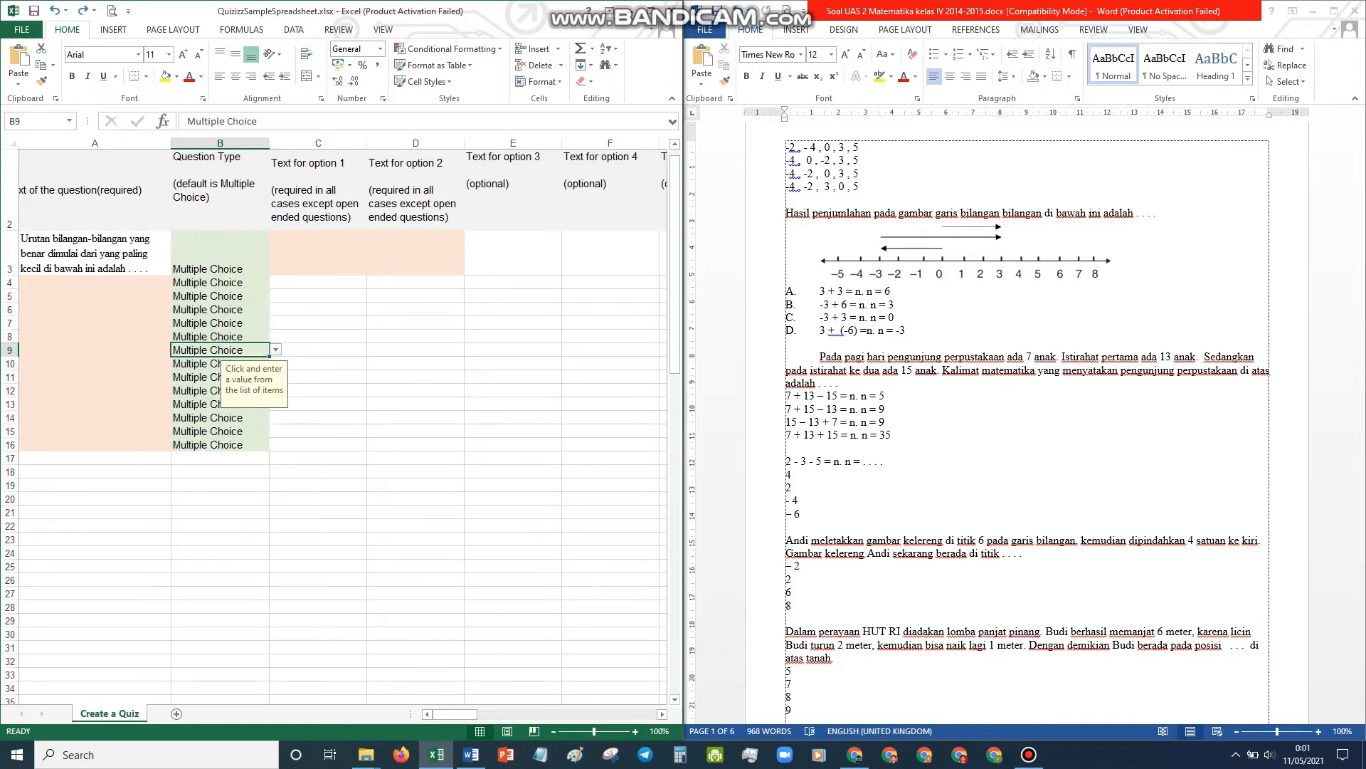
click(220, 253)
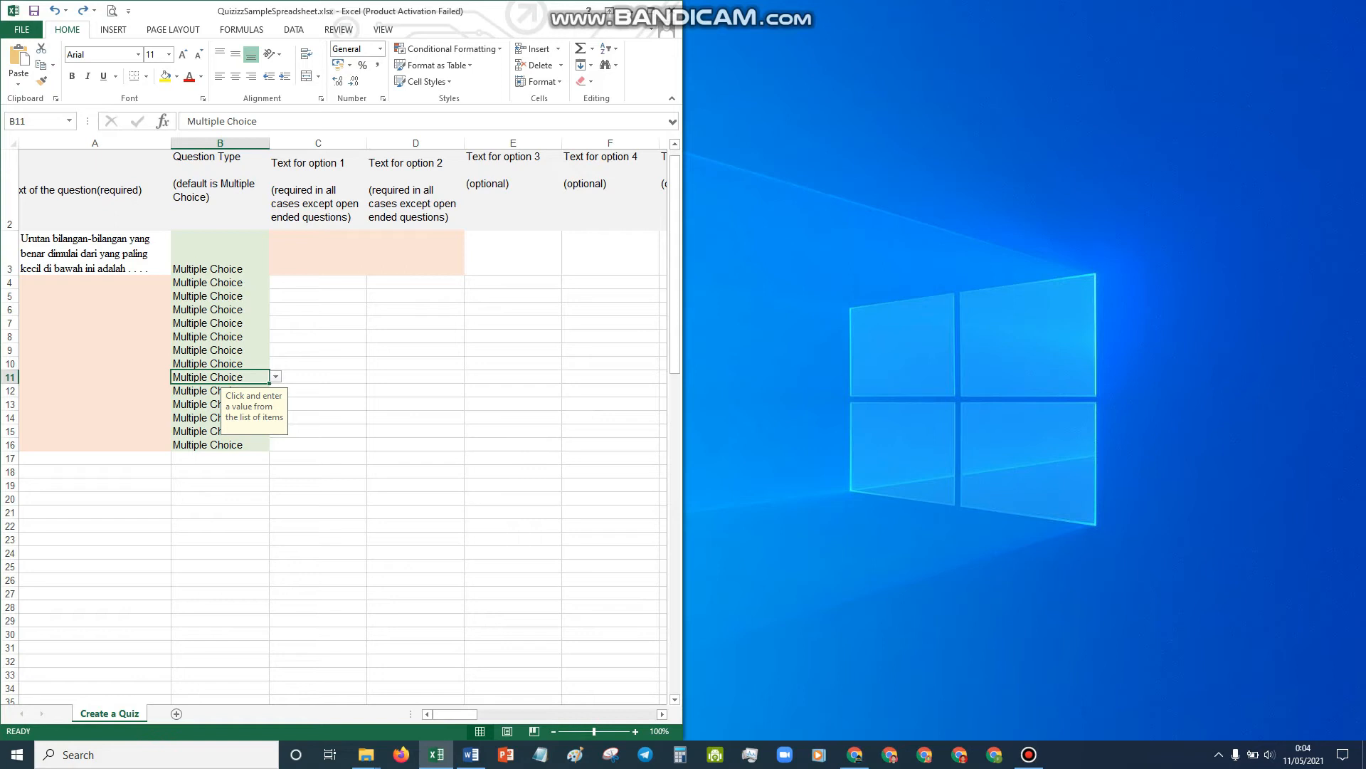
- Widen the spreadsheet window across the template columns, and switch to Quizizz in Chrome to cancel the blank question before returning to Excel
drag(683, 384, 1170, 385)
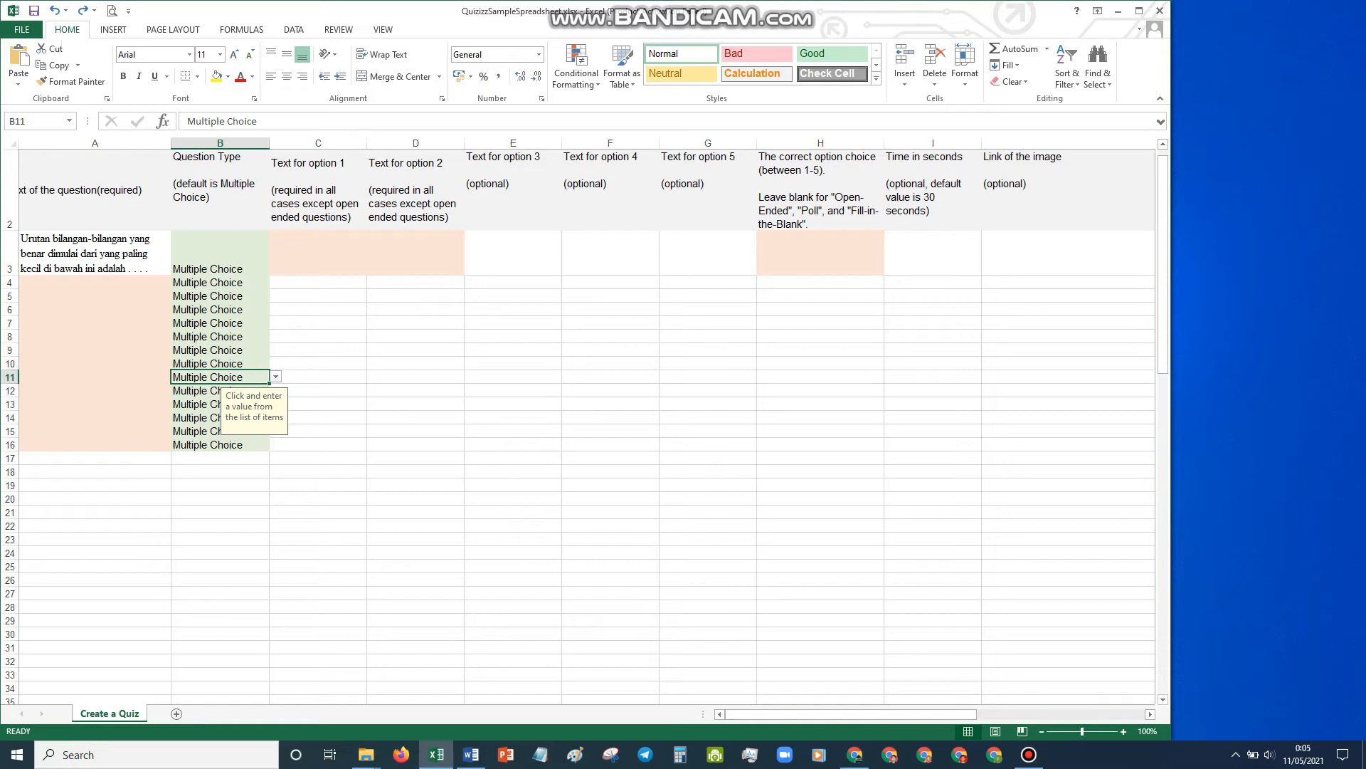
click(854, 754)
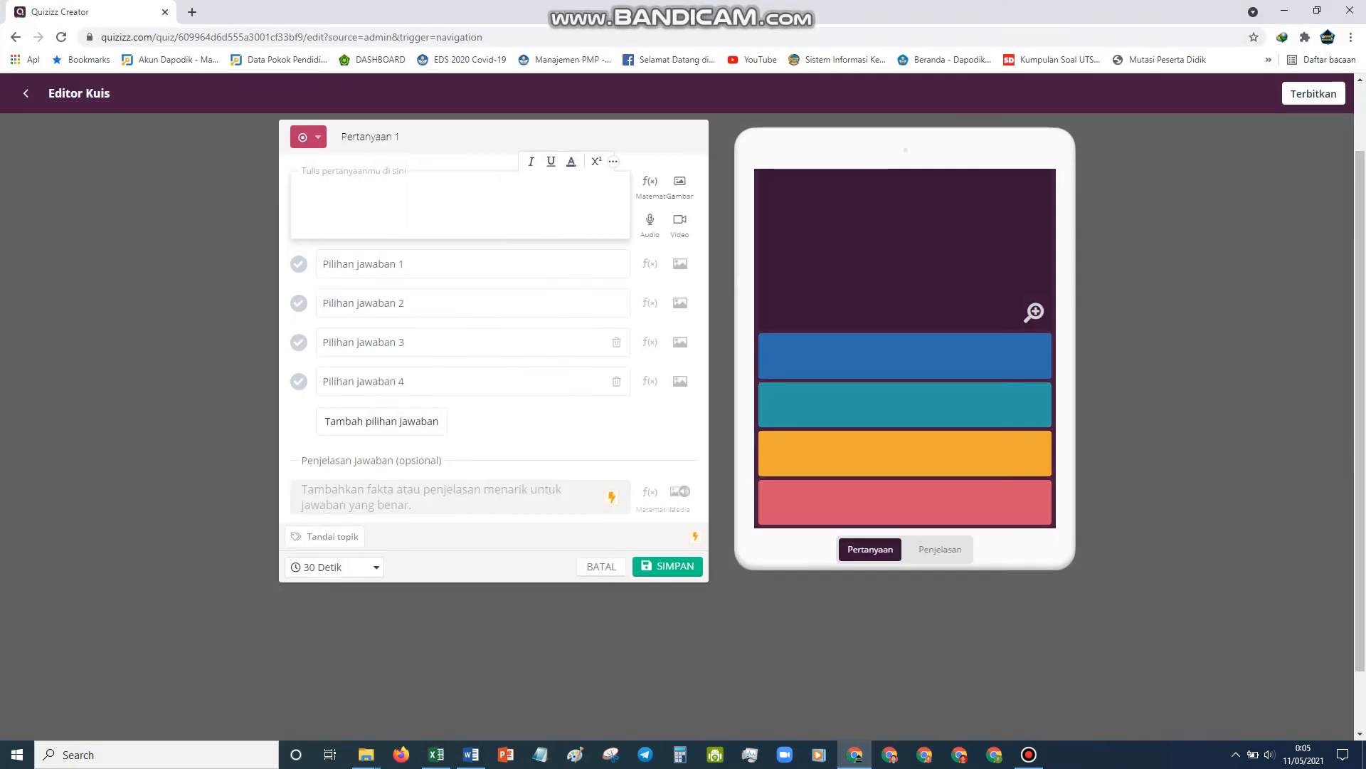
click(601, 567)
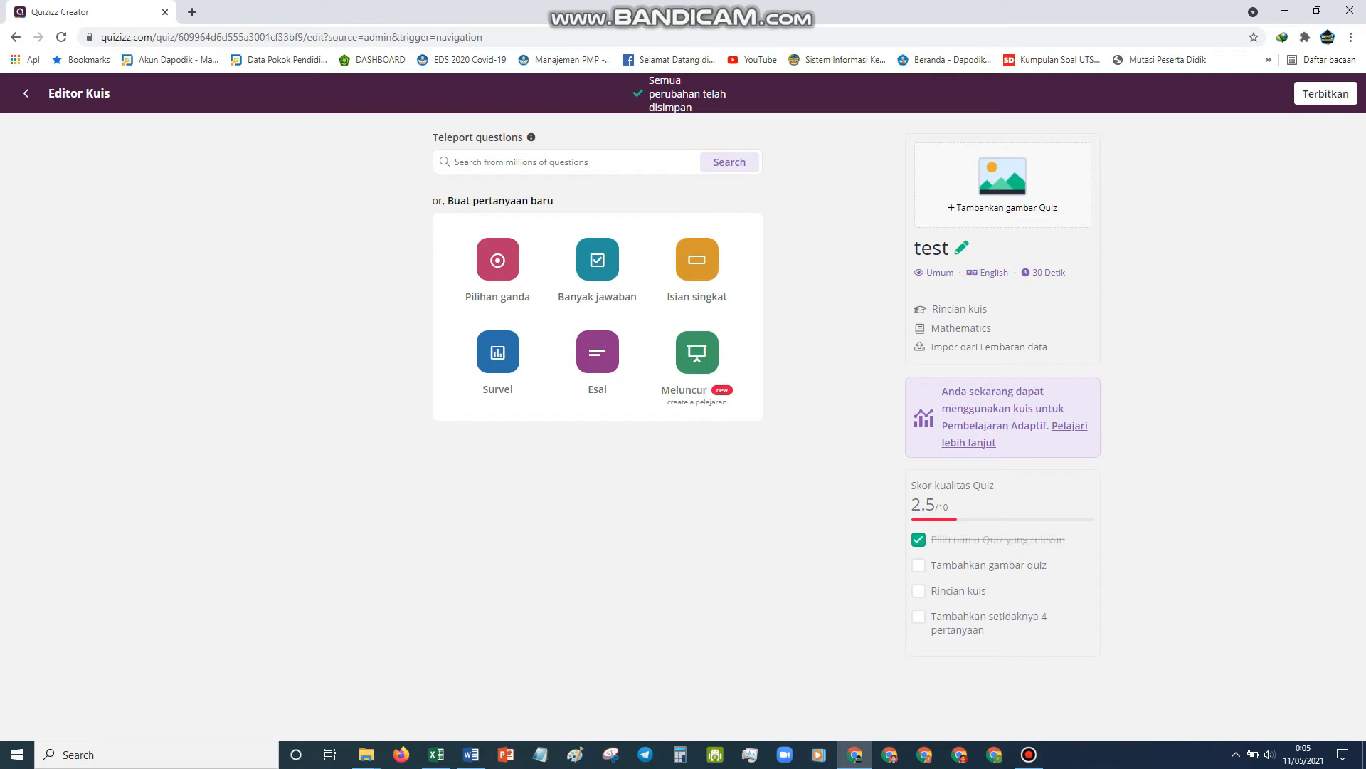
click(855, 754)
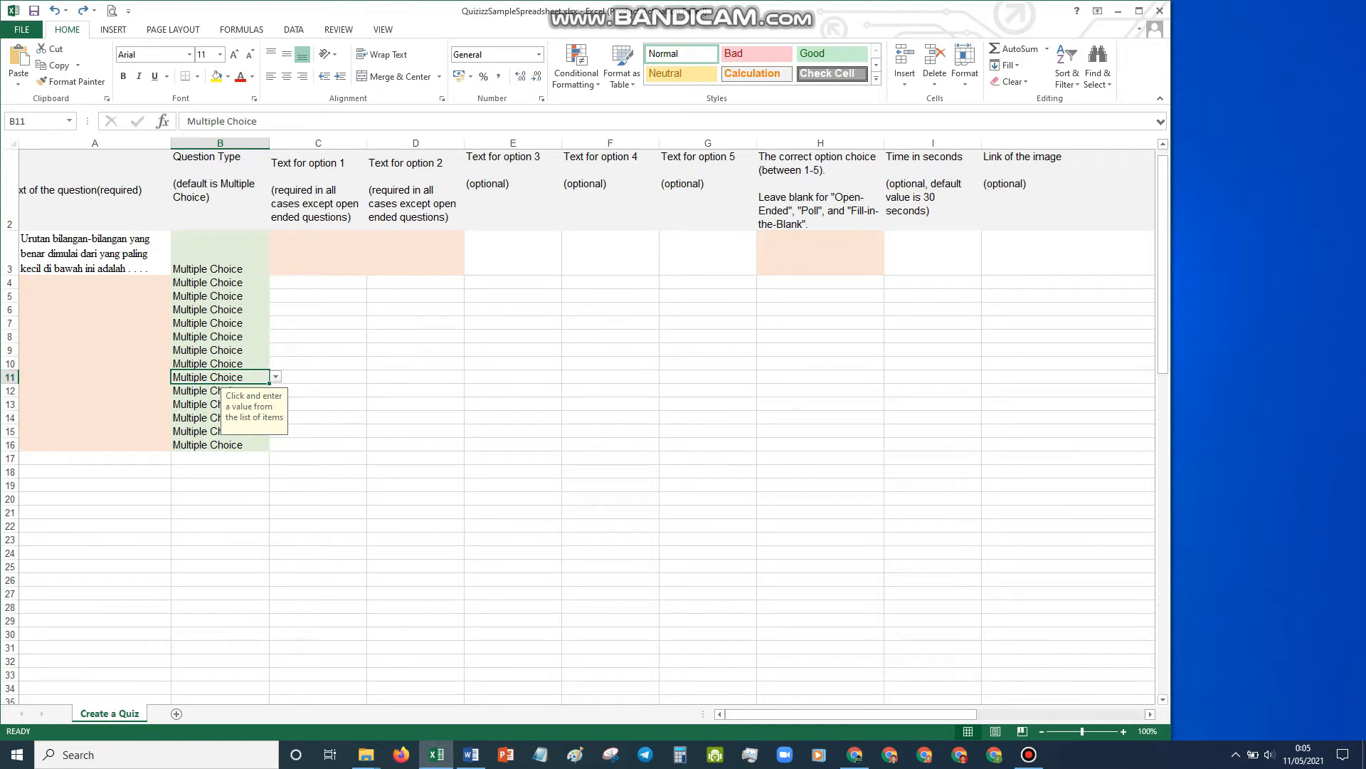
- Go through the answer option cells of row 3 and delete the entire "Text for option 5" column G
click(318, 253)
key(Right)
key(Right)
key(Right)
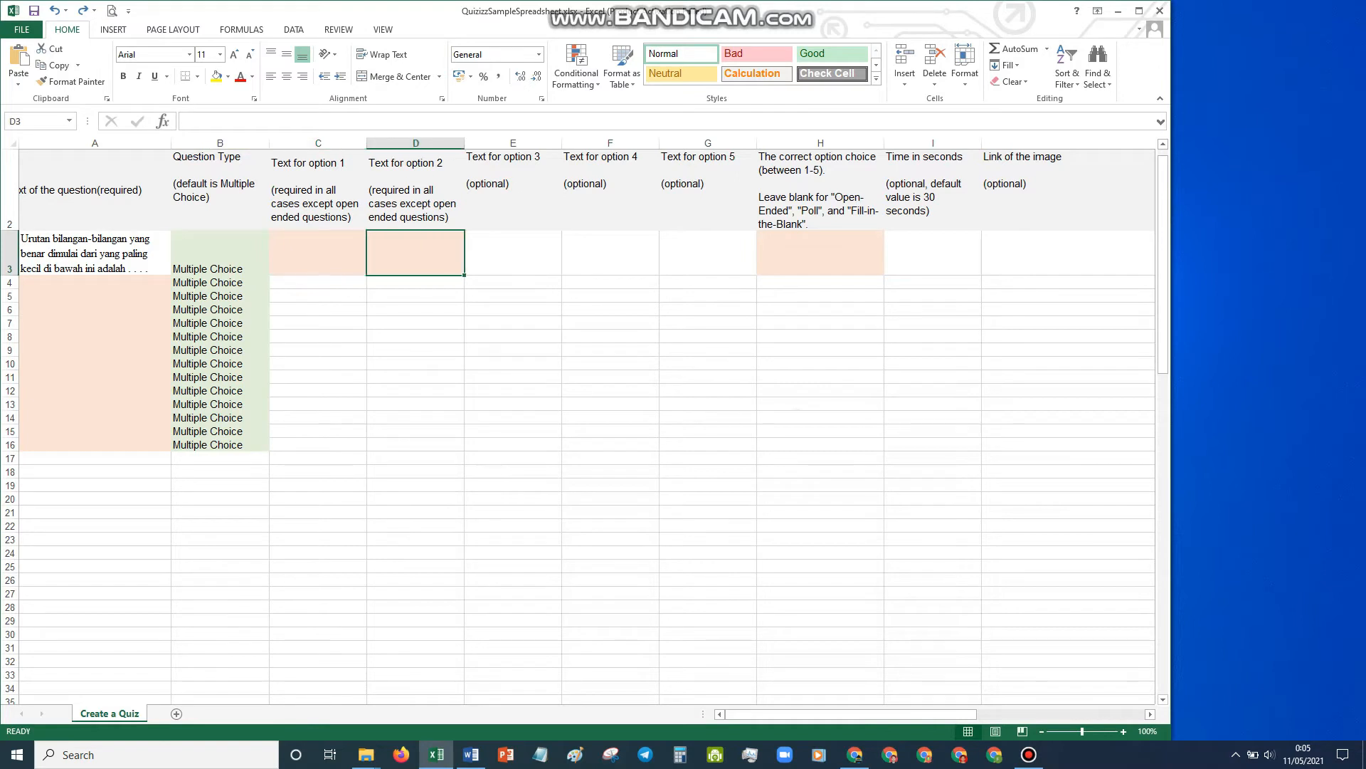
key(Right)
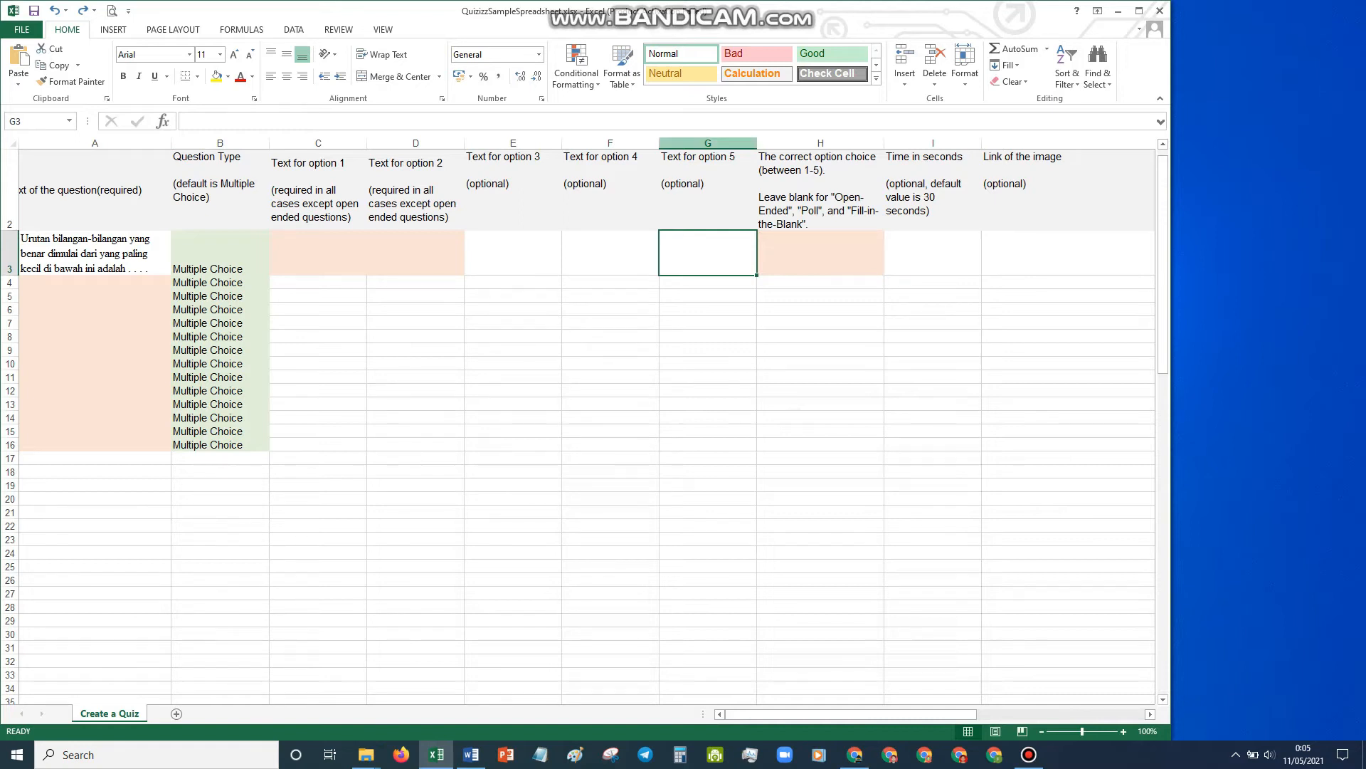
click(699, 143)
right_click(699, 143)
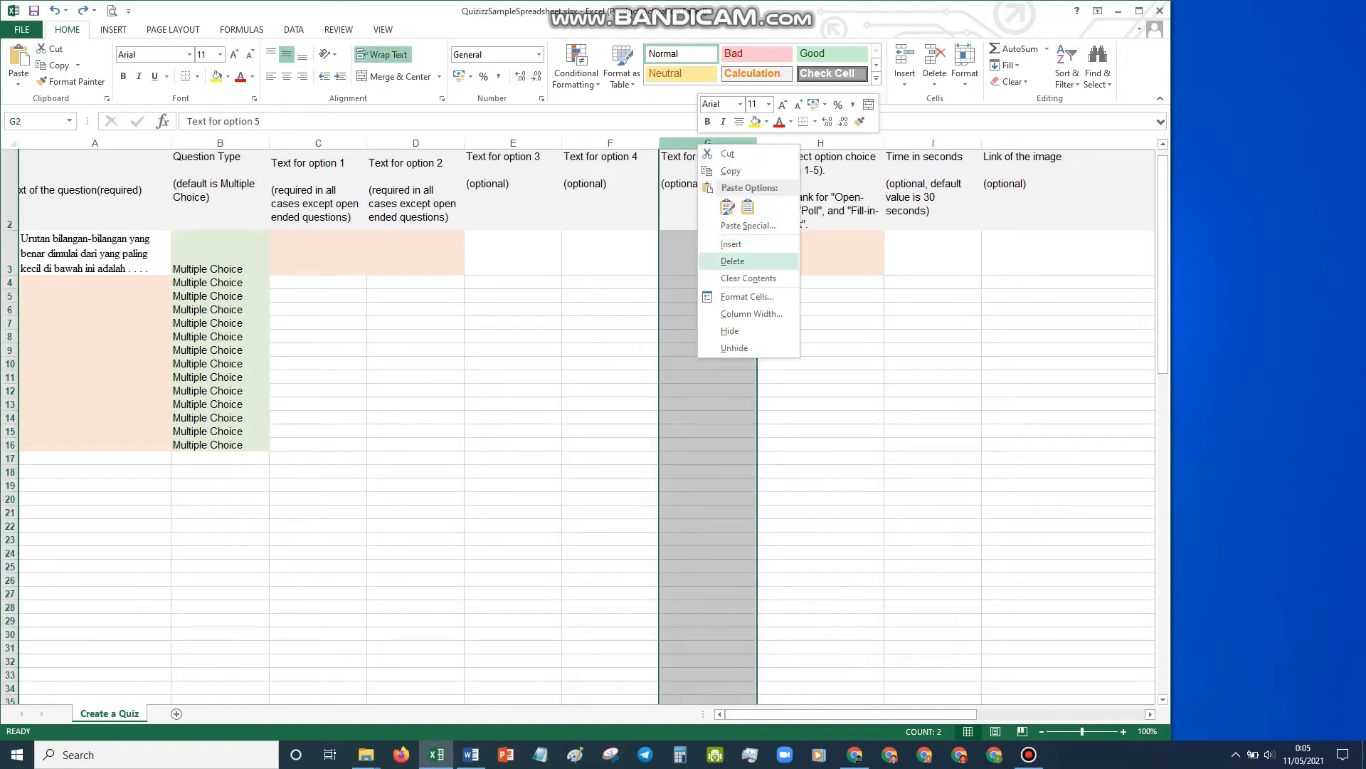
click(733, 261)
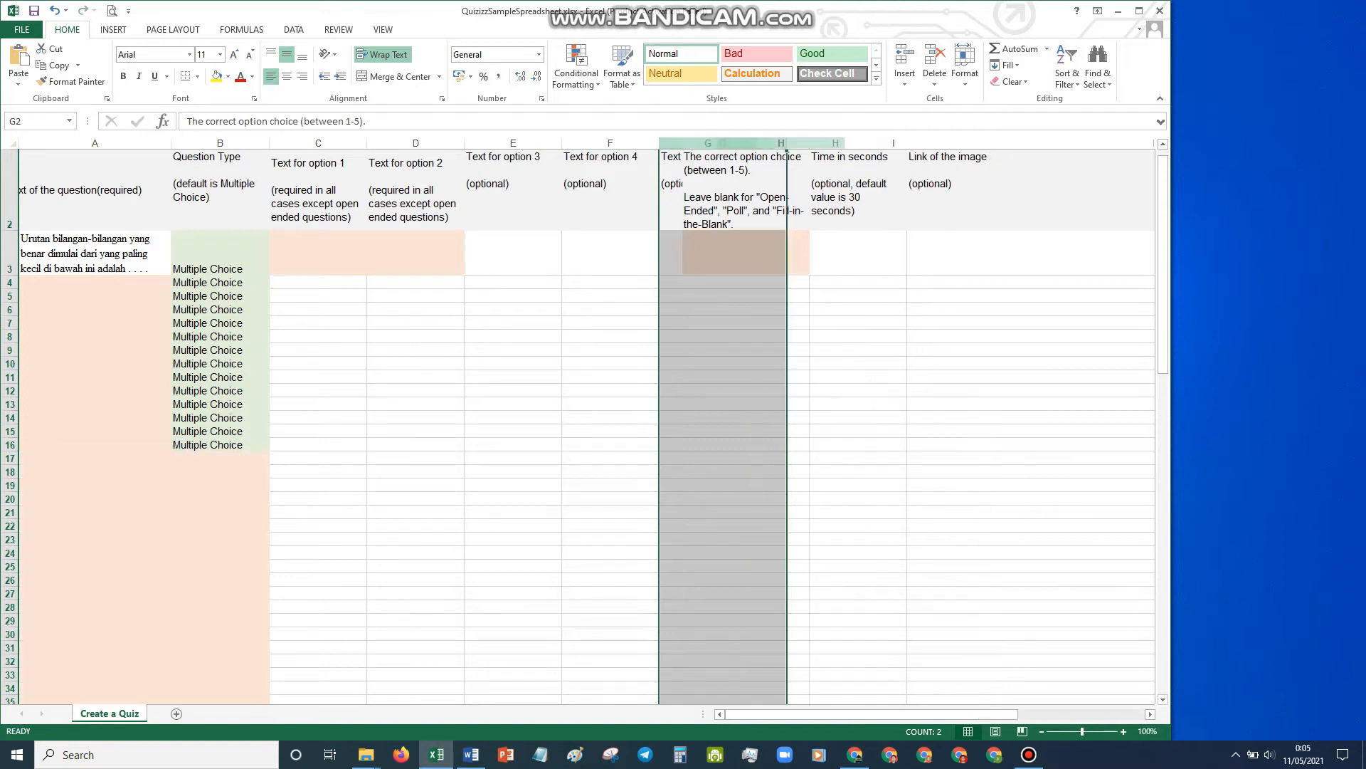
- Try inserting a blank column before the "Text for option 4" column and undo the insertion
click(609, 377)
click(610, 254)
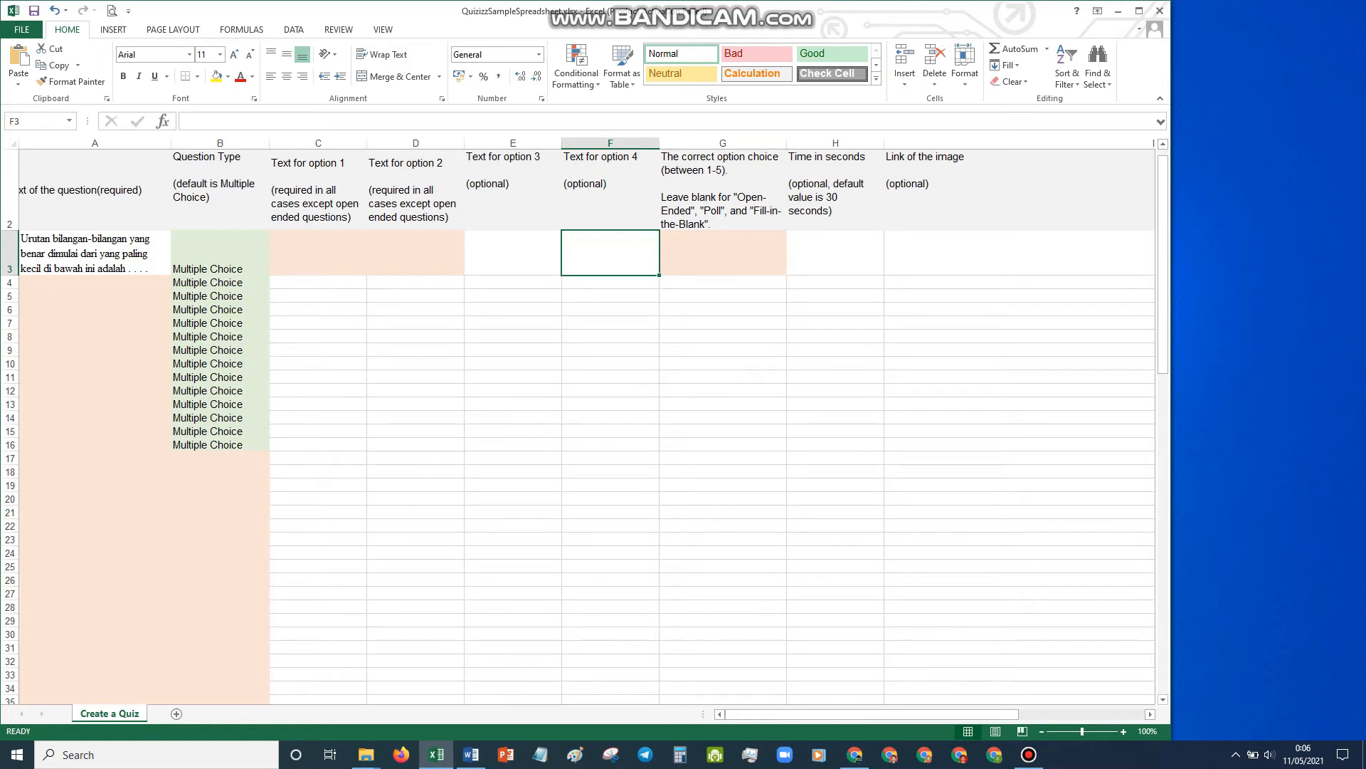
right_click(610, 144)
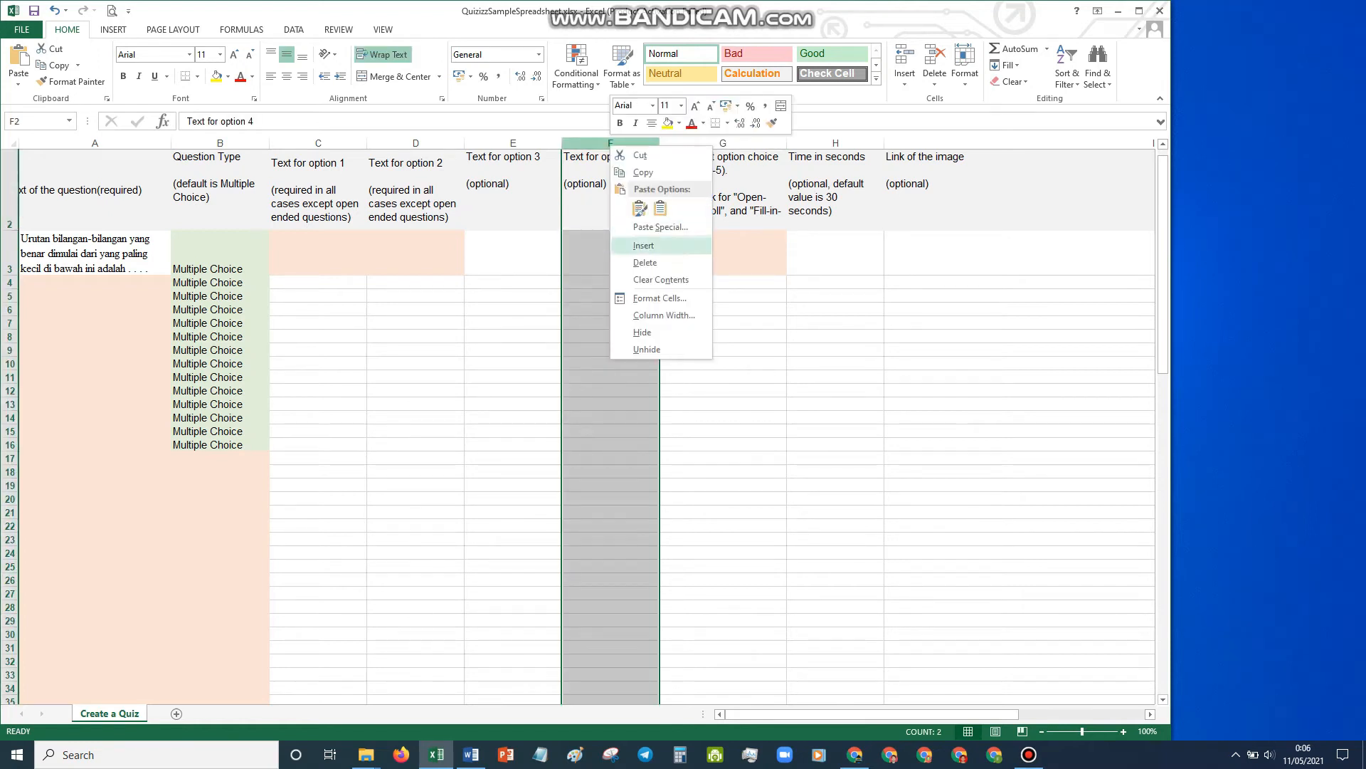
click(643, 245)
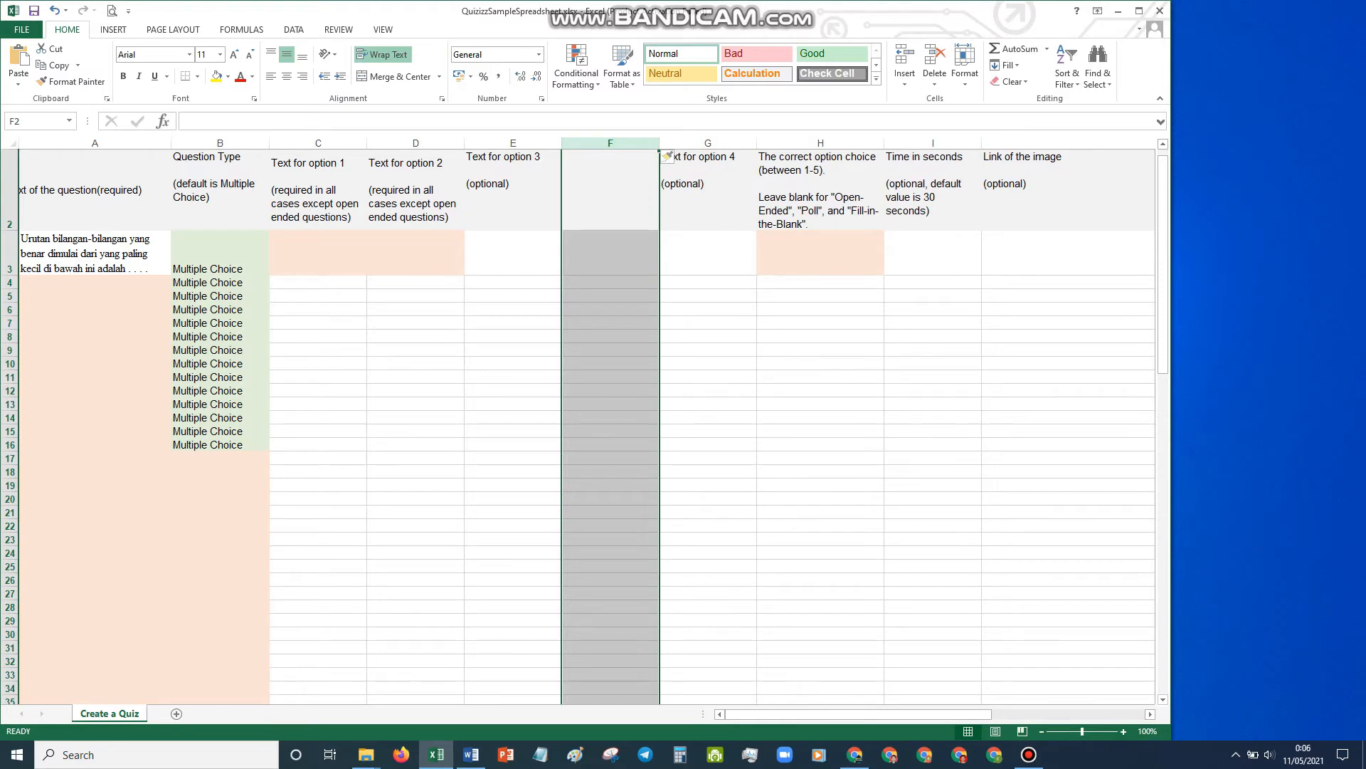
key(ctrl+z)
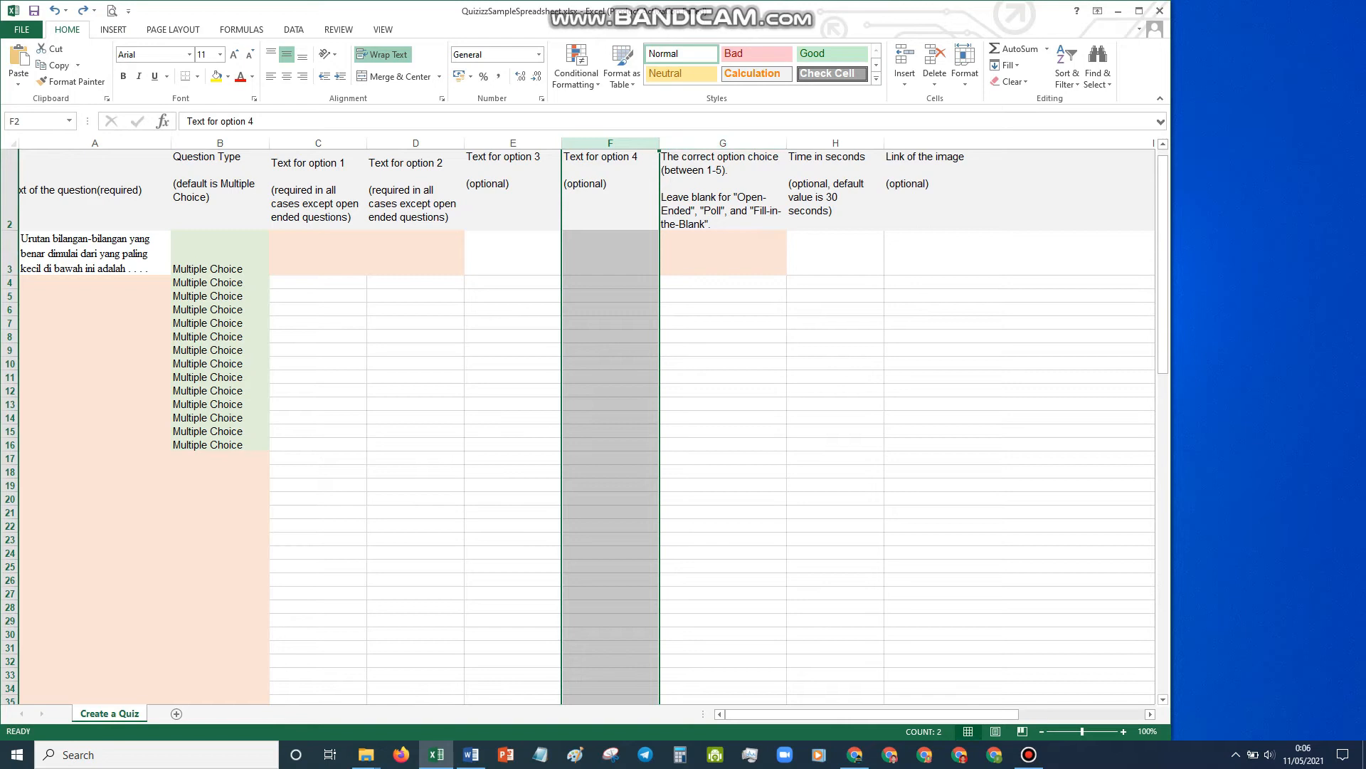
- Insert a blank column before the correct option choice column G
click(723, 143)
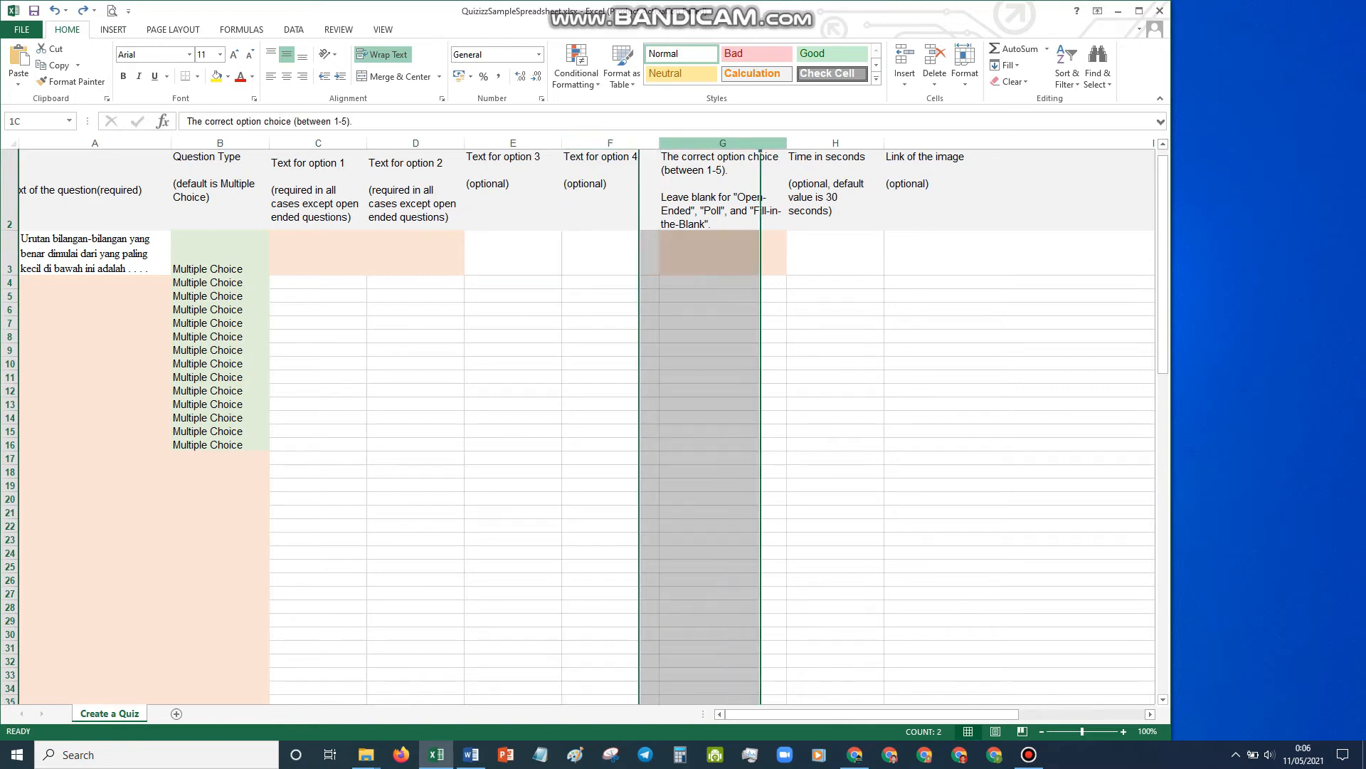
right_click(712, 143)
click(748, 245)
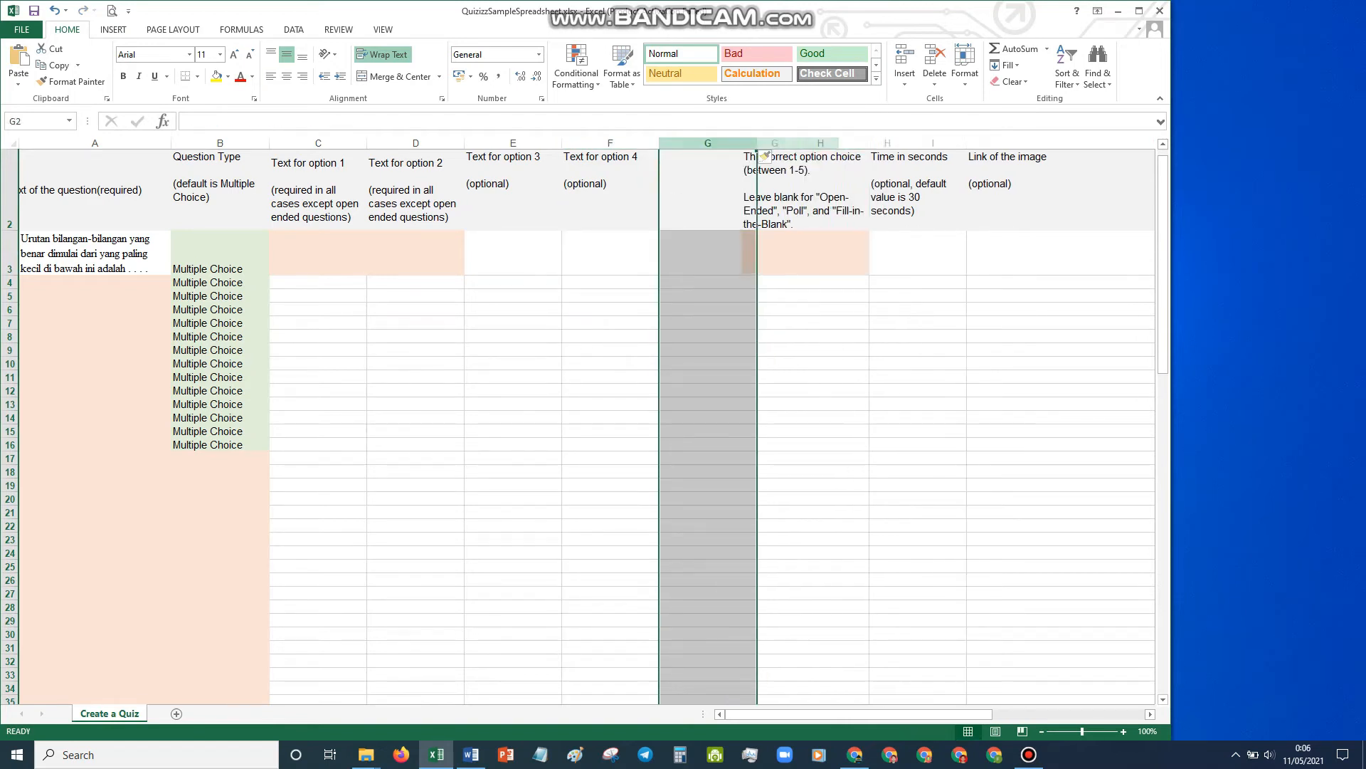
click(708, 338)
- Copy the "Text for option 4" header into G2 of the blank column and change it to "Text for option 5"
click(611, 203)
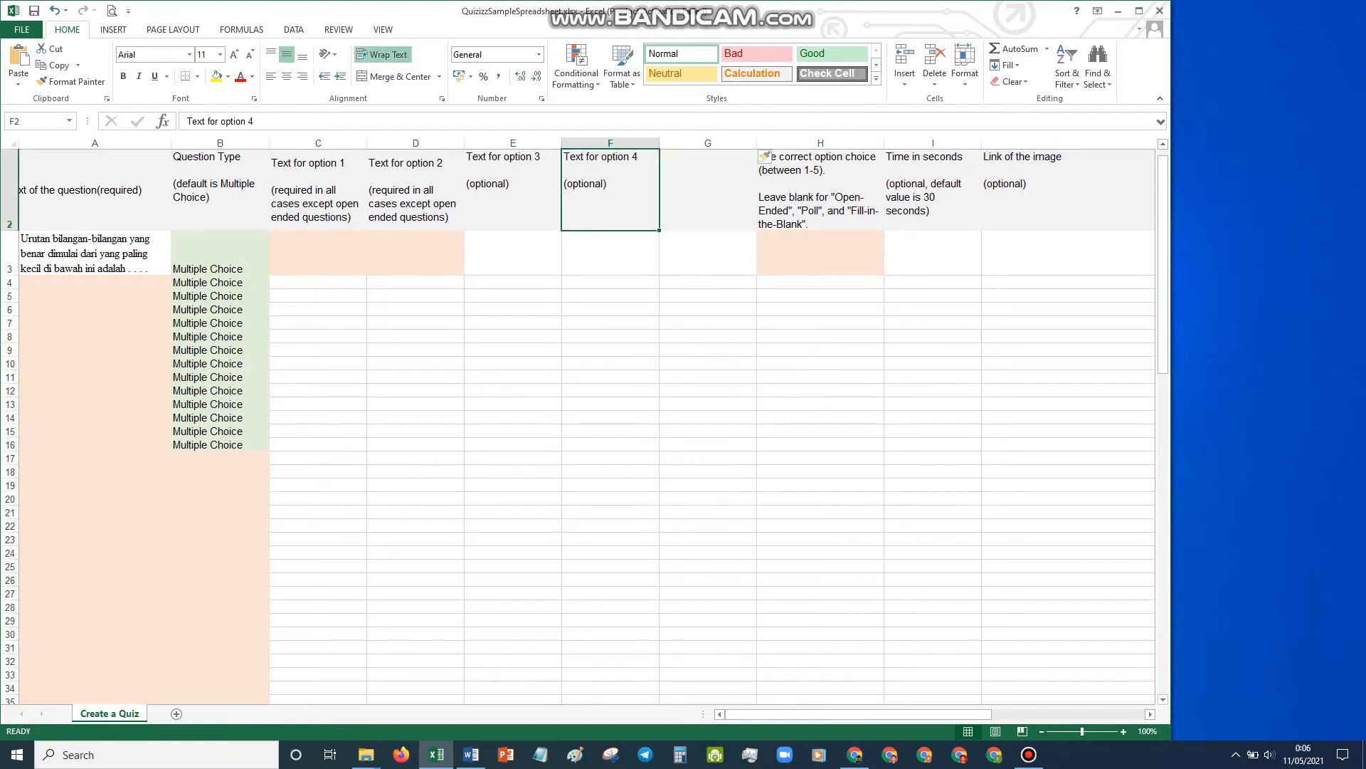
drag(658, 229, 712, 221)
click(260, 121)
key(BackSpace)
text(5)
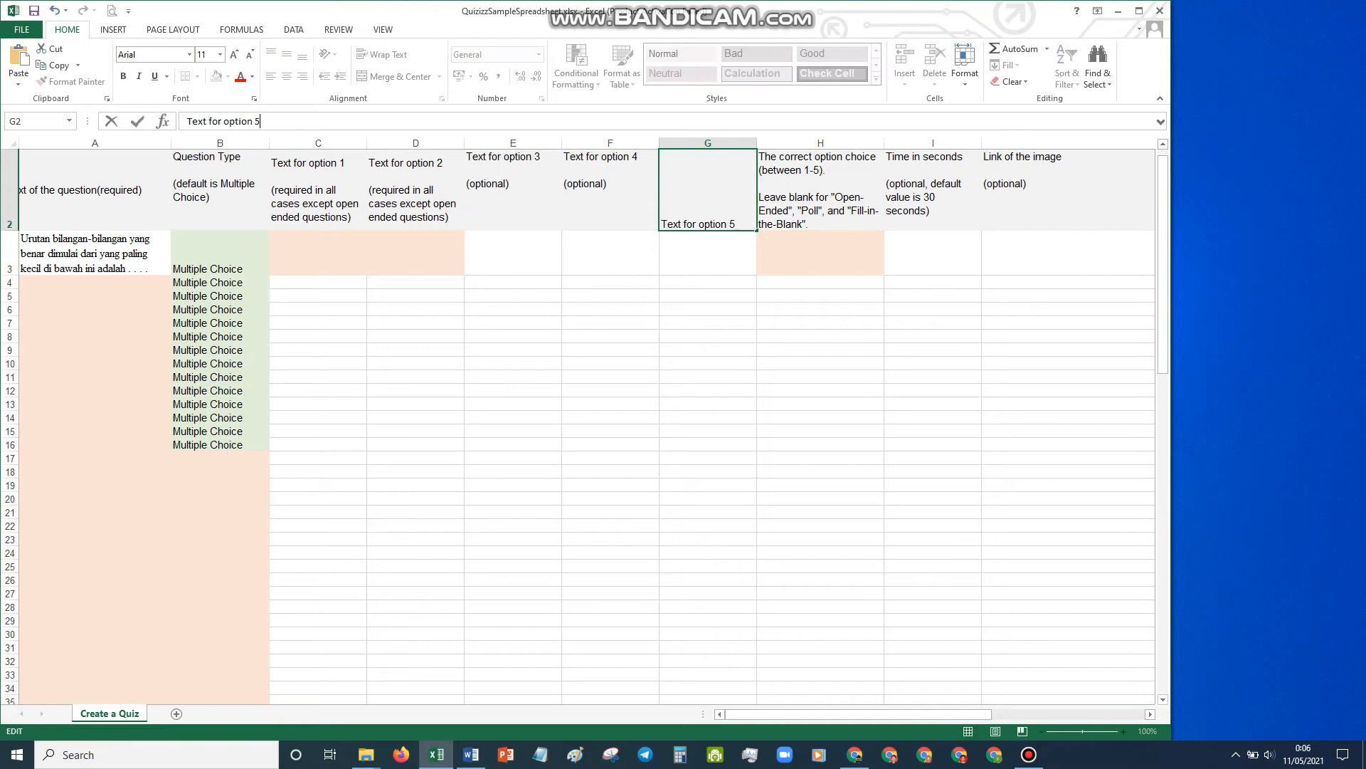
key(Return)
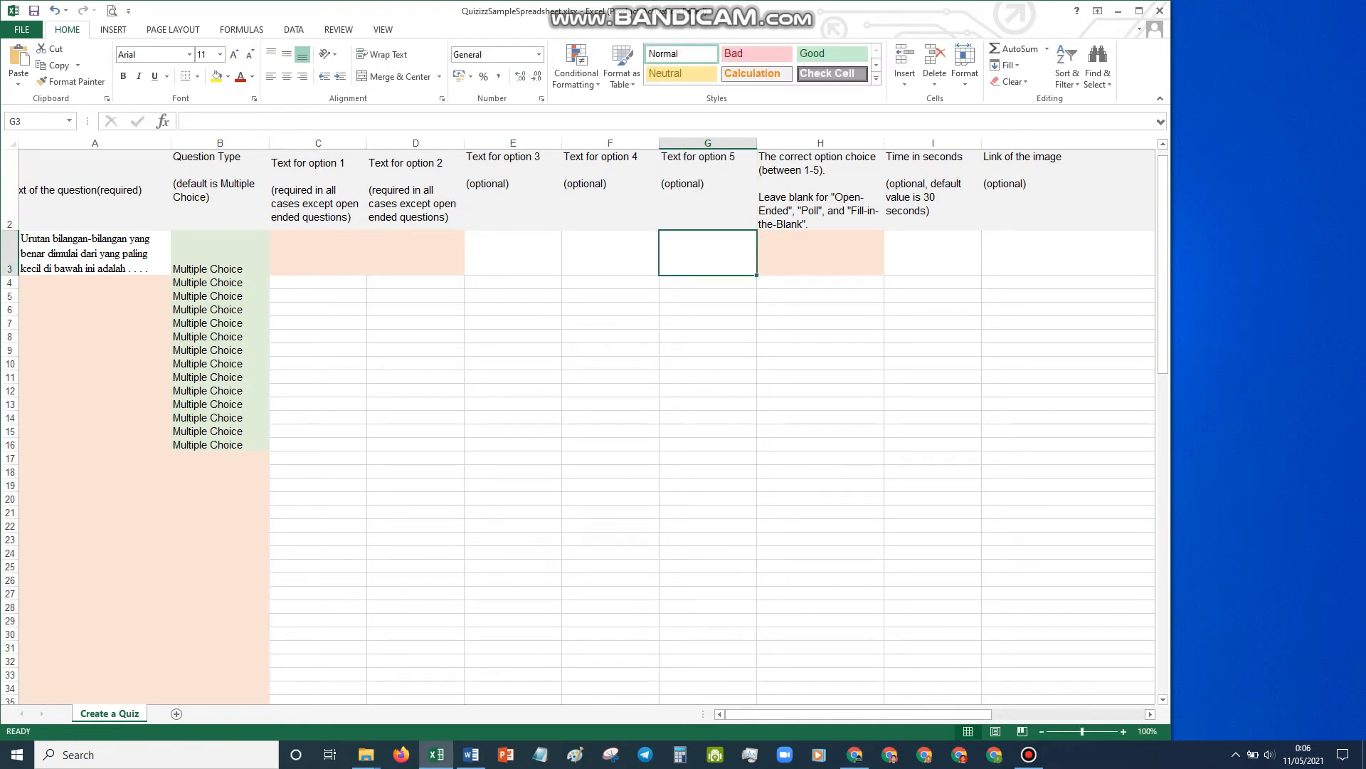
key(Left)
key(Up)
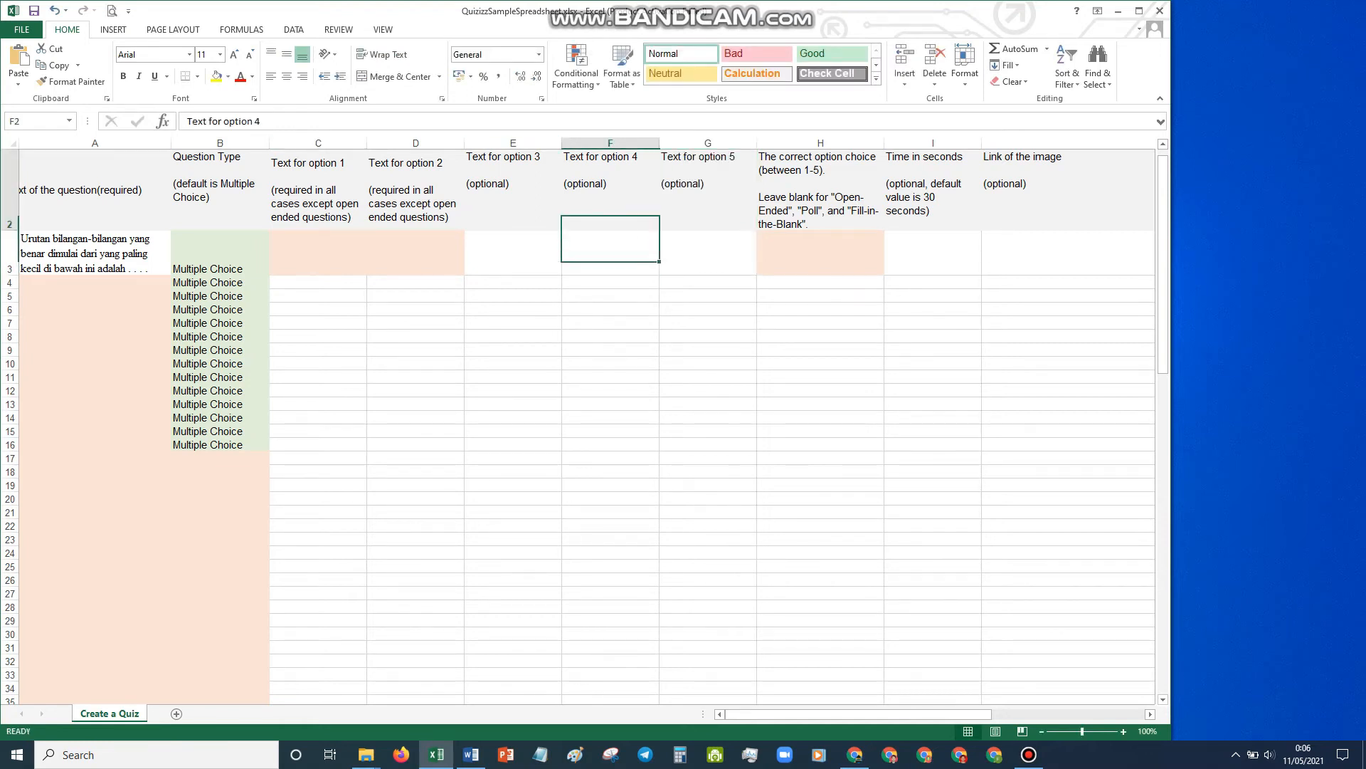
key(Right)
- Delete the entire "Text for option 5" column G
click(708, 143)
right_click(703, 143)
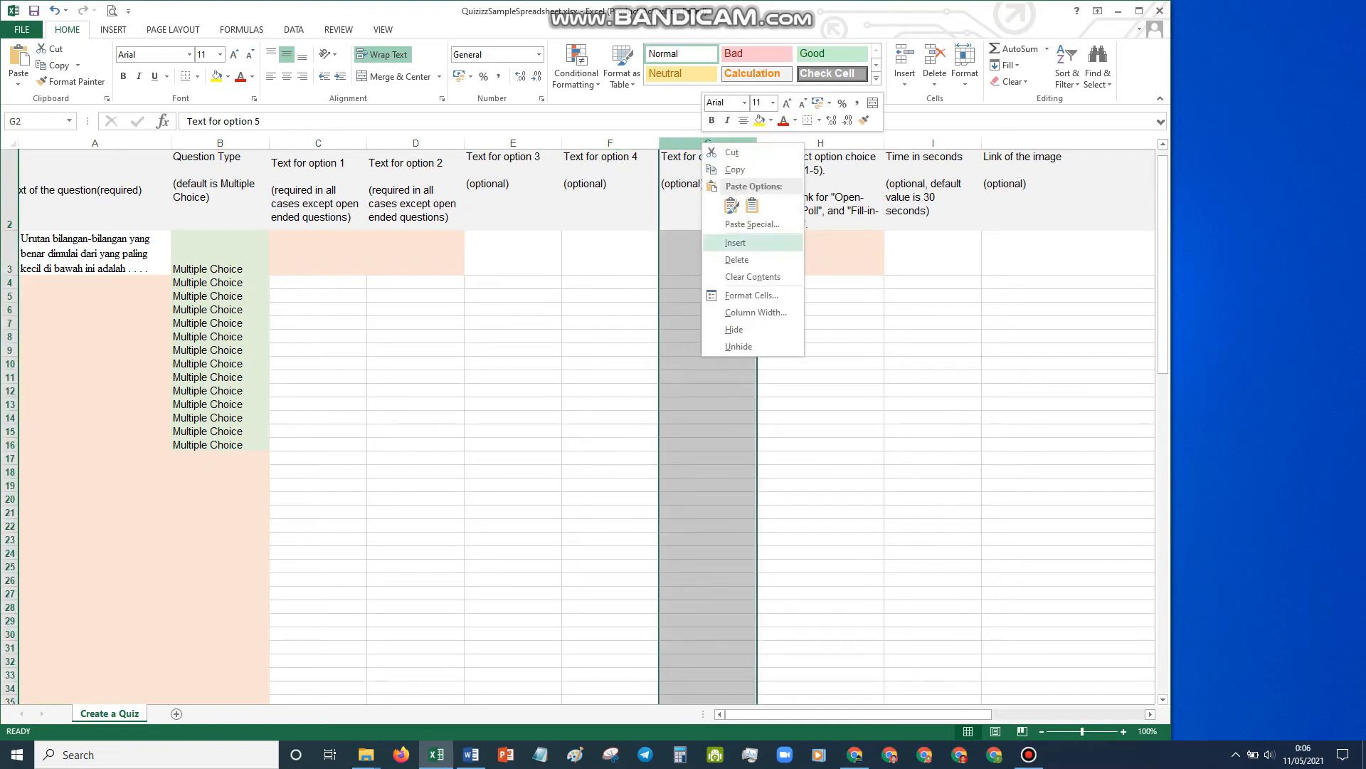
click(726, 256)
click(723, 364)
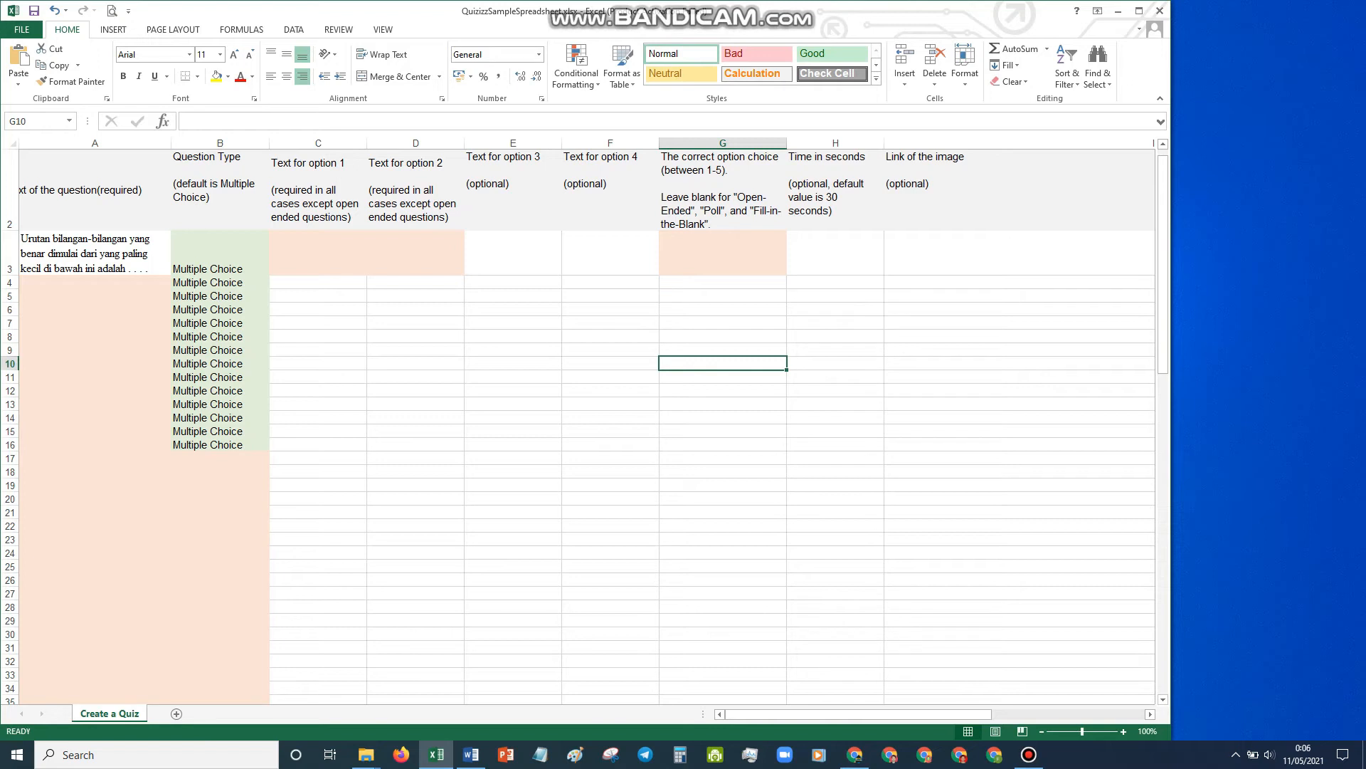
- Go through the question text, question type and answer option cells of row 3
click(220, 254)
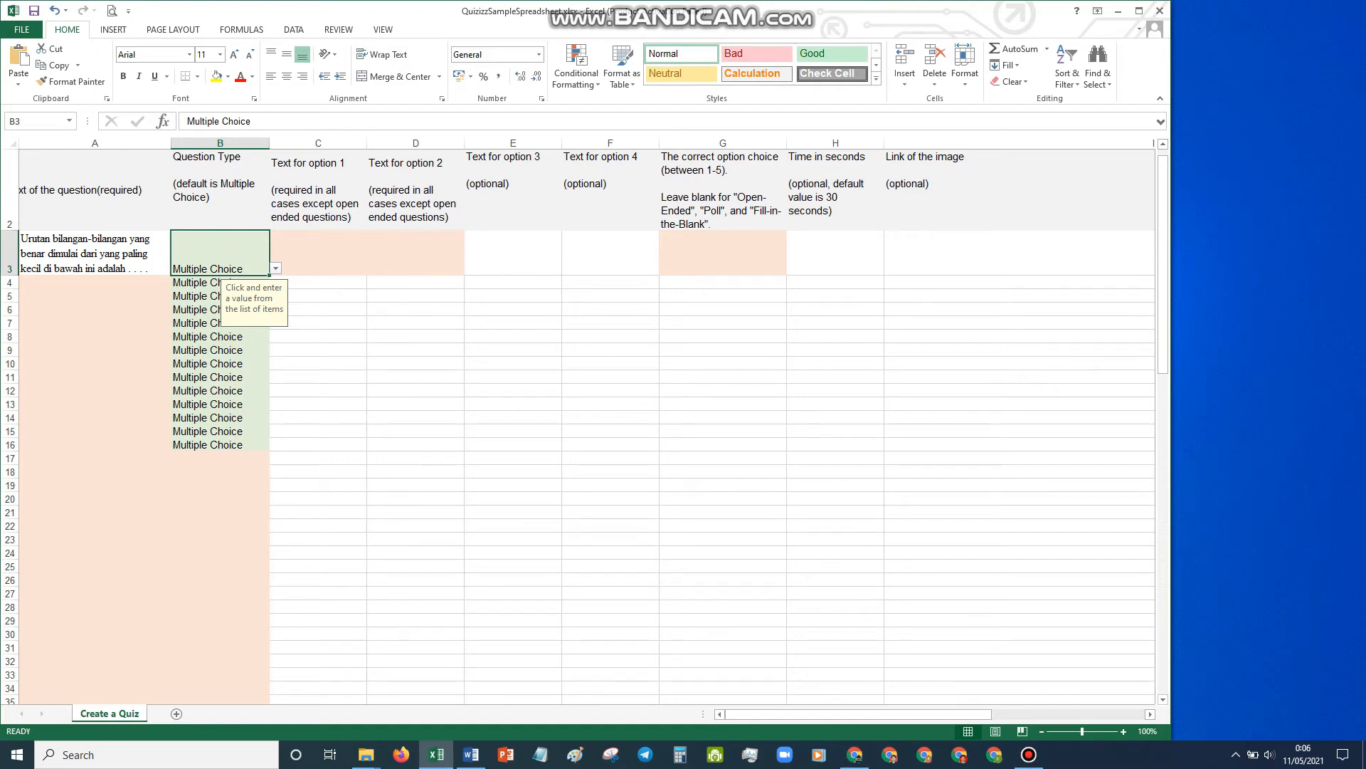
click(95, 253)
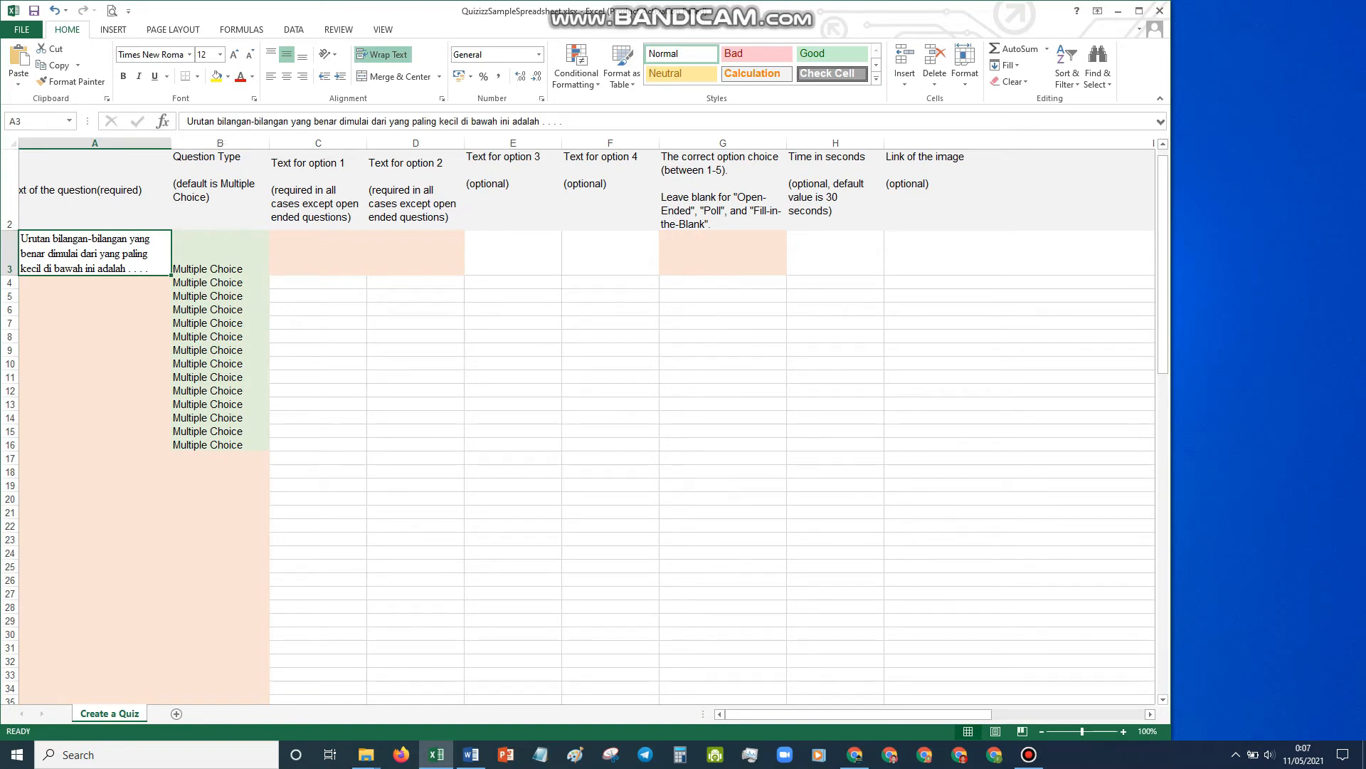
key(Right)
key(Right)
key(Right)
key(Right)
key(Right)
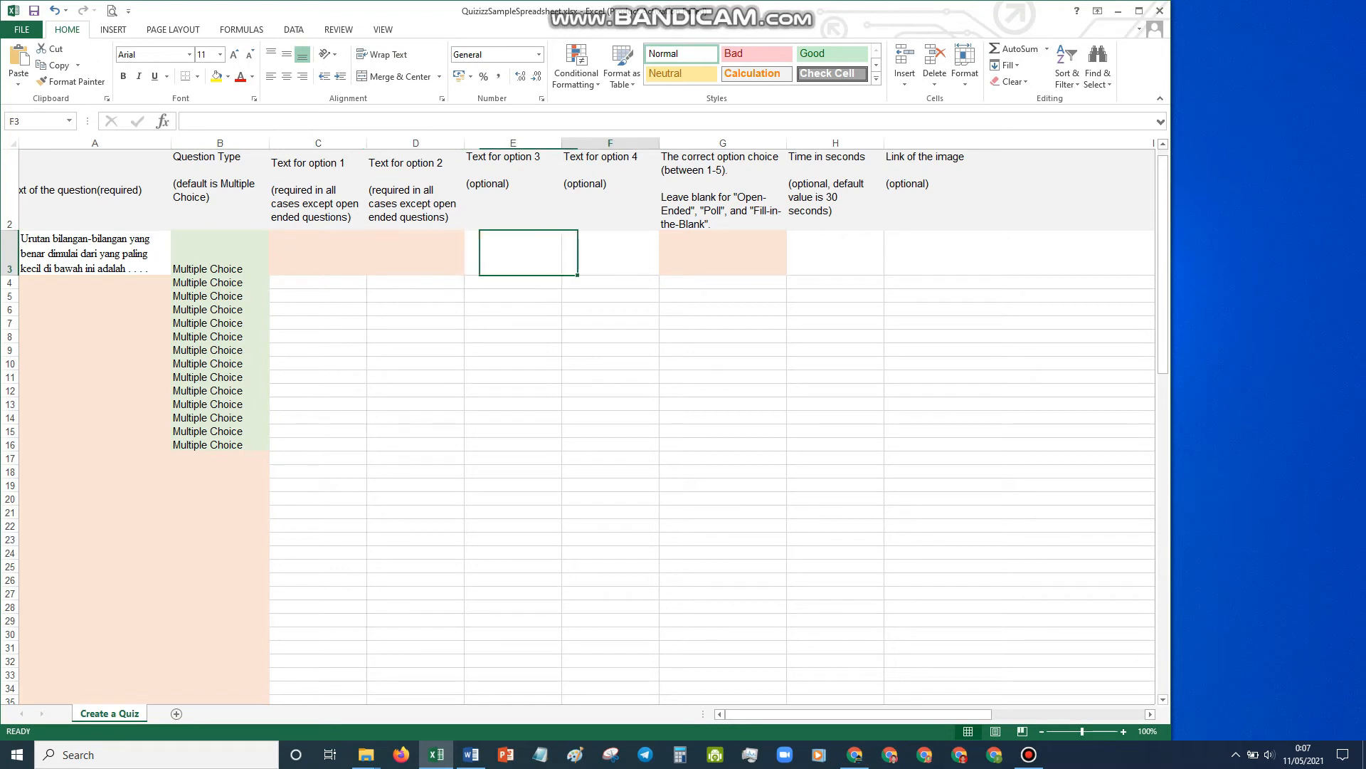
click(318, 281)
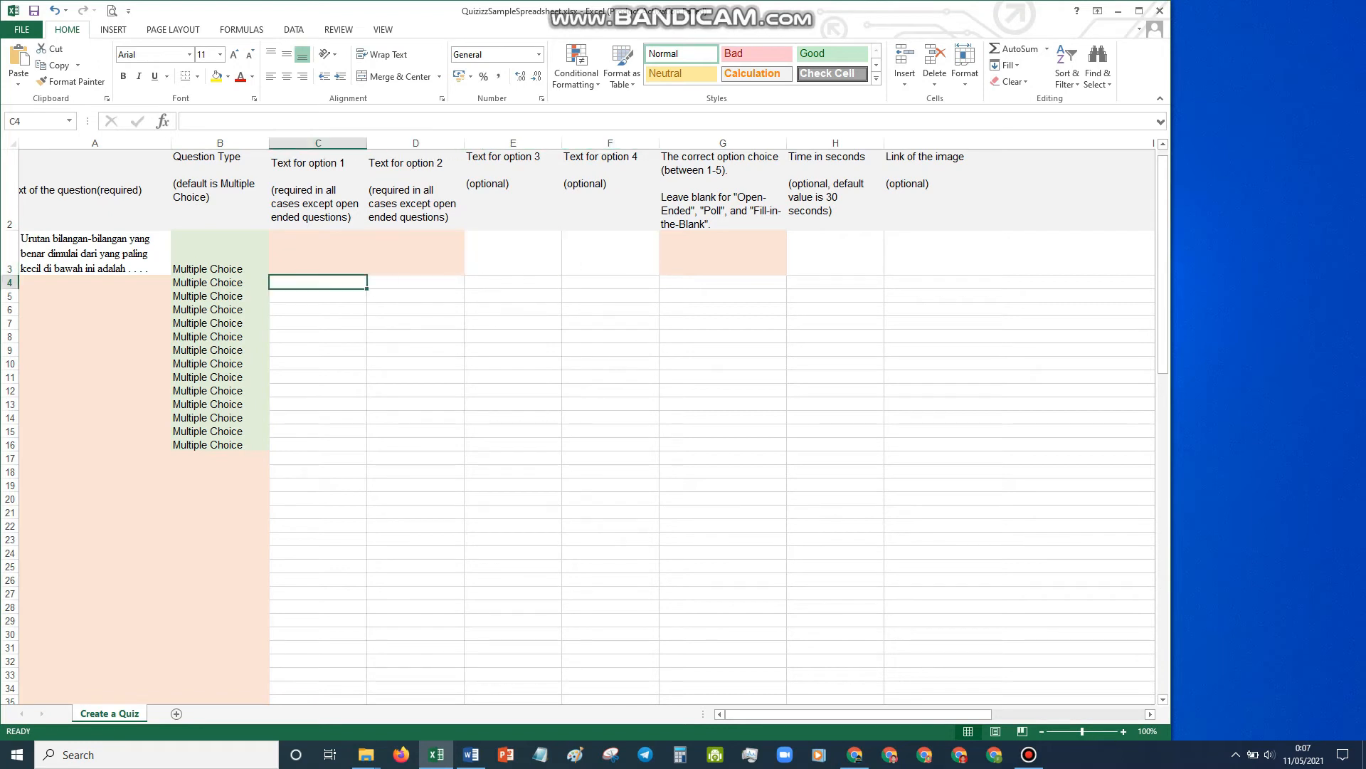
- Cut the answer "-2, -4, 0, 3, 5" from the Word document and paste it into option 1 cell C3 in Excel with source formatting
click(318, 252)
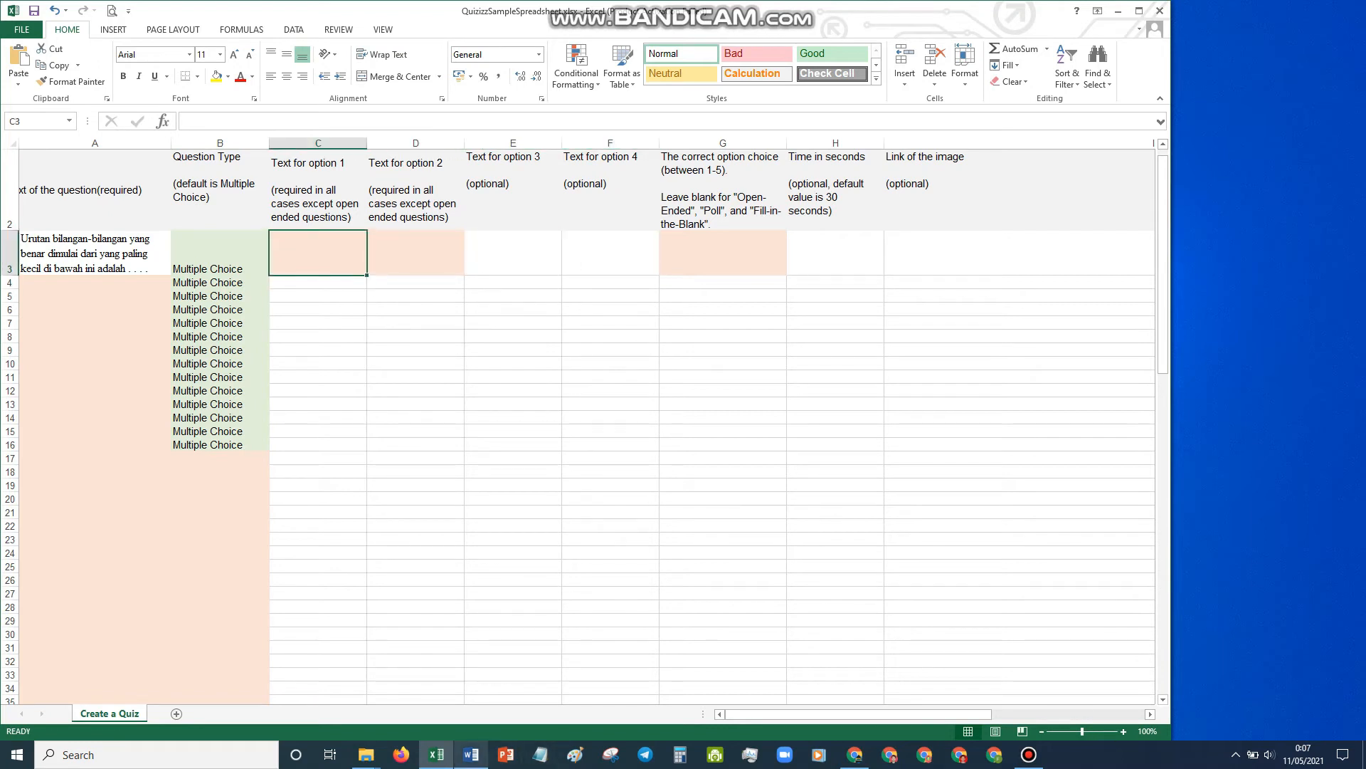
mouse_move(471, 755)
click(472, 693)
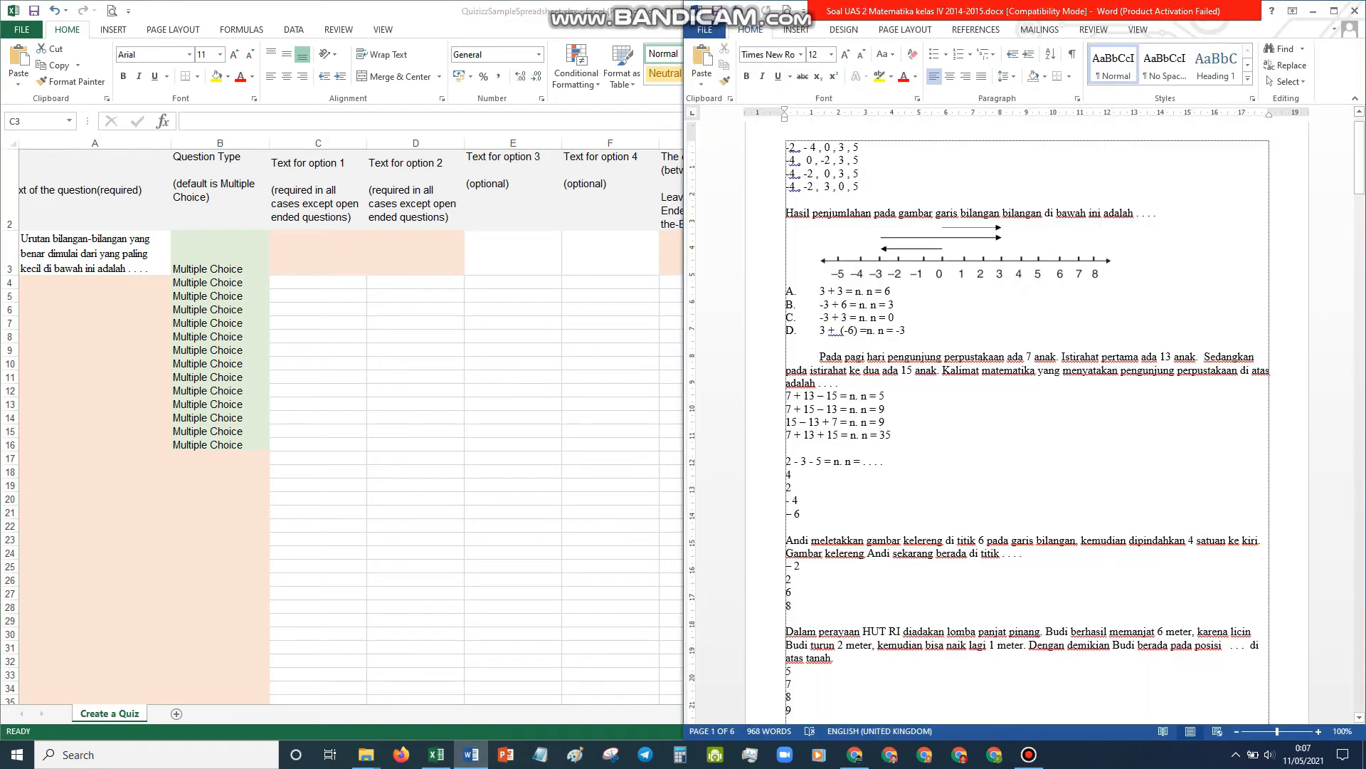
drag(863, 147, 785, 147)
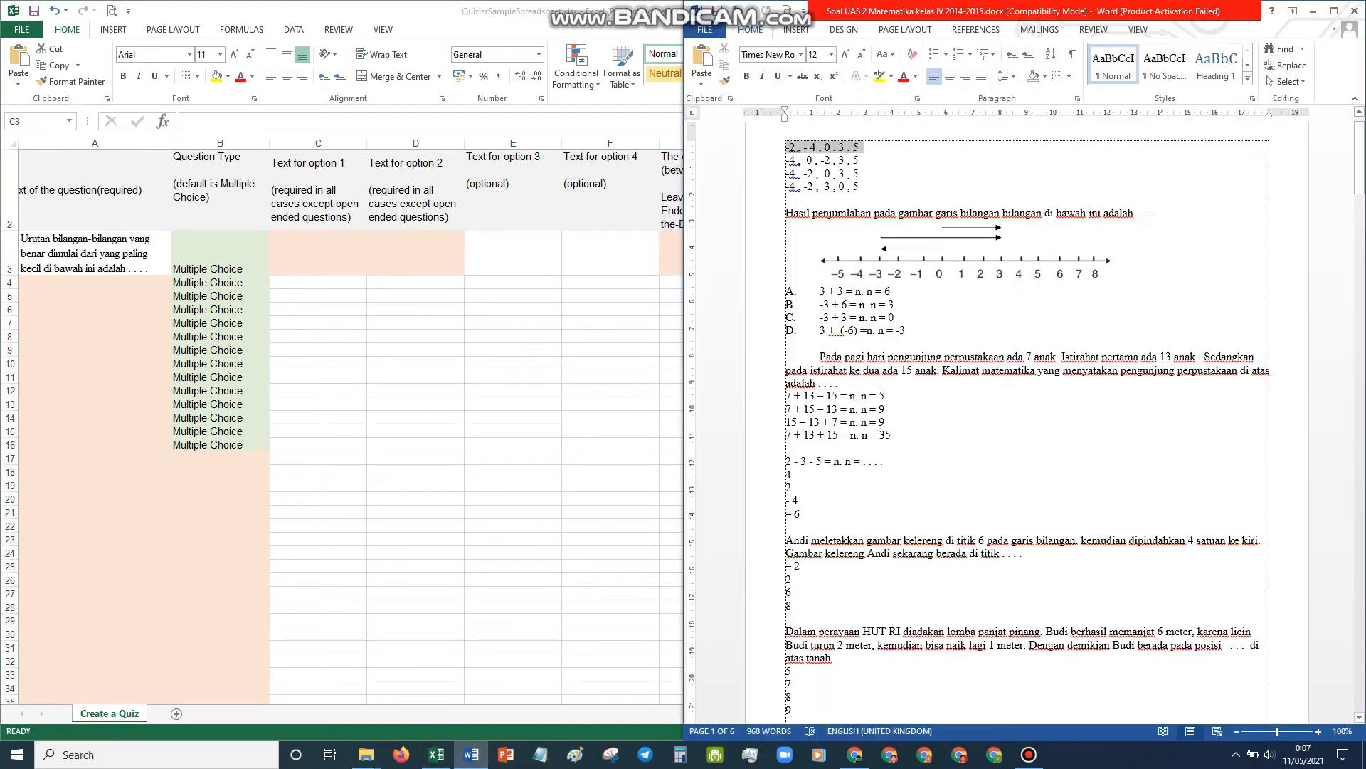
right_click(813, 145)
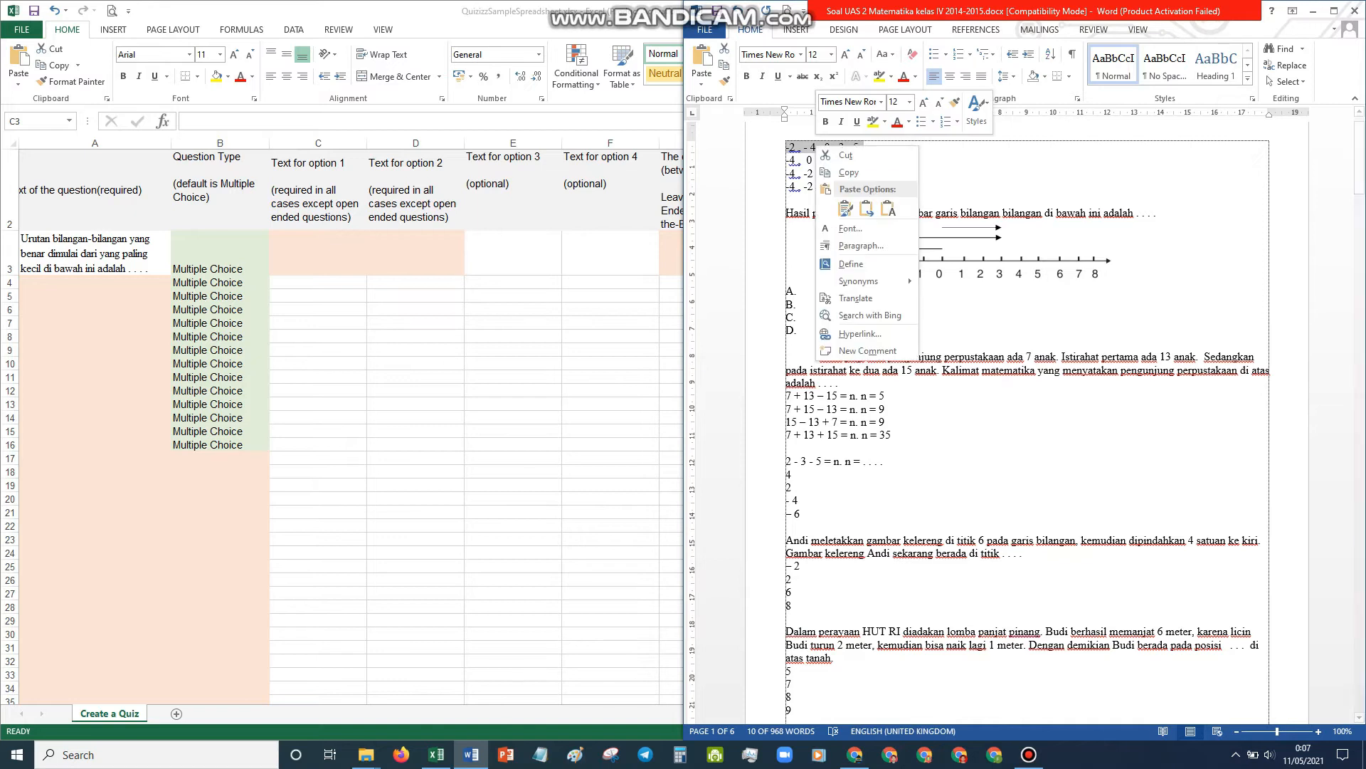
click(839, 171)
scroll(839, 213, down, 1)
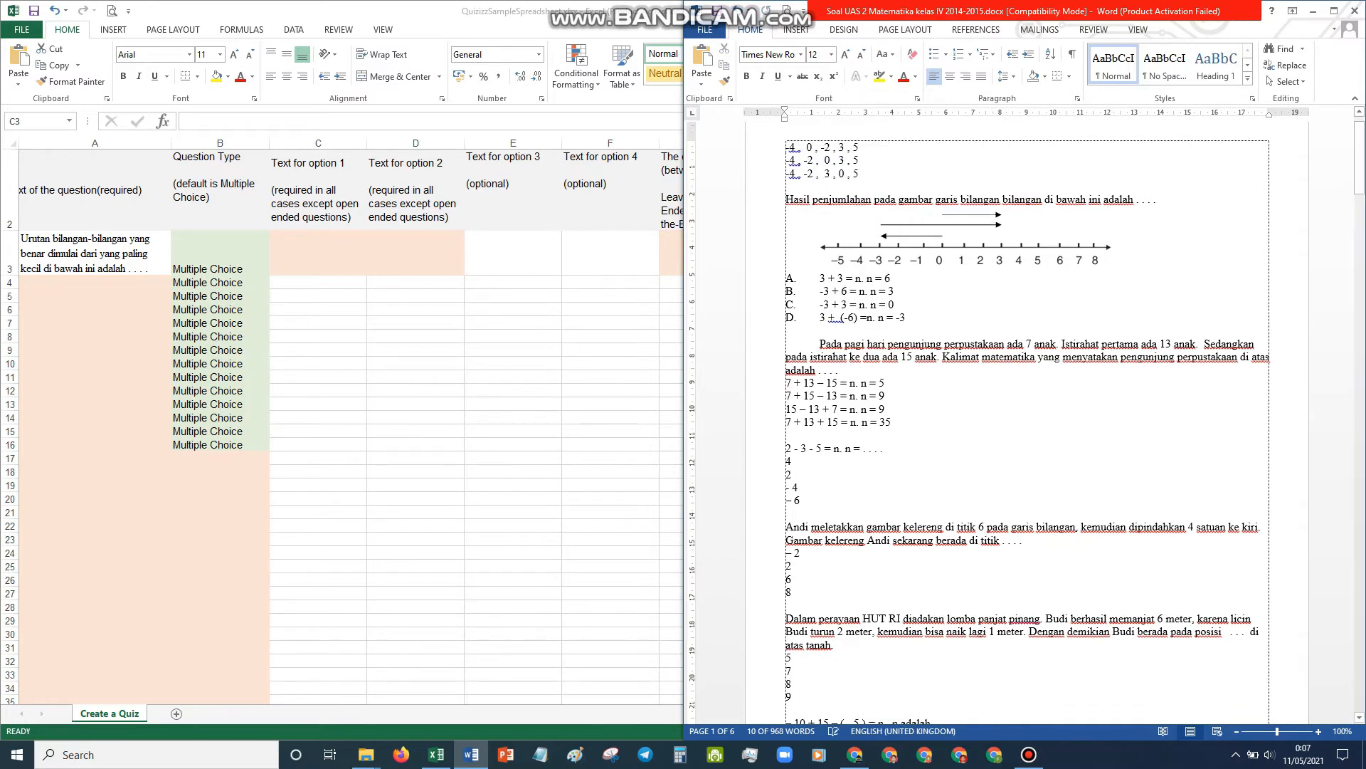
right_click(315, 258)
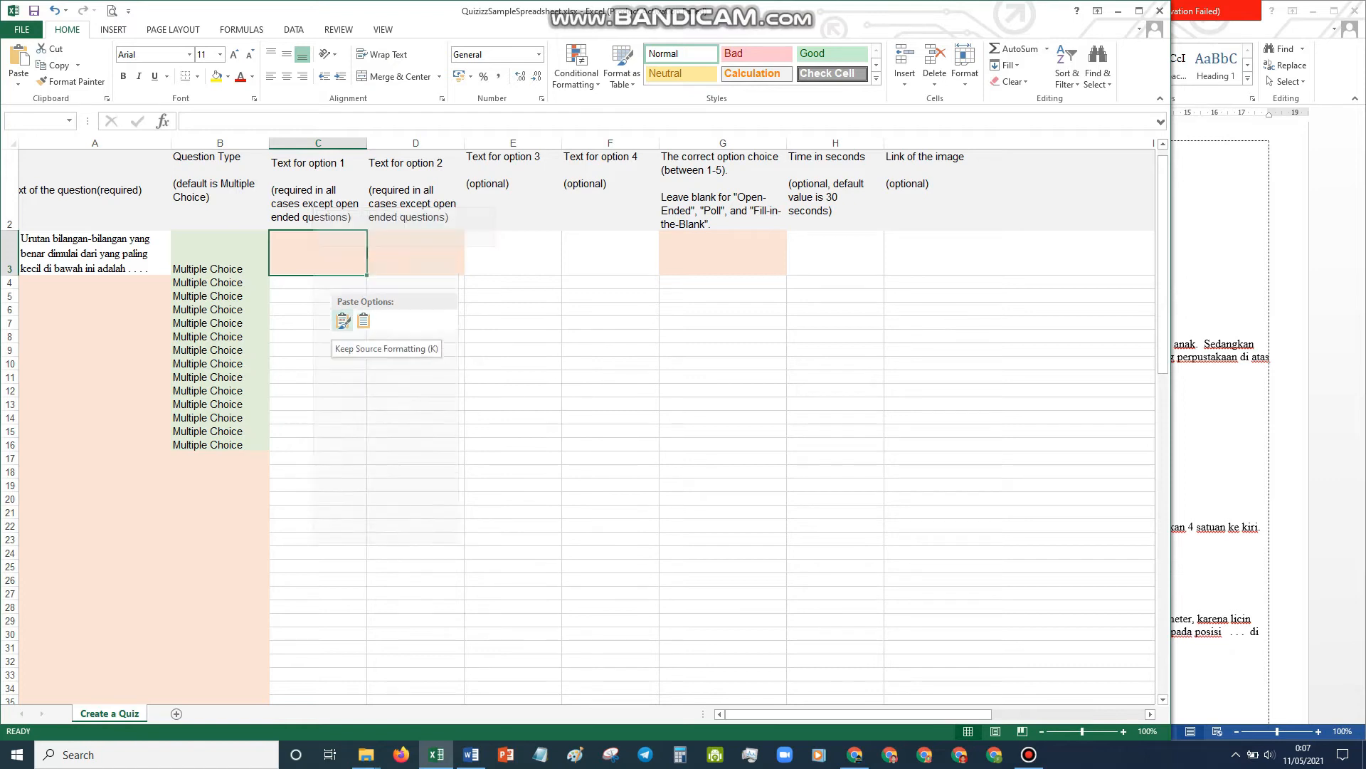
click(343, 321)
- Cut the answer "-4, 0, -2, 3, 5" from the Word document and paste it into option 2 cell D3 in Excel
click(415, 254)
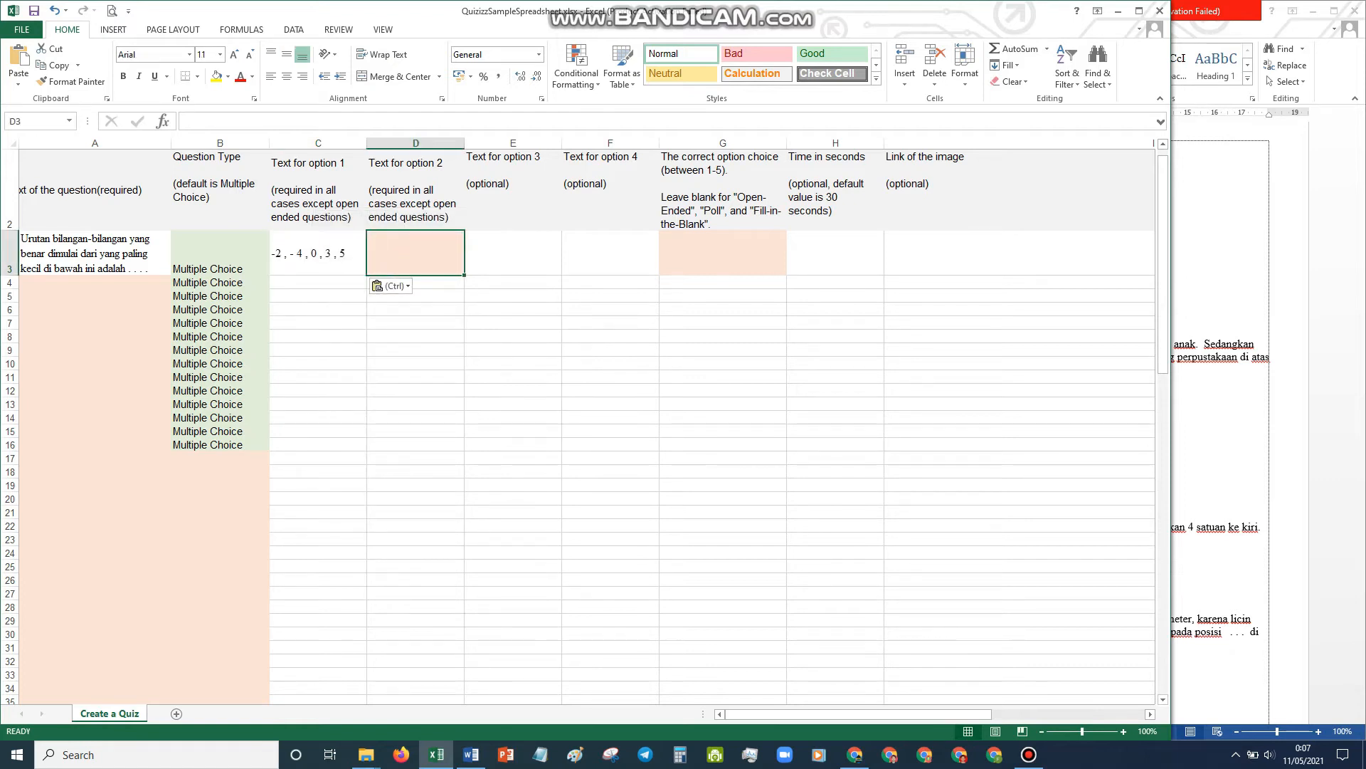
click(470, 754)
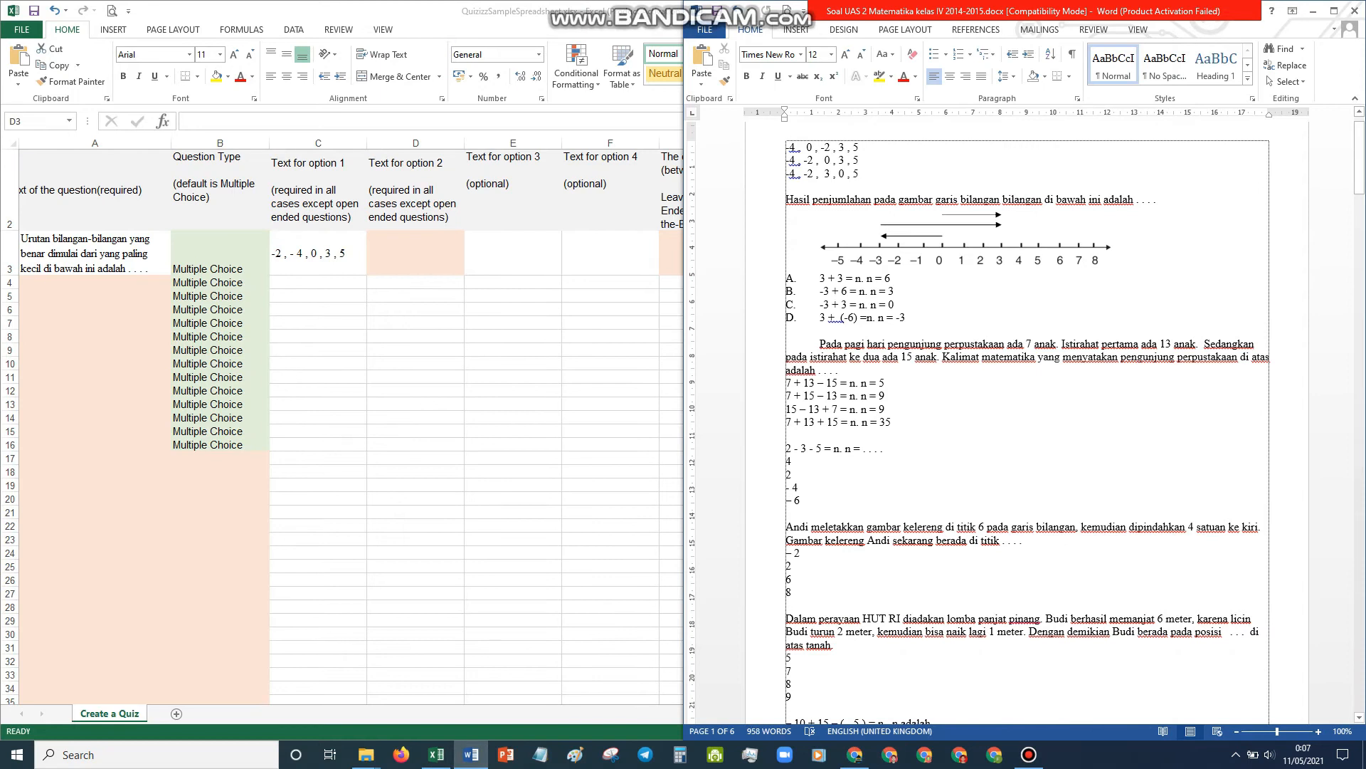
drag(860, 148, 786, 148)
right_click(802, 149)
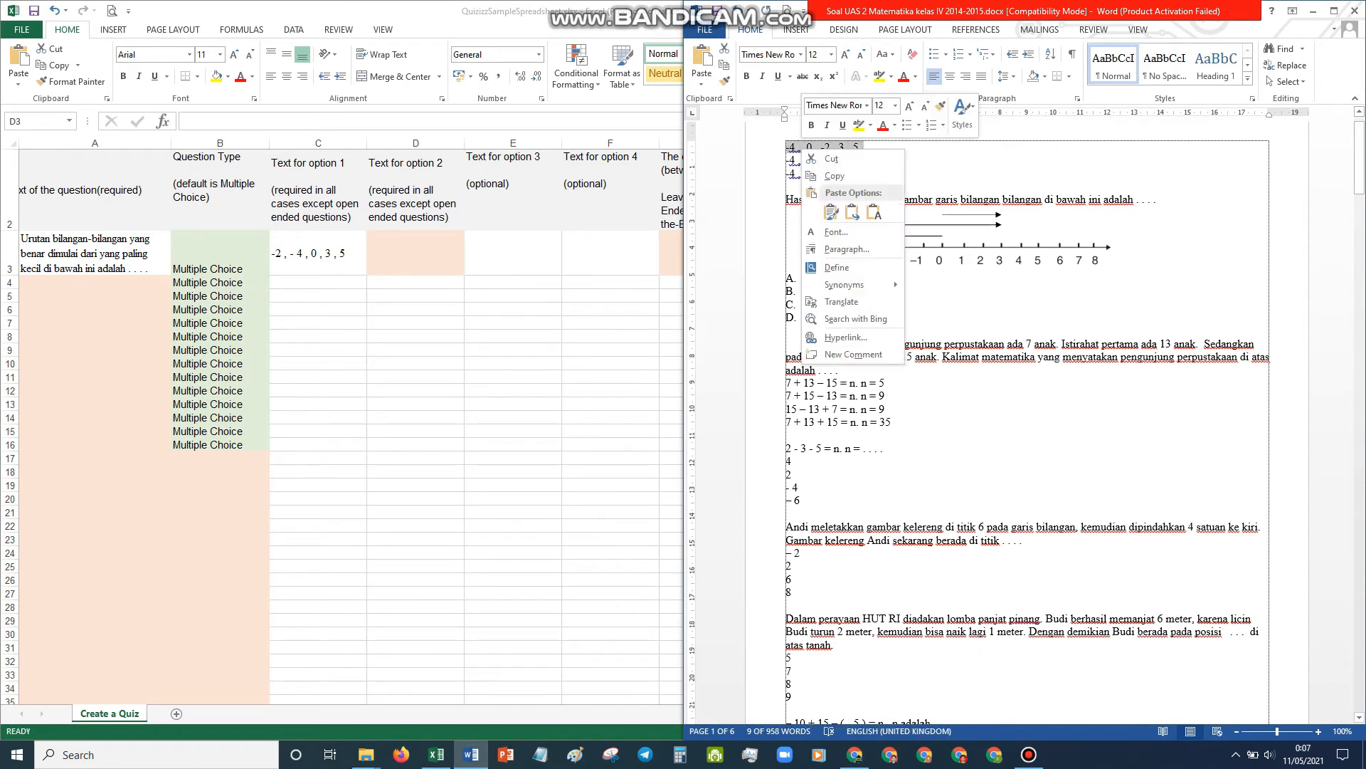
click(834, 176)
click(436, 755)
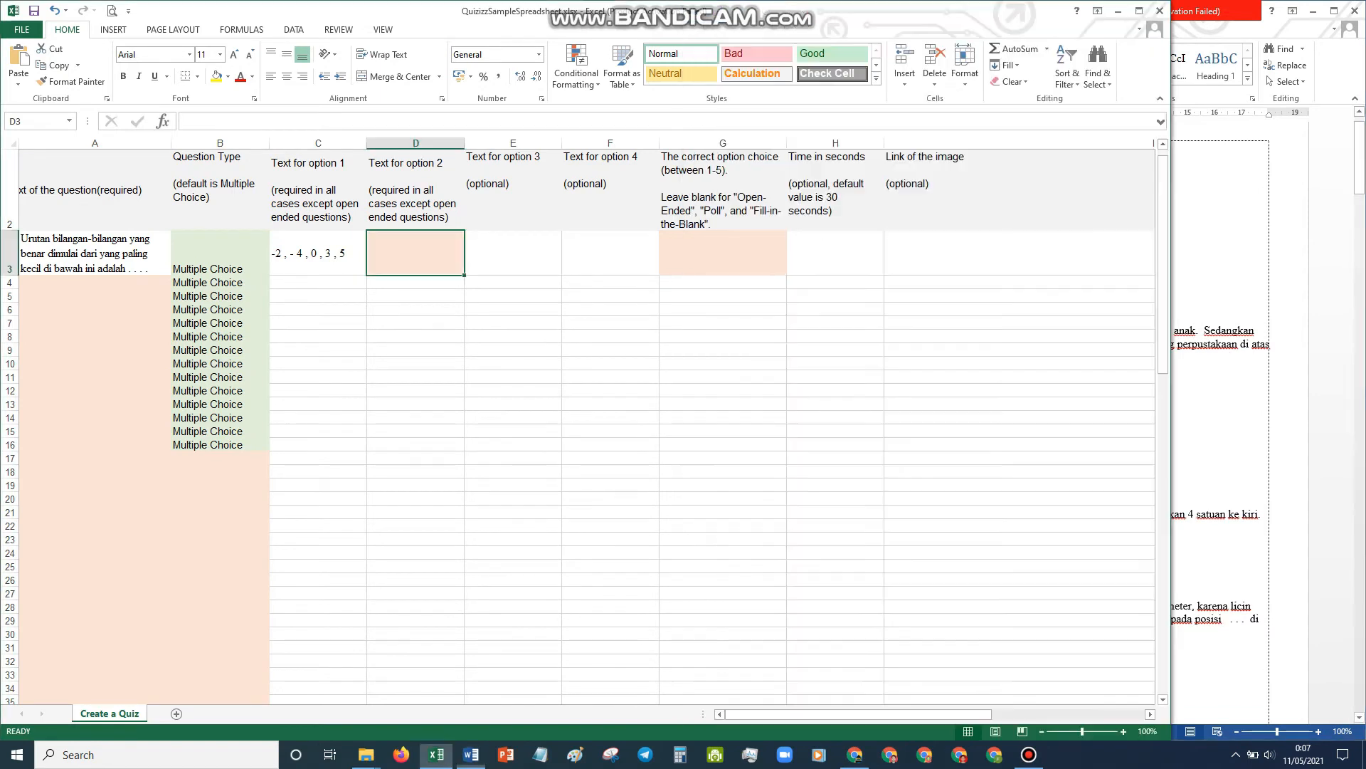
right_click(436, 246)
click(464, 308)
- Cut the answer "-4, -2, 0, 3, 5" from the Word document and paste it into option 3 cell E3 in Excel
click(512, 254)
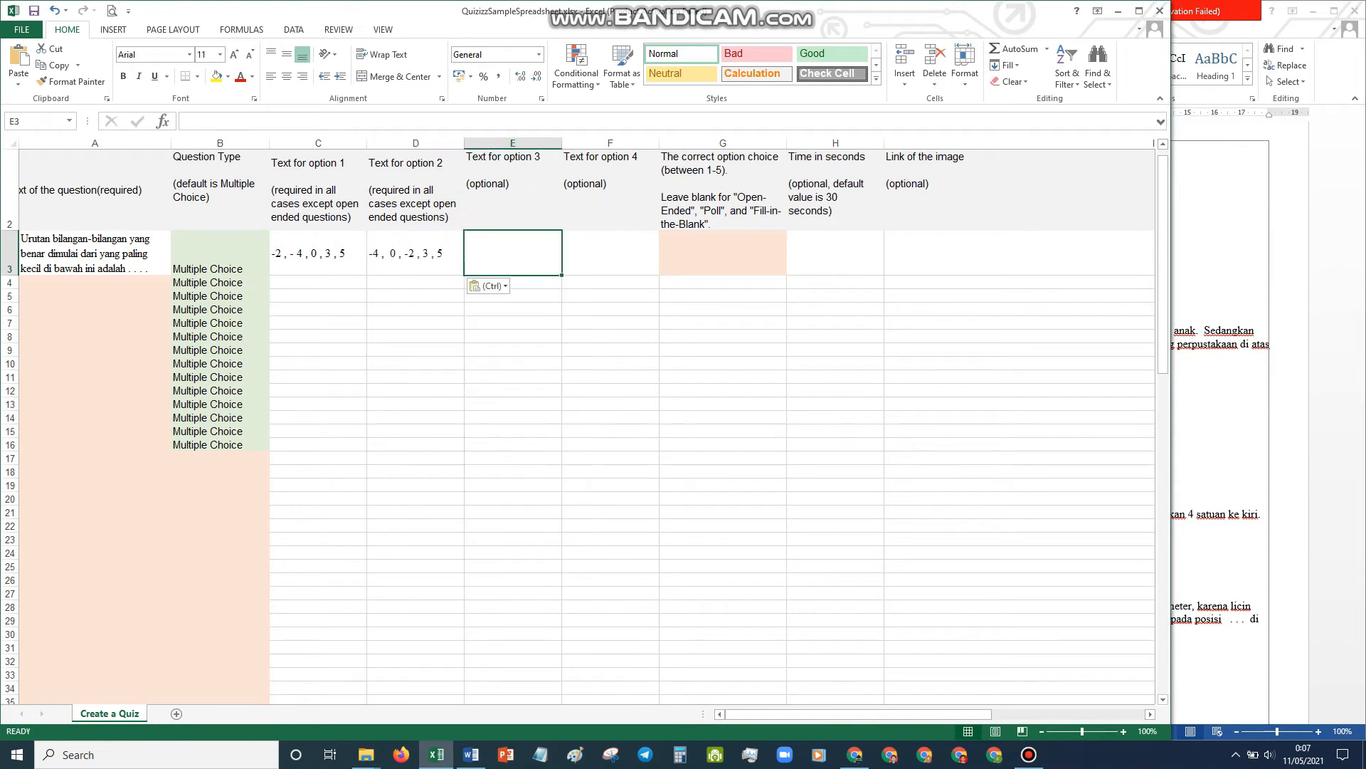
click(610, 253)
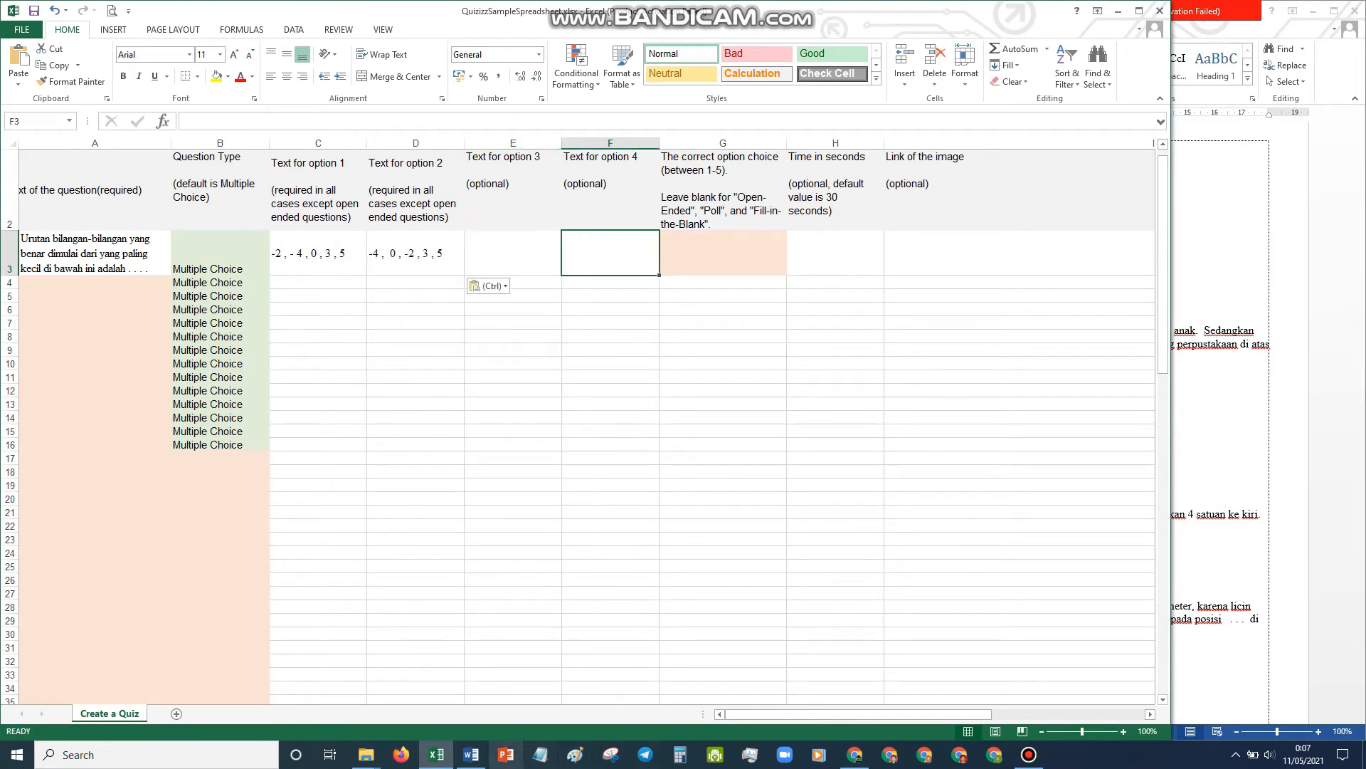
click(471, 754)
drag(863, 147, 786, 147)
right_click(803, 148)
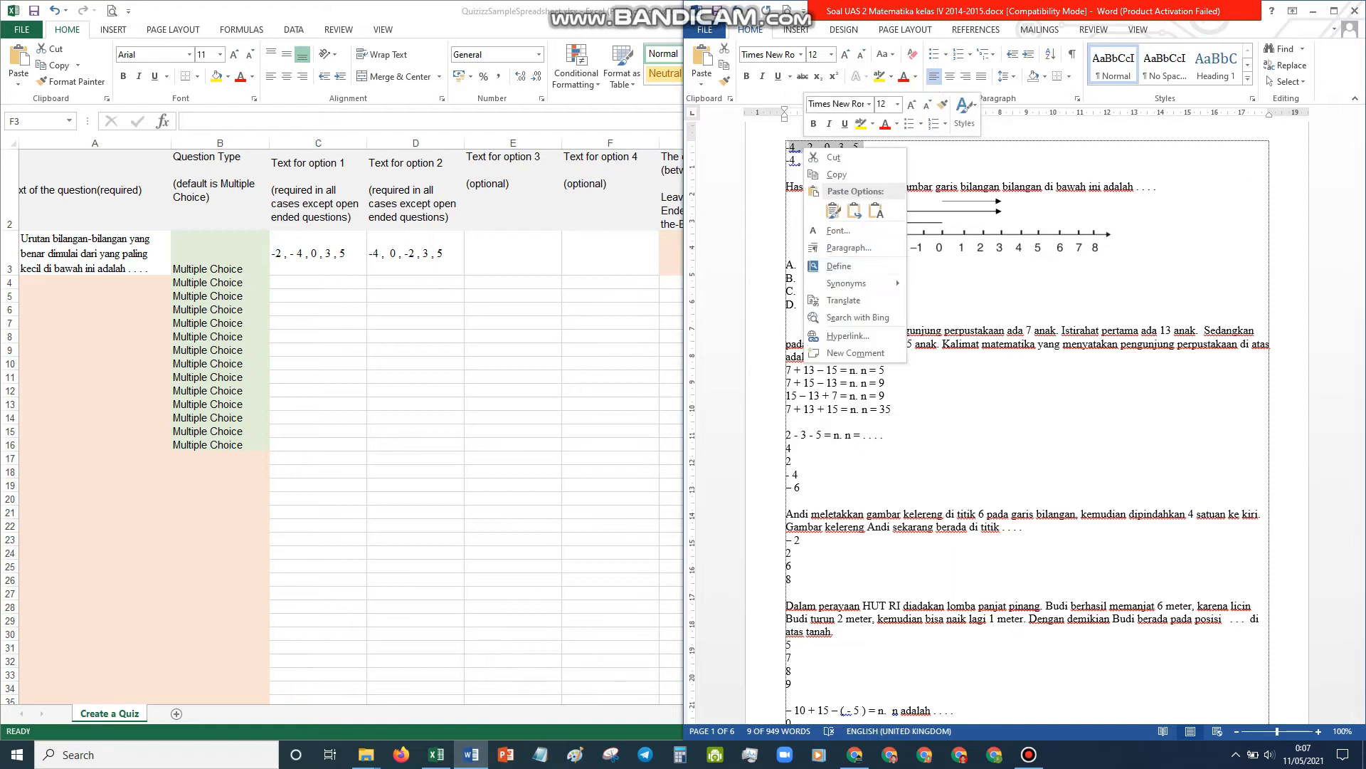
click(837, 174)
click(862, 147)
drag(860, 147, 786, 148)
click(609, 254)
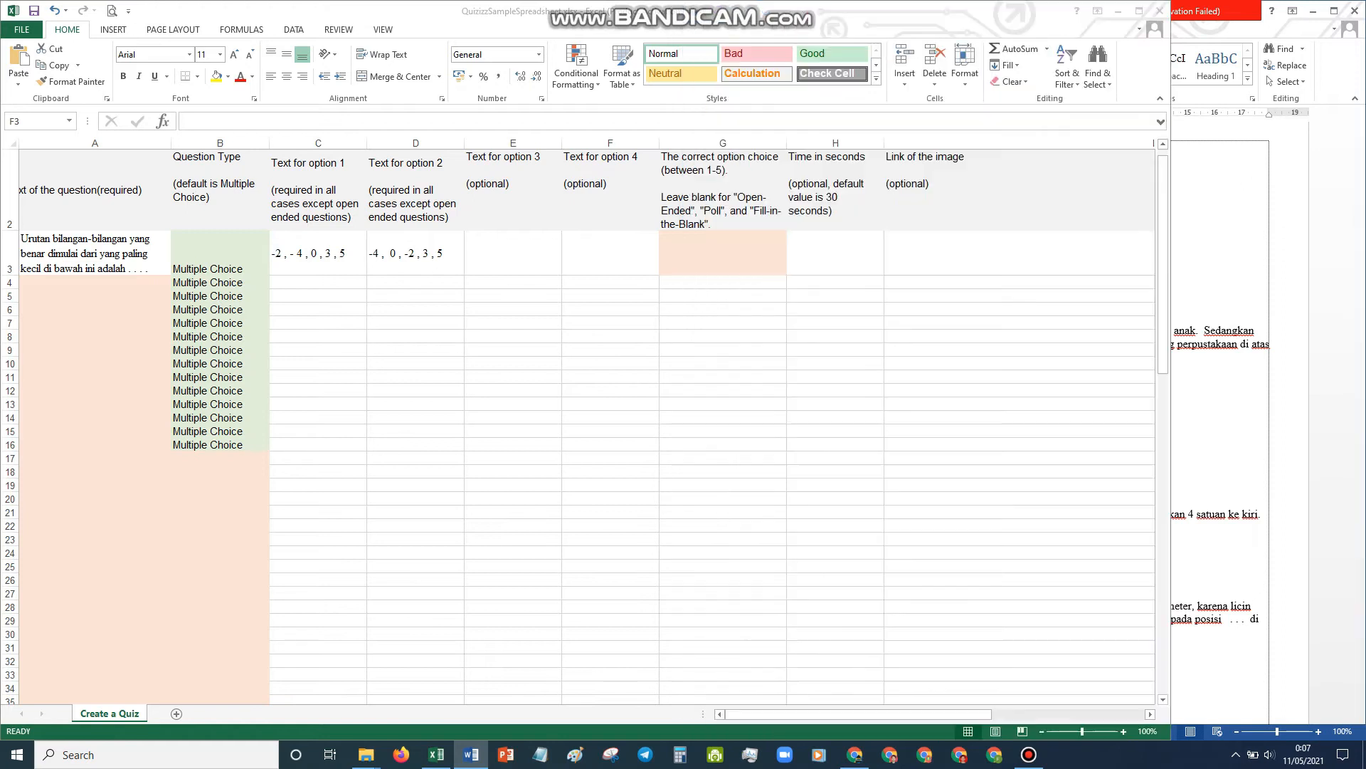
click(513, 253)
key(ctrl+v)
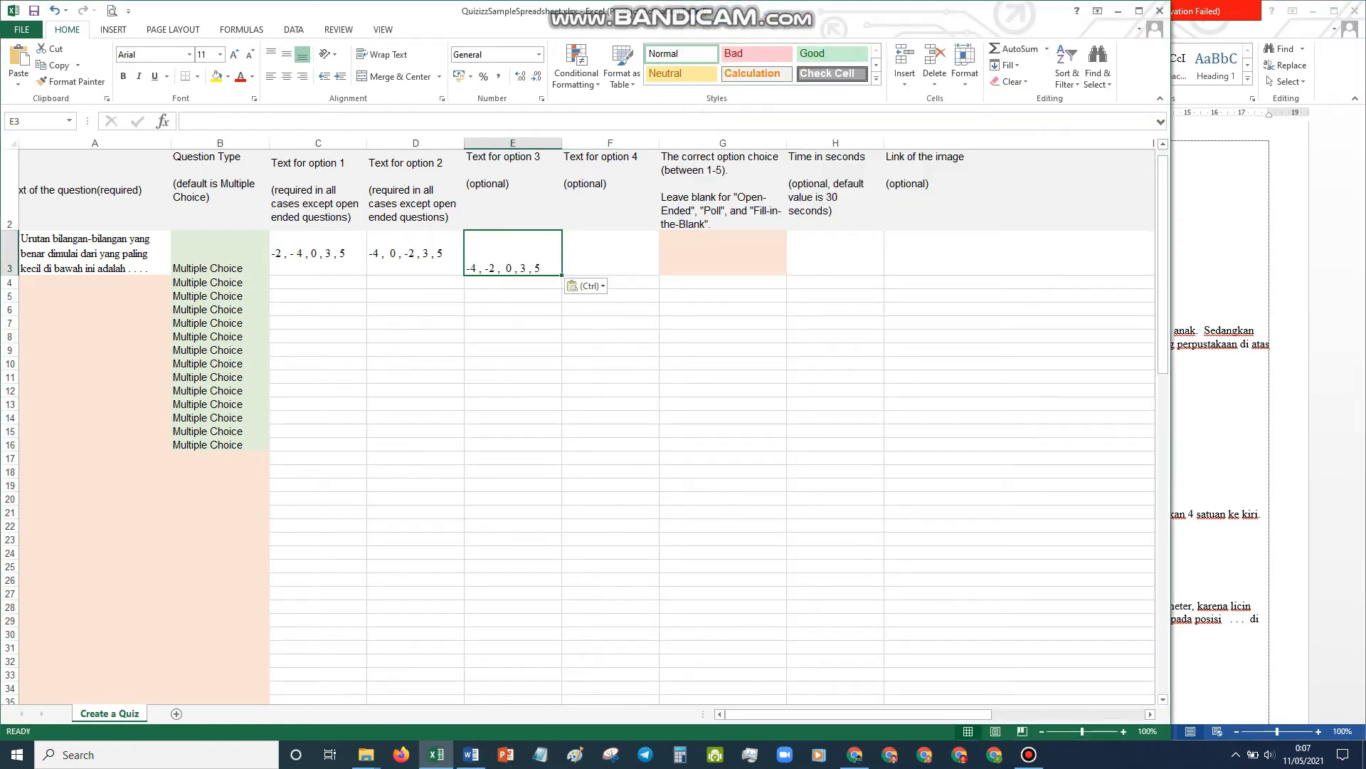
- Cut the answer "-4, -2, 3, 0, 5" from the Word document and paste it into option 4 cell F3 in Excel
click(609, 254)
click(471, 754)
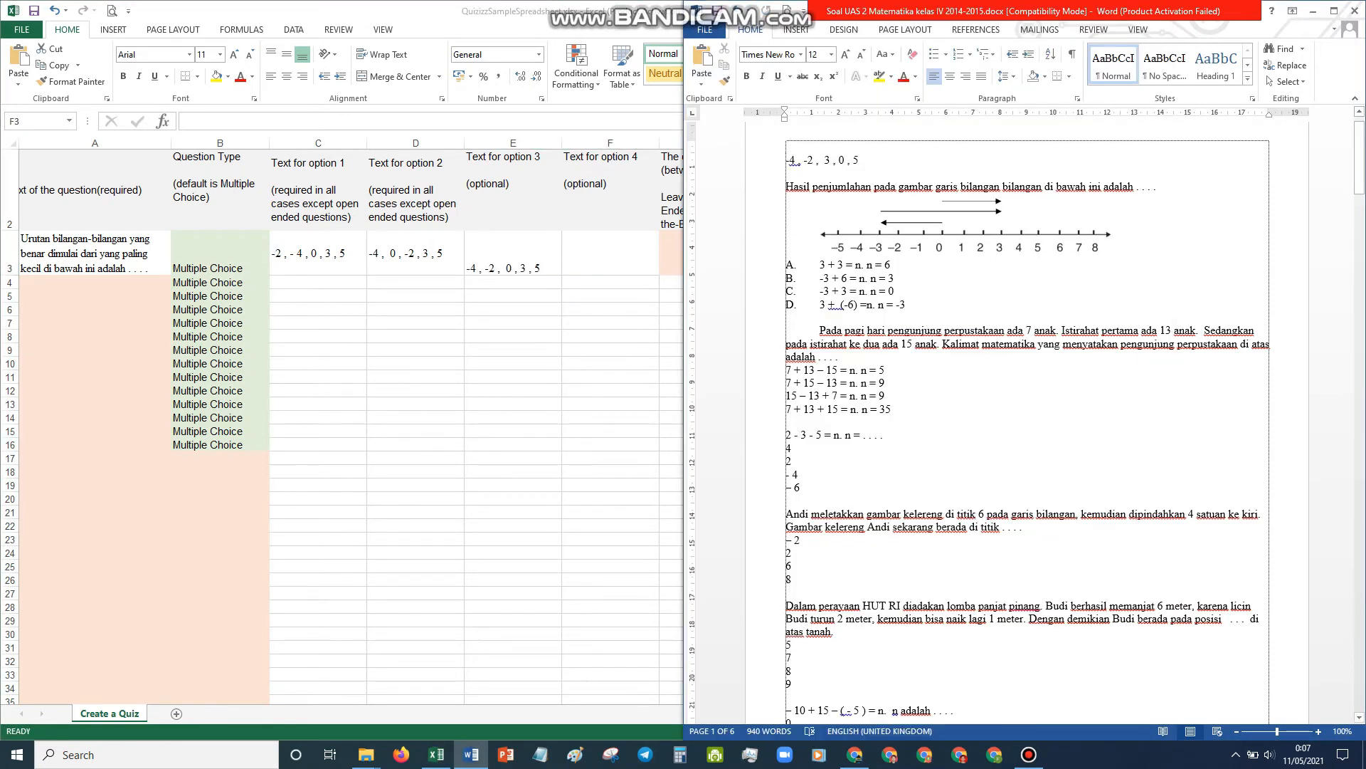
drag(860, 160, 826, 160)
drag(787, 148, 786, 160)
key(ctrl+x)
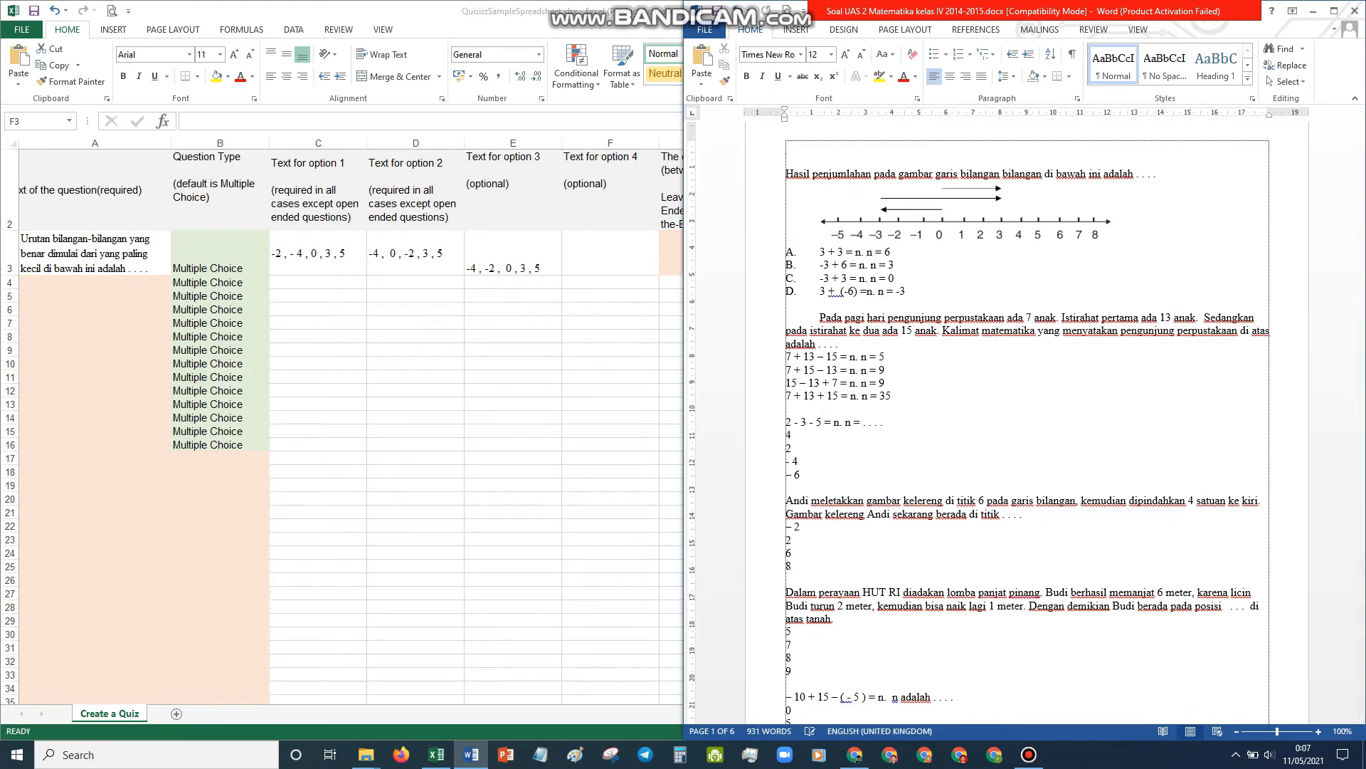
click(610, 254)
key(ctrl+v)
click(610, 310)
click(723, 253)
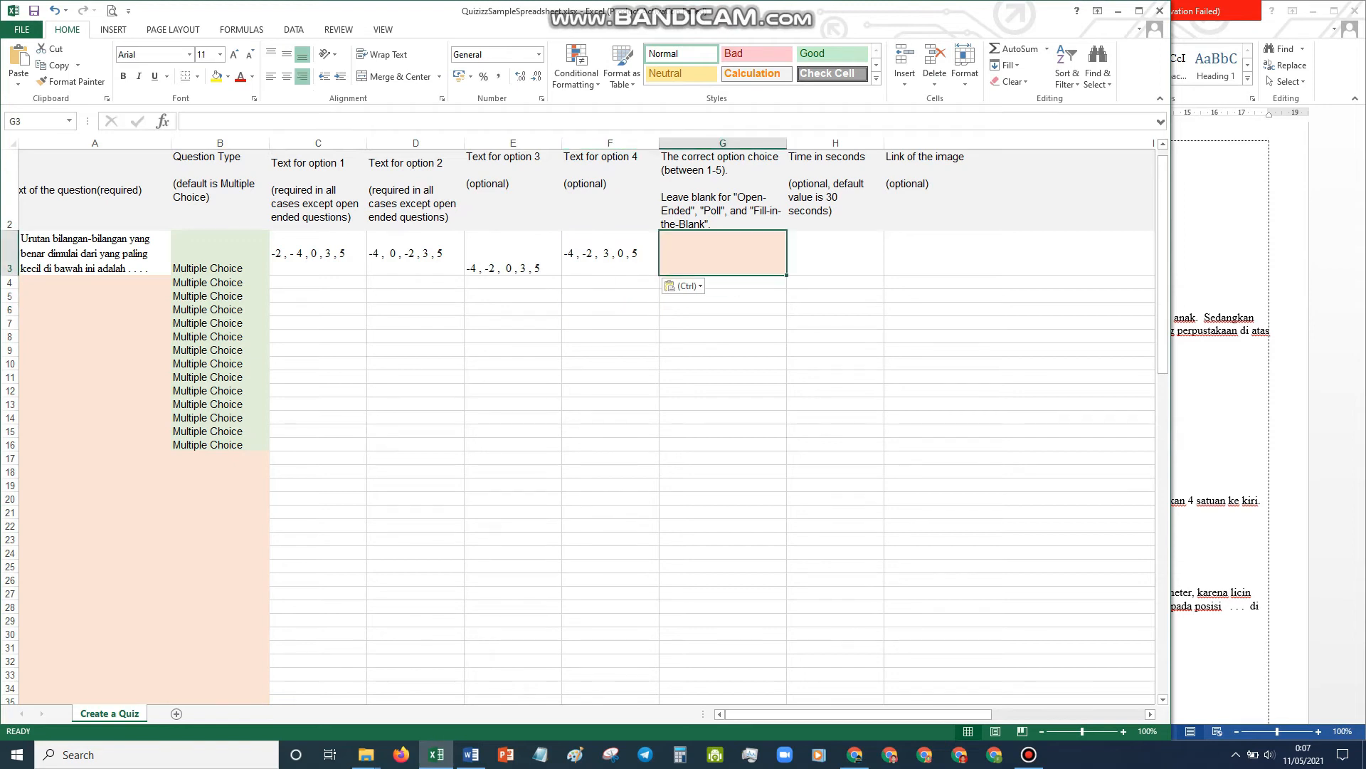
- Center the four answer options in C3:F3 horizontally and align them to the middle vertically
drag(318, 254, 610, 253)
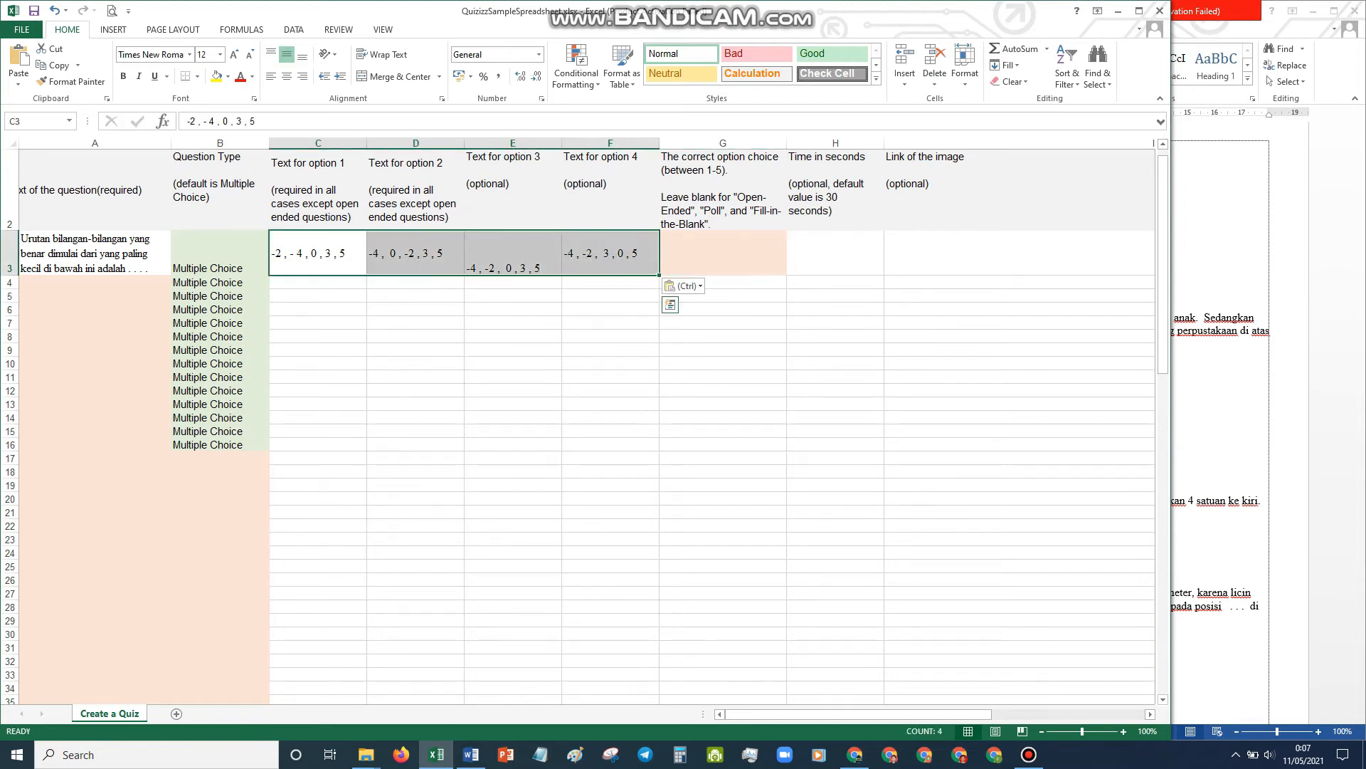
key(ctrl+e)
click(271, 54)
click(287, 54)
click(513, 323)
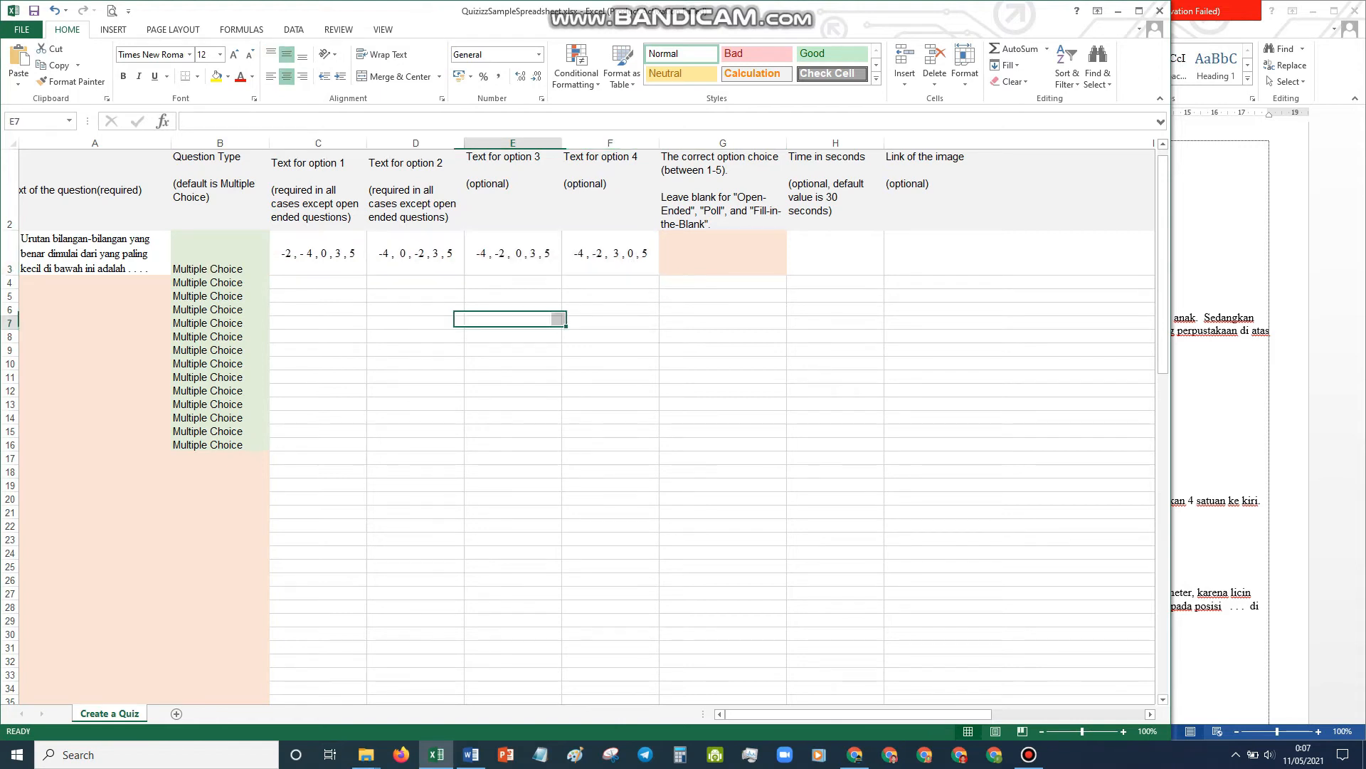
- Check the correct option choice cell G3 against the four answer option cells C3 to F3
click(722, 253)
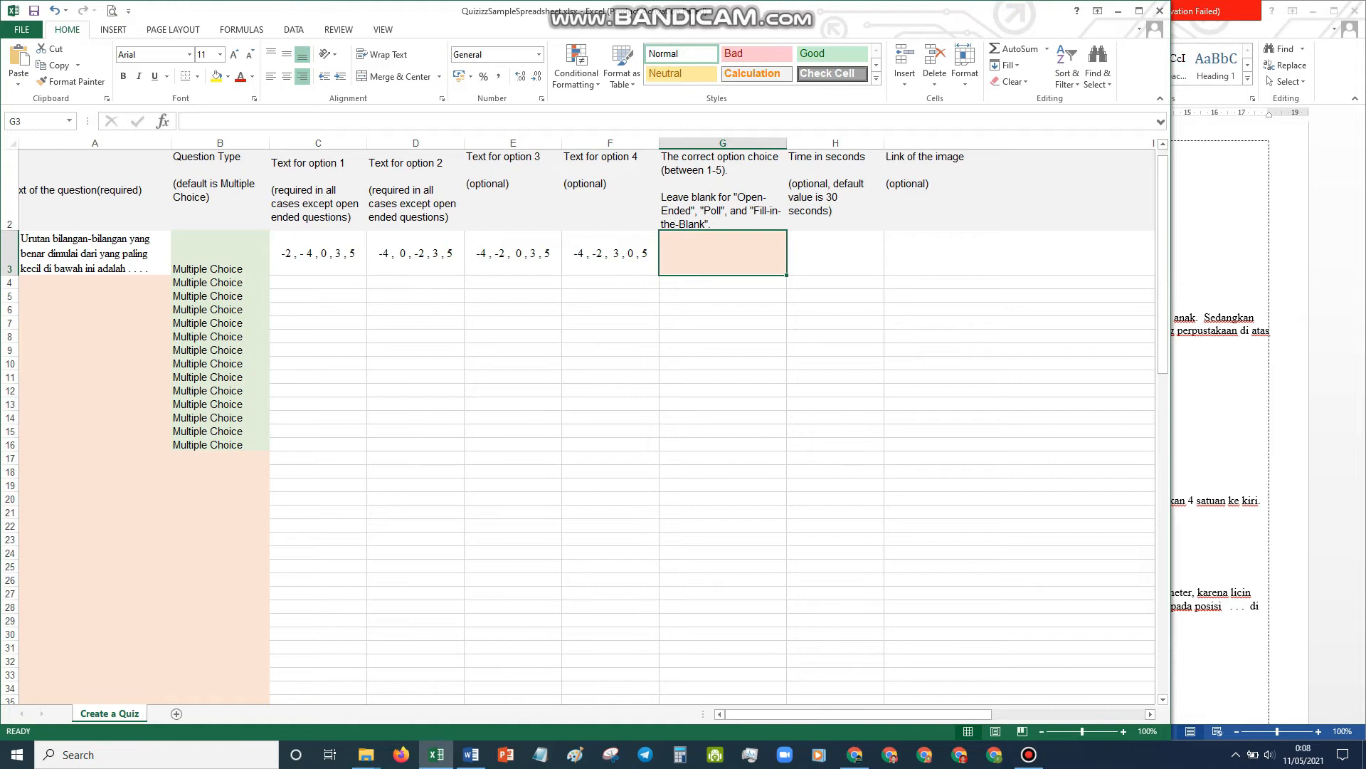
click(318, 253)
click(416, 253)
click(513, 253)
click(610, 253)
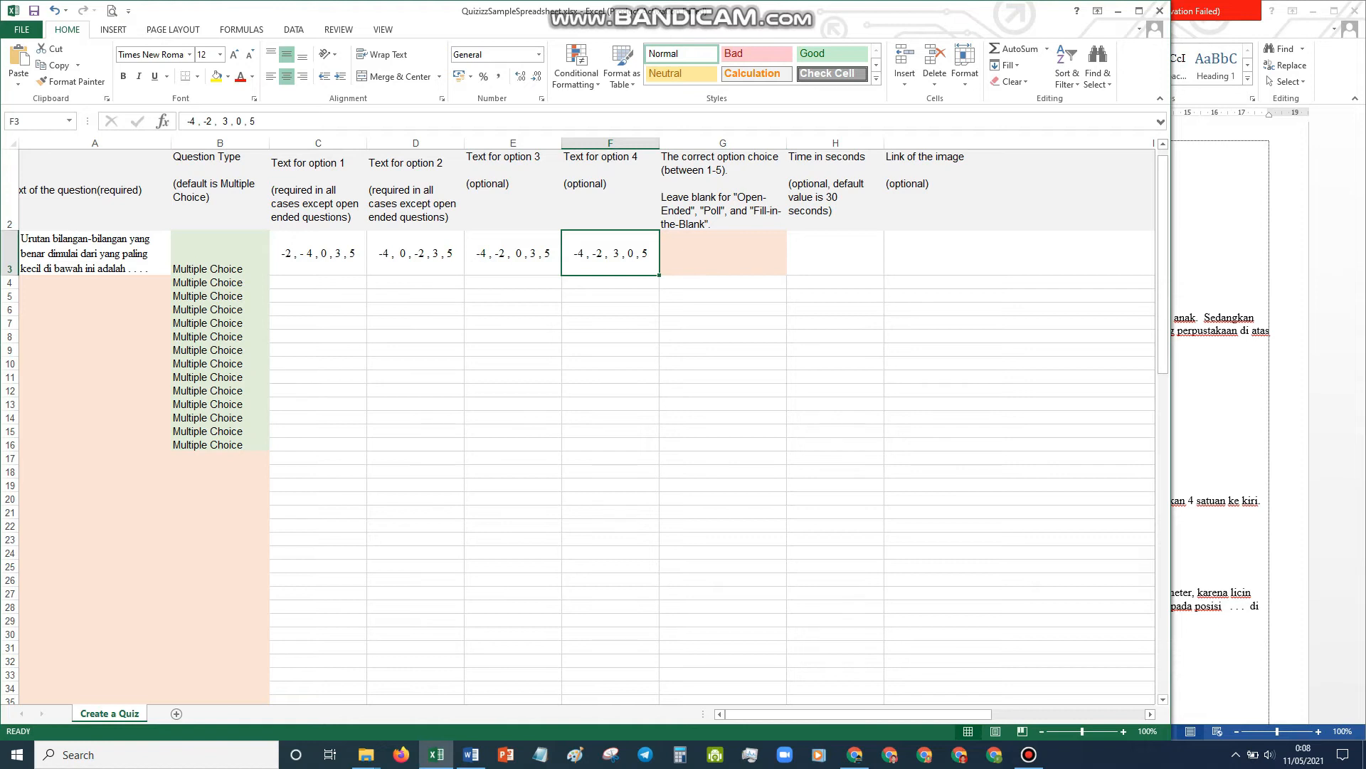
click(318, 253)
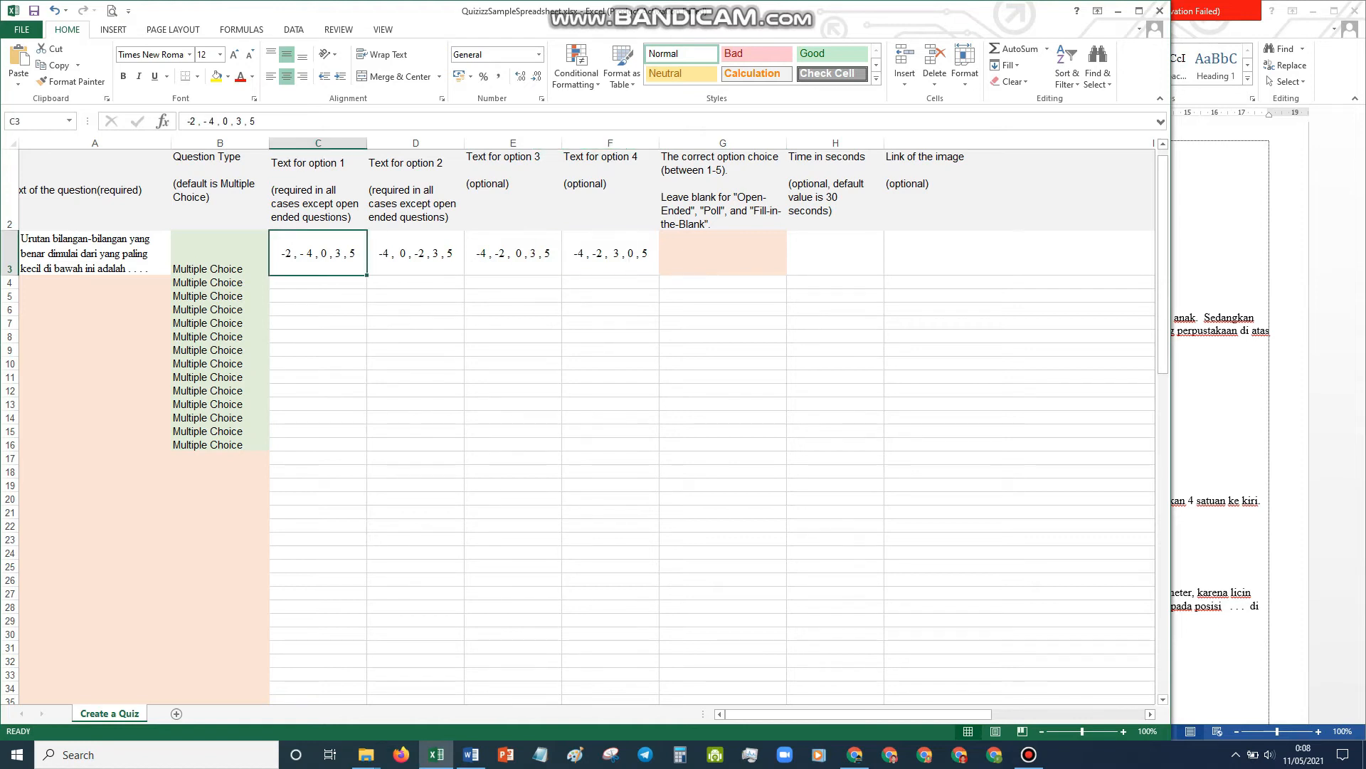
- Enter 1 as the correct option choice in cell G3
click(723, 253)
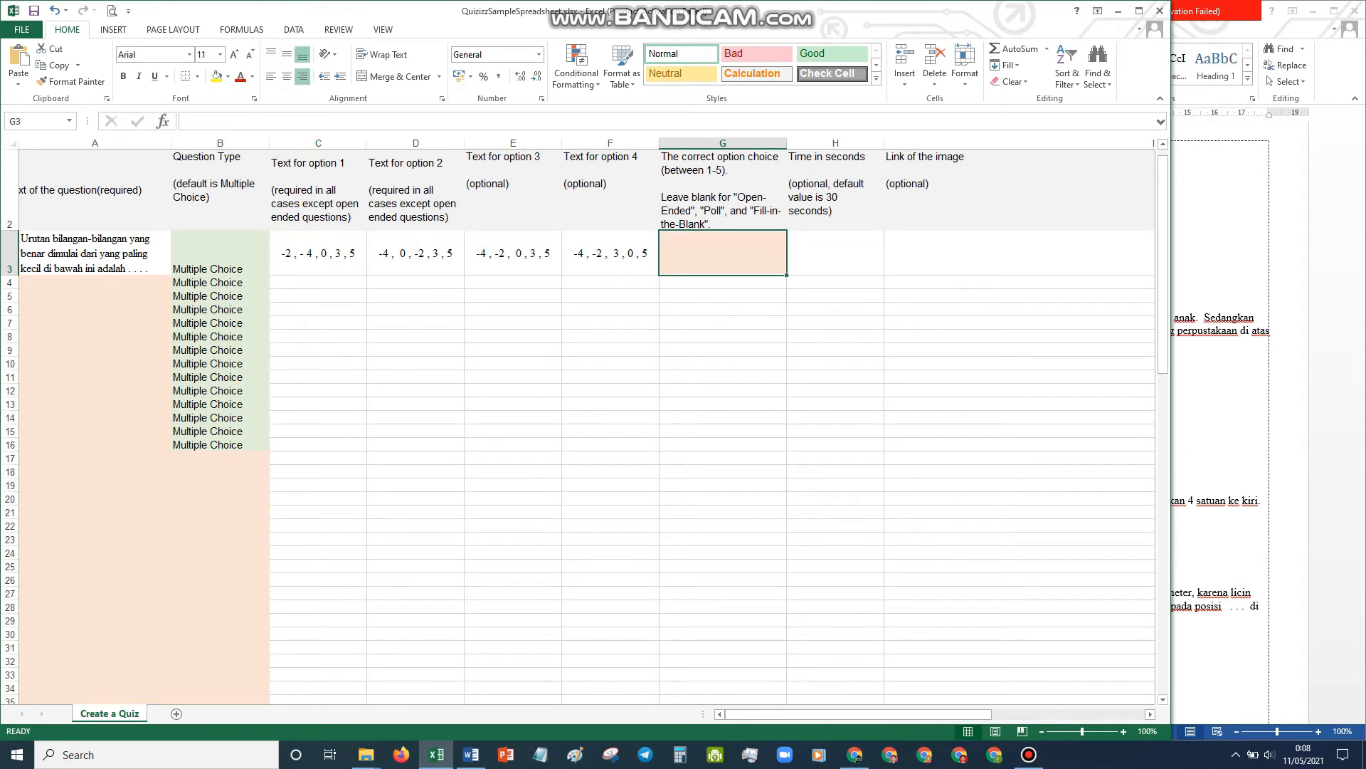
text(1)
key(Tab)
key(Left)
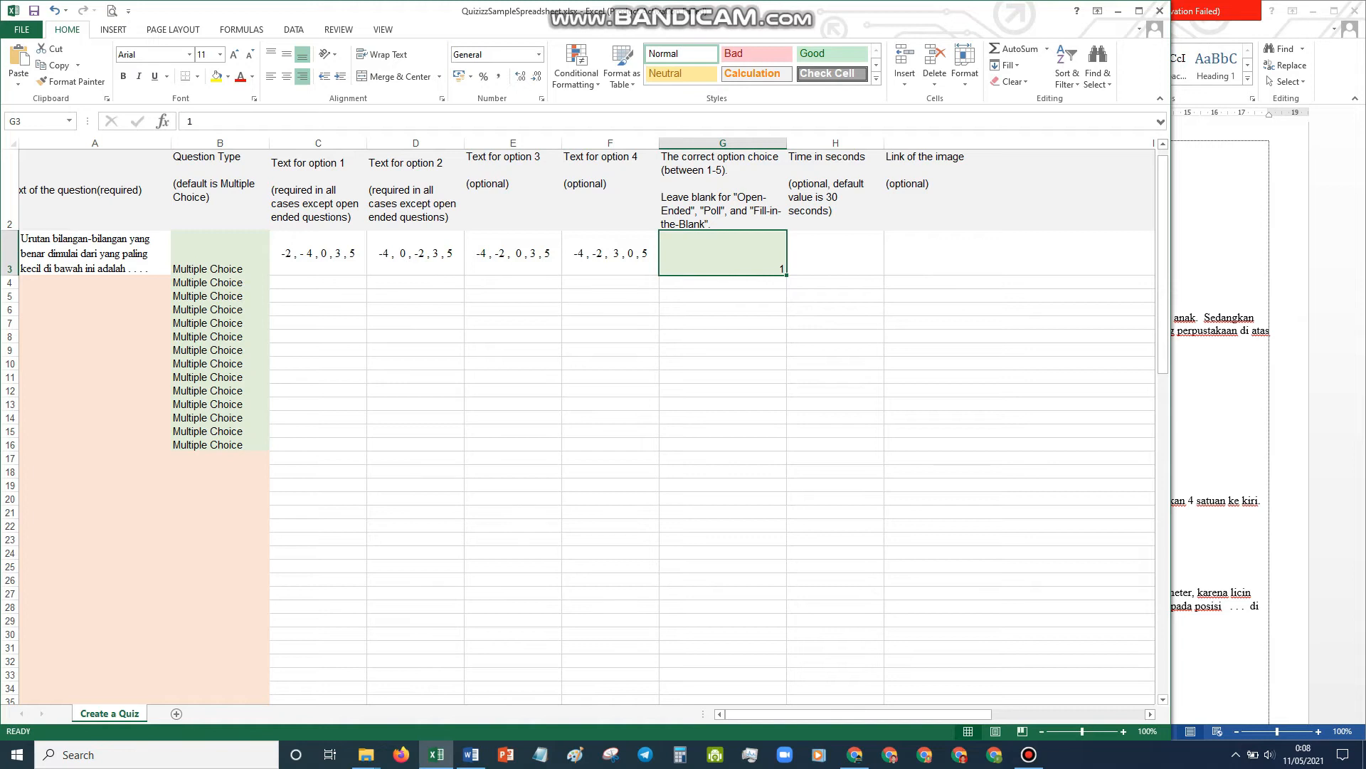
- Compare the answer options in row 3 and set the correct option choice in G3 to 3
click(415, 253)
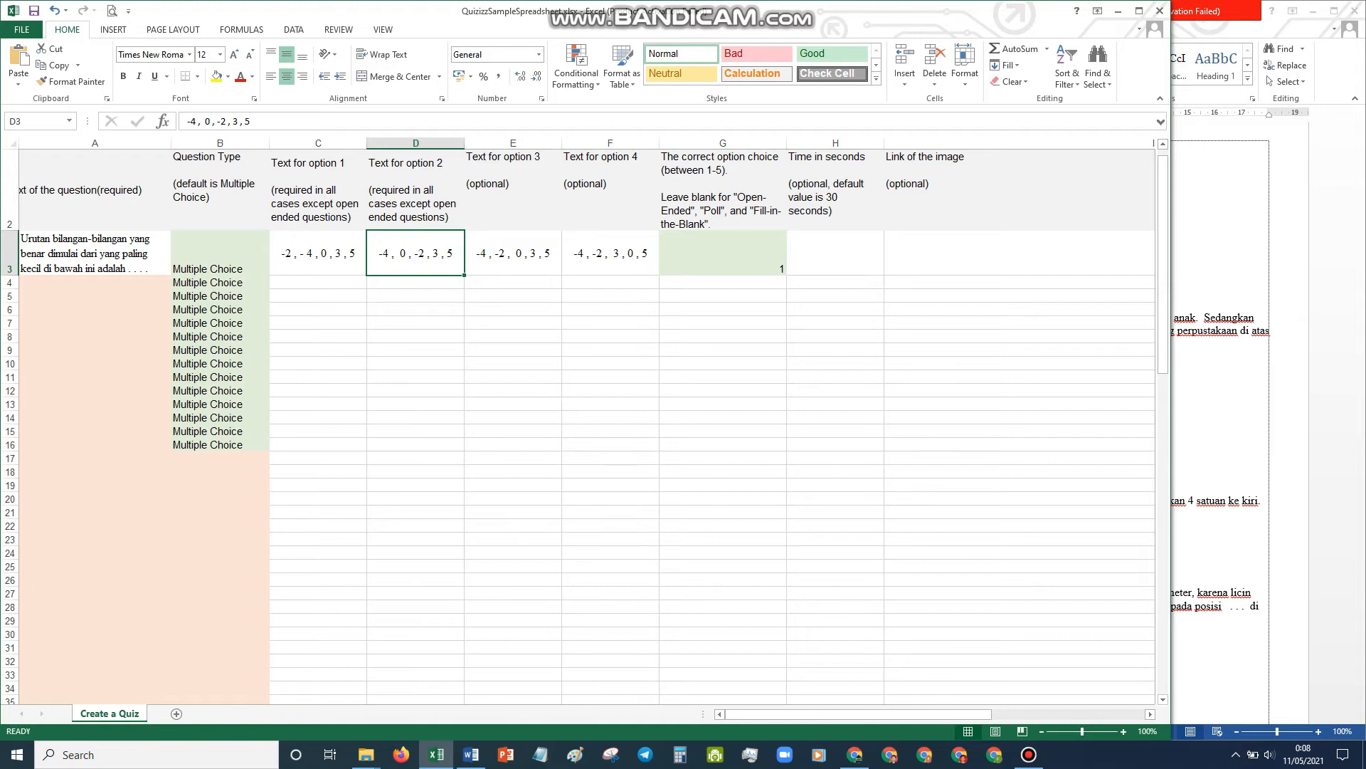
click(513, 253)
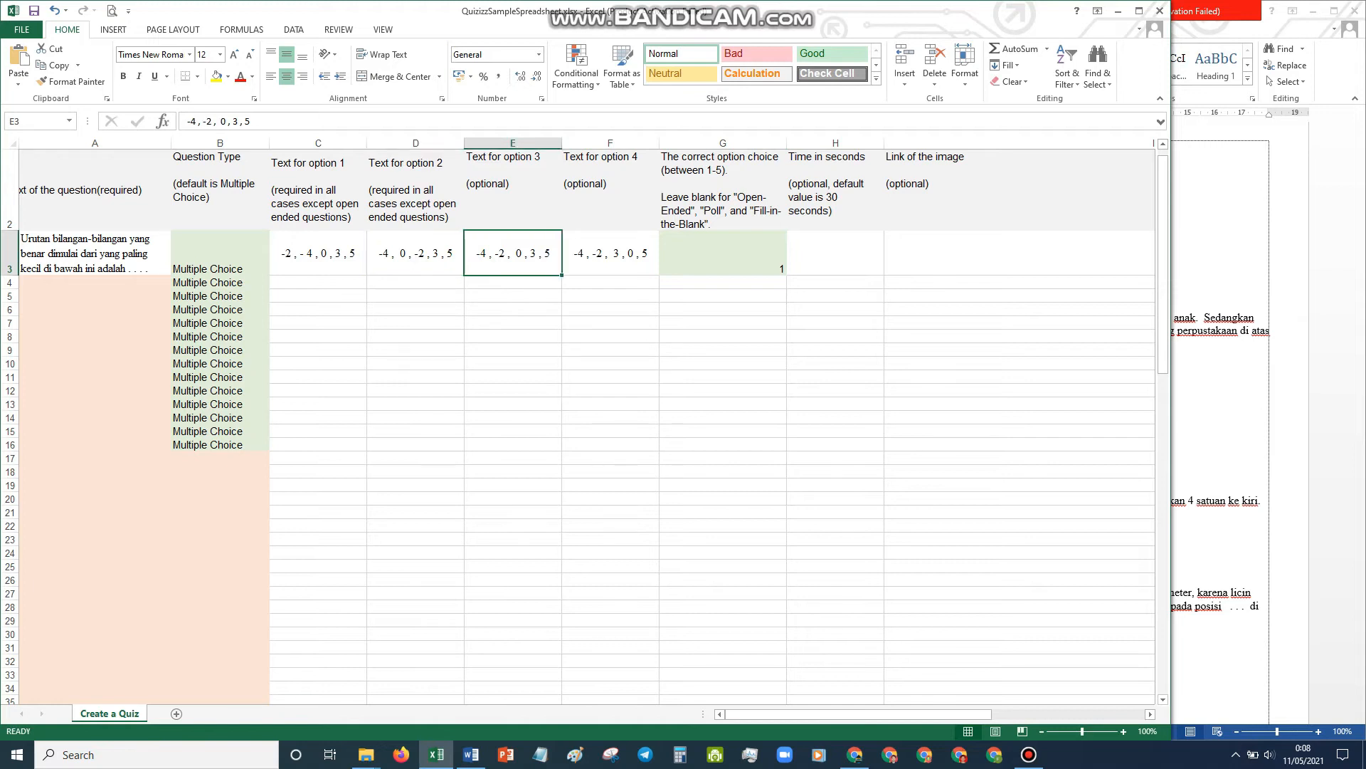
click(318, 253)
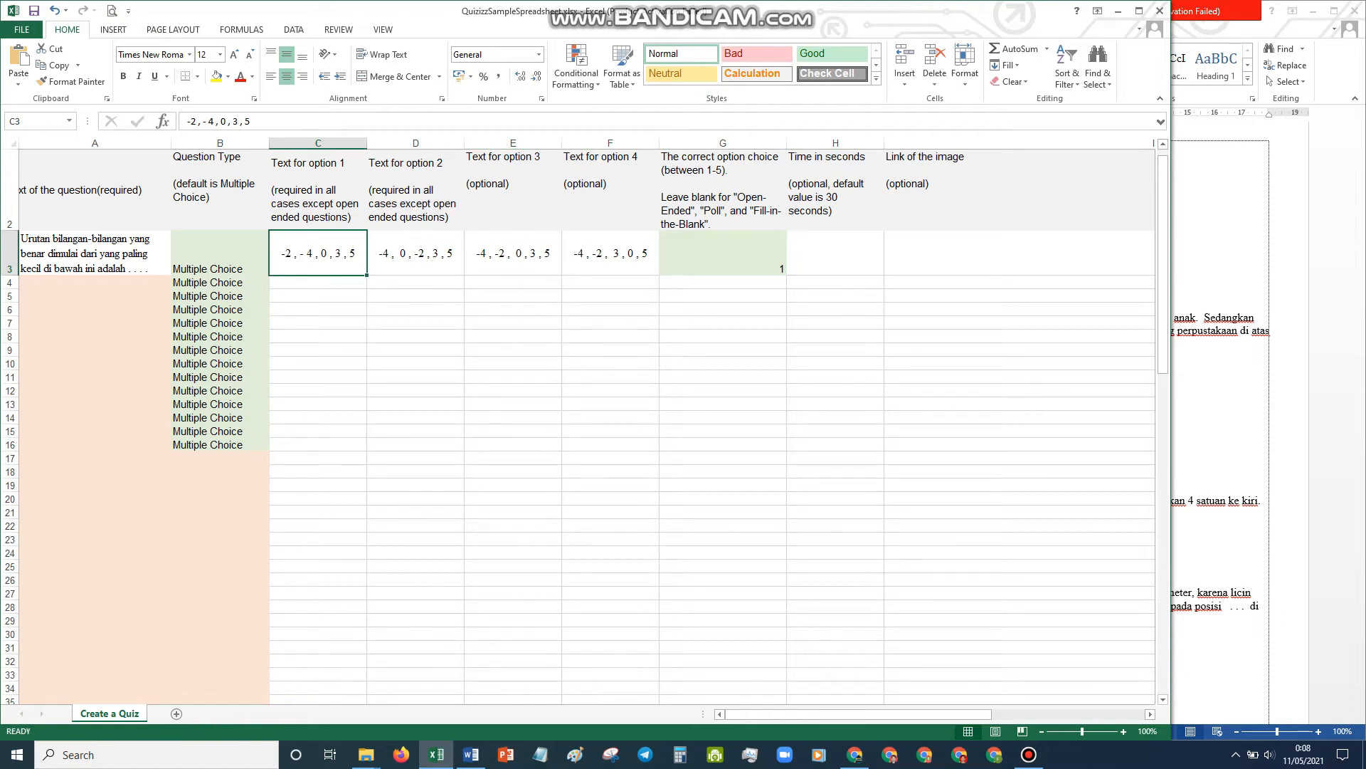
click(513, 253)
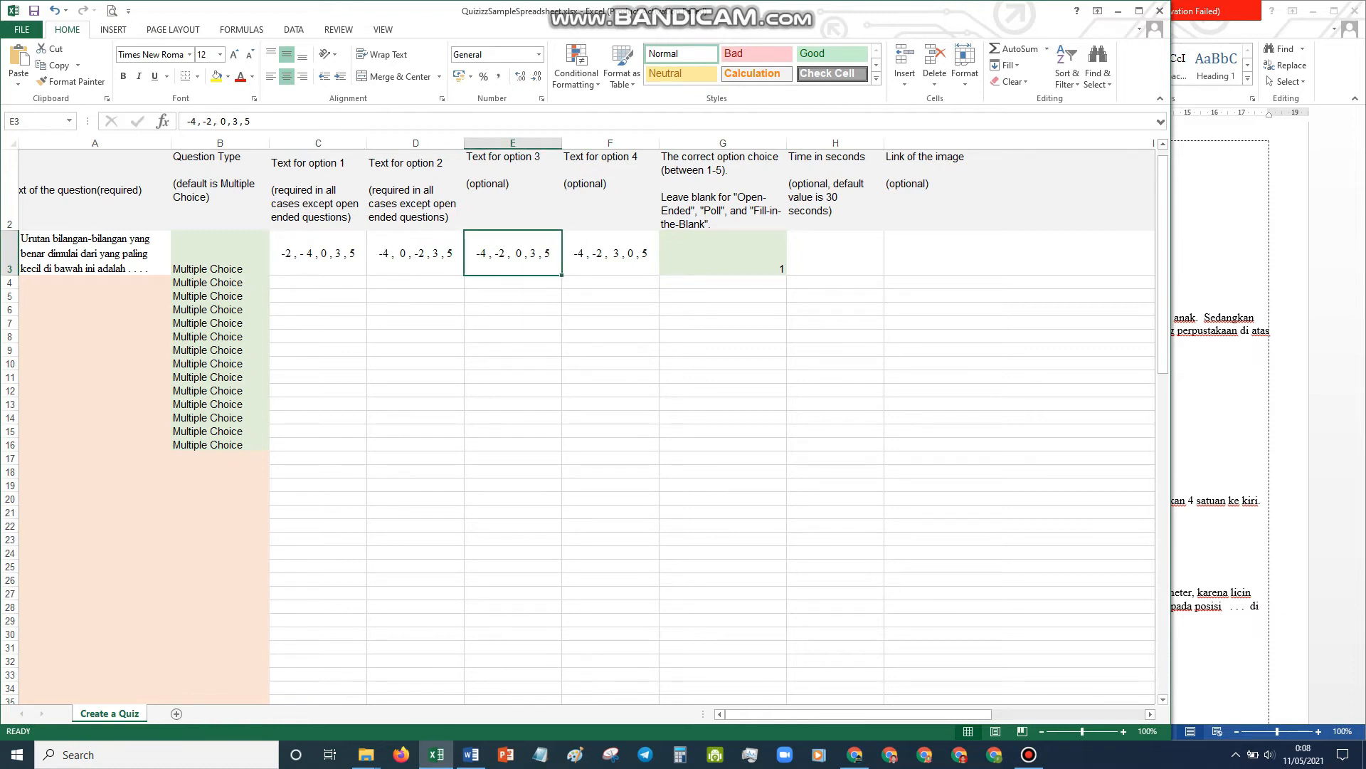
click(723, 254)
text(3)
key(Tab)
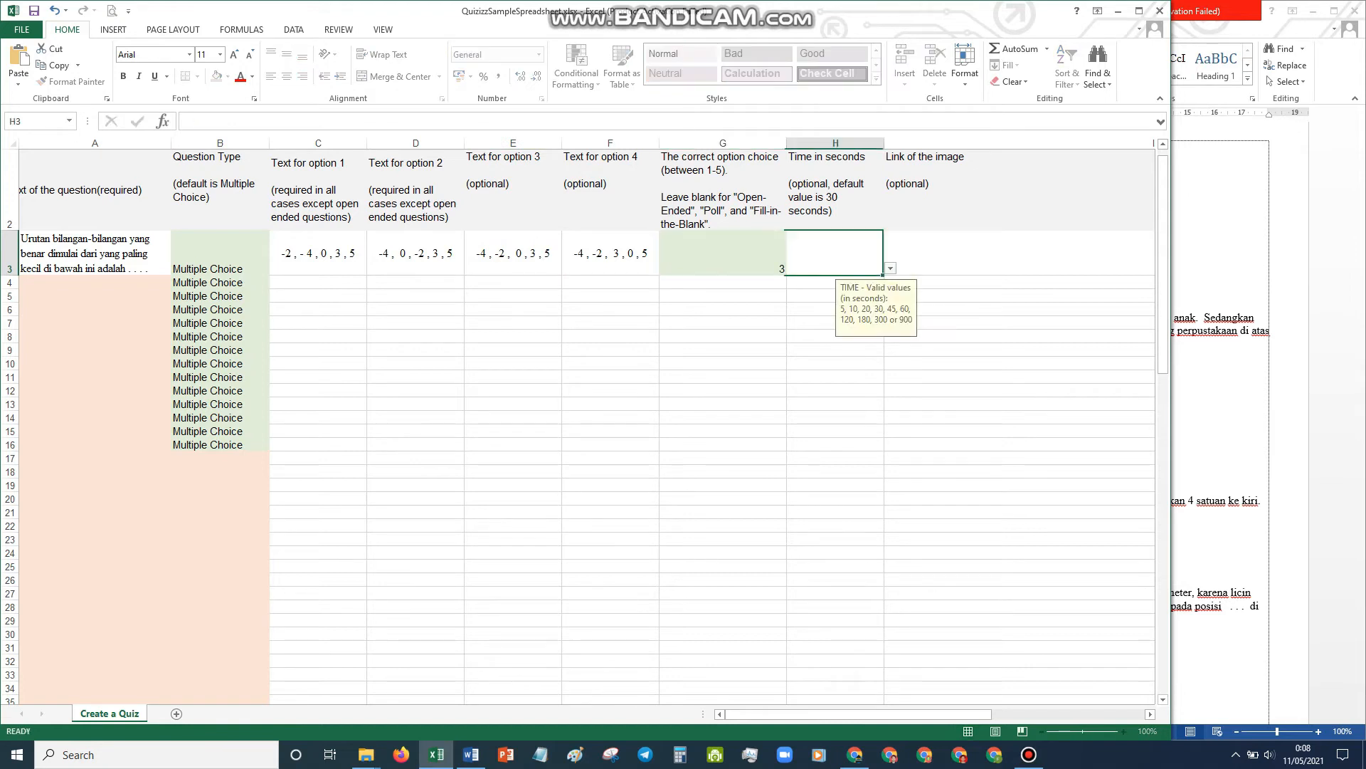
click(513, 253)
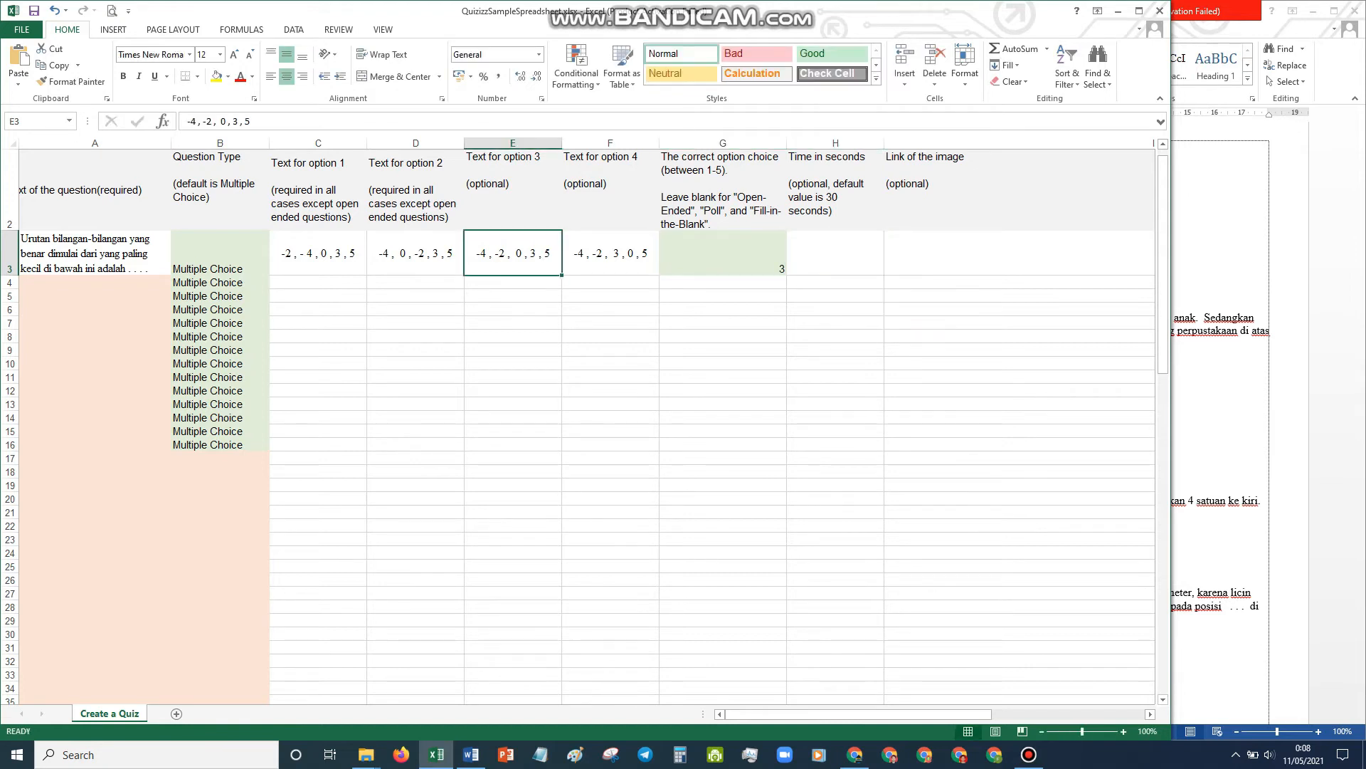
- Compare the time choices for cell H3 with the time limits of a new multiple-choice question in the Quizizz editor, then return to Excel
click(835, 254)
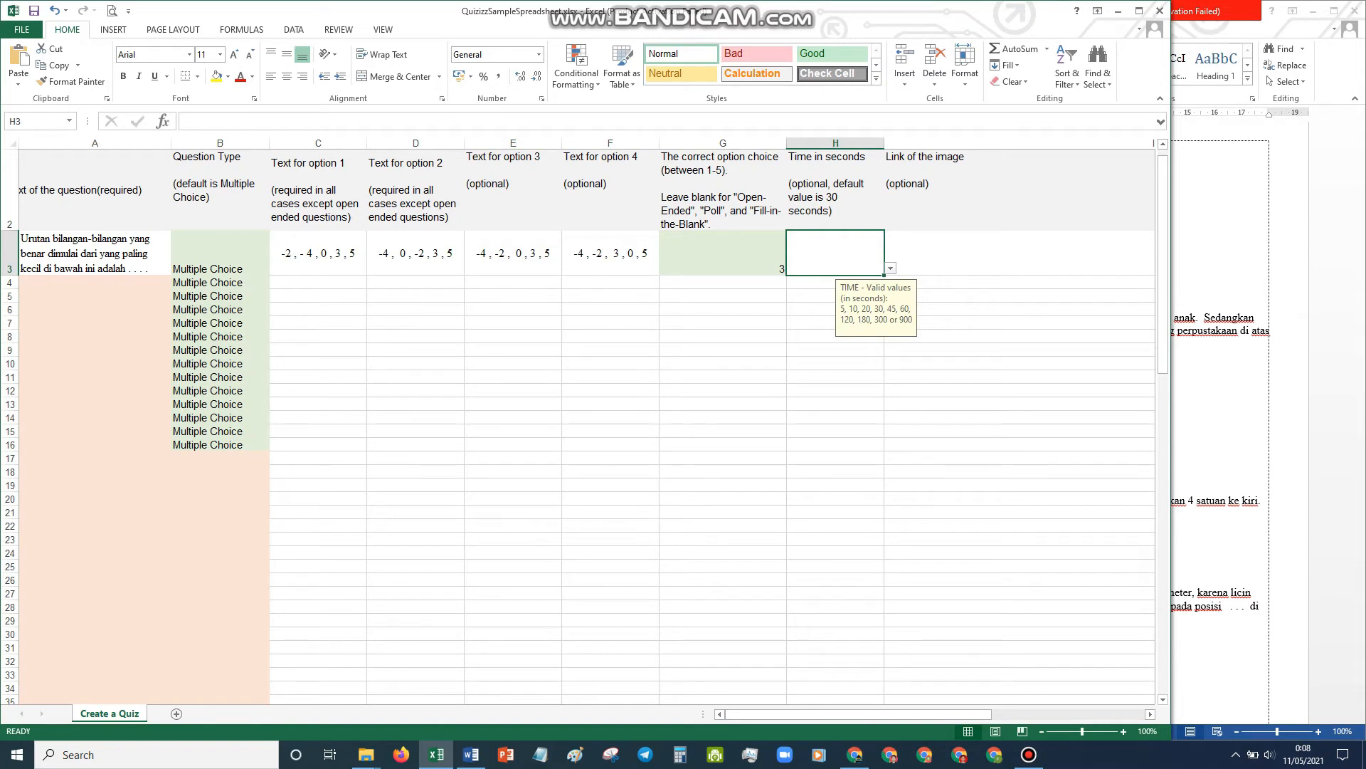
click(890, 268)
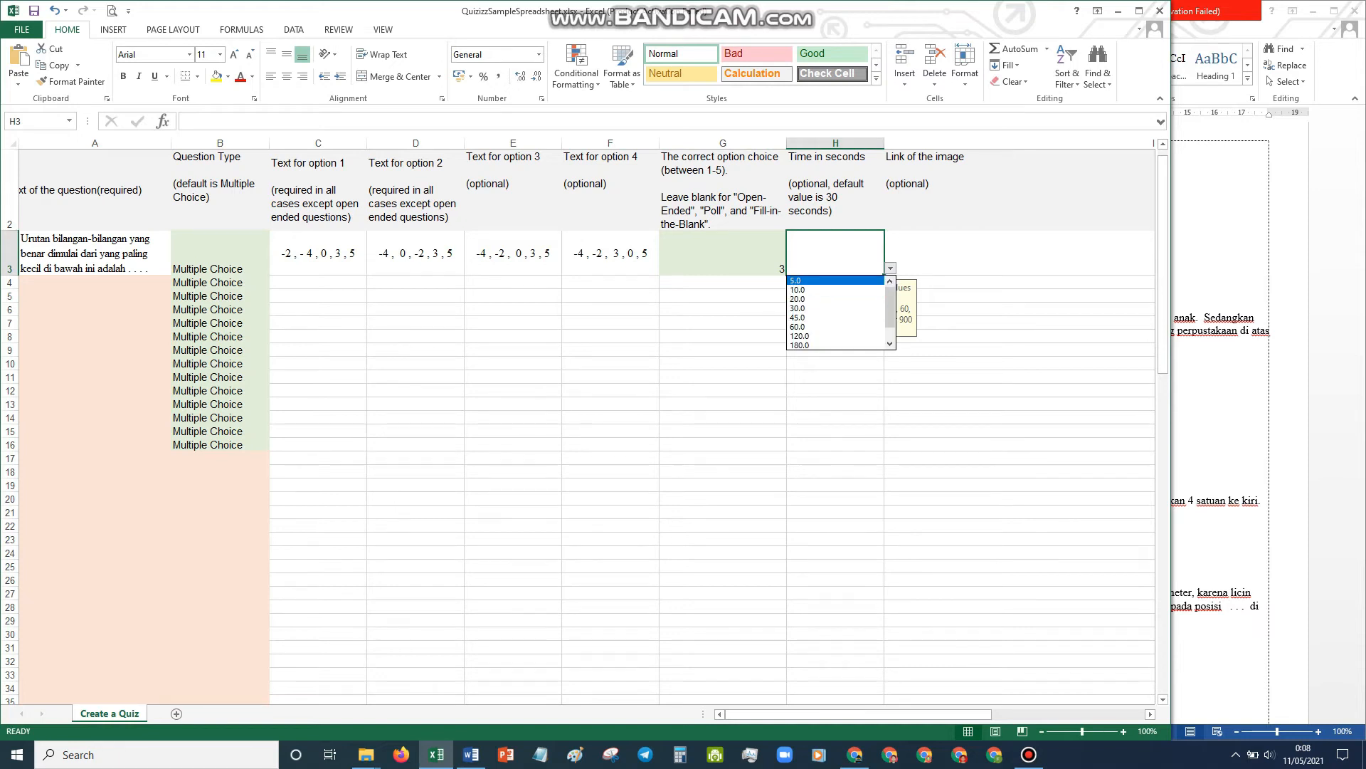
click(855, 754)
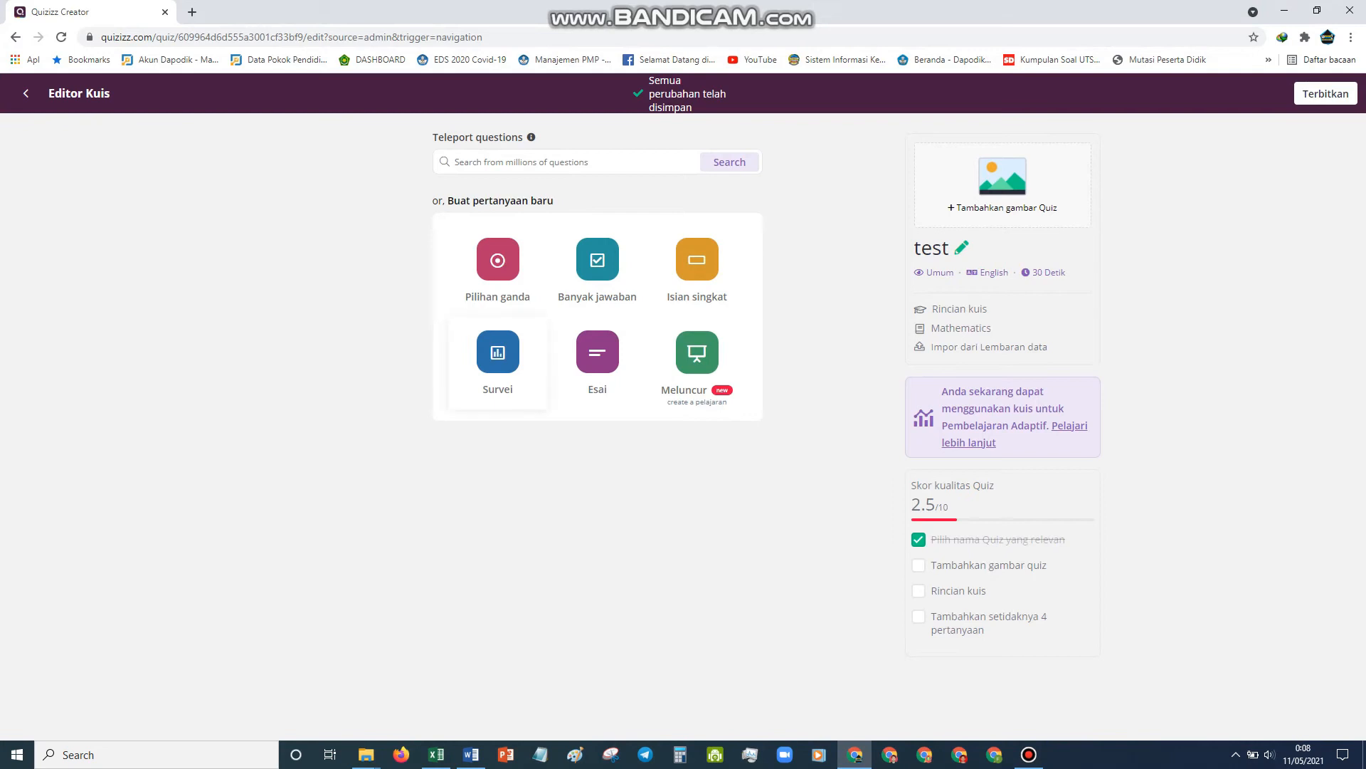
click(497, 267)
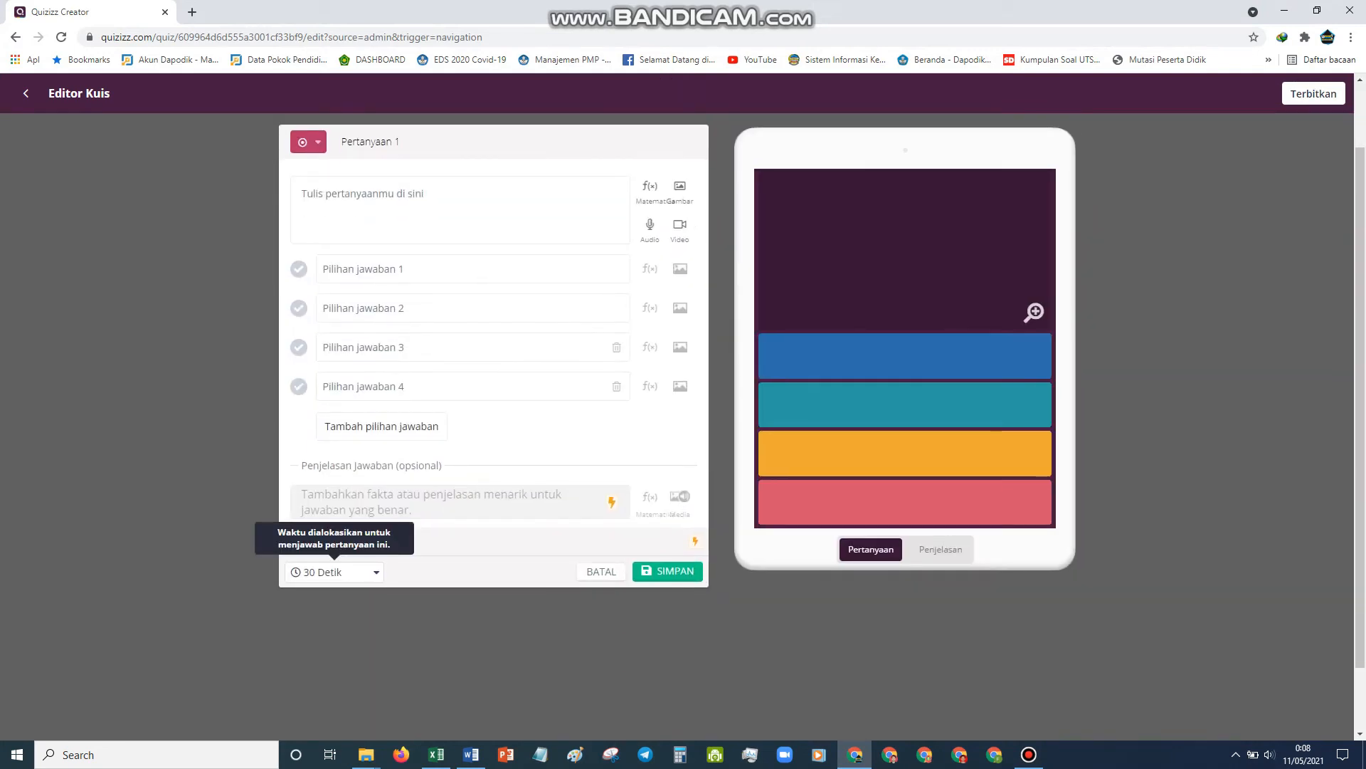
click(333, 572)
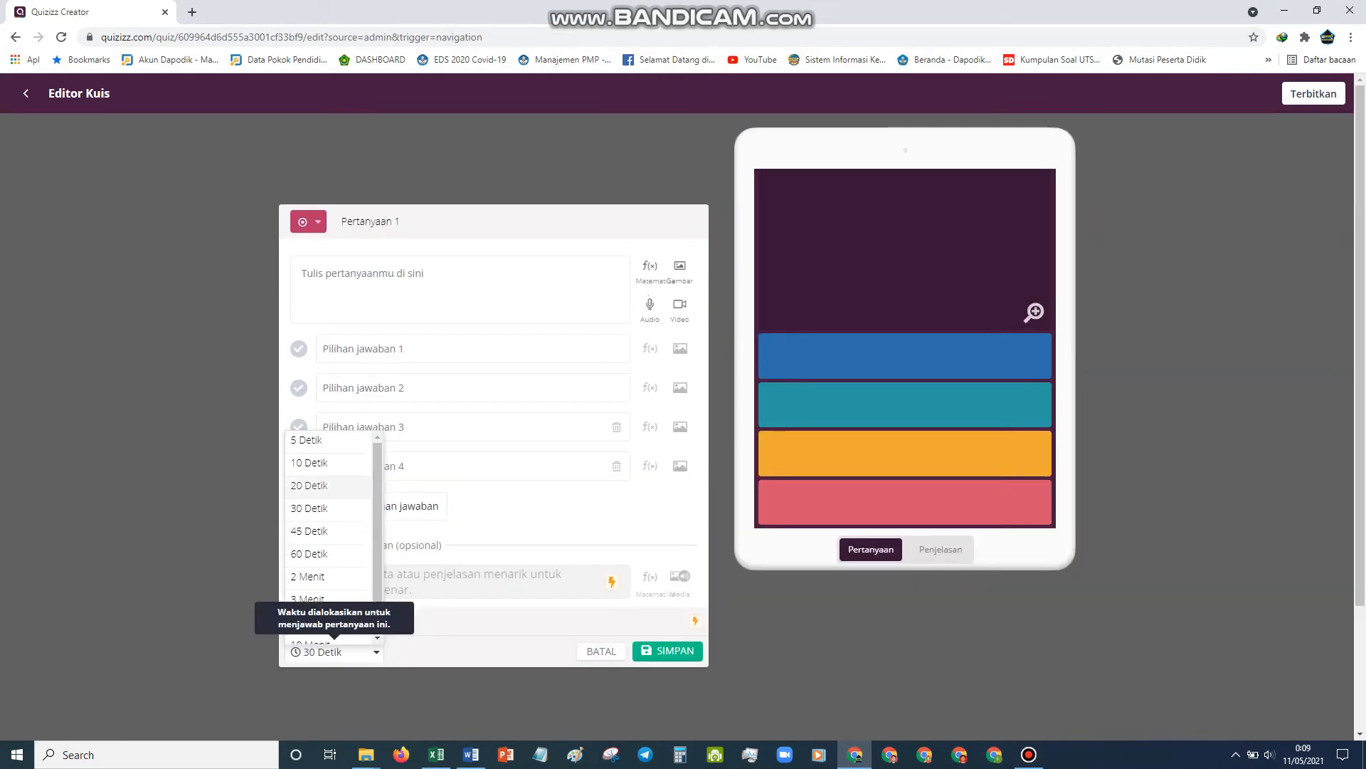
scroll(331, 443, down, 4)
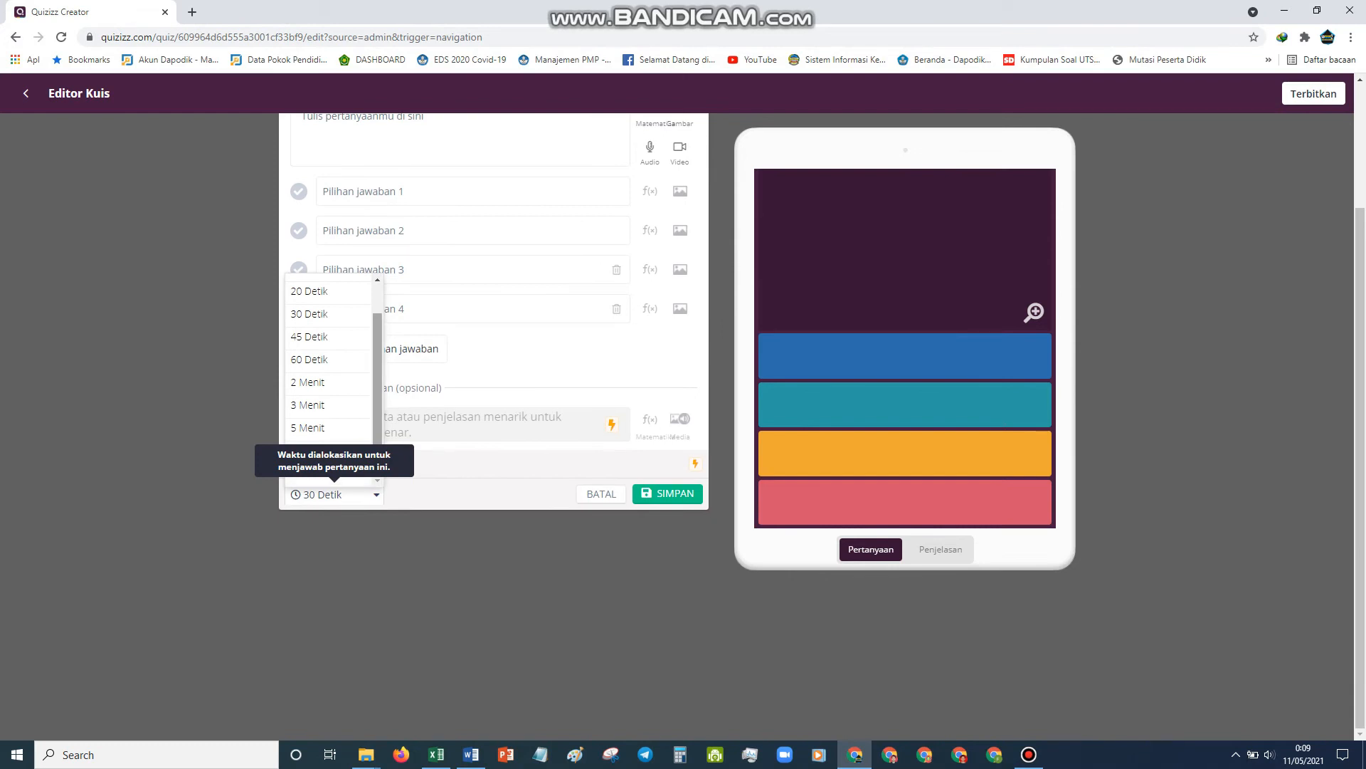
click(334, 495)
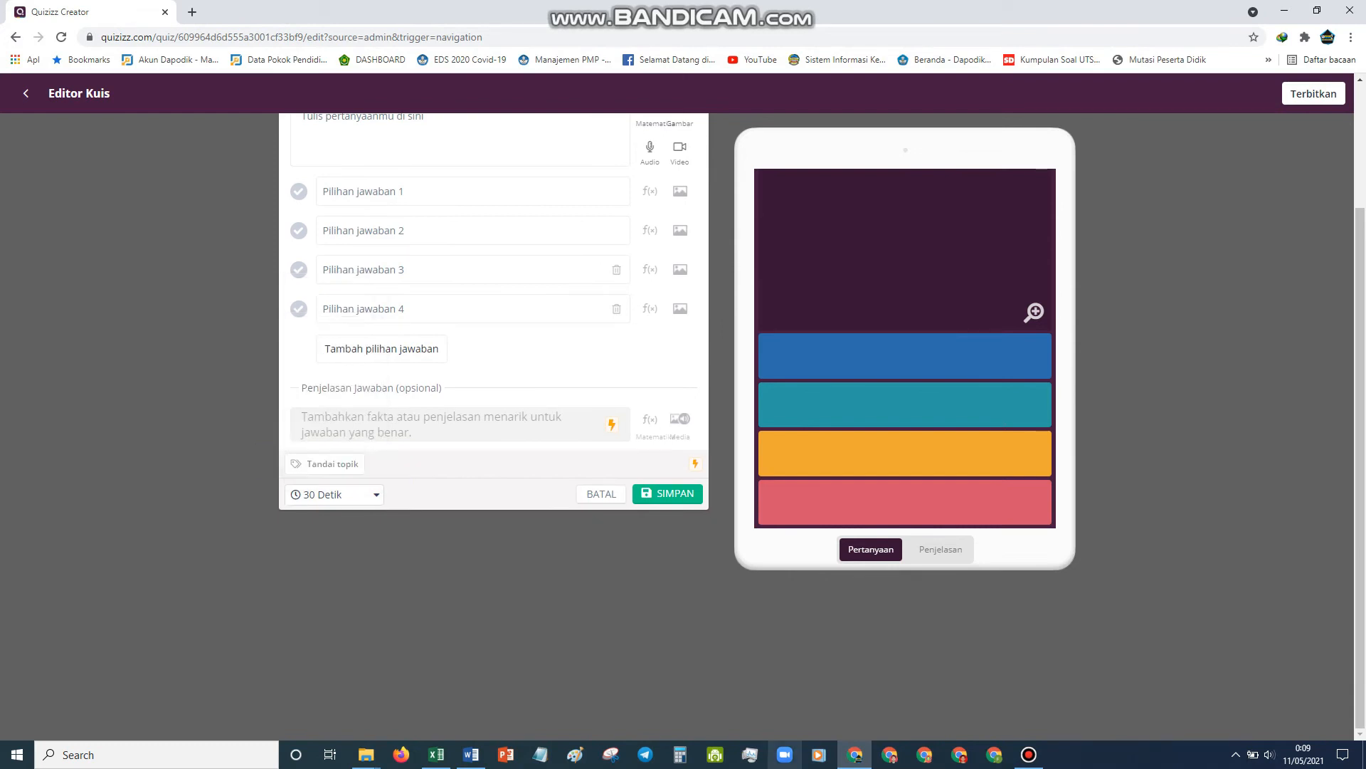
key(alt+Tab)
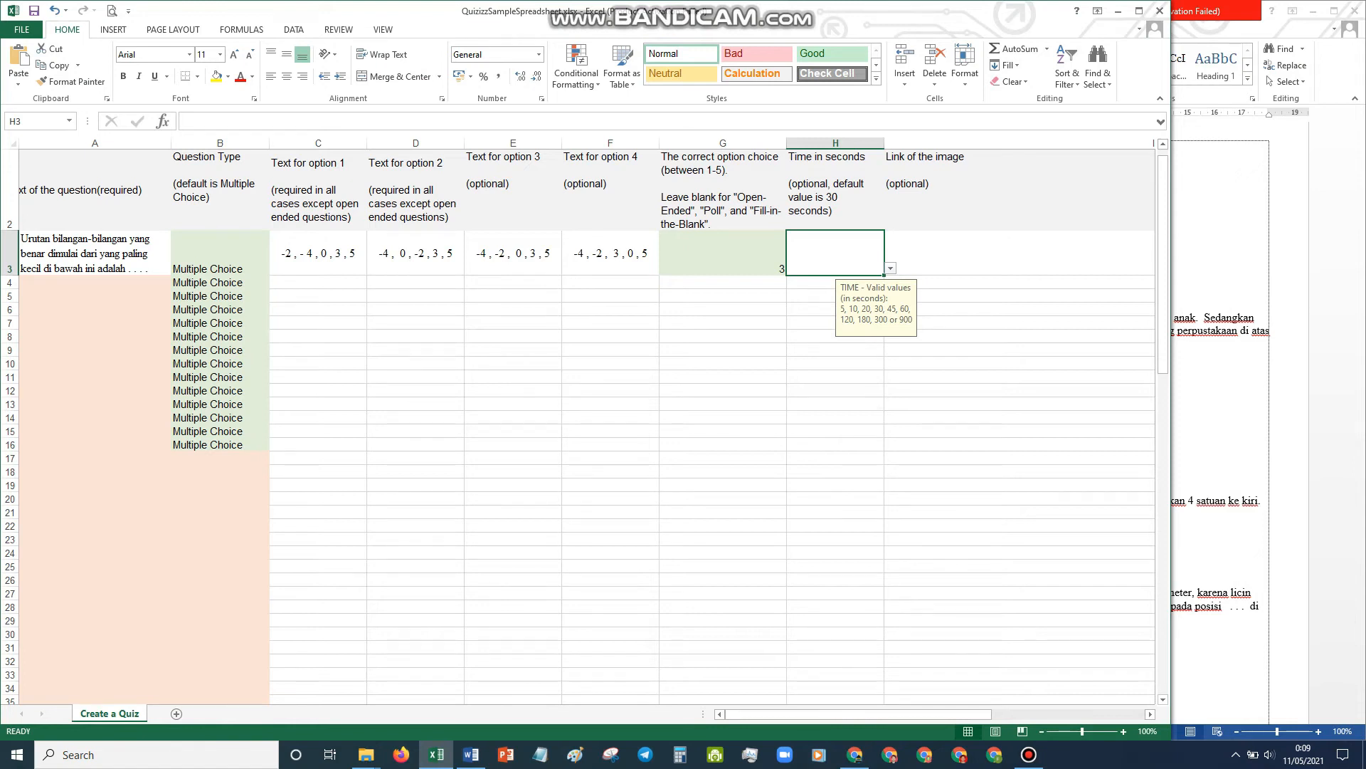
- Set the time in seconds for the first question in cell H3 to 120.0
click(890, 269)
key(Down)
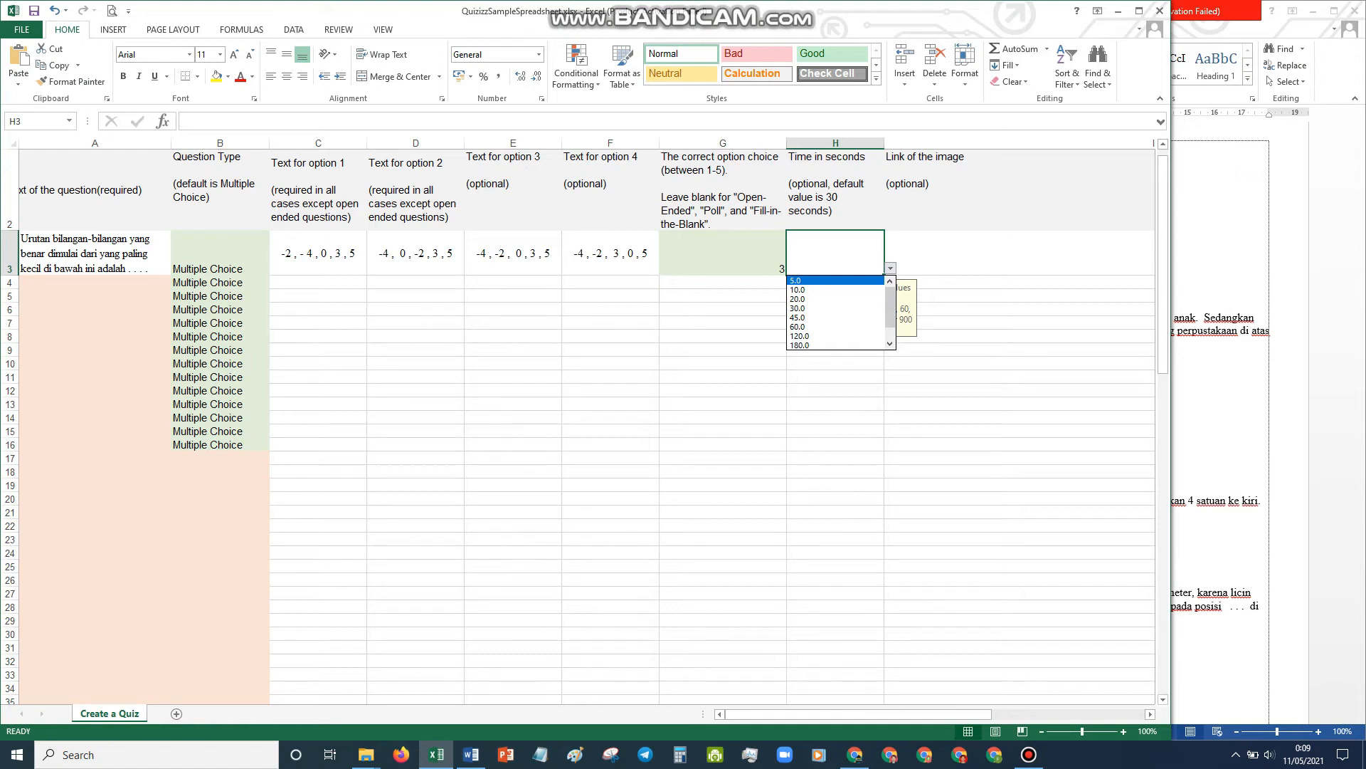
key(Down)
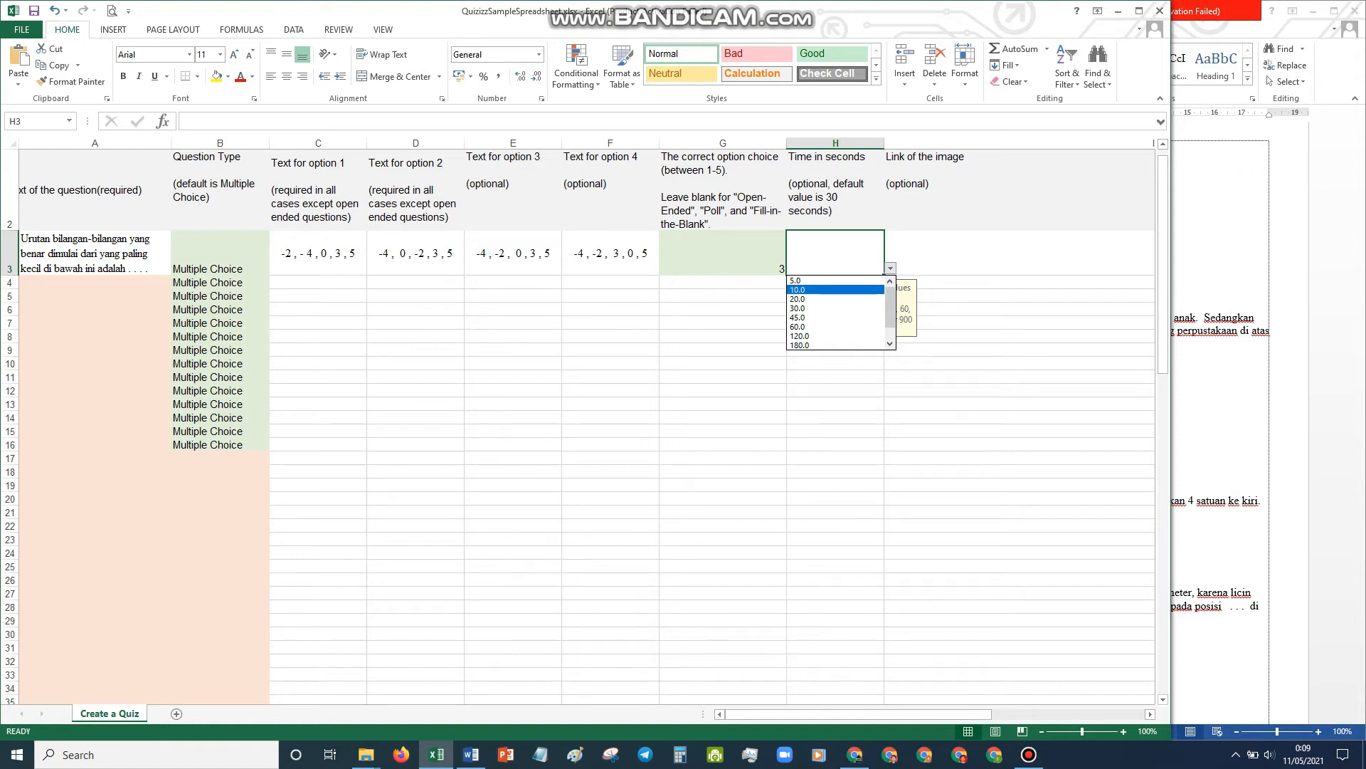
key(Up)
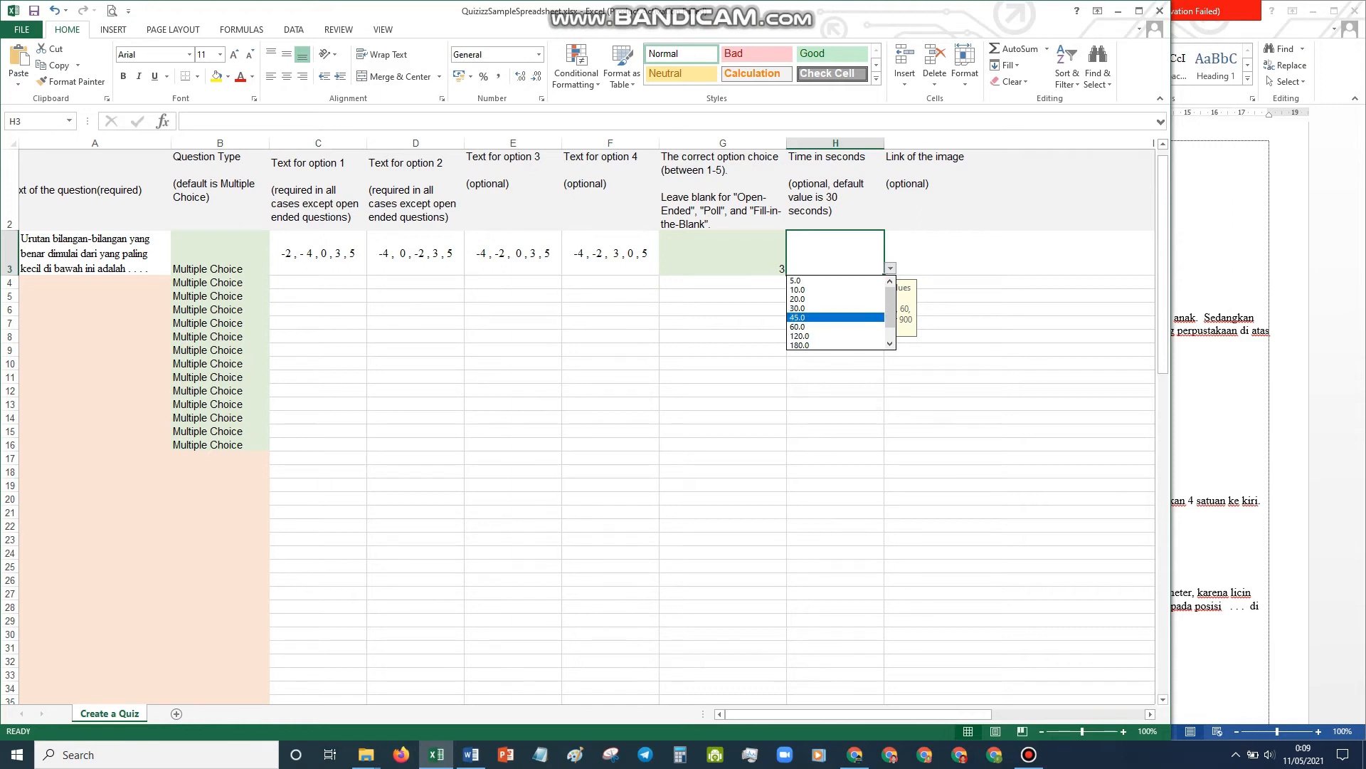
click(835, 336)
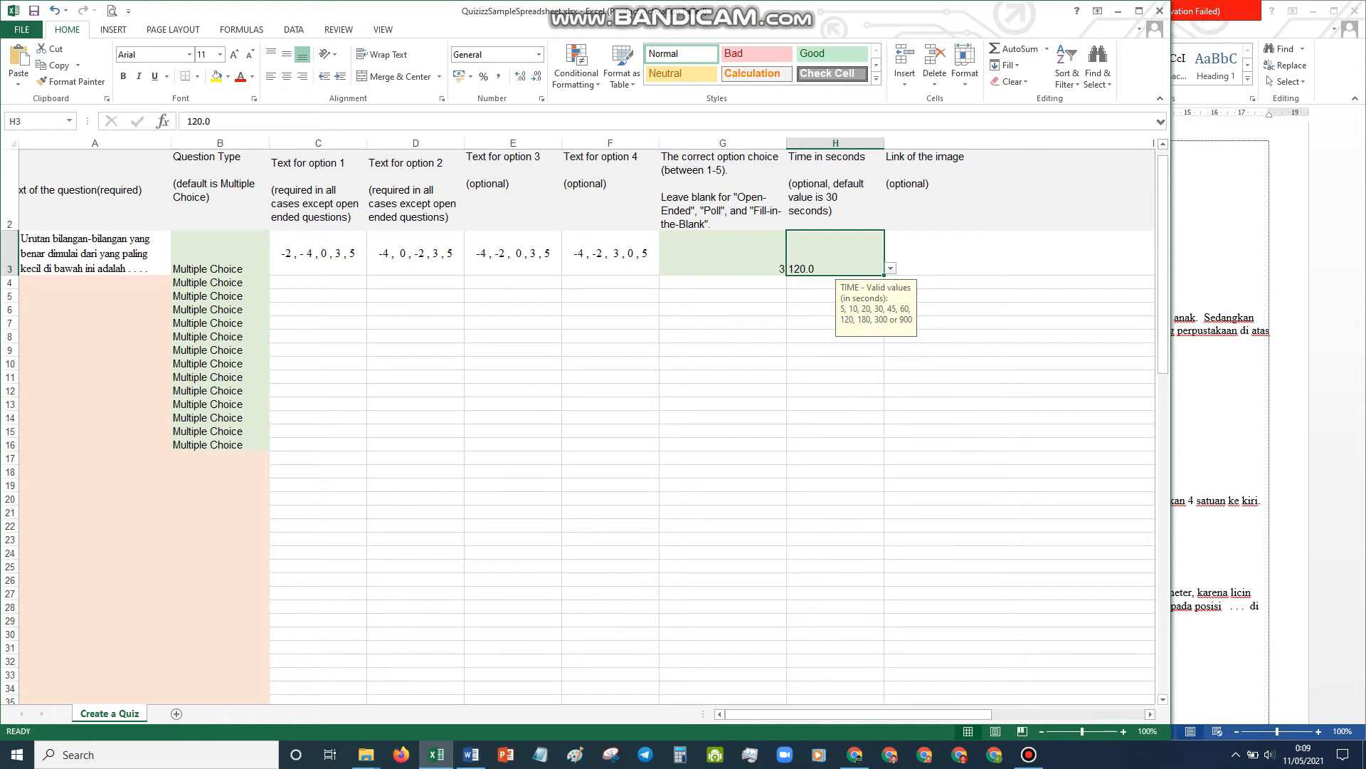
key(Left)
key(Left)
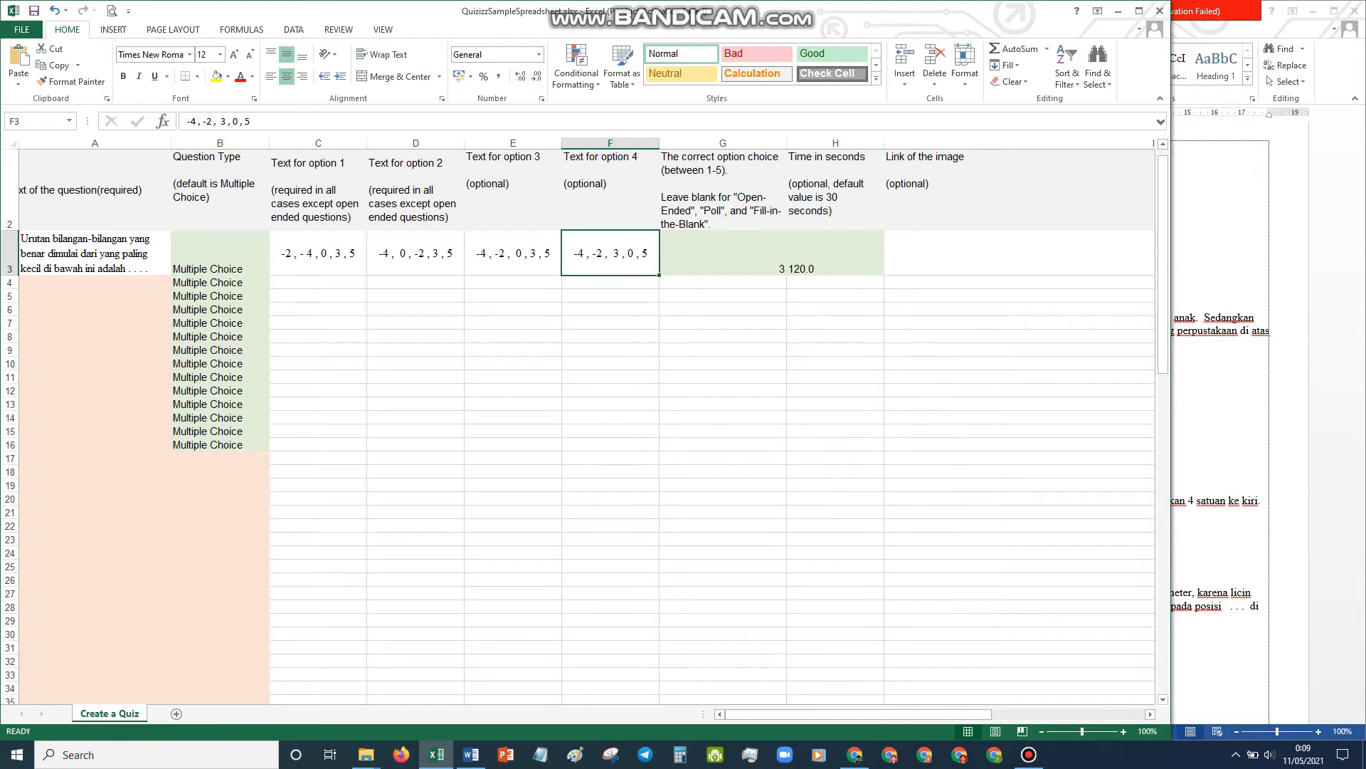
key(Left)
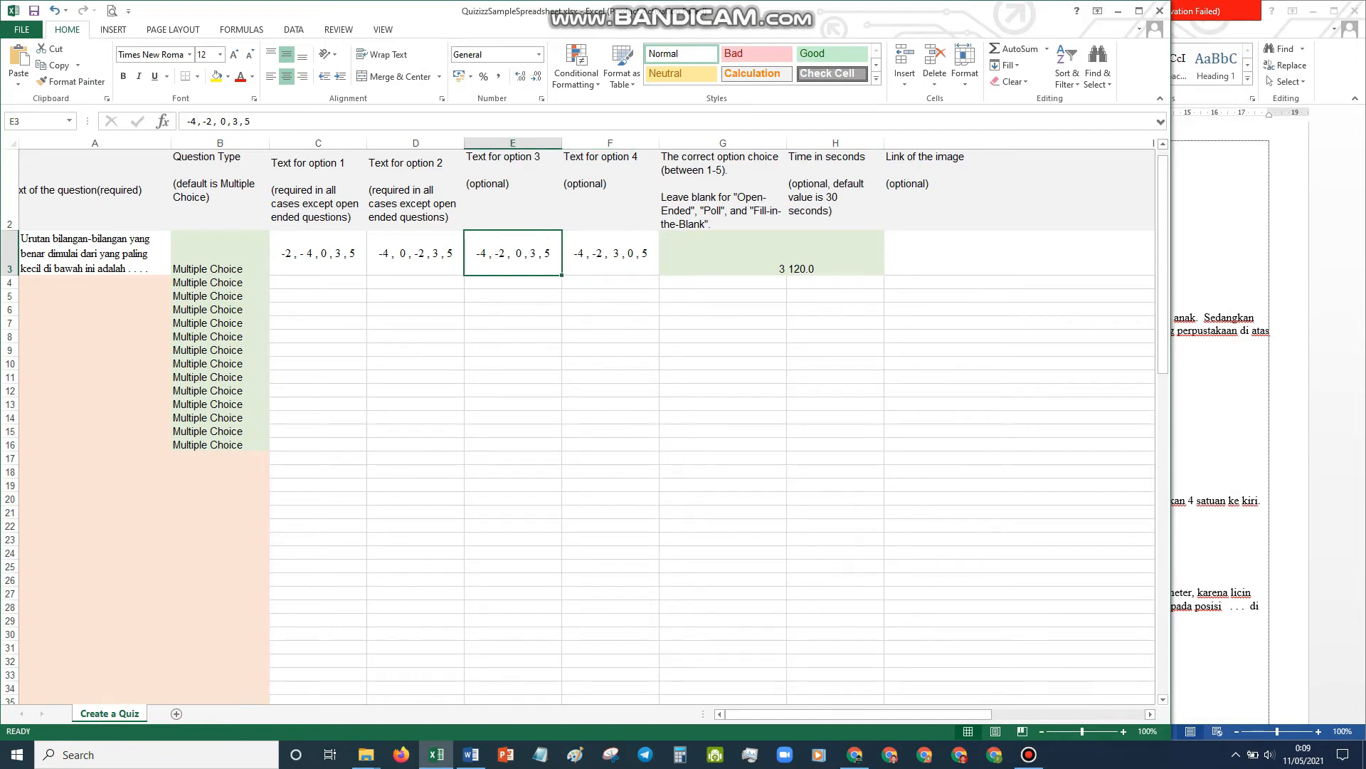
click(836, 253)
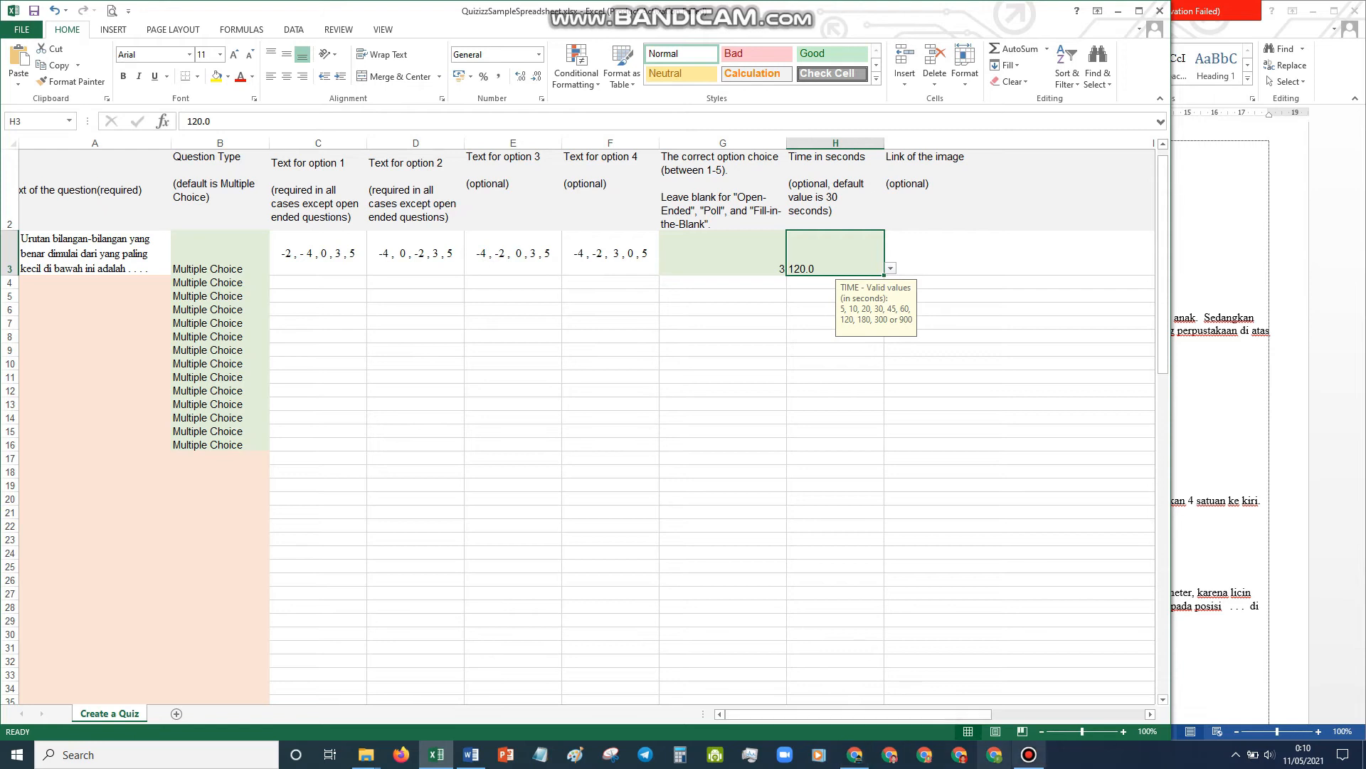
click(1029, 754)
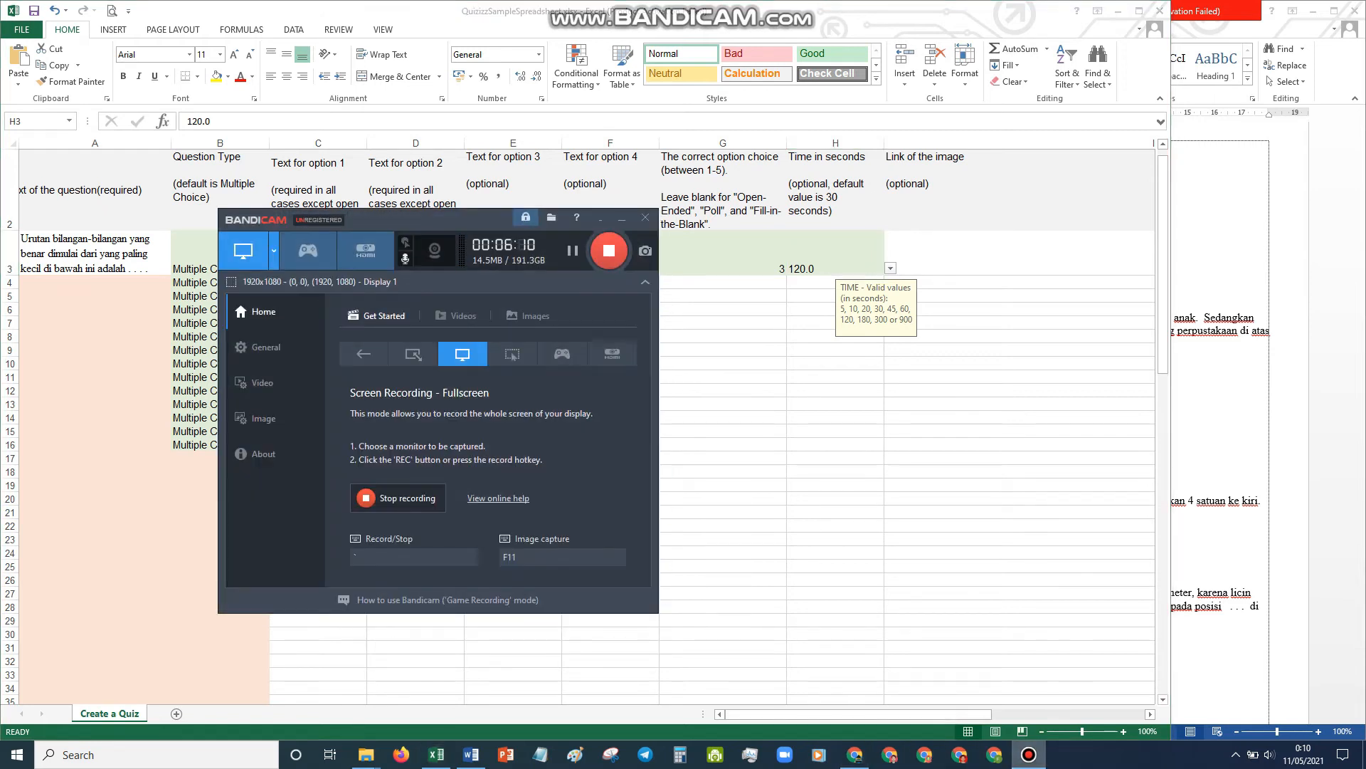
click(1029, 754)
click(854, 754)
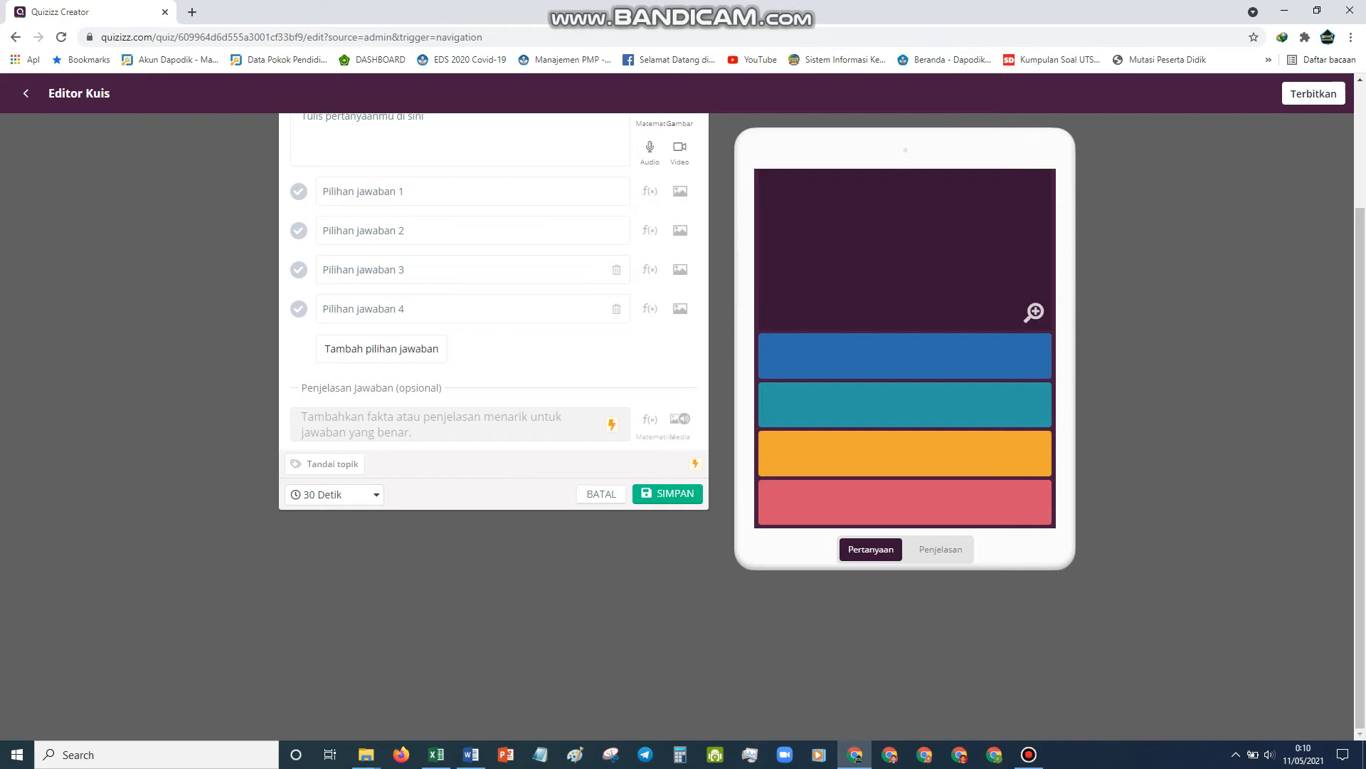
mouse_move(437, 754)
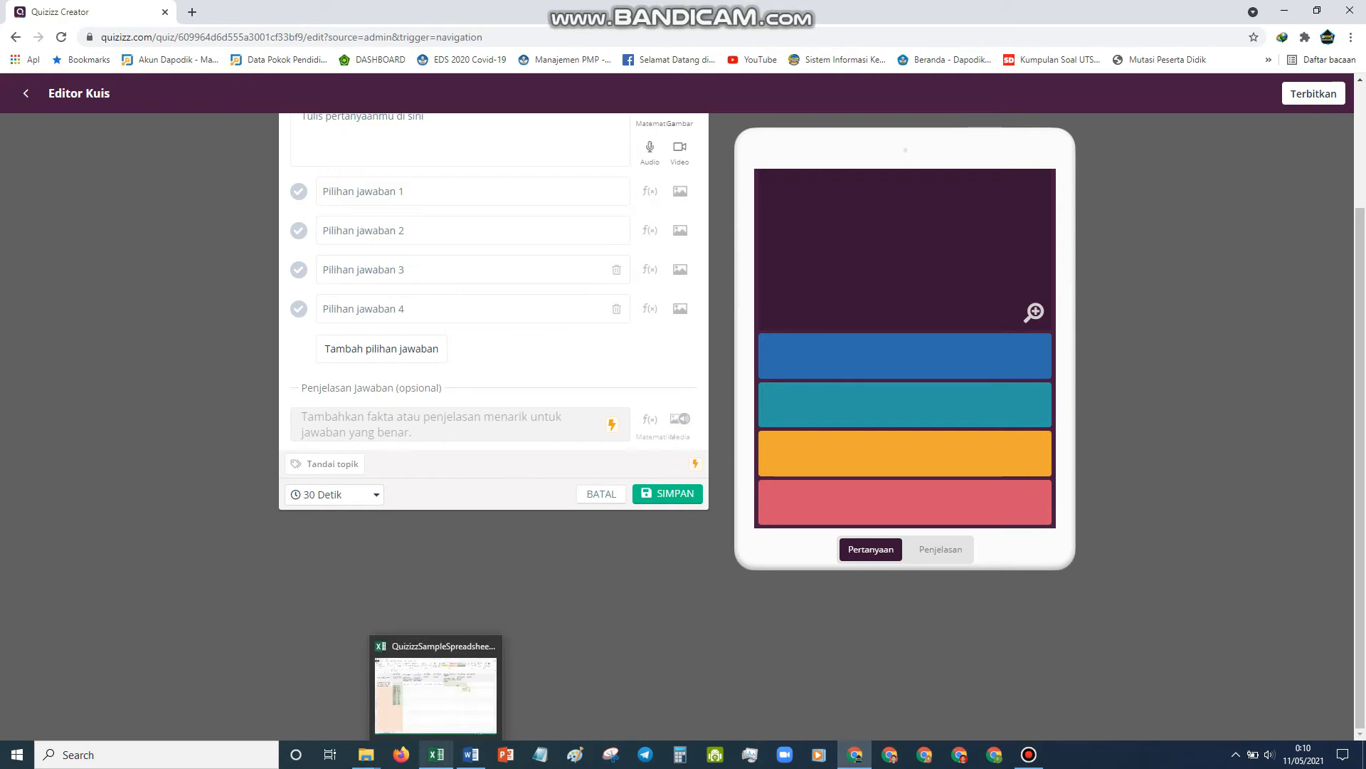
click(436, 683)
click(416, 363)
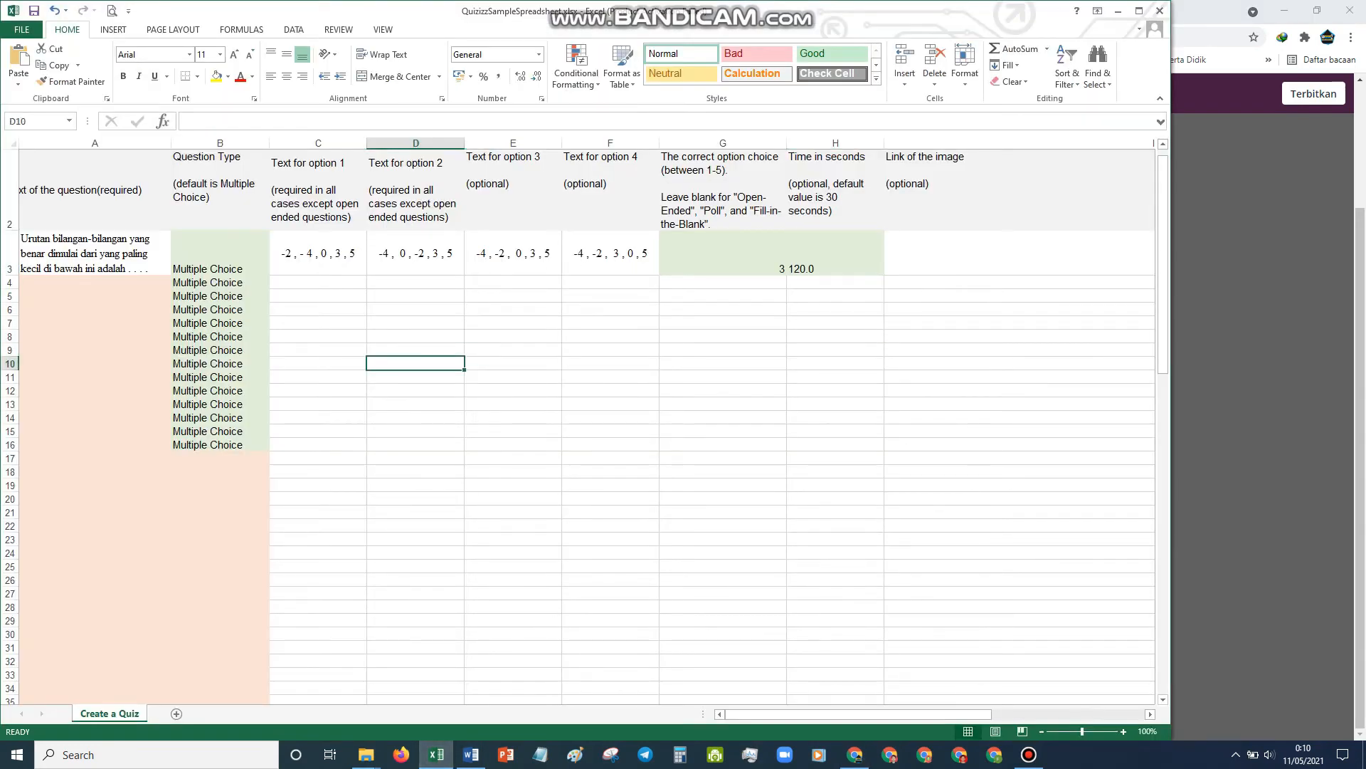
drag(213, 281, 214, 444)
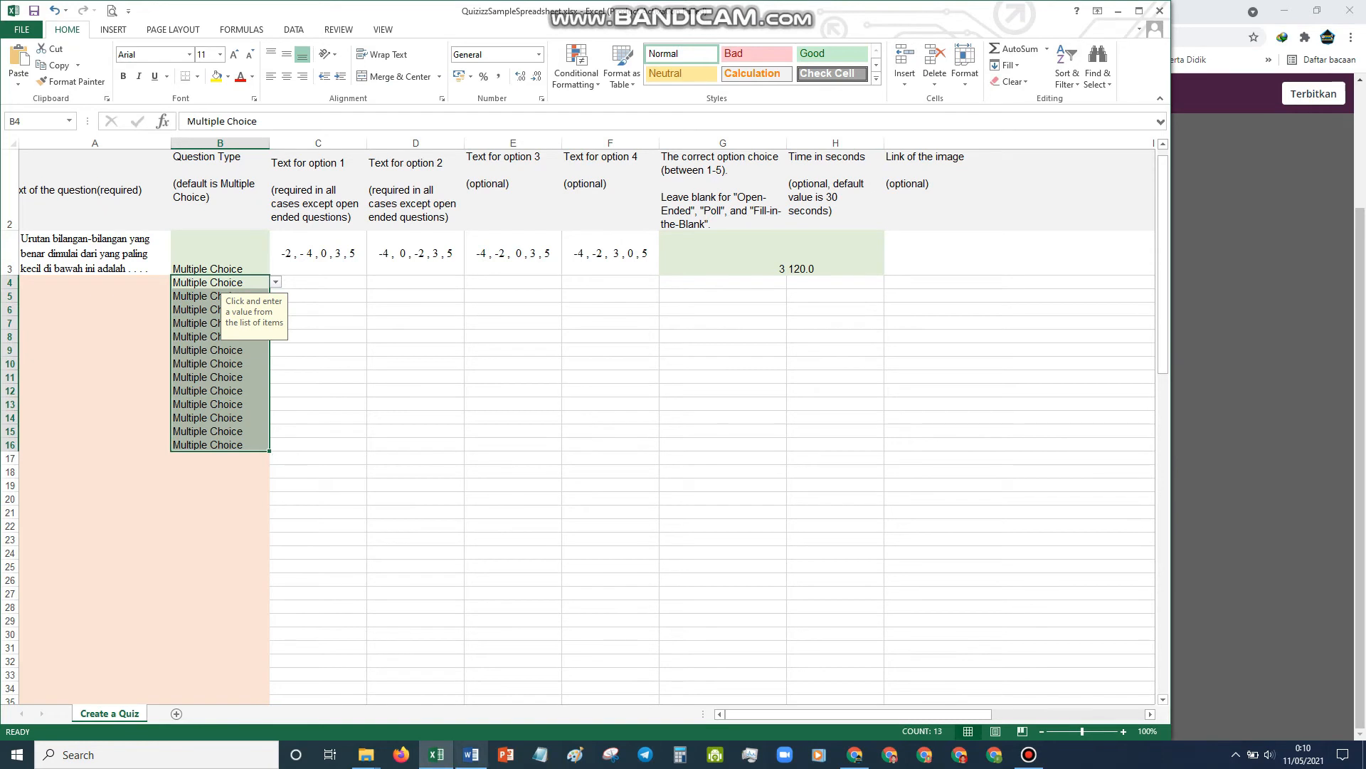
- Examine the number-line question and its picture in the Word document, and the image link cell I3 in Excel
click(471, 754)
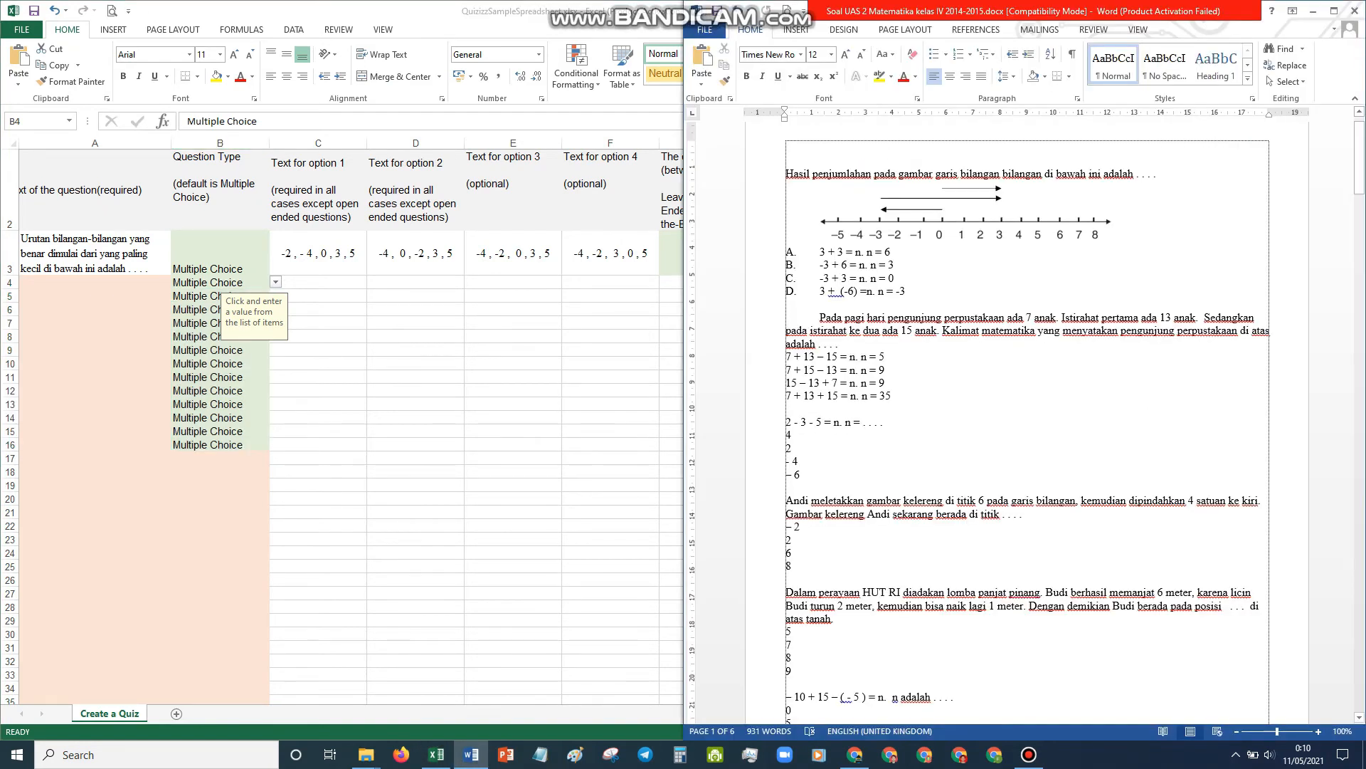
click(966, 229)
drag(786, 173, 1160, 174)
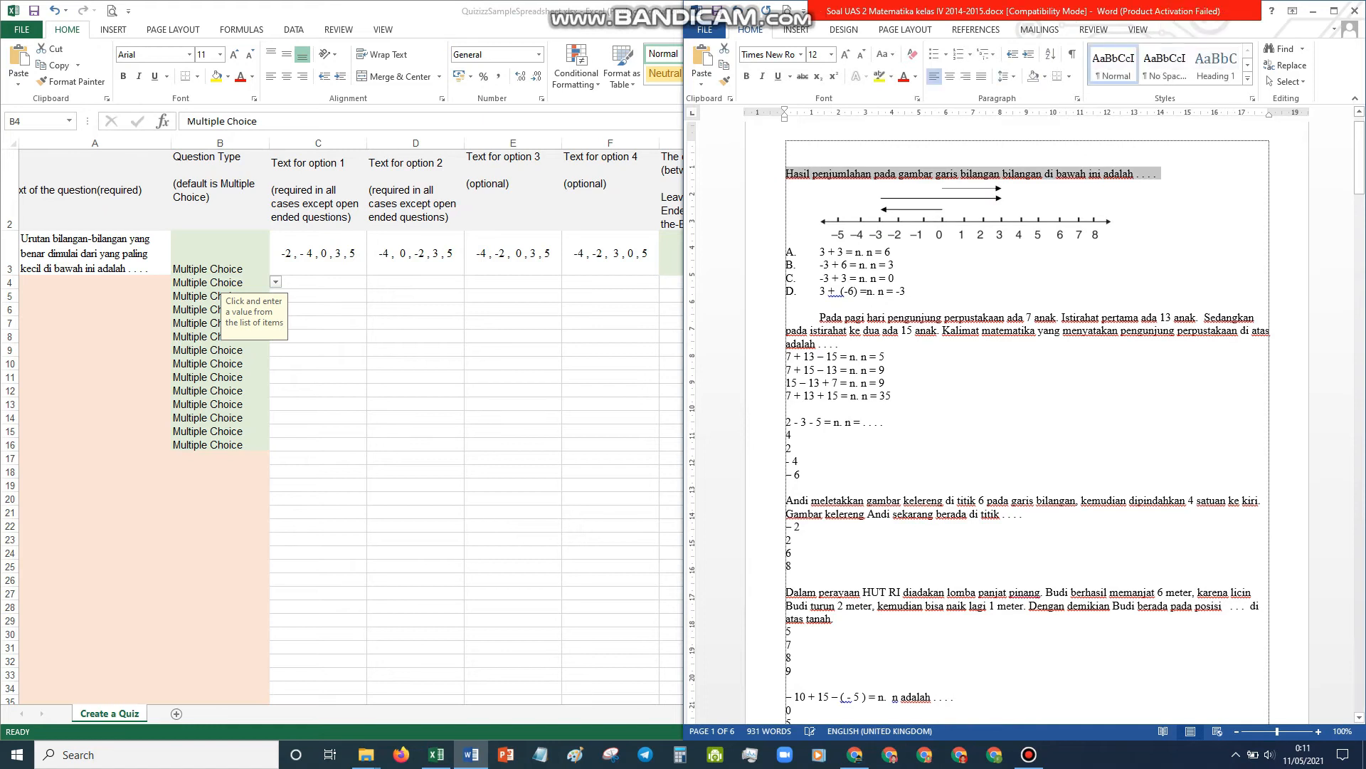
click(967, 228)
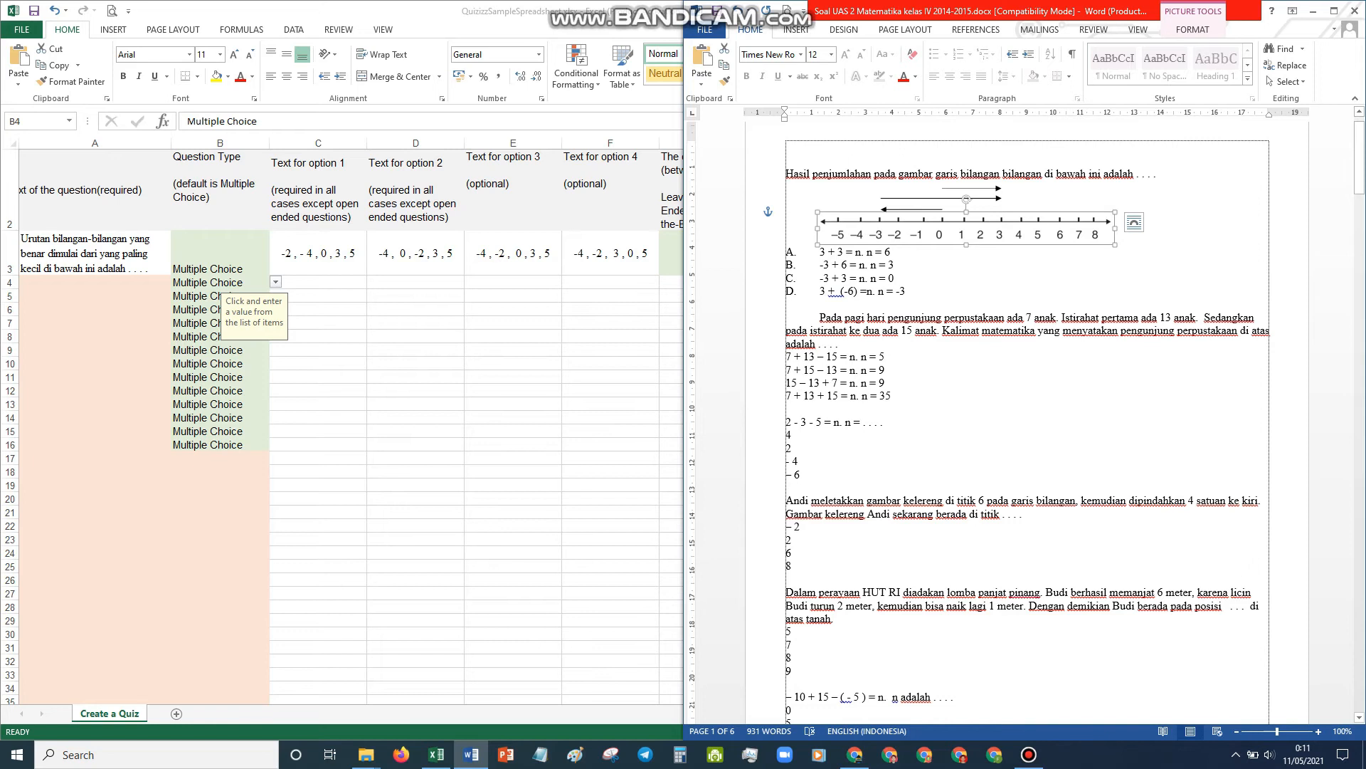
click(895, 265)
key(alt+Tab)
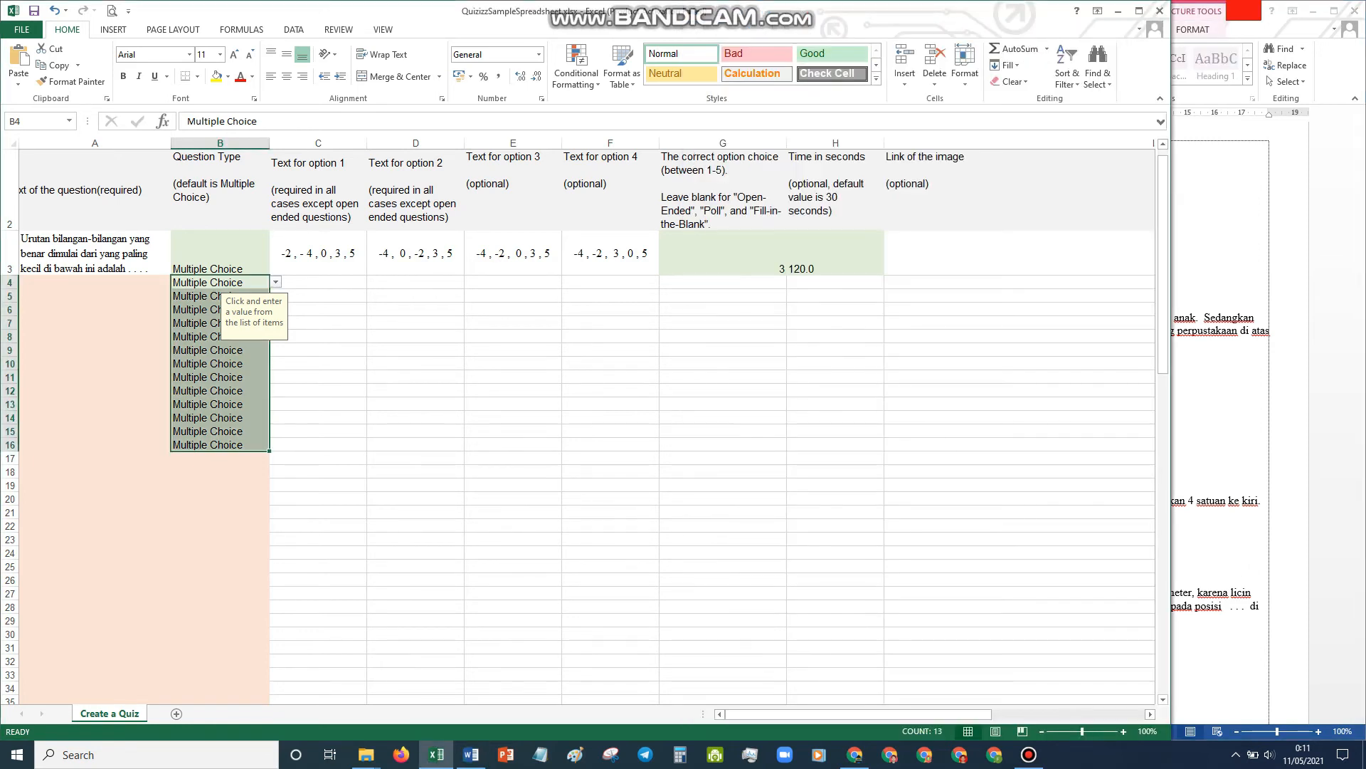
click(975, 253)
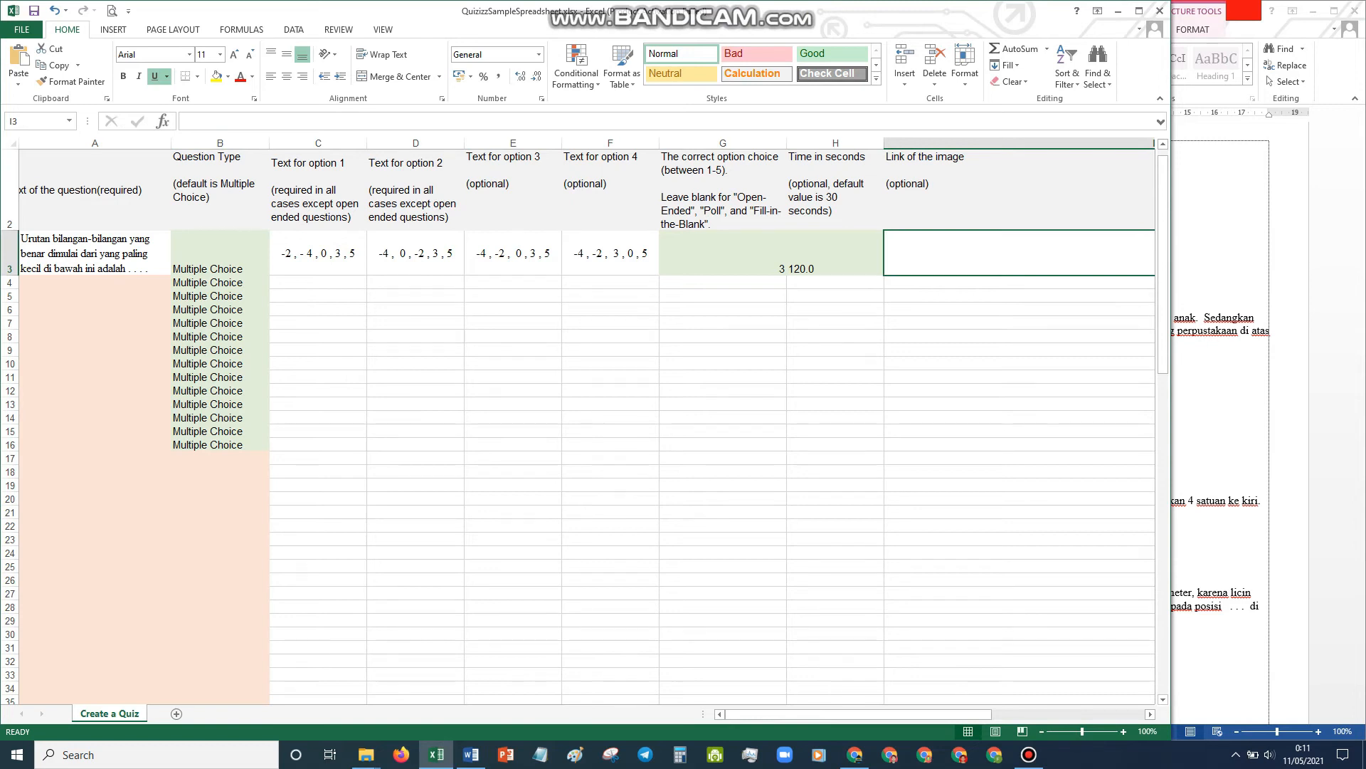
- Clear the "Multiple Choice" question types from the unused rows B4:B16
click(95, 253)
click(220, 309)
drag(220, 283, 220, 444)
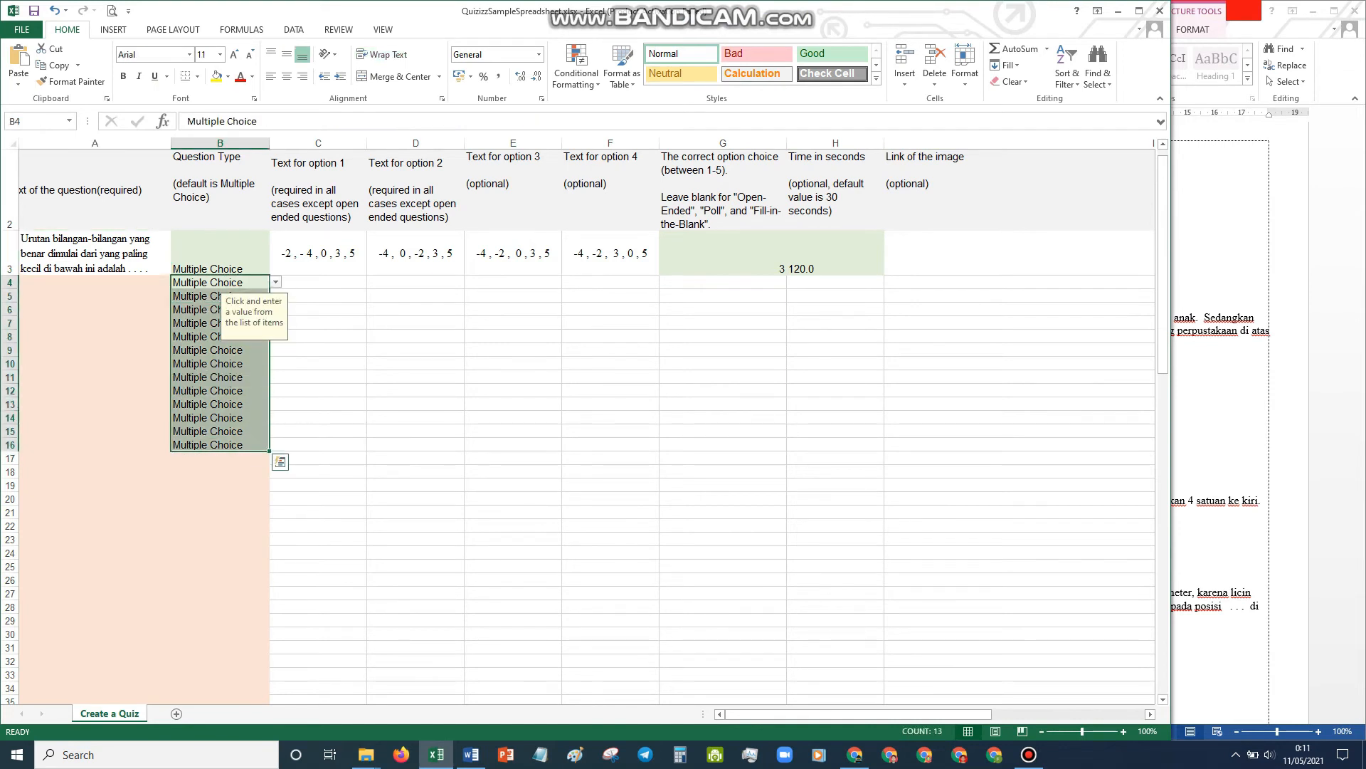
key(Delete)
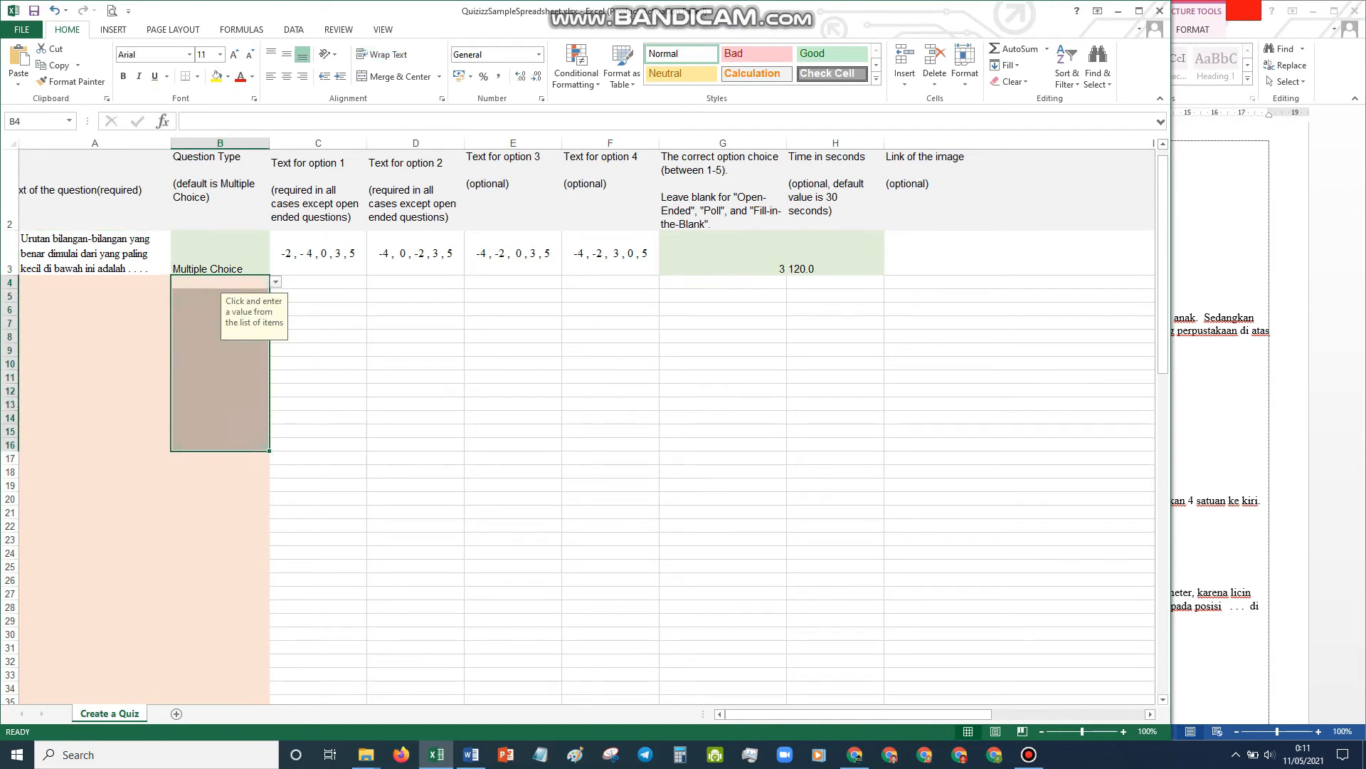
- Switch to File Explorer, create a folder named "gambar" inside LCCU KORWIL JATILAWANG on DATA (E:), and open it
click(366, 754)
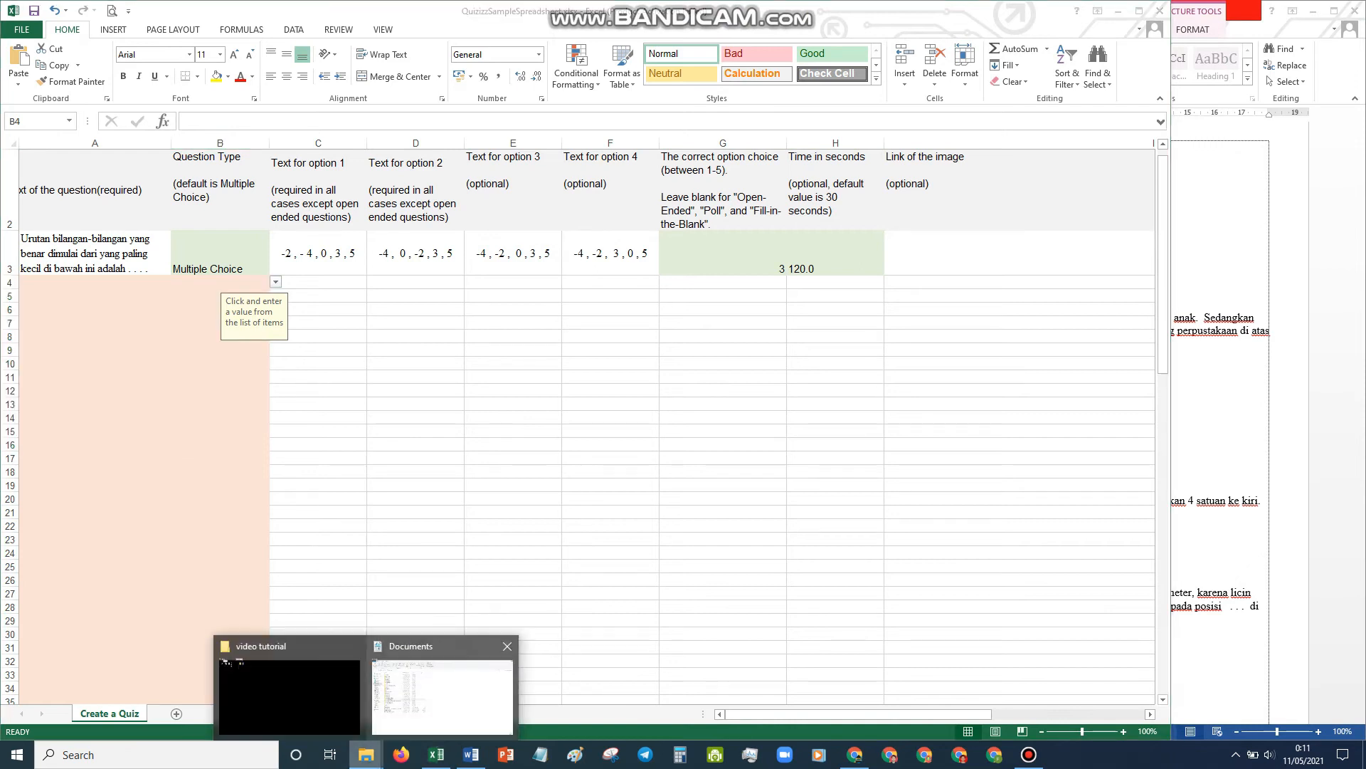
mouse_move(441, 691)
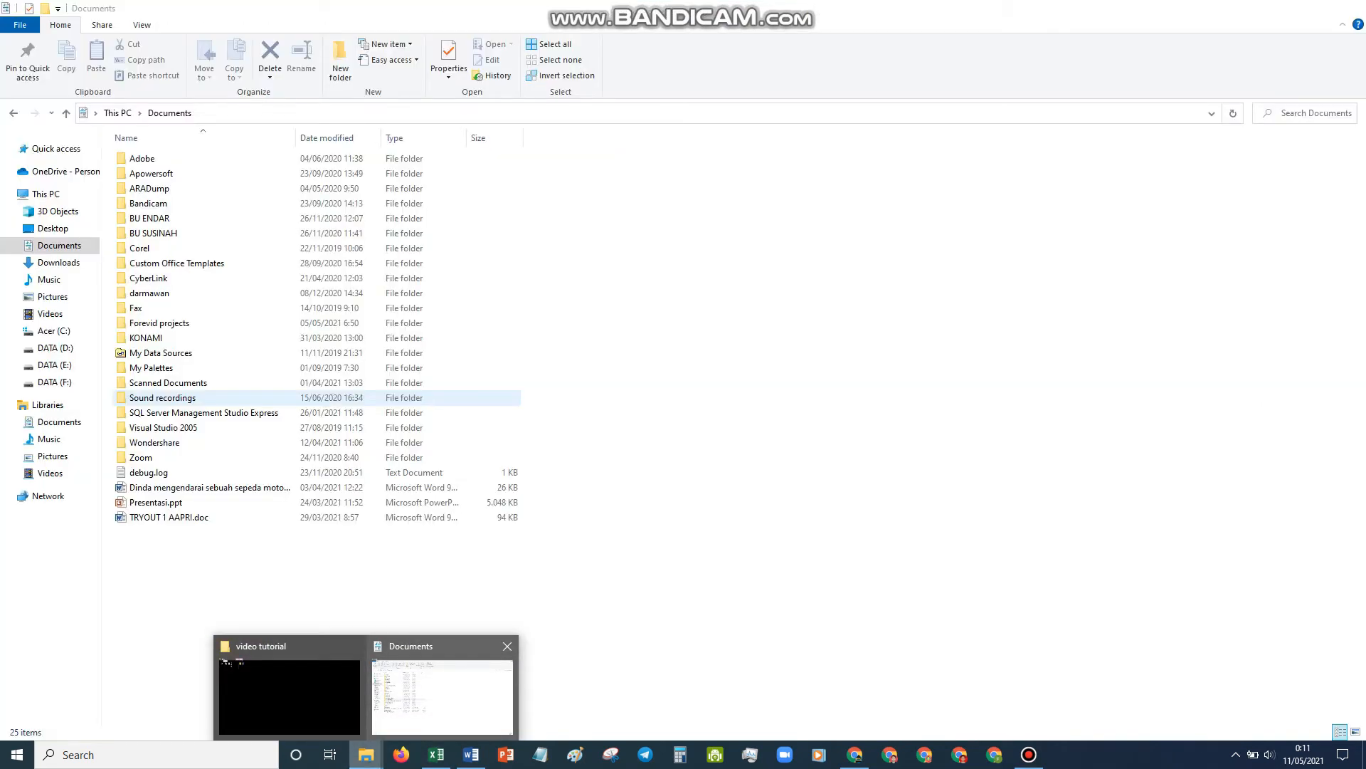
click(288, 694)
click(391, 441)
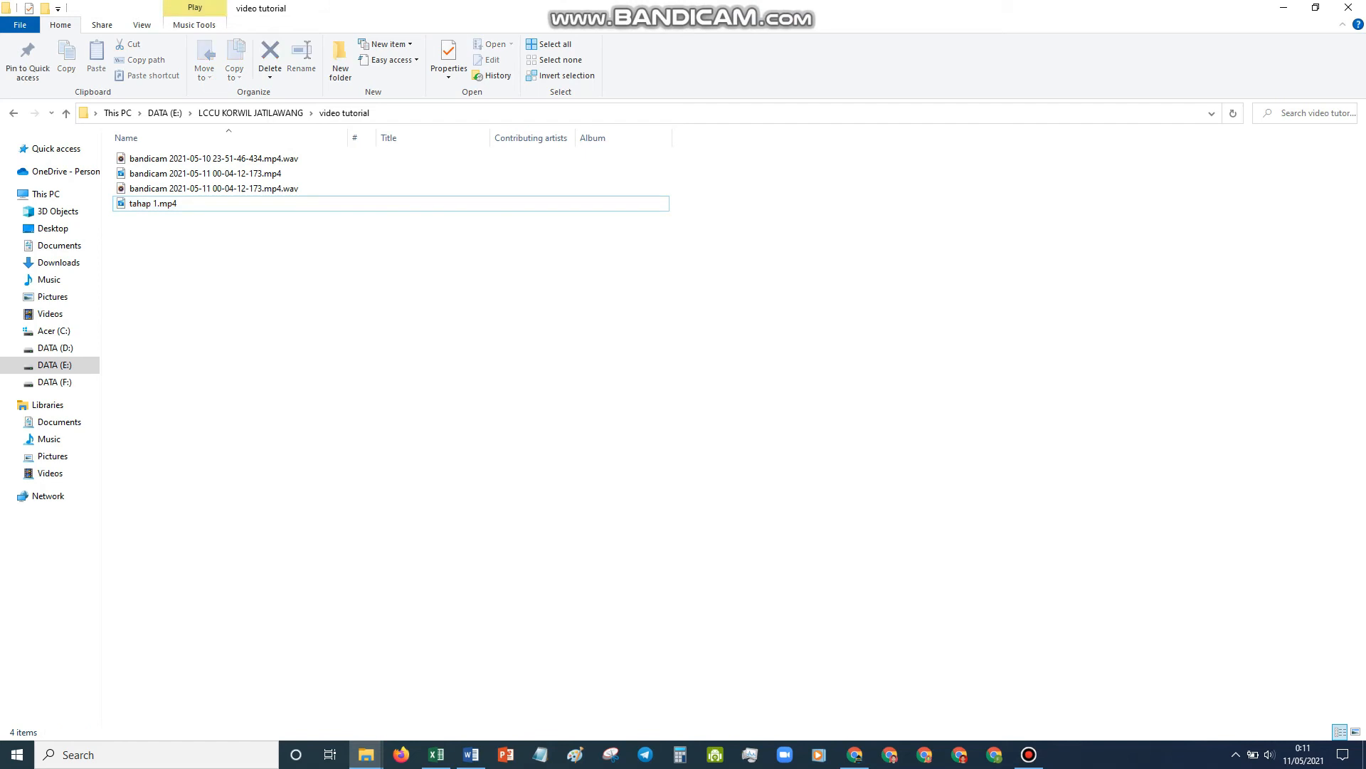
click(14, 113)
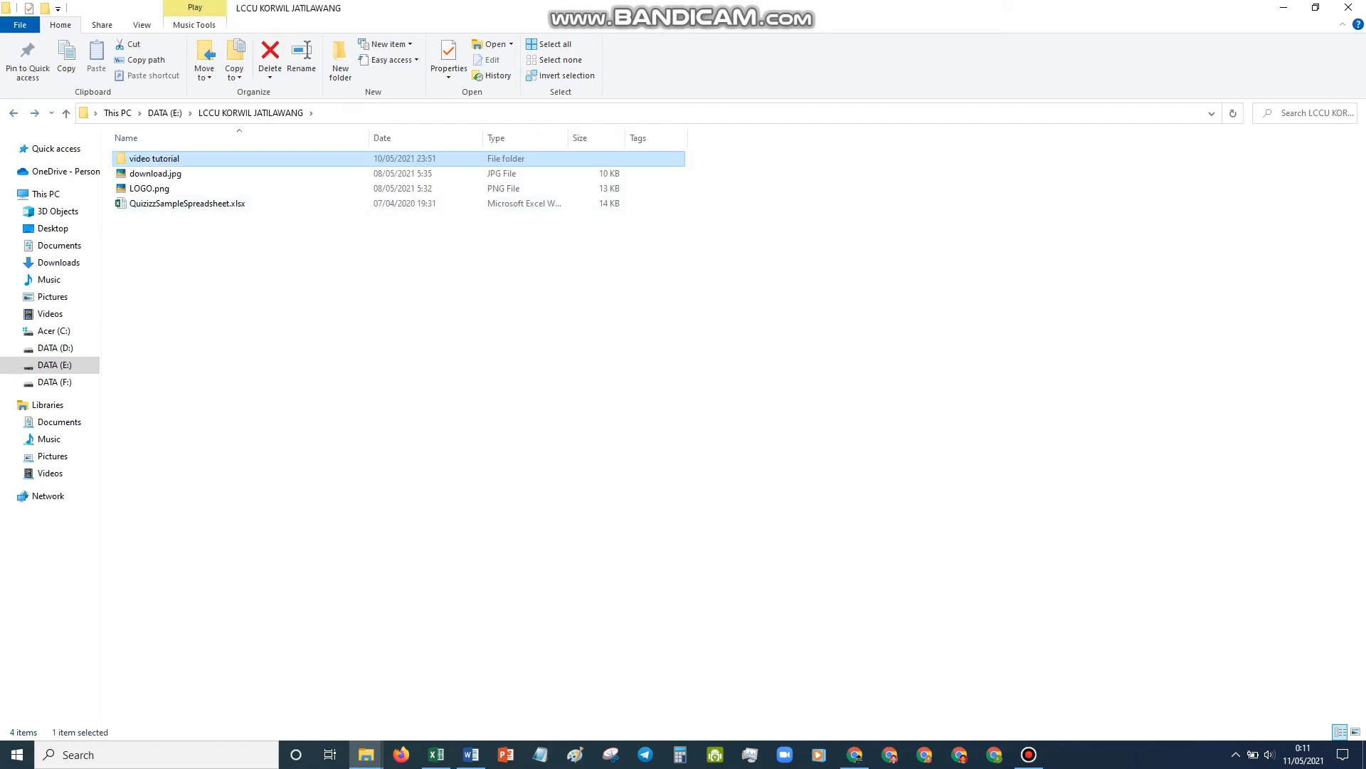
click(399, 427)
right_click(184, 265)
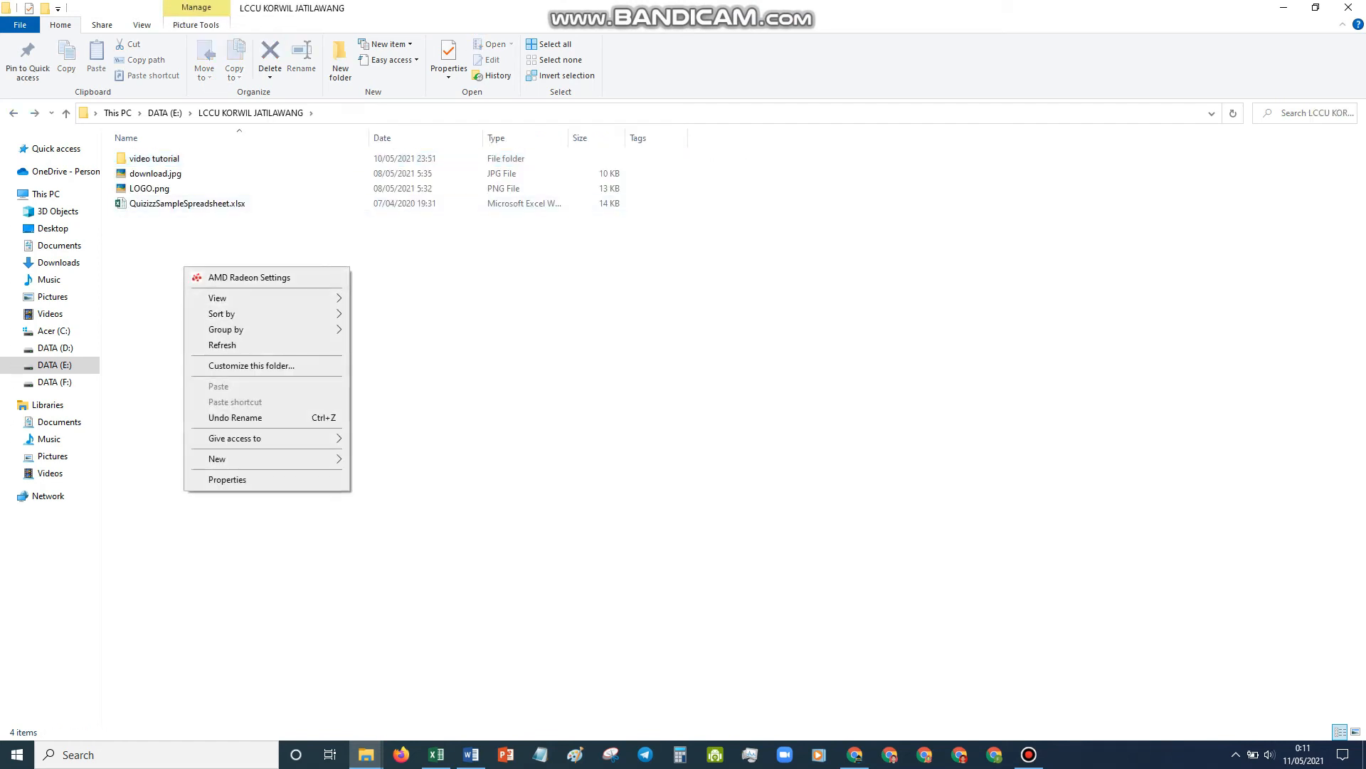
click(413, 299)
click(340, 65)
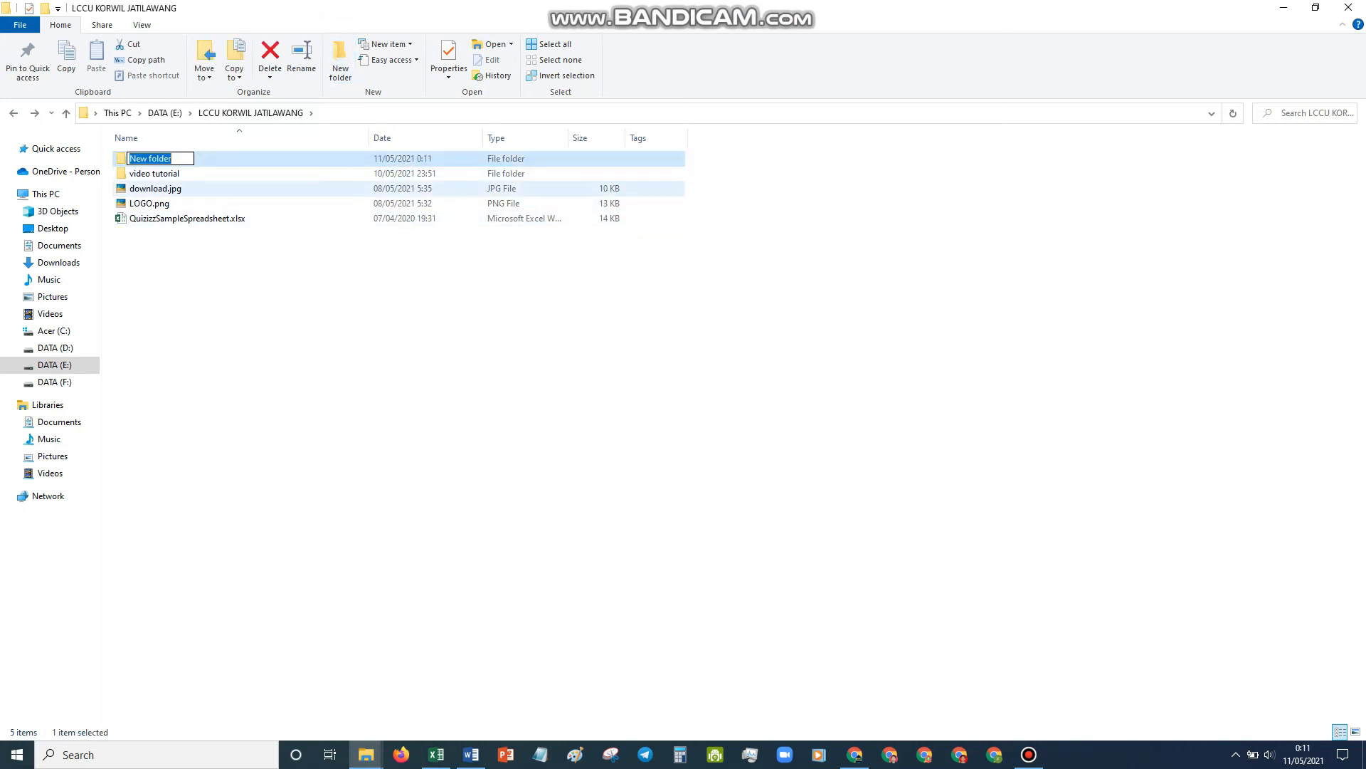
text(gambar)
key(Return)
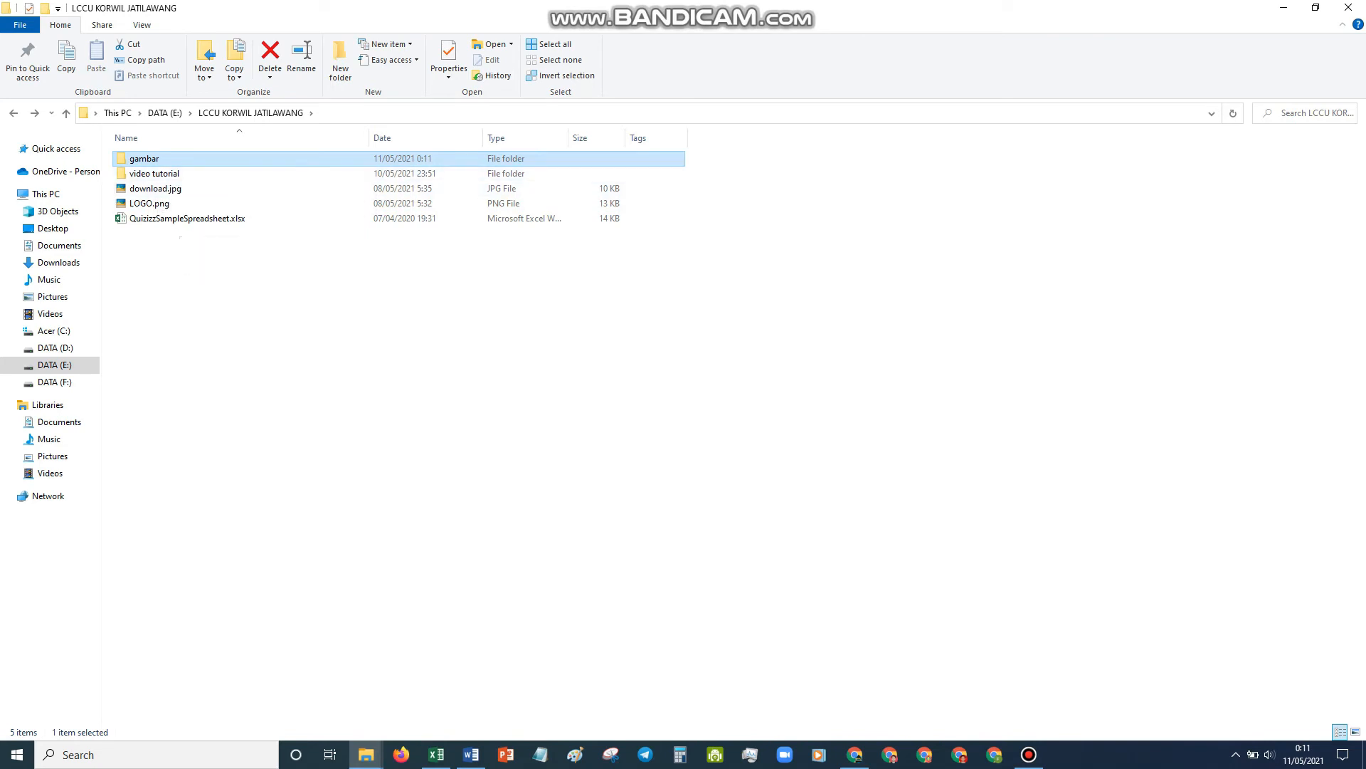
key(Return)
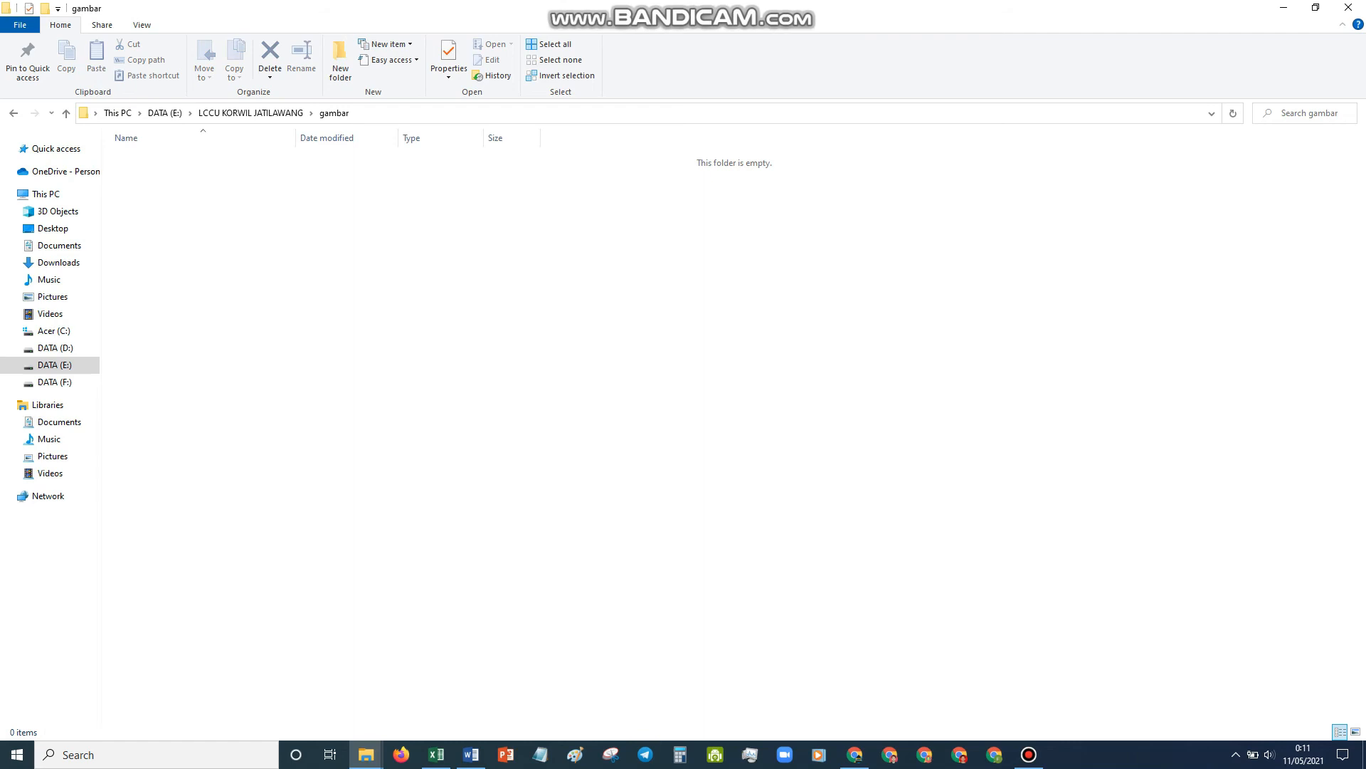
- Capture the shaded fraction grid above "Nilai pecahan yang berarsir adalah" in the Word document with a rectangular Snipping Tool snip
click(470, 754)
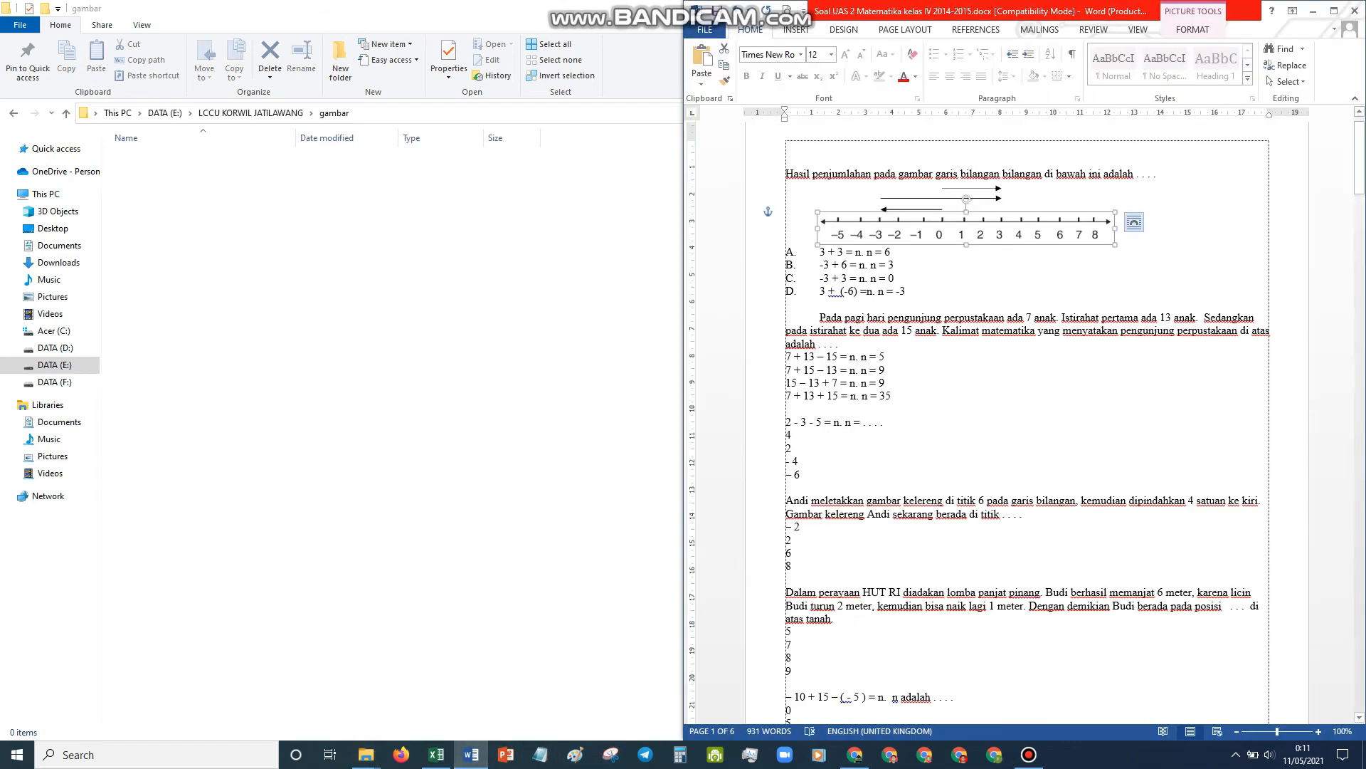
scroll(1027, 442, down, 5)
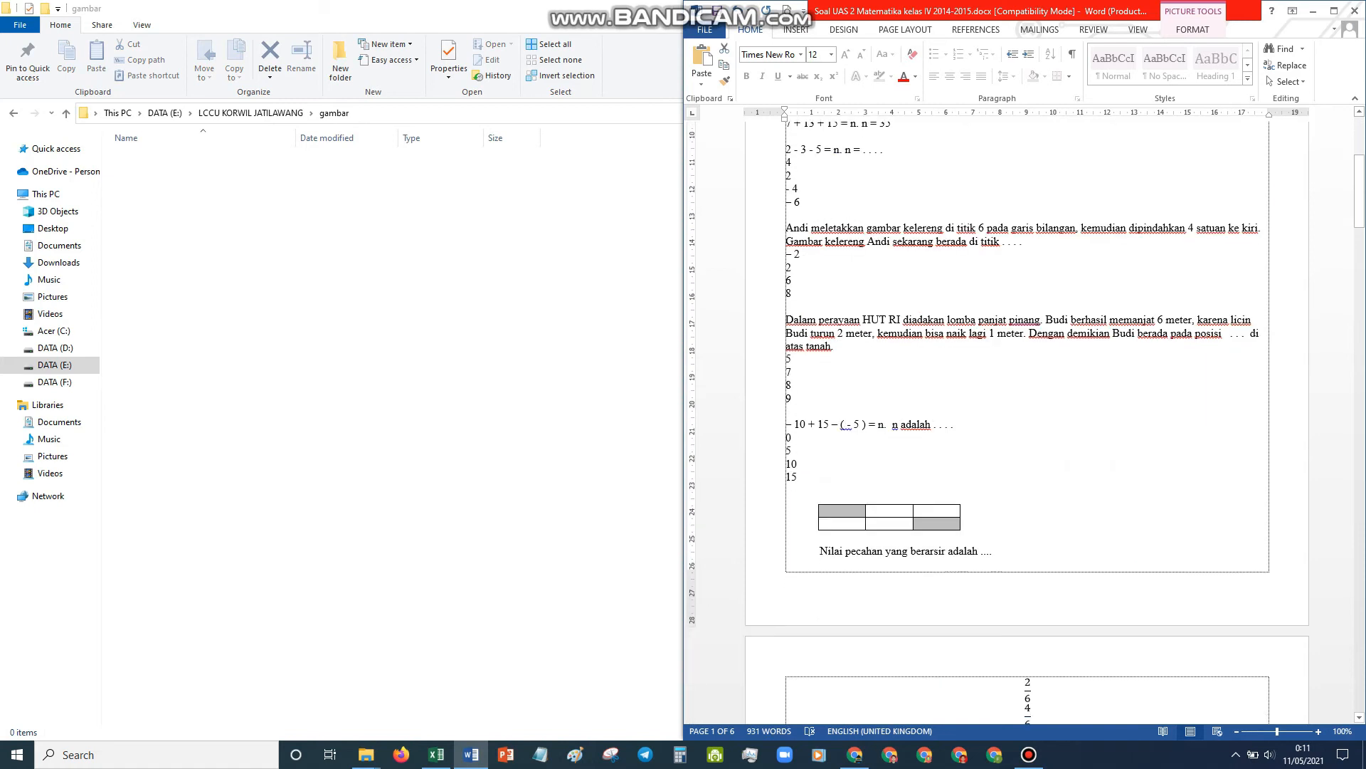
click(1010, 459)
click(611, 754)
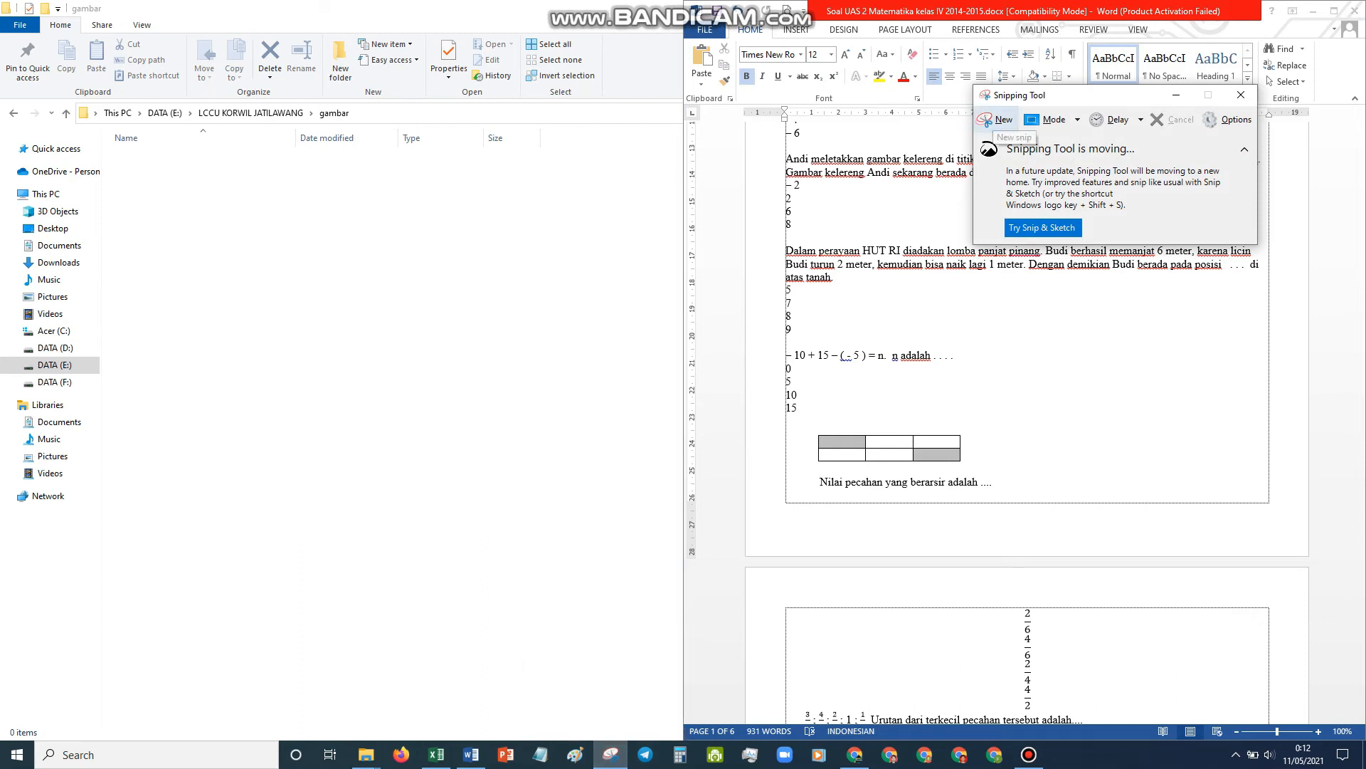
click(996, 120)
drag(804, 421, 976, 475)
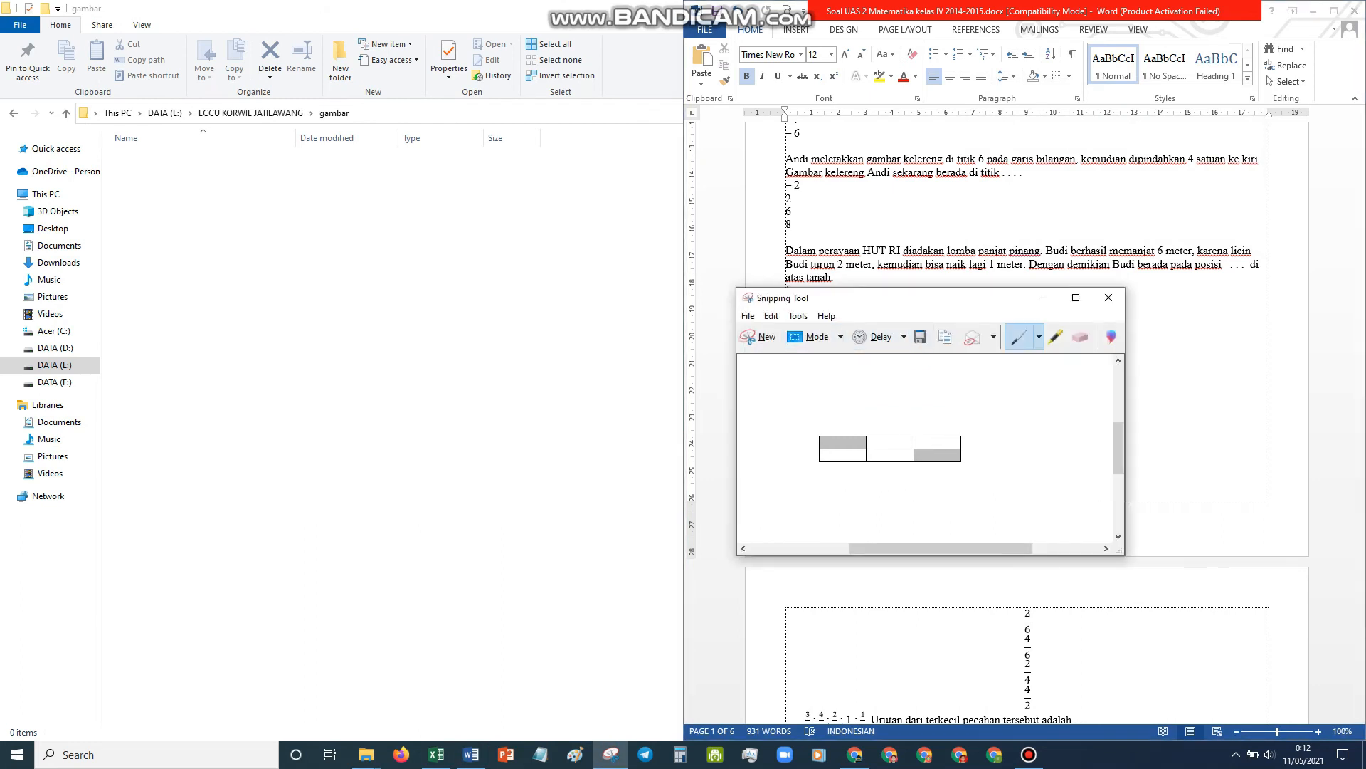
- Save the snip as JPEG file "1" in the gambar folder under LCCU KORWIL JATILAWANG, and close Snipping Tool
click(921, 337)
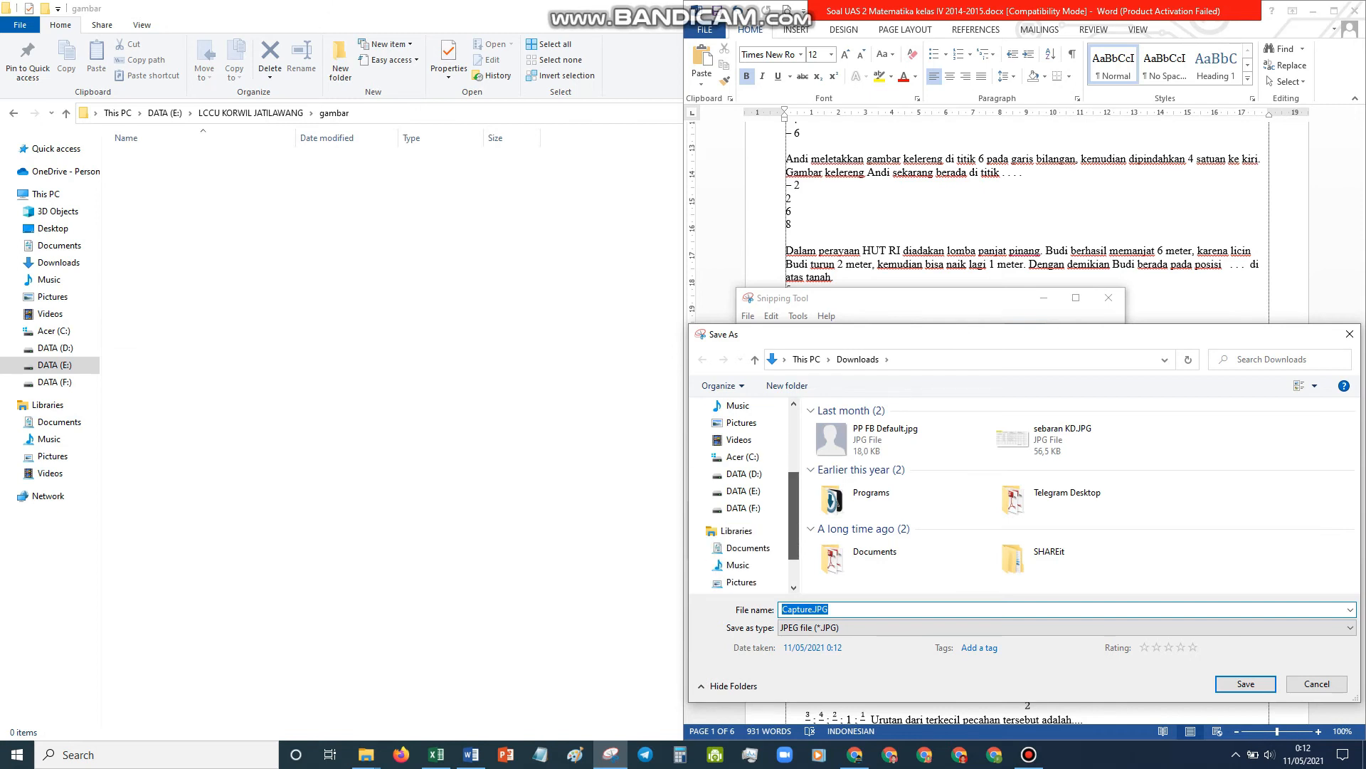
click(744, 491)
scroll(968, 528, down, 3)
scroll(968, 528, down, 5)
scroll(967, 498, up, 3)
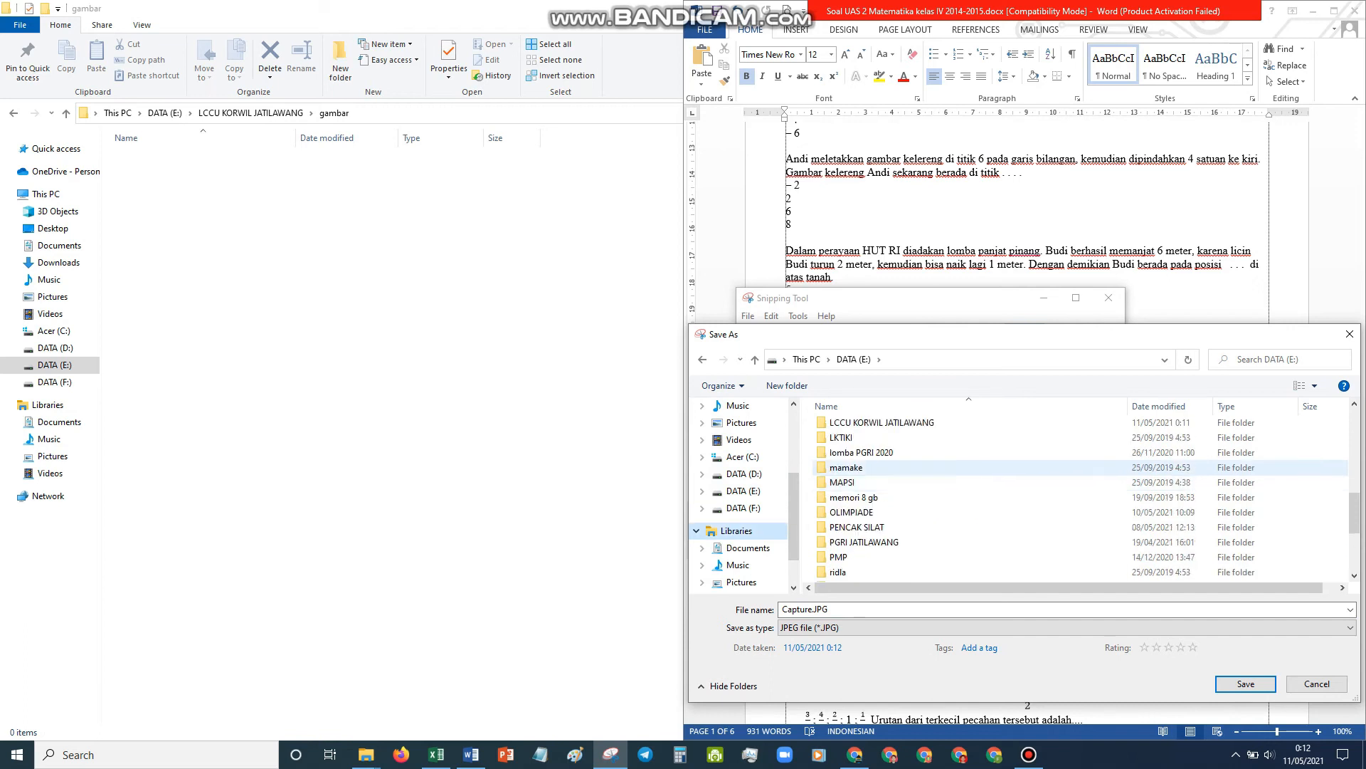
double_click(854, 422)
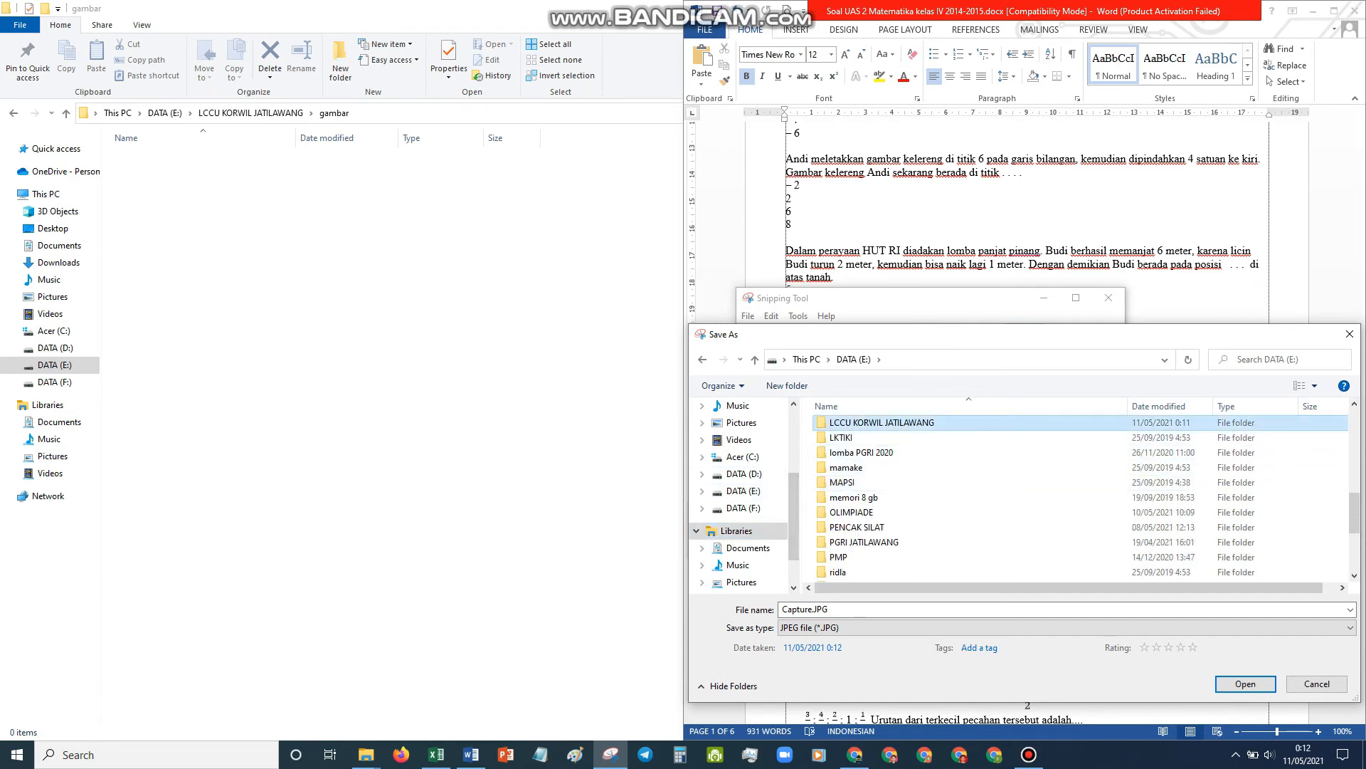
double_click(850, 435)
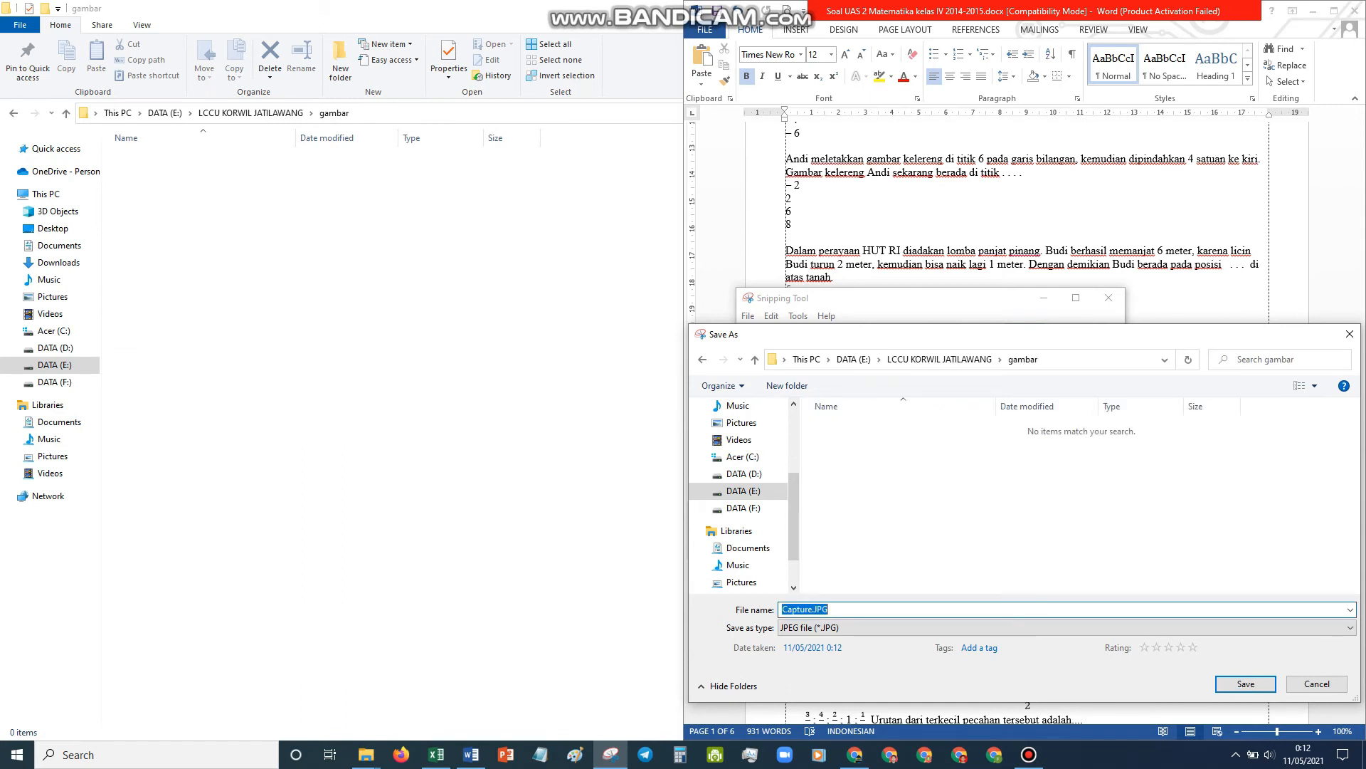
text(1)
click(1245, 684)
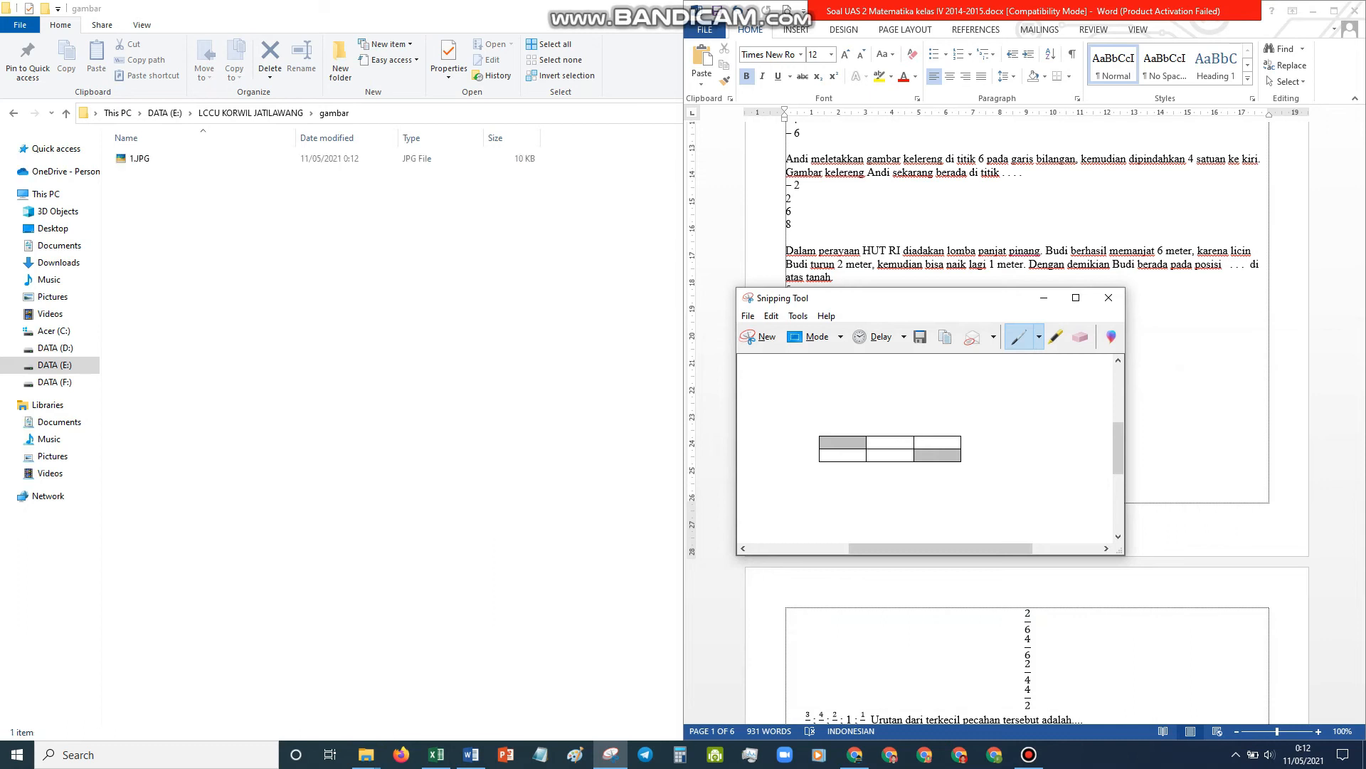
click(1108, 297)
- Examine the 1.JPG picture file in the gambar folder and the image link cell I3 in Excel
click(140, 158)
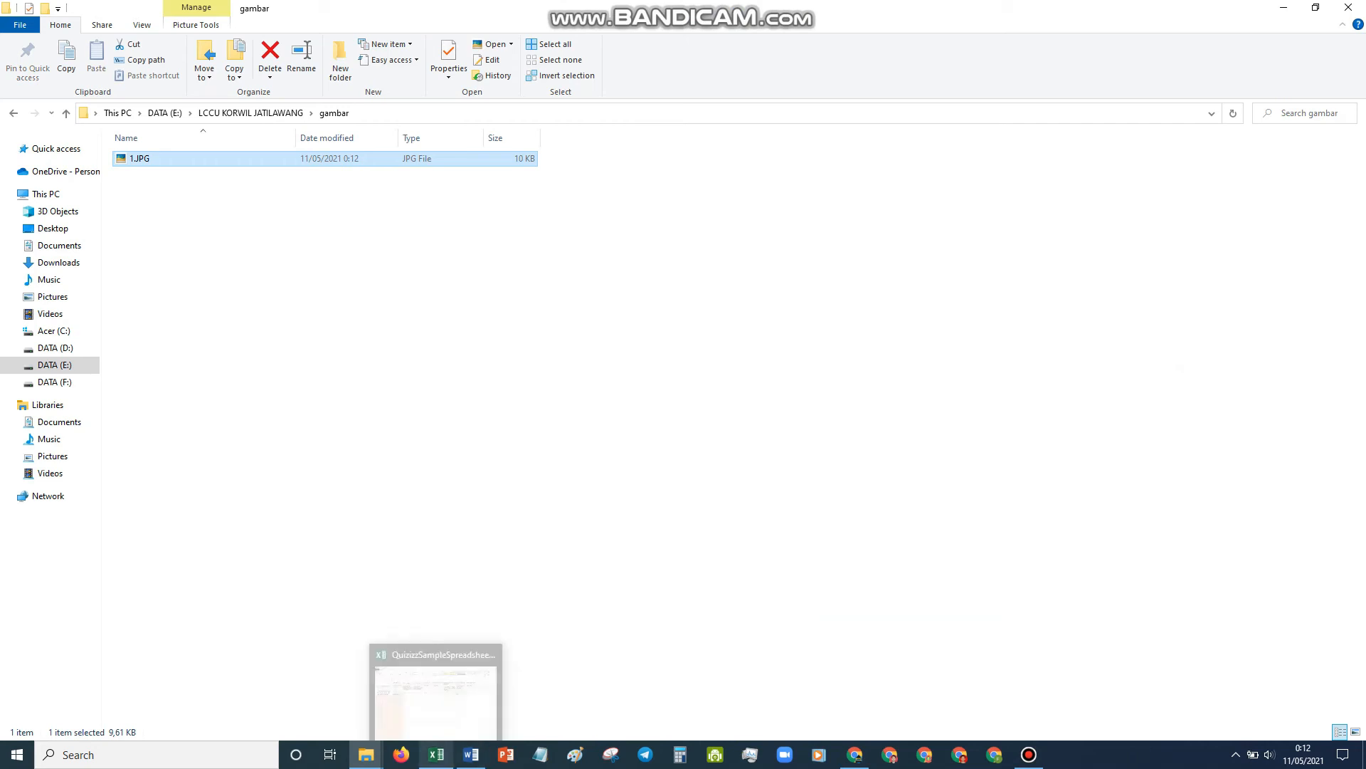
mouse_move(436, 754)
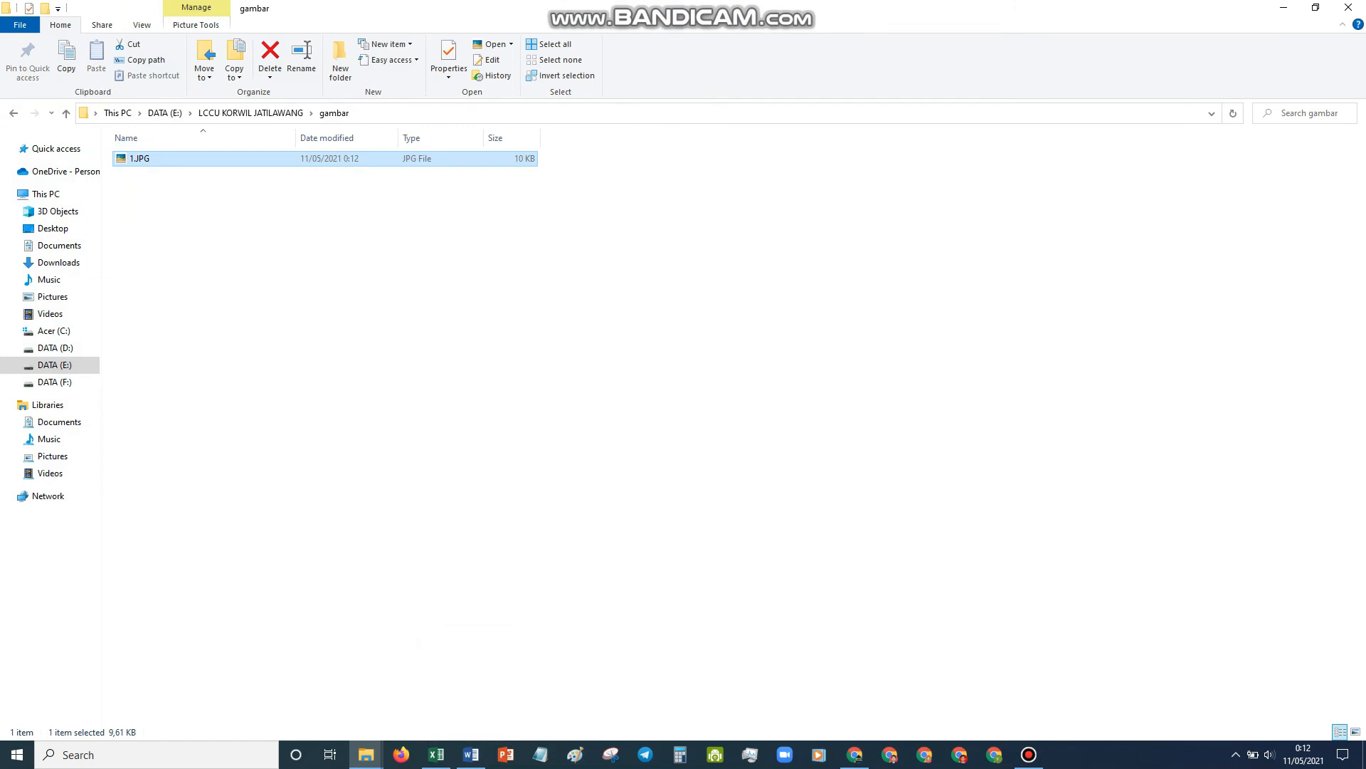
click(491, 427)
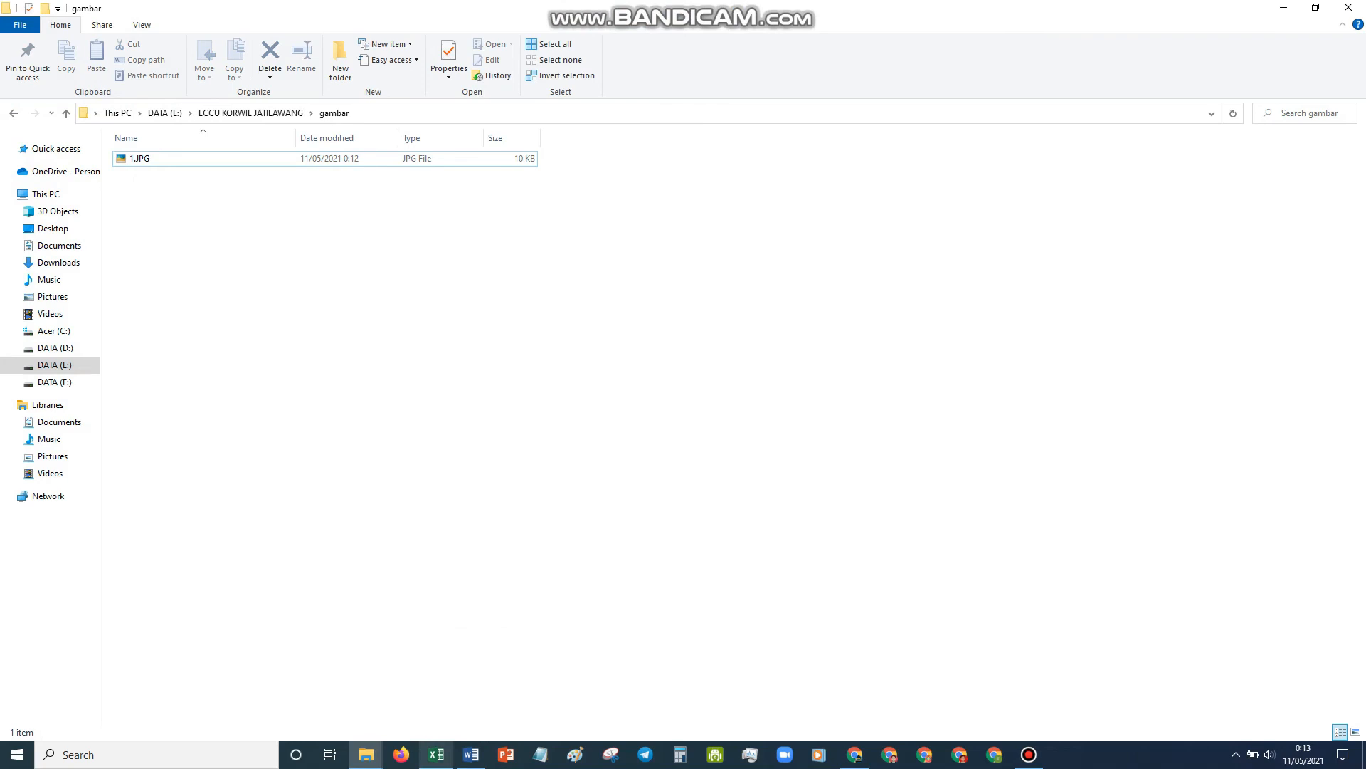
click(436, 754)
click(996, 253)
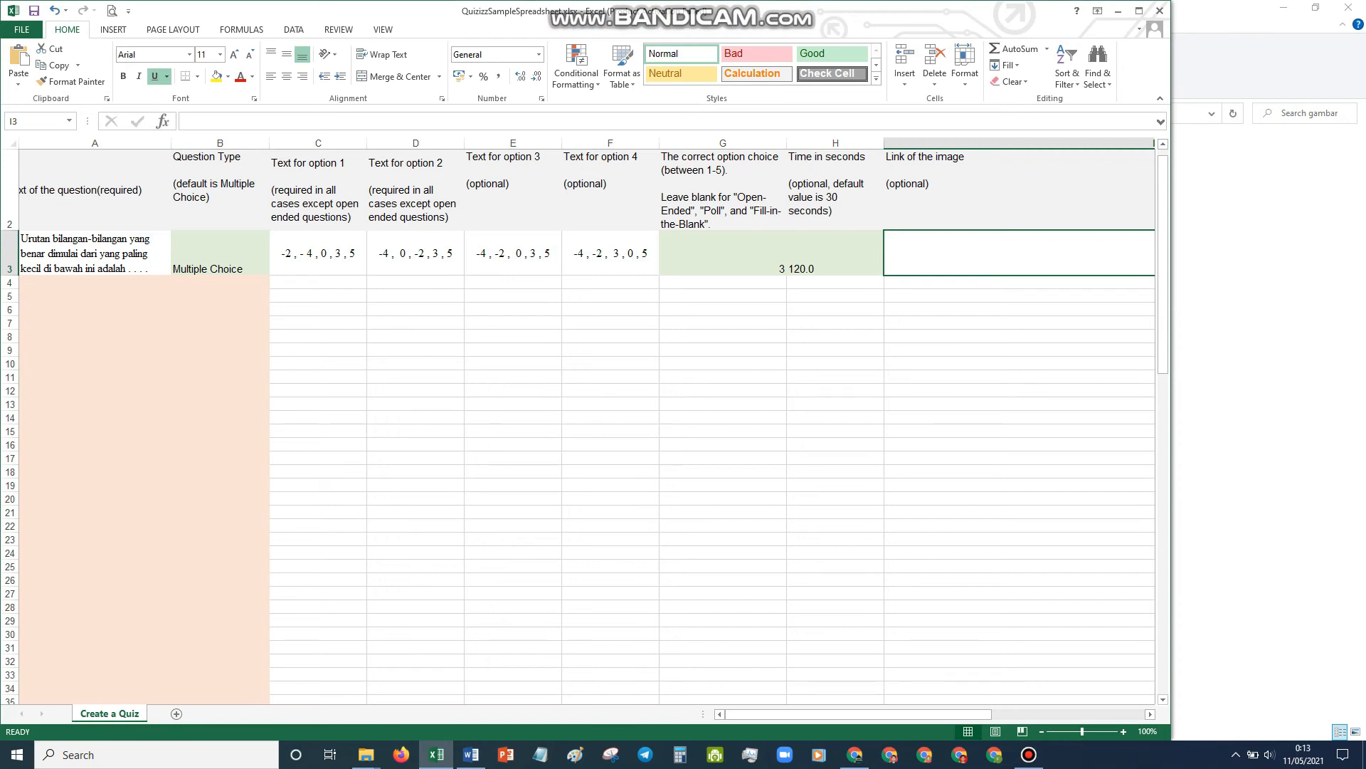
click(1029, 755)
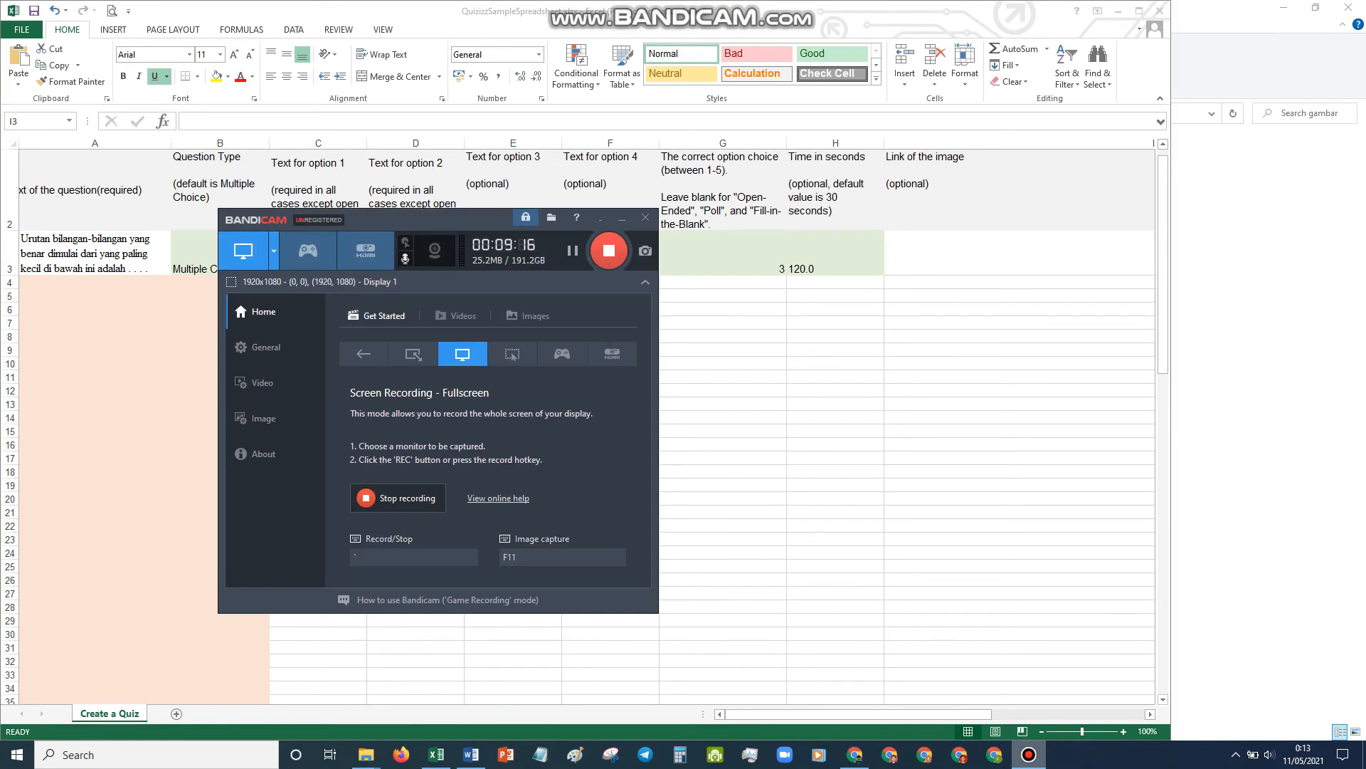
click(1029, 754)
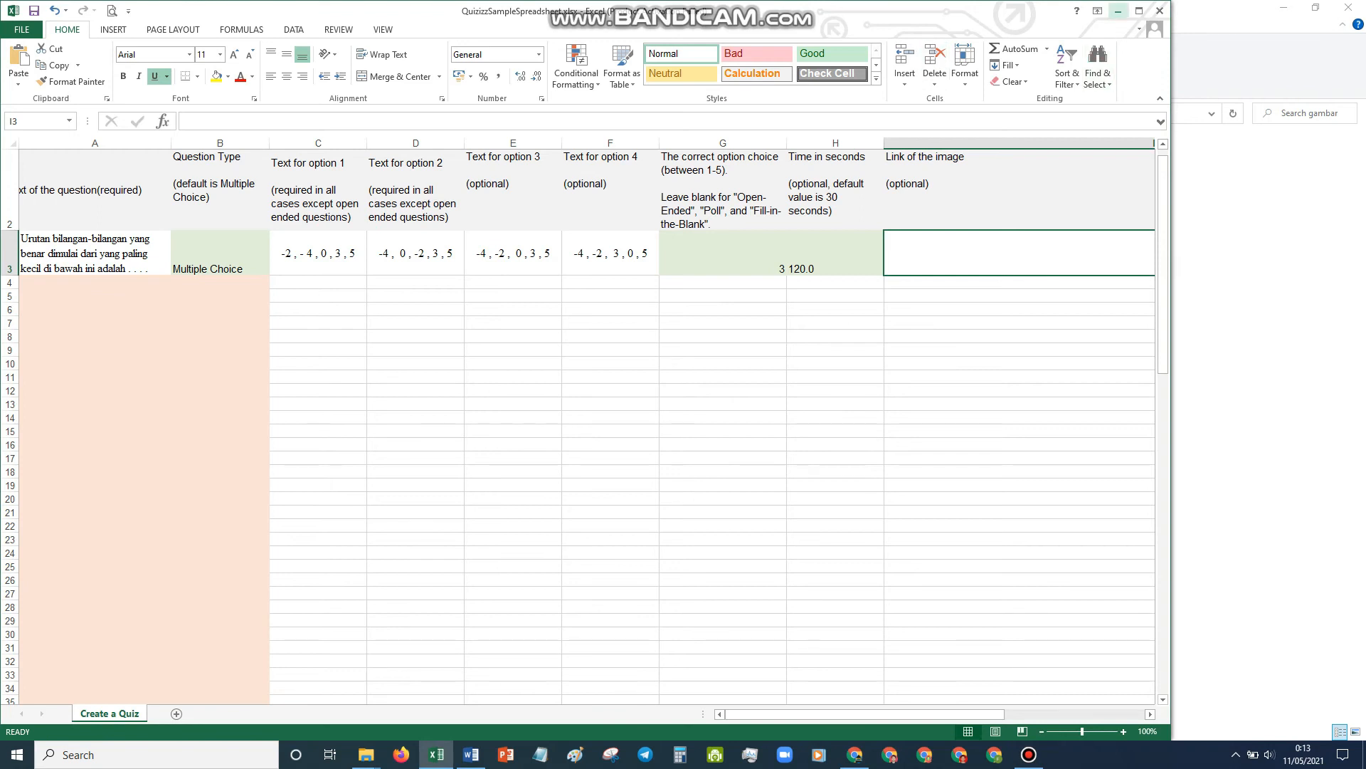
- Switch to the Quizizz editor in Chrome, cancel the new multiple-choice question, and open the spreadsheet import for the "test" quiz
click(1118, 10)
click(855, 754)
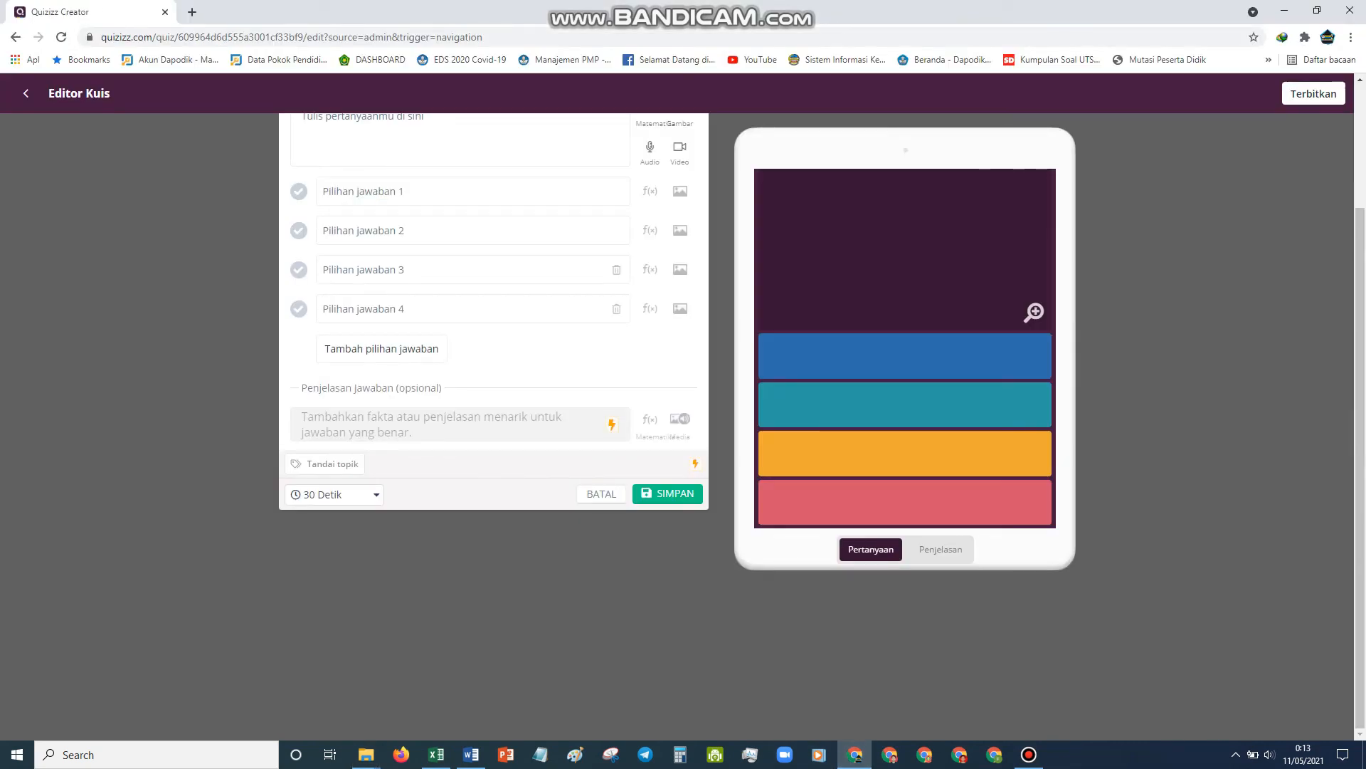
click(601, 494)
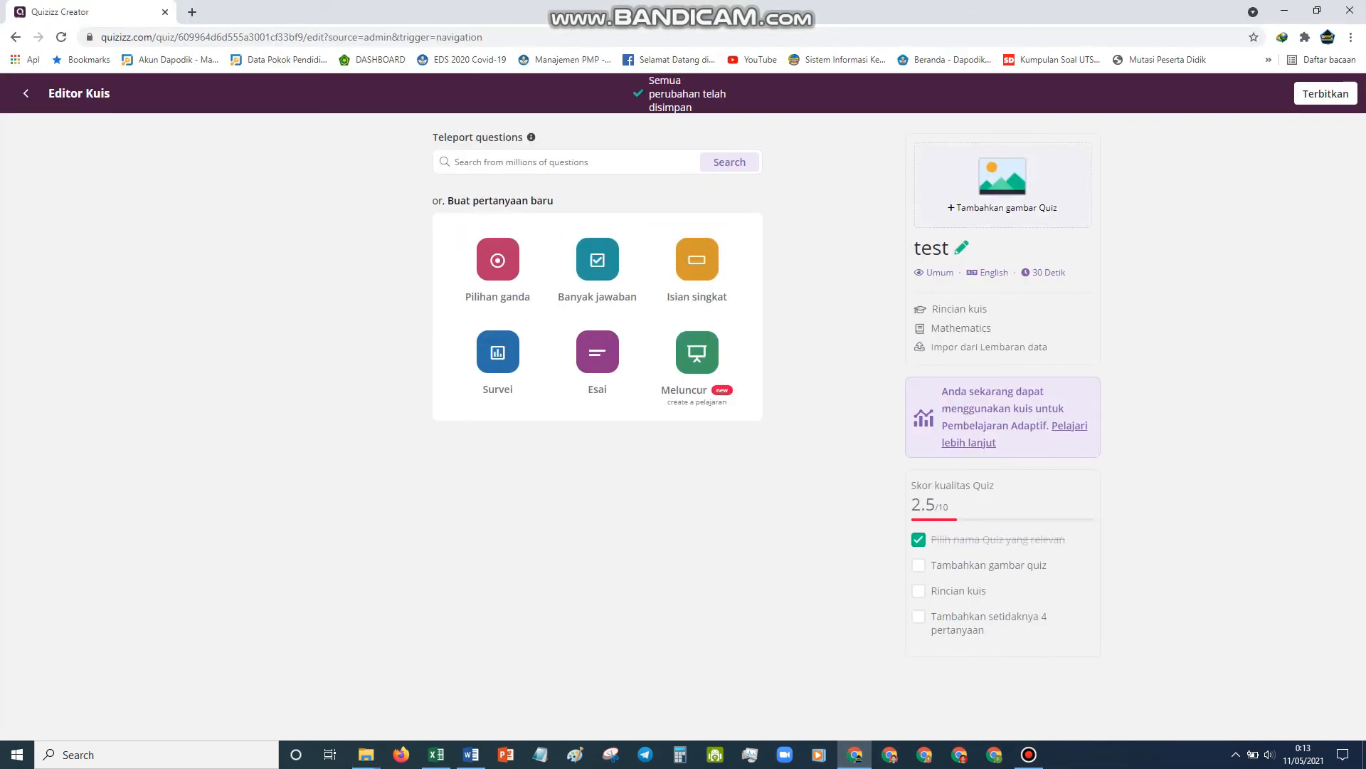
click(989, 346)
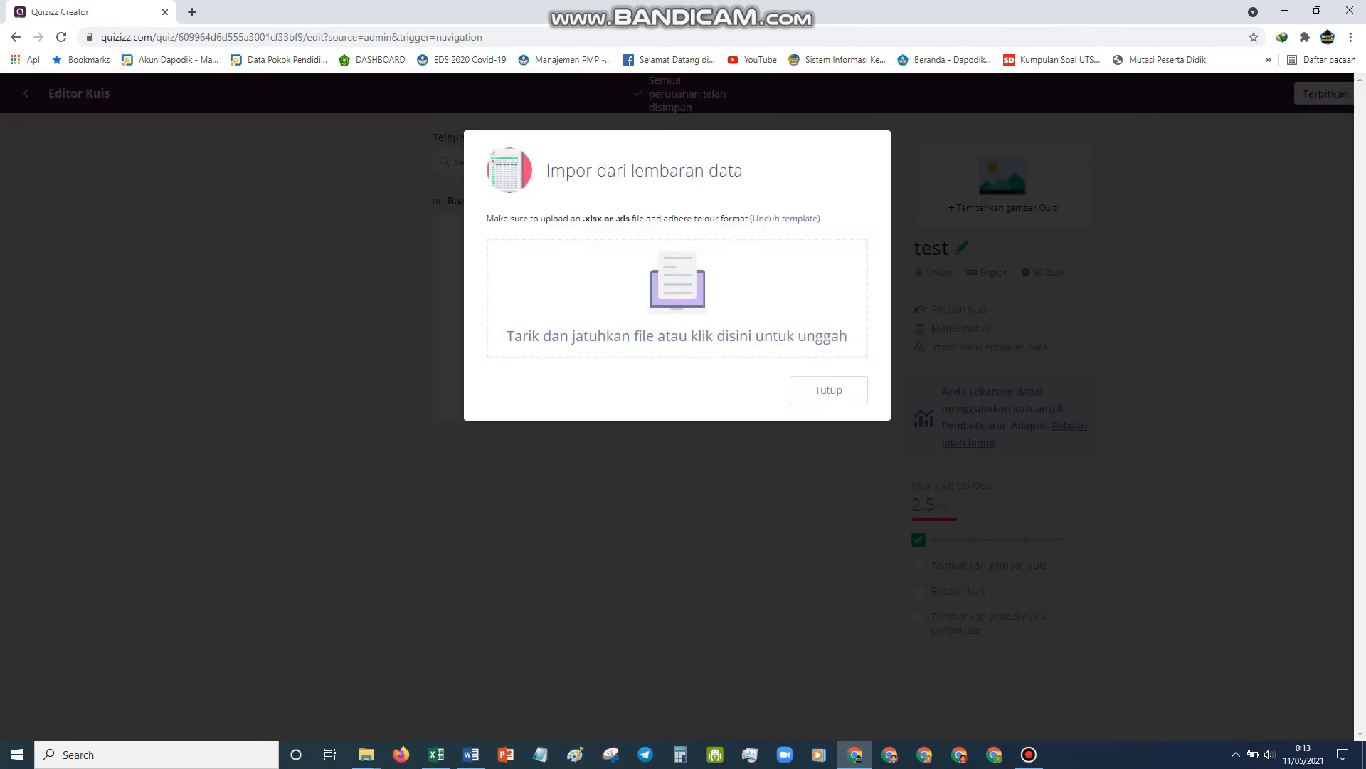
- Upload QuizizzSampleSpreadsheet.xlsx from the LCCU KORWIL JATILAWANG folder in File Explorer to the Quizizz spreadsheet import
mouse_move(366, 755)
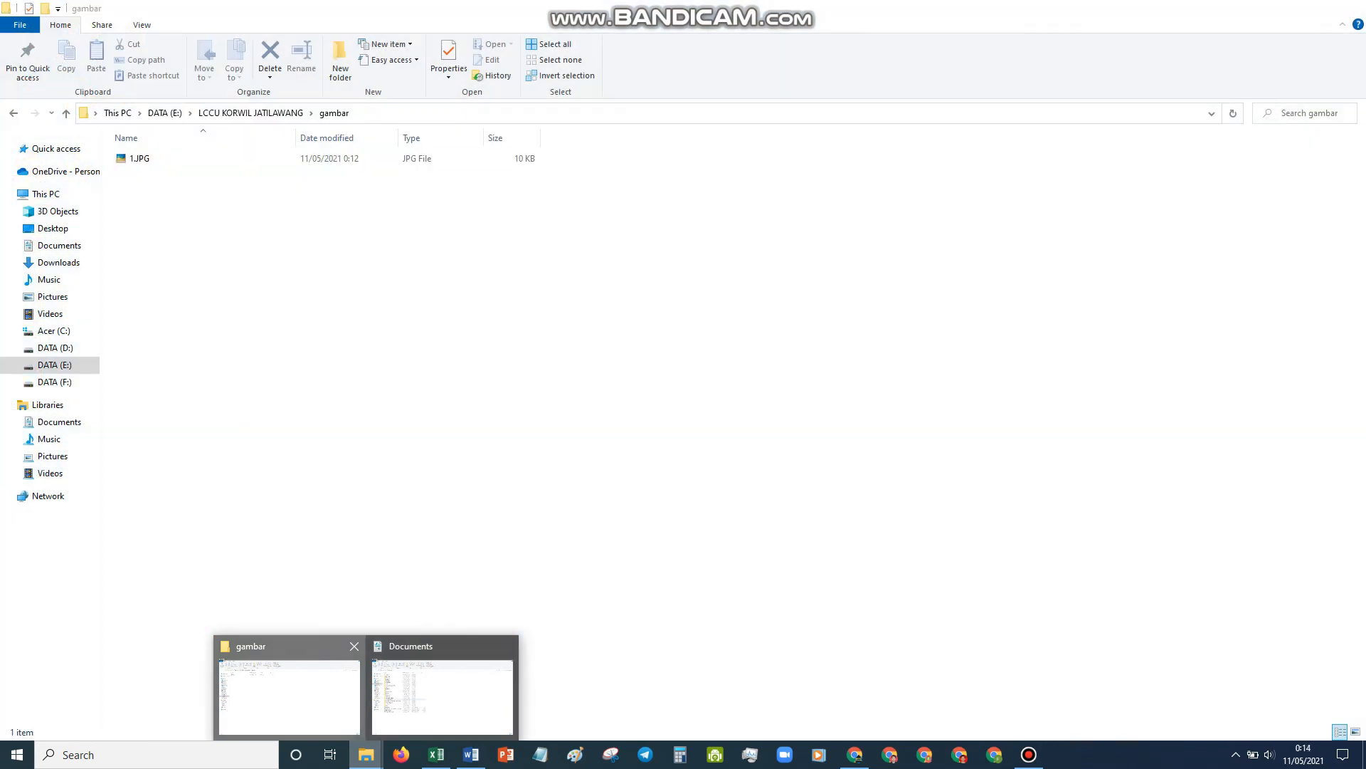
click(290, 696)
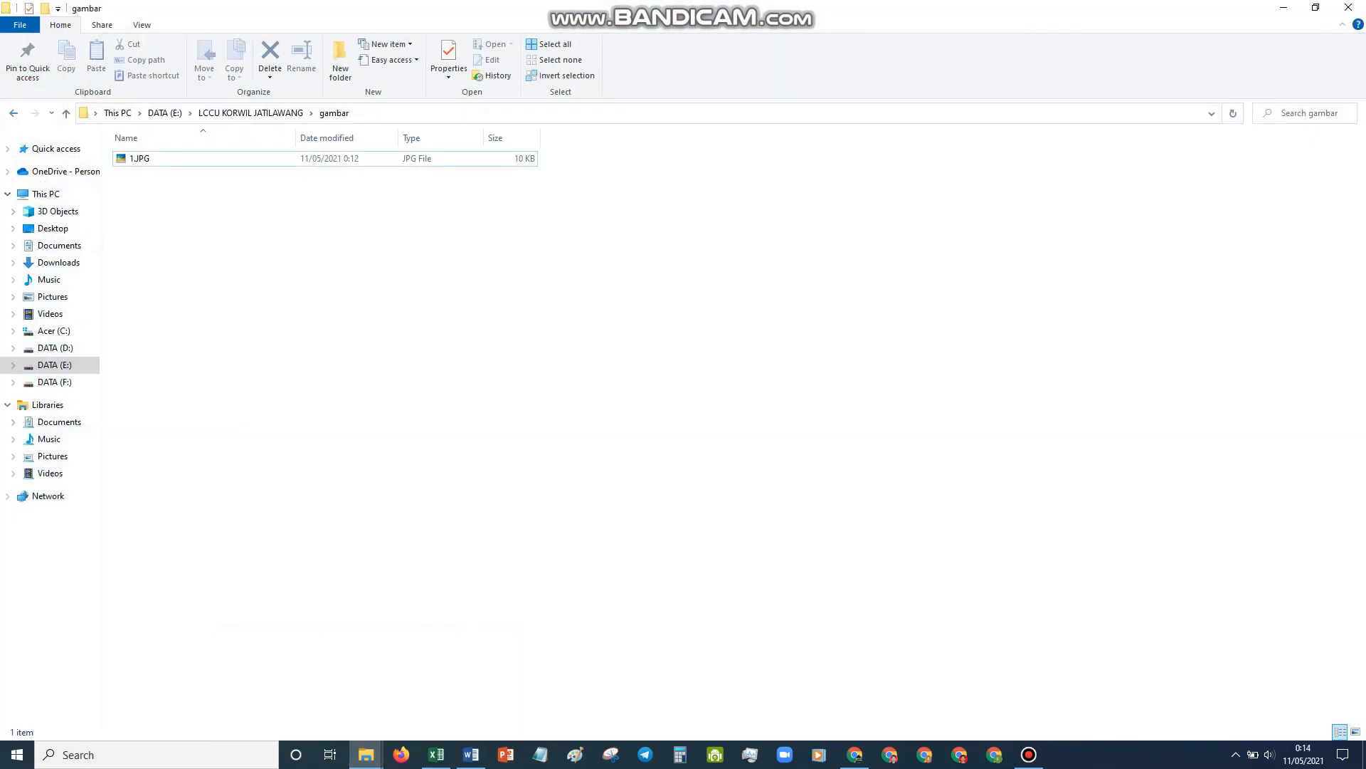
click(13, 113)
drag(553, 11, 358, 95)
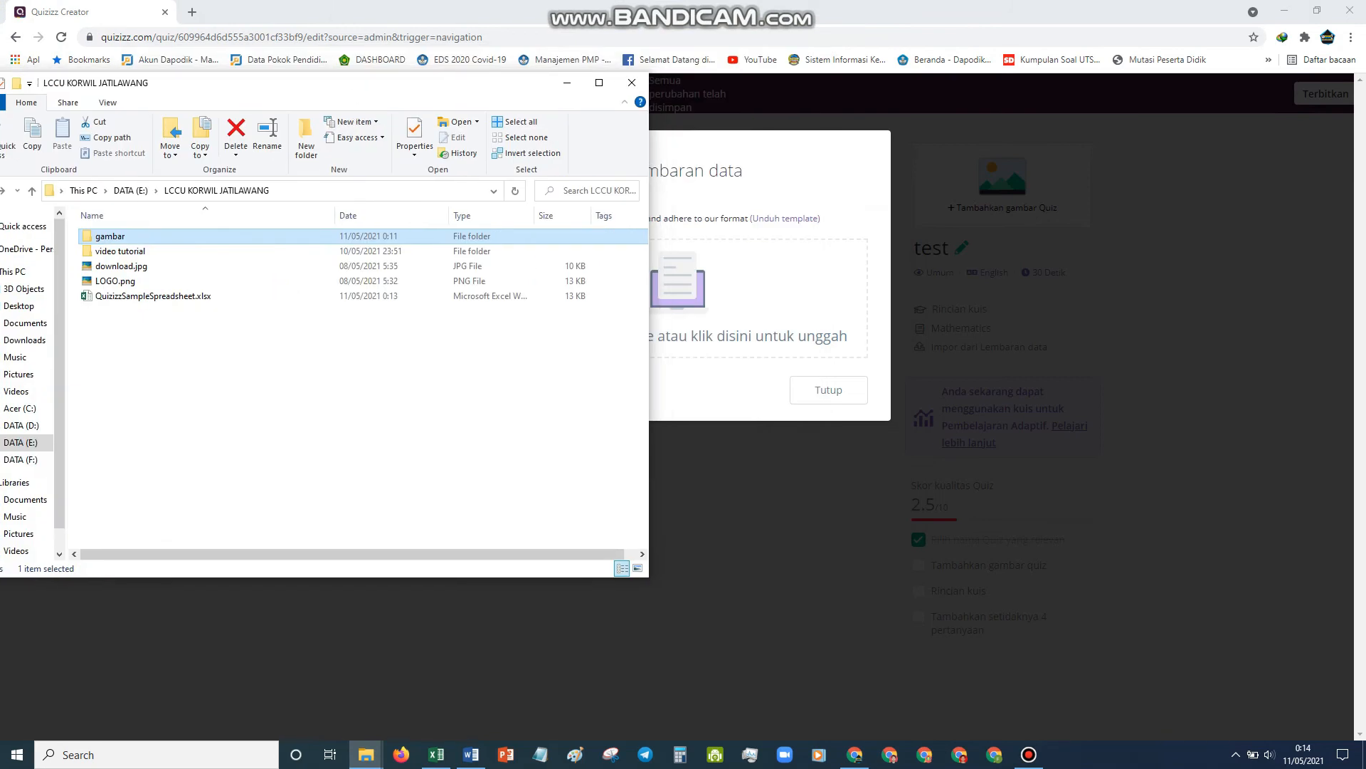
drag(153, 295, 723, 317)
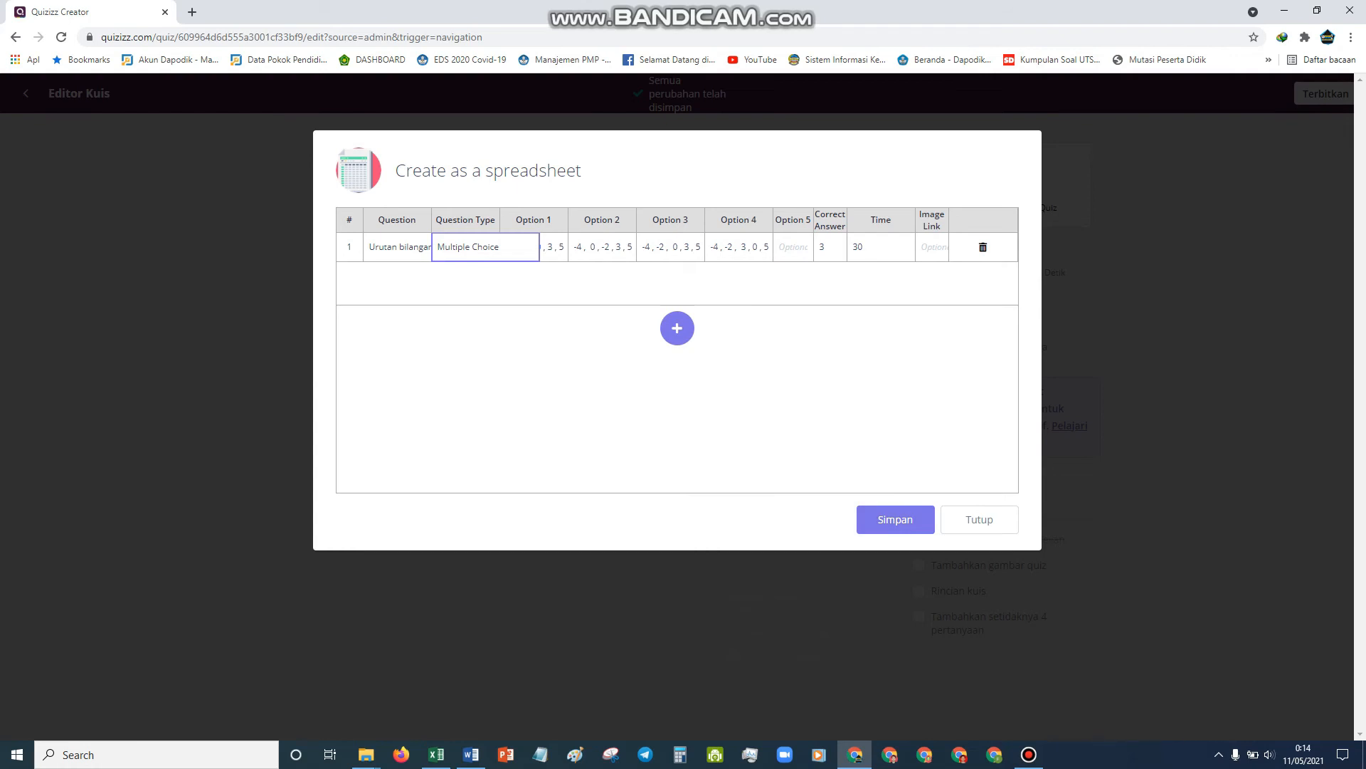
- Return to the Excel template, bring the Word exam document up beside it, and examine the number-line question
click(437, 754)
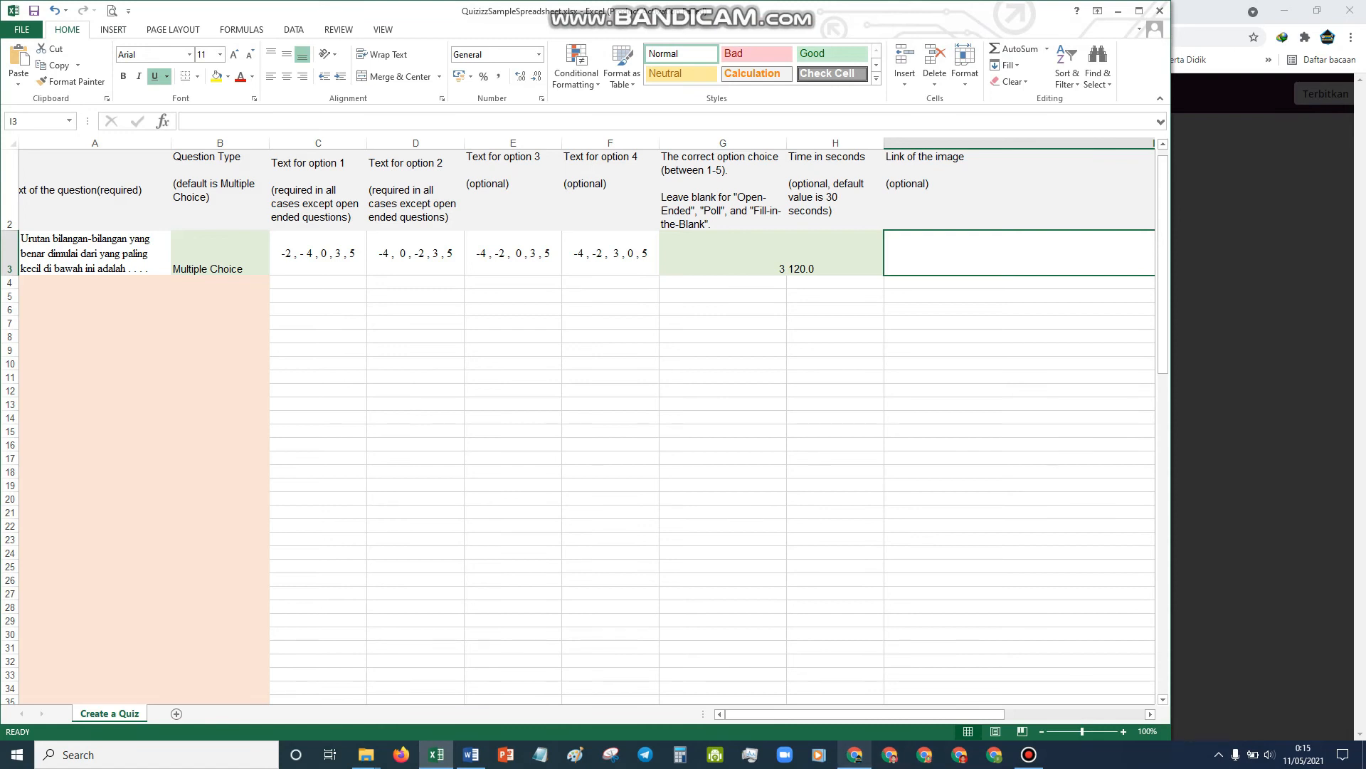
mouse_move(855, 755)
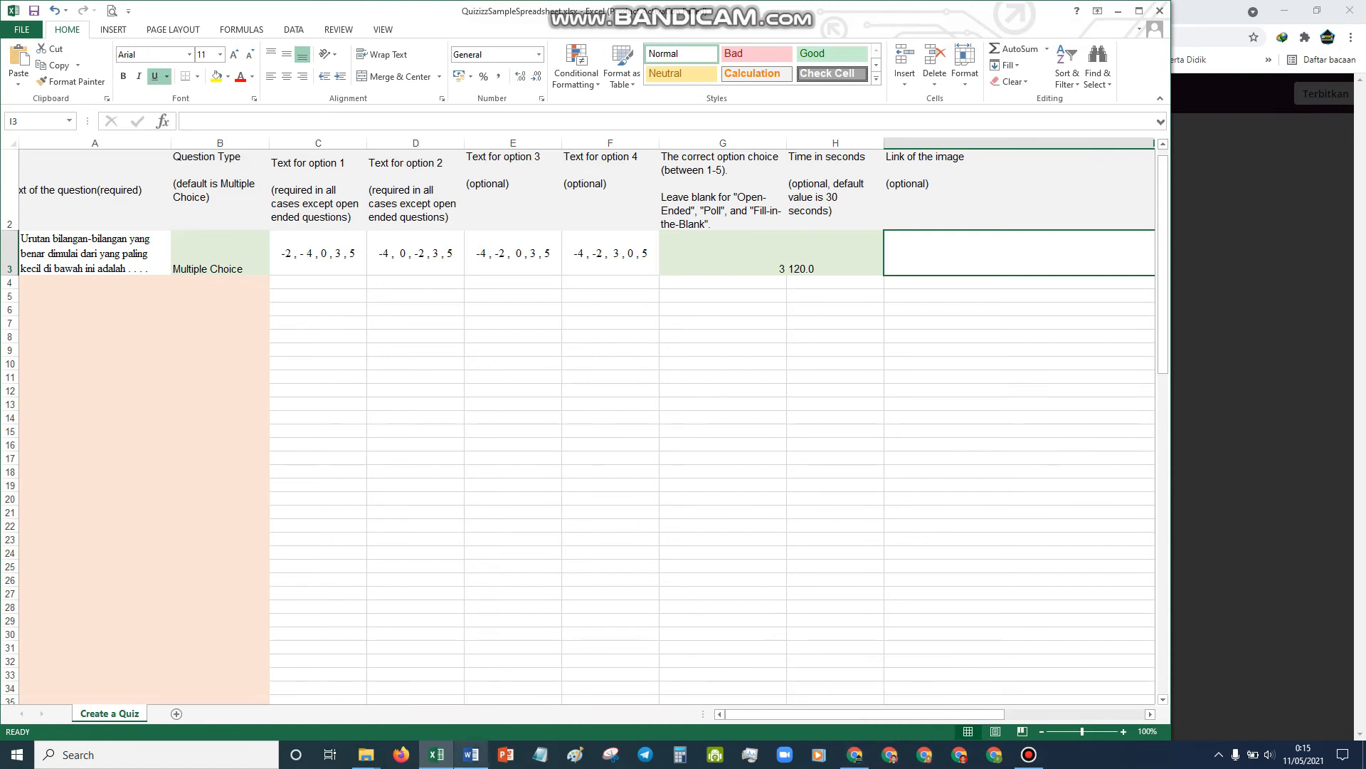
mouse_move(470, 754)
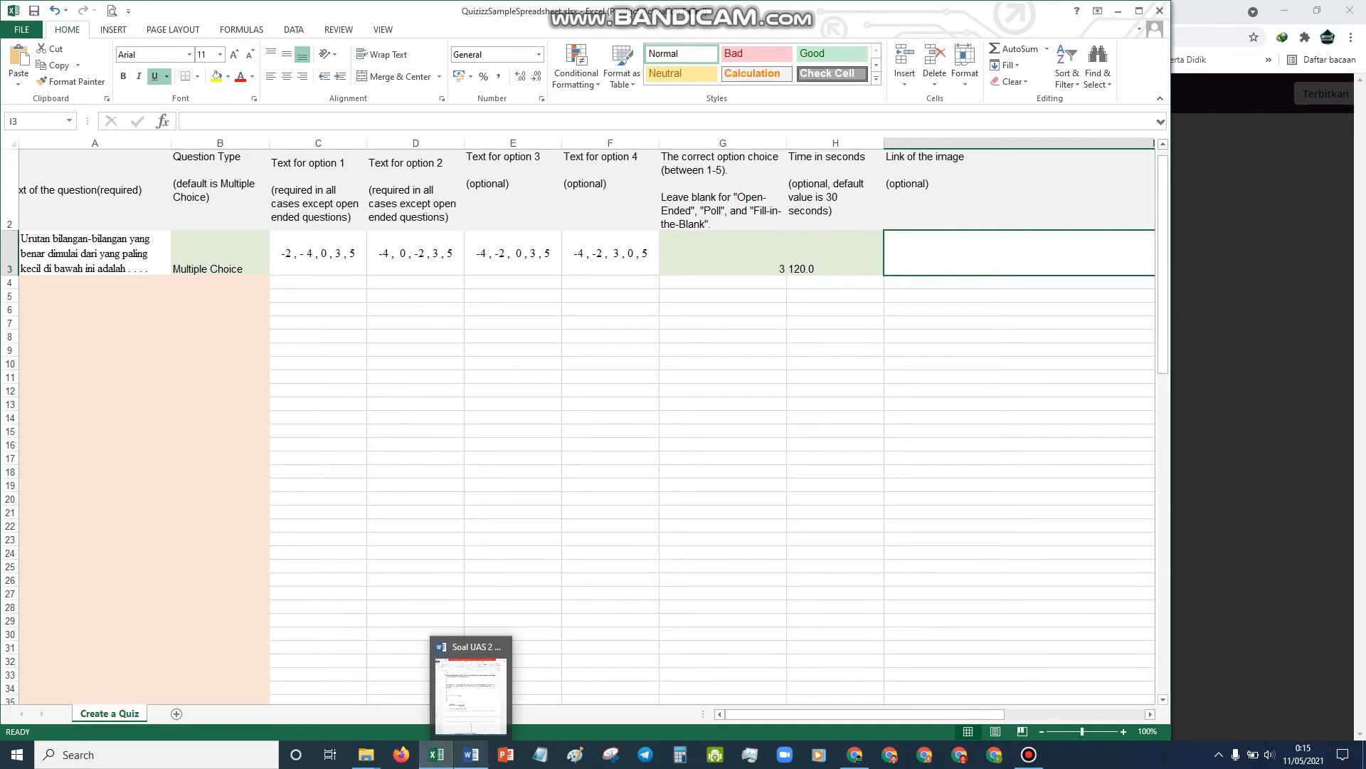
click(470, 694)
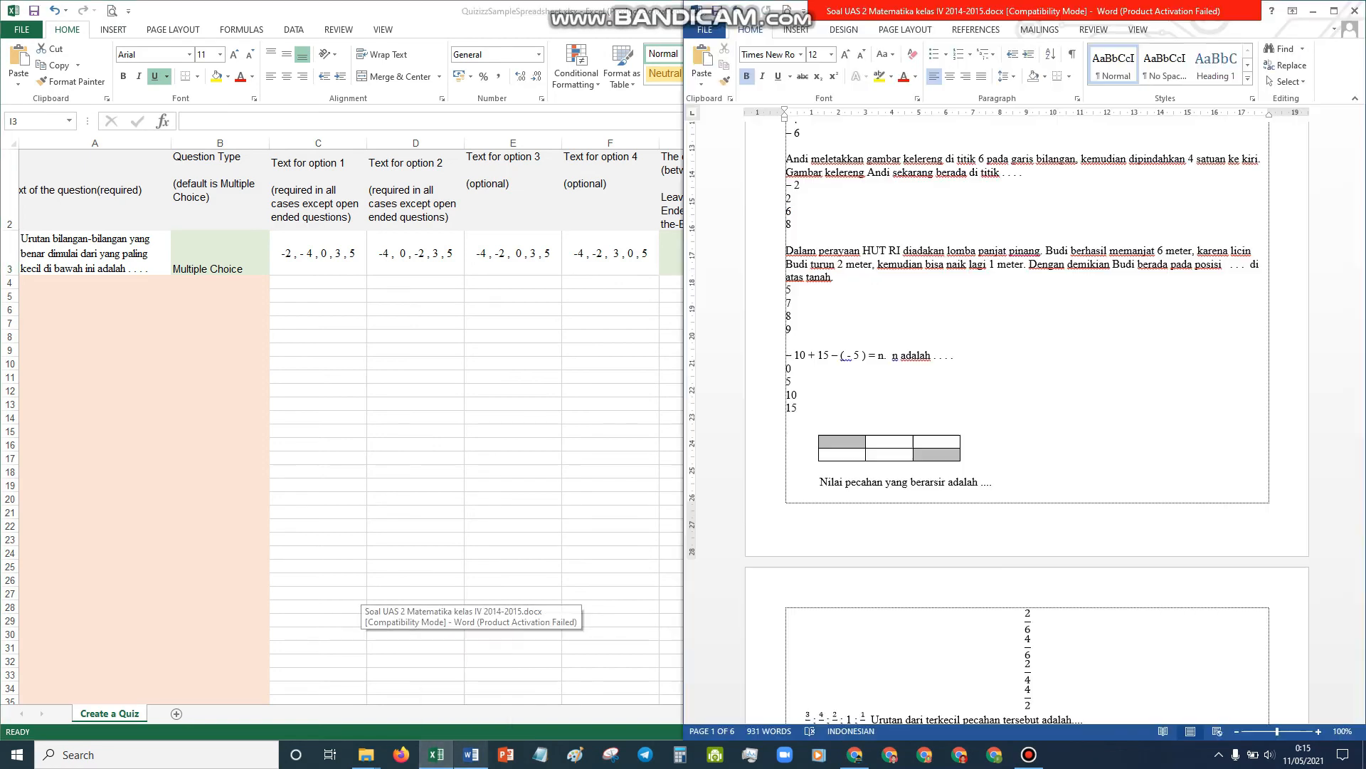
scroll(1026, 420, up, 5)
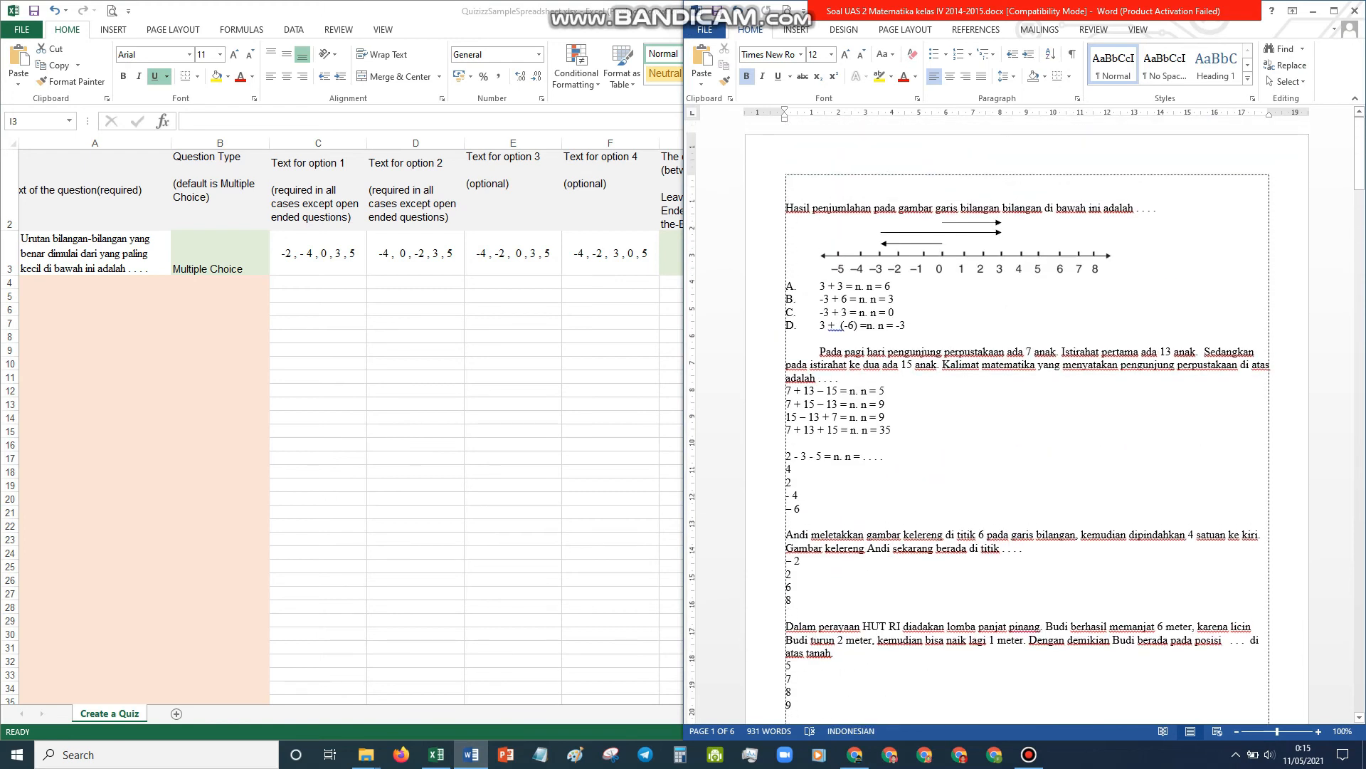
- Examine the remaining Word exam questions, then the answer options and correct-answer cell in row 3 of the Excel template
scroll(1027, 419, down, 2)
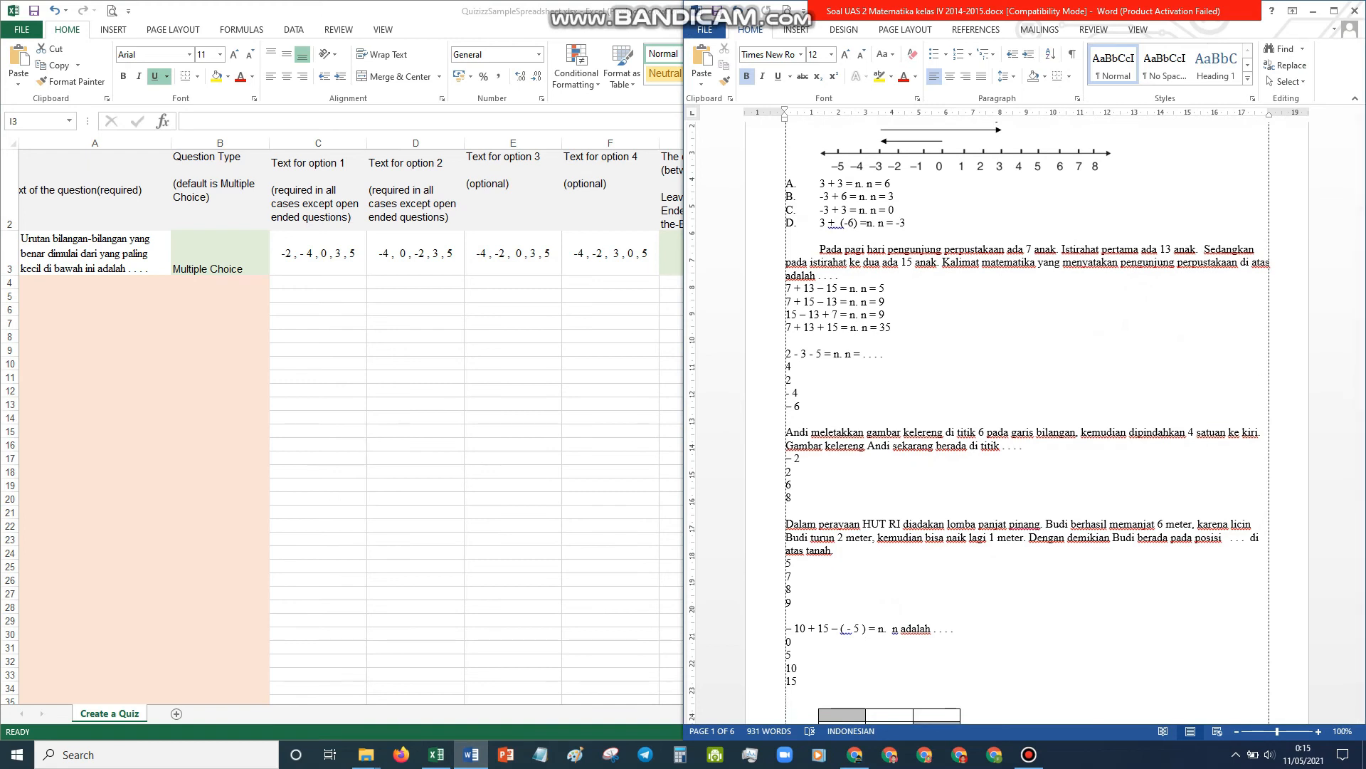
key(alt+Tab)
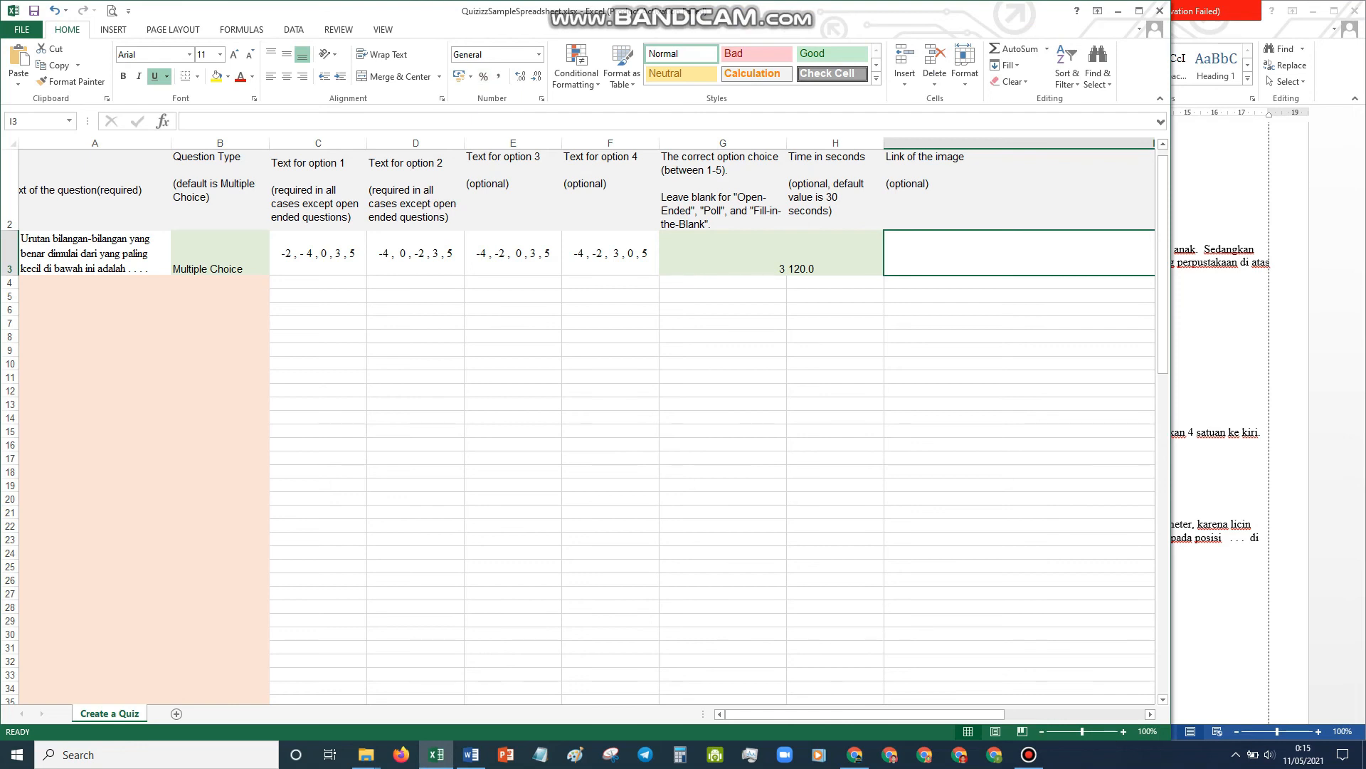
click(95, 283)
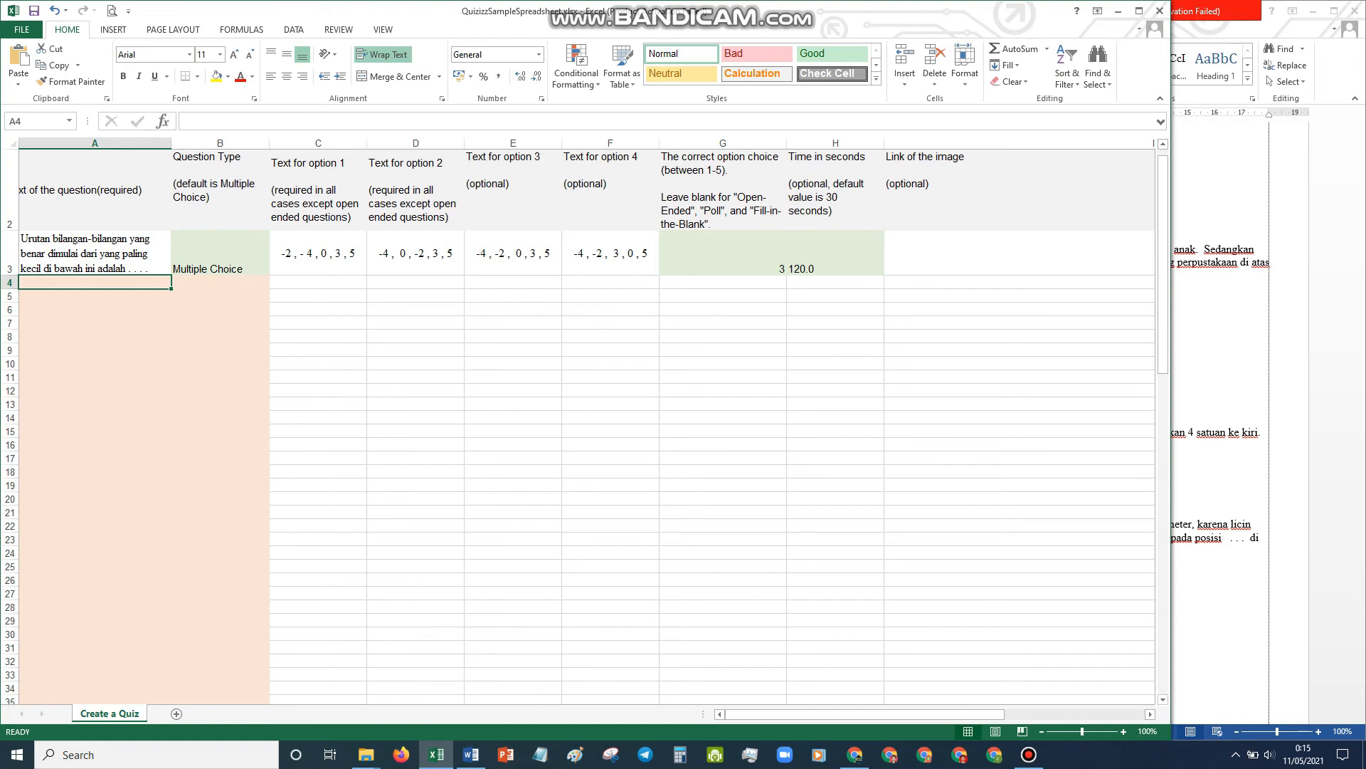
drag(318, 253, 640, 256)
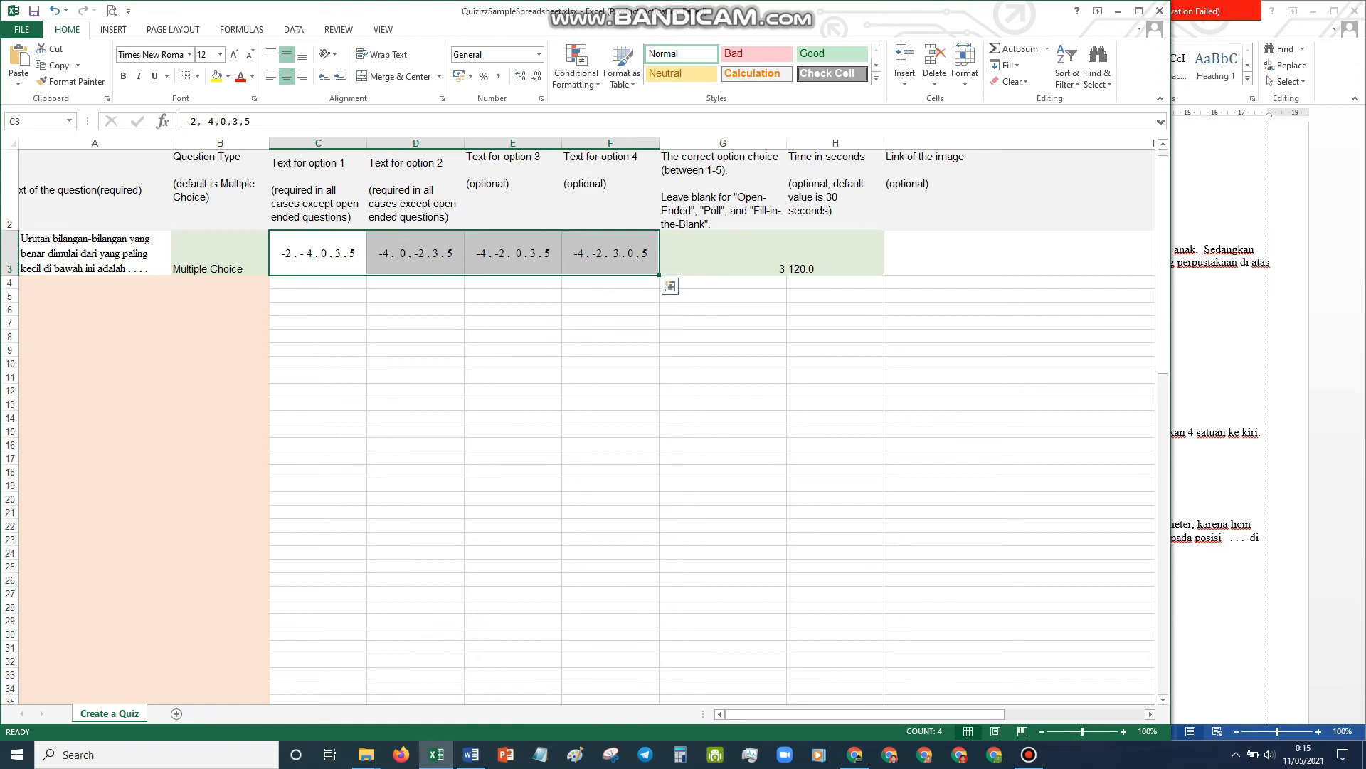
click(722, 254)
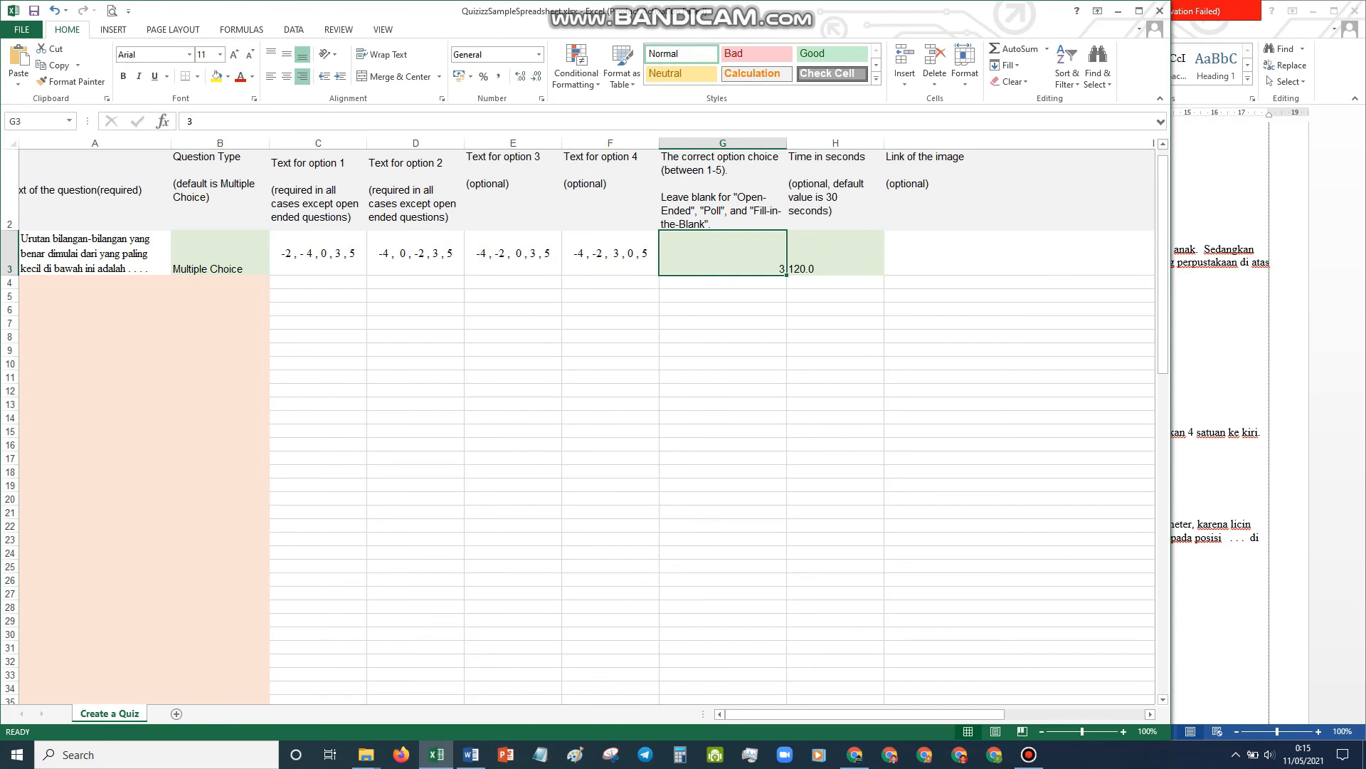
- Fill the time of 120.0 seconds from H3 down to H20 as identical copies
click(836, 253)
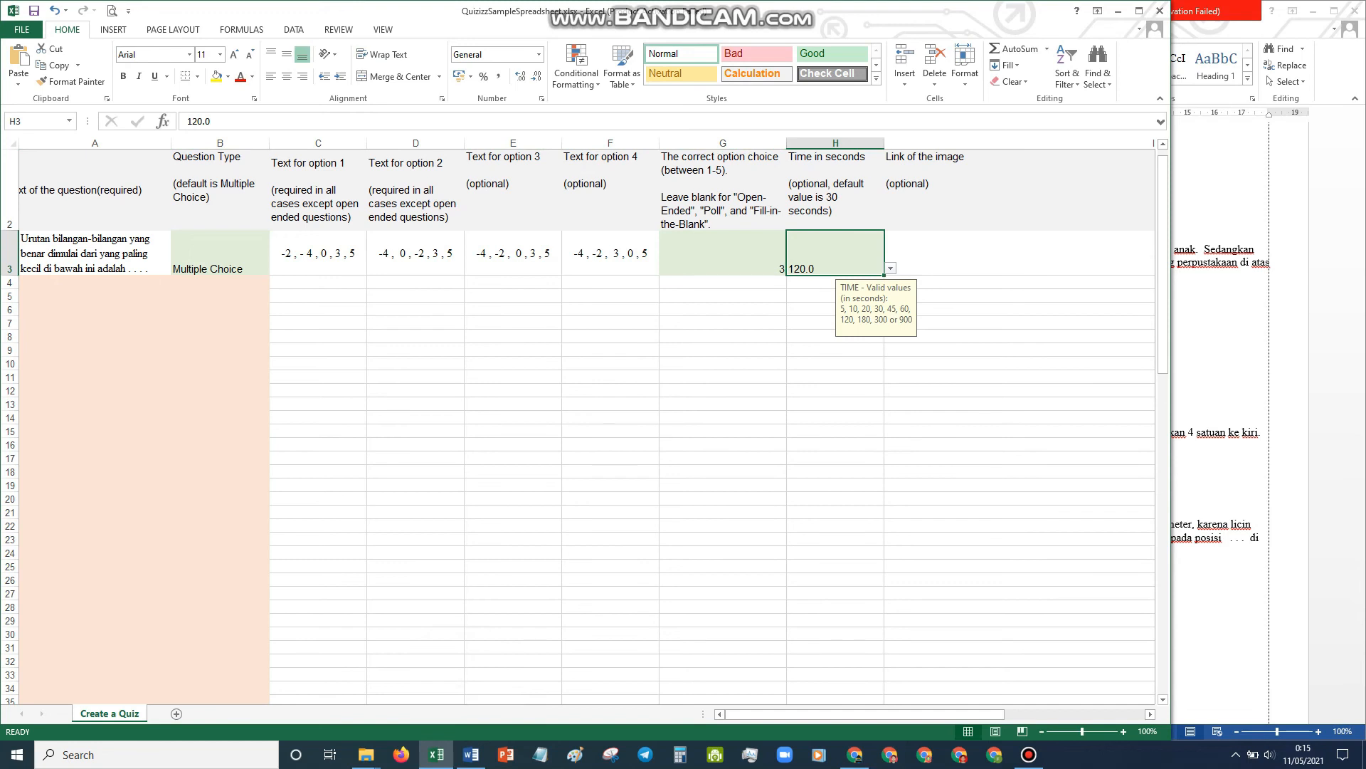
drag(884, 275, 883, 504)
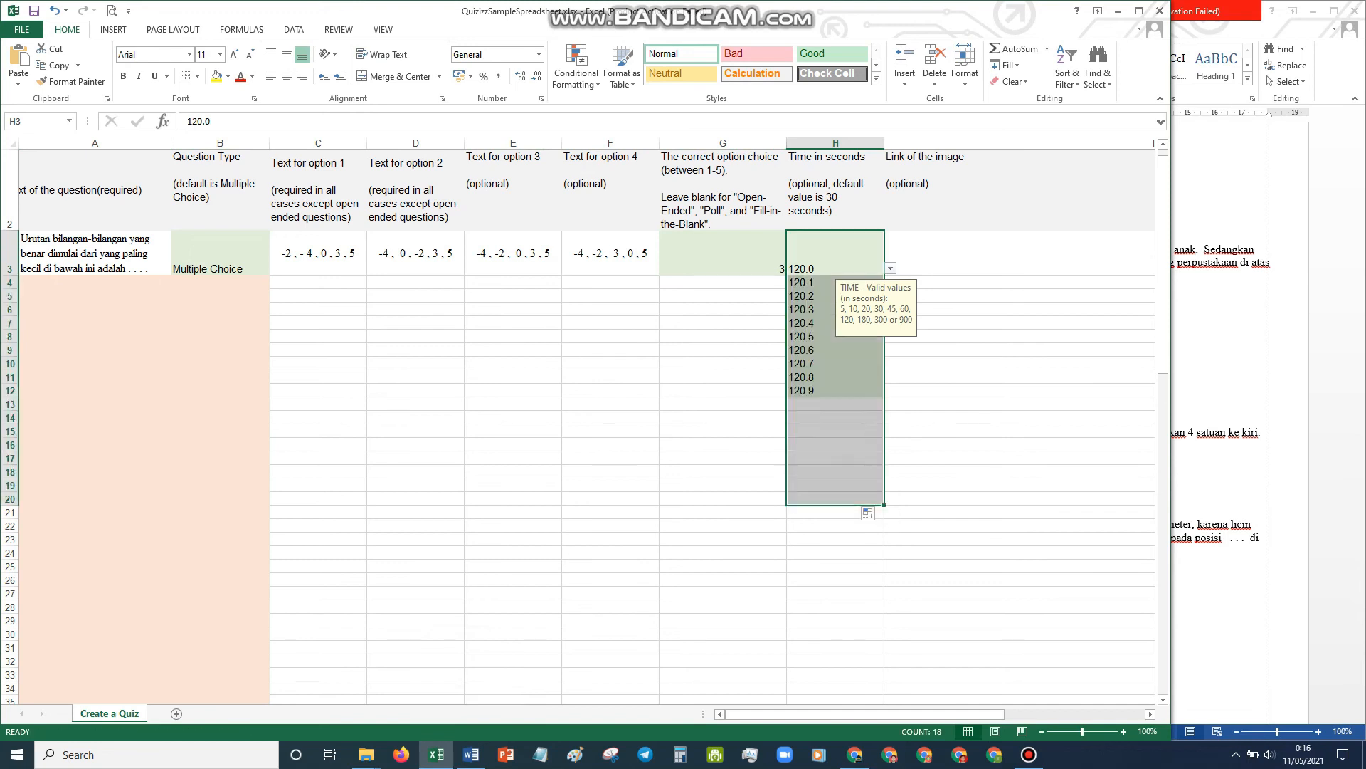
click(868, 513)
click(904, 530)
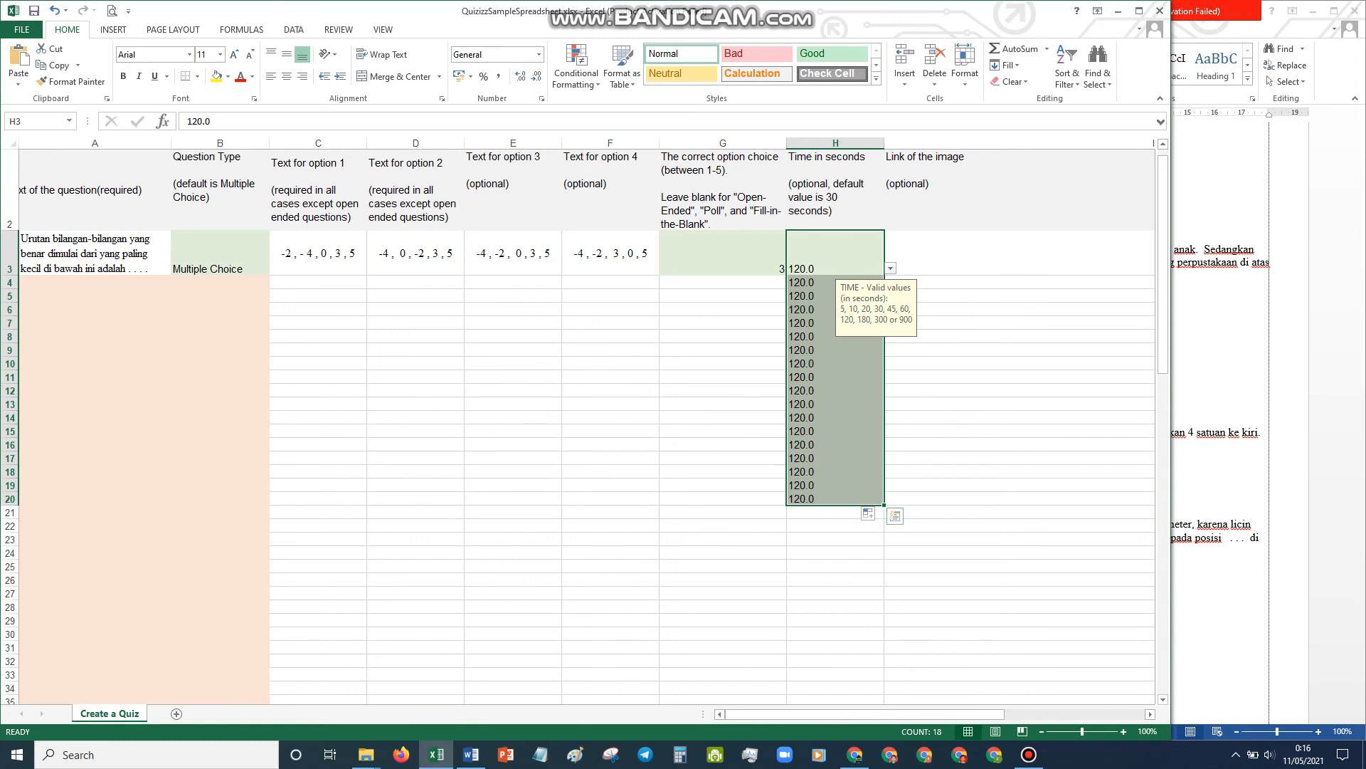
- Clear the time values from cells H4 to H20
click(835, 553)
drag(835, 282, 835, 500)
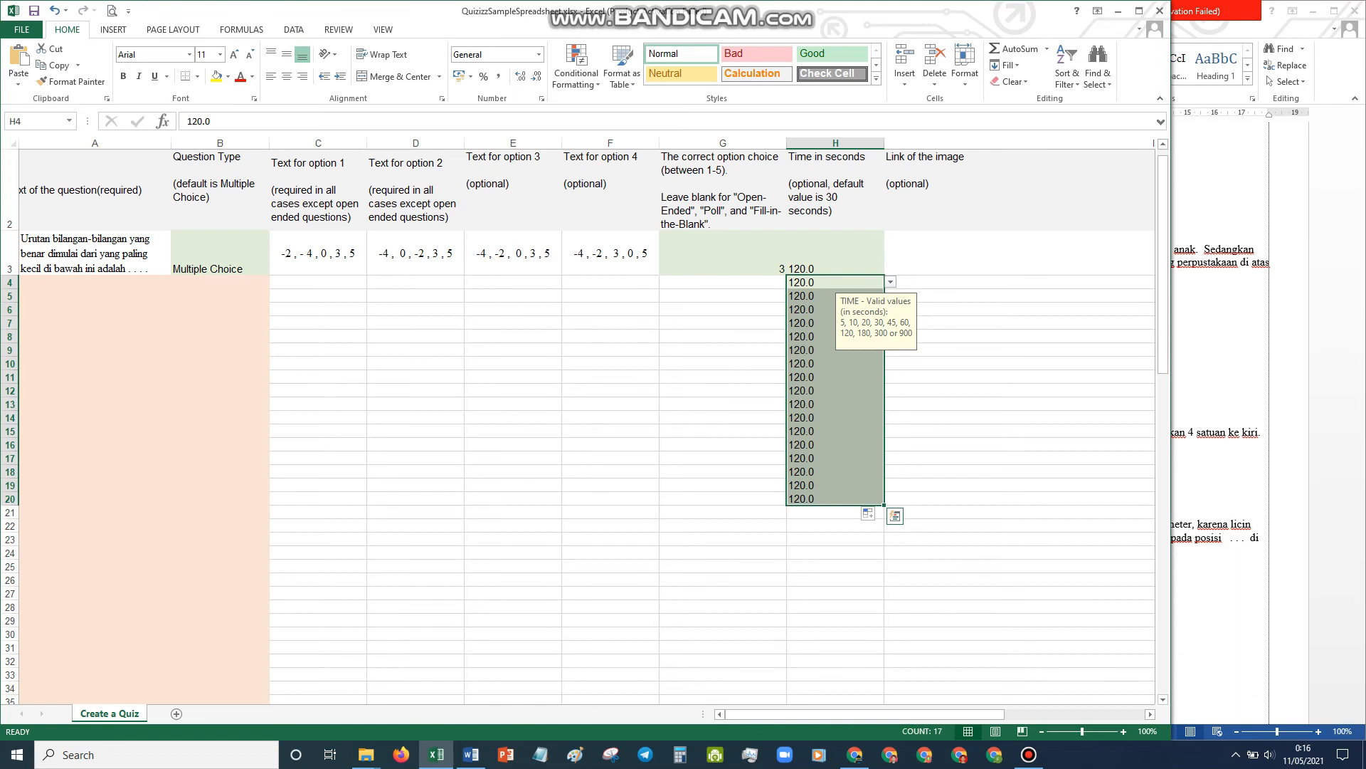
key(Delete)
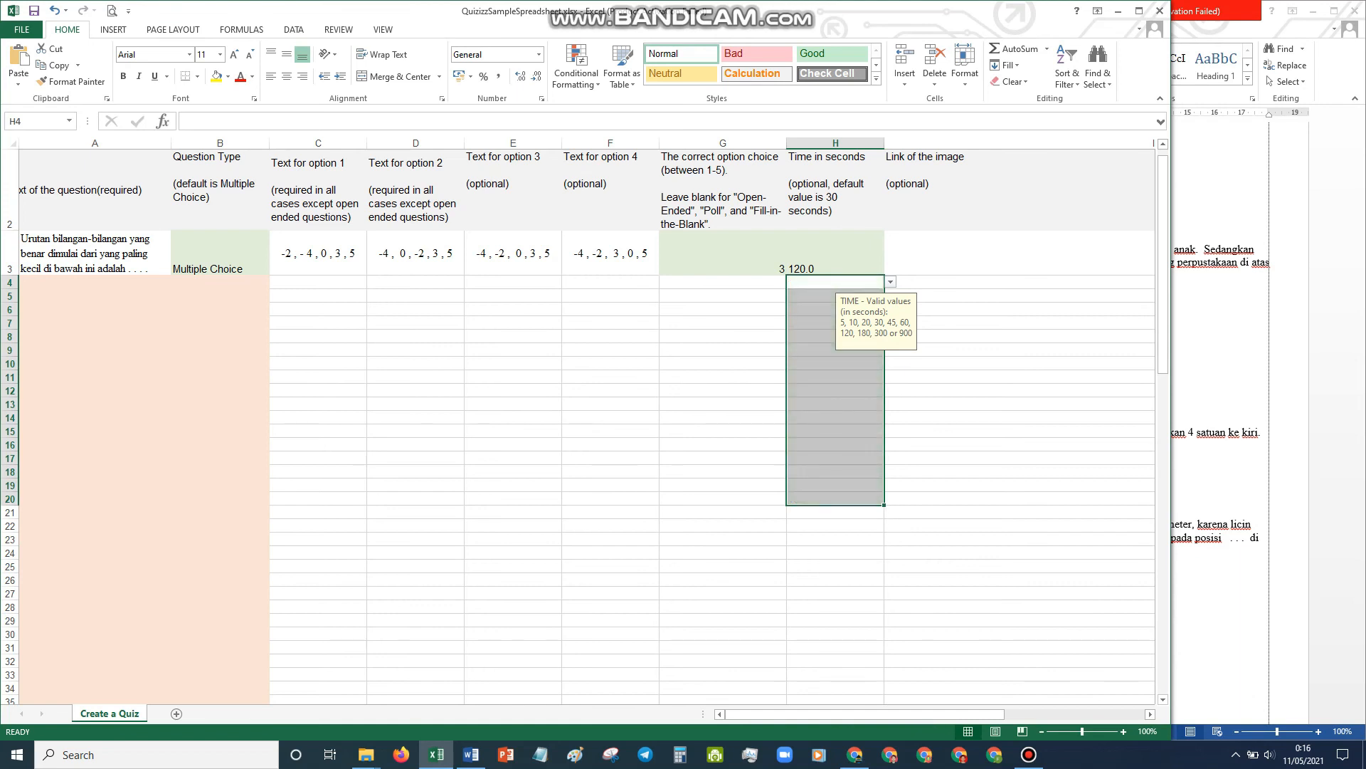
click(982, 391)
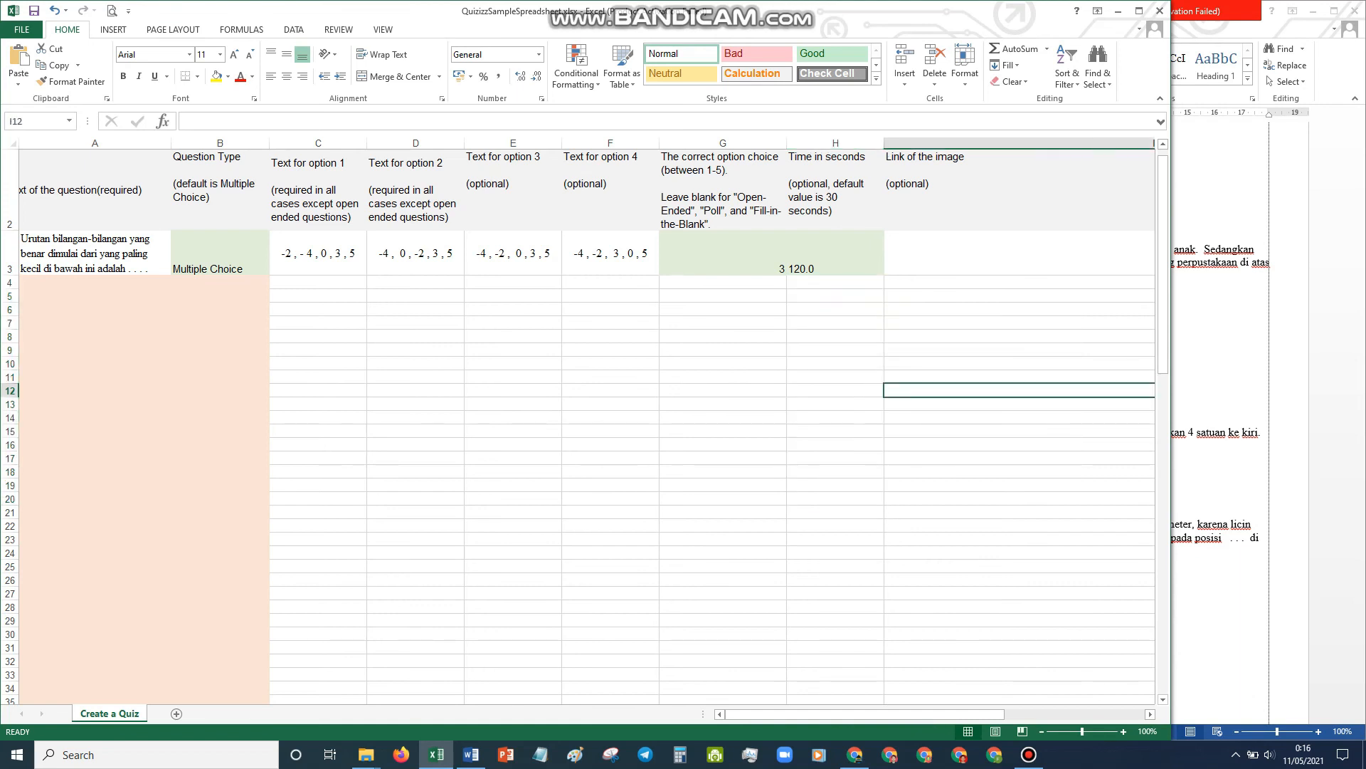
- Switch to Quizizz in Chrome, save the spreadsheet question into the "test" quiz, and check the question's time-limit choices
click(855, 754)
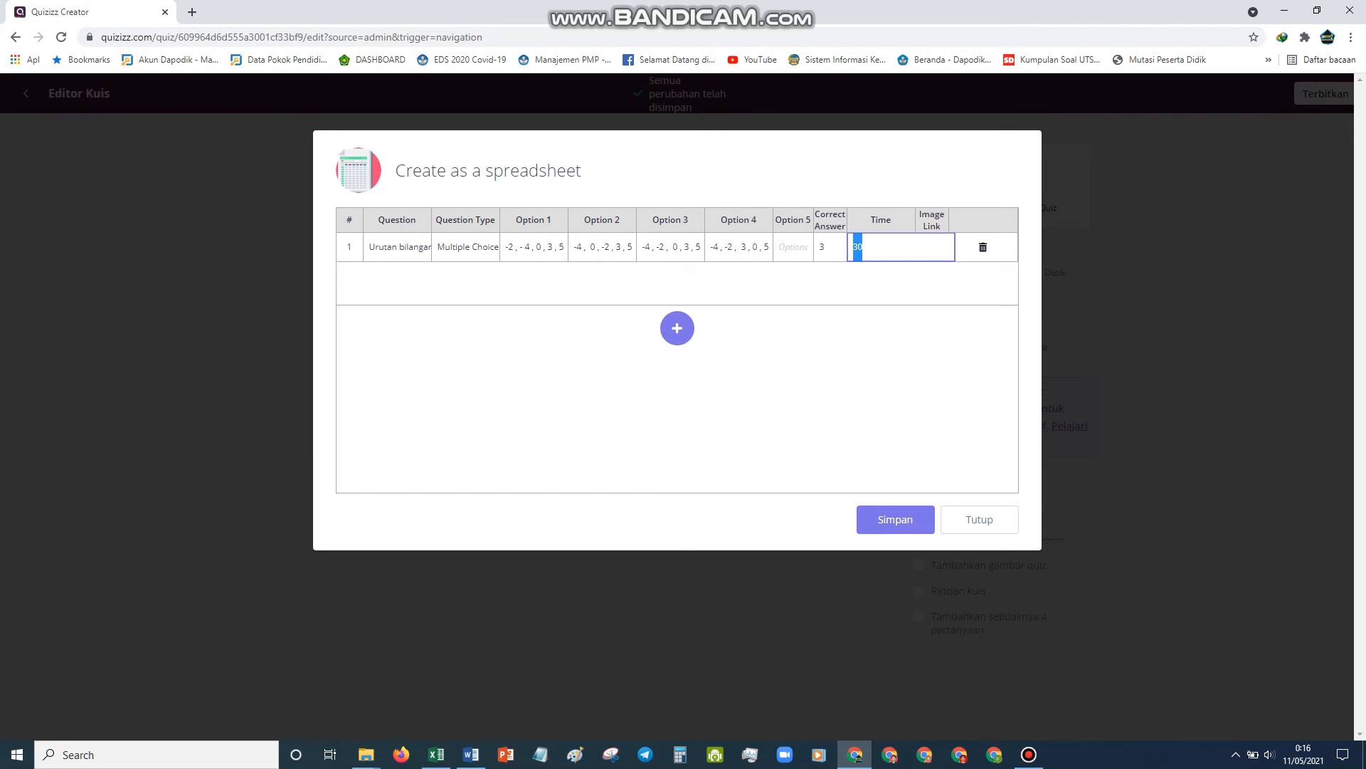
click(895, 518)
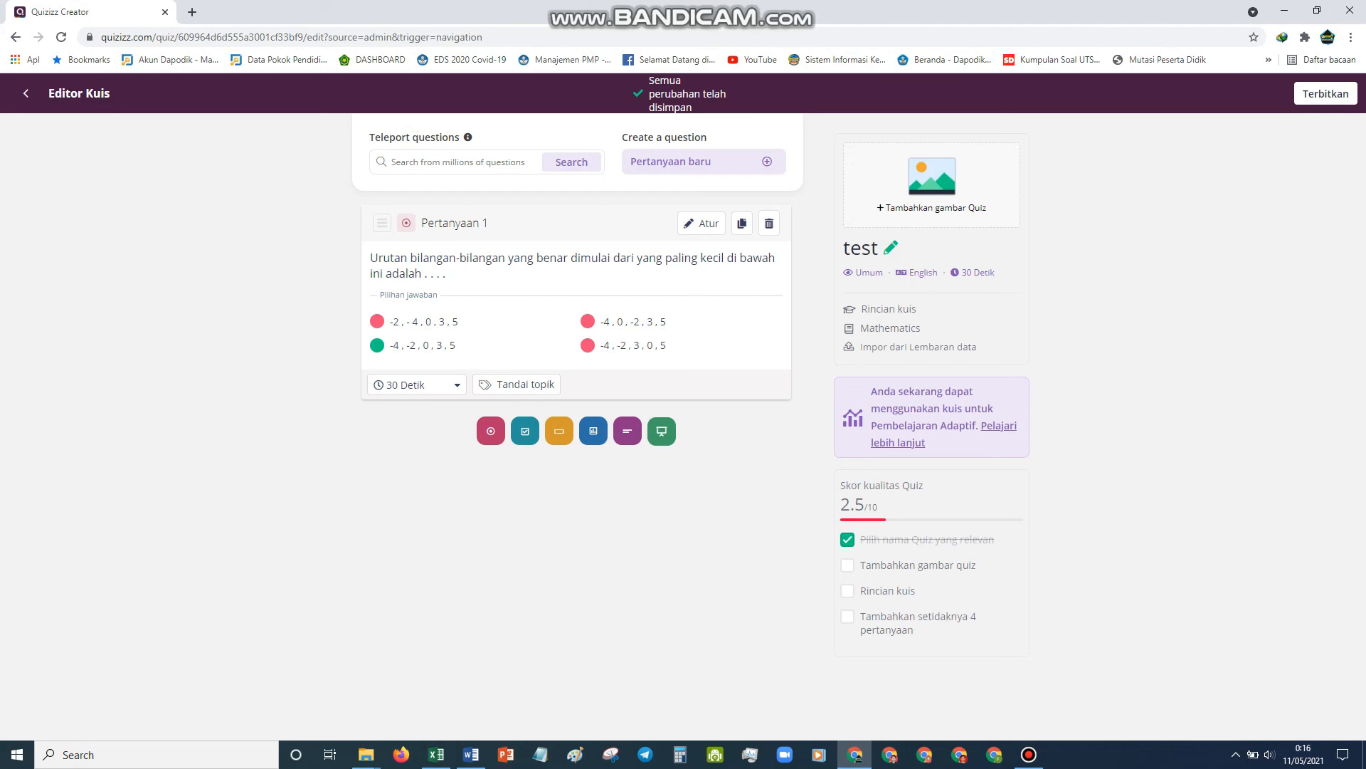
click(417, 385)
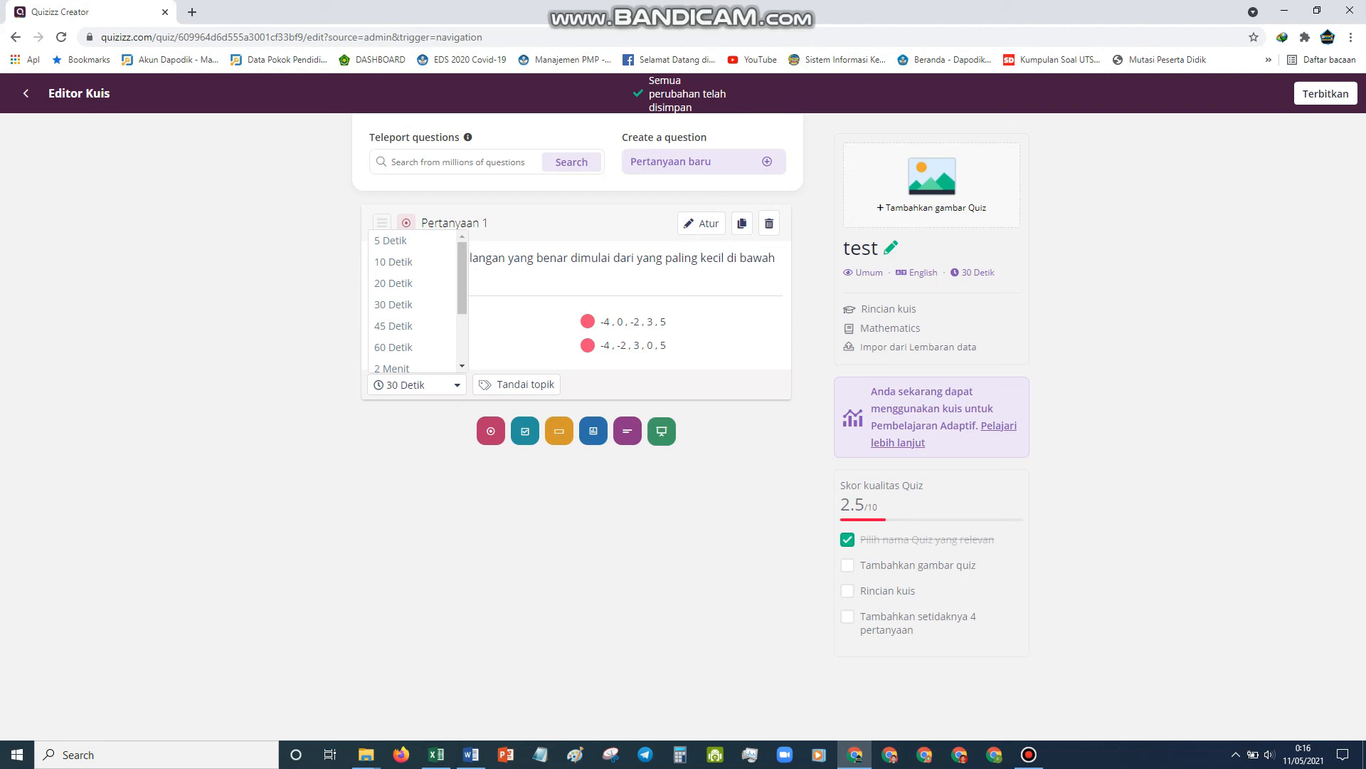
click(417, 385)
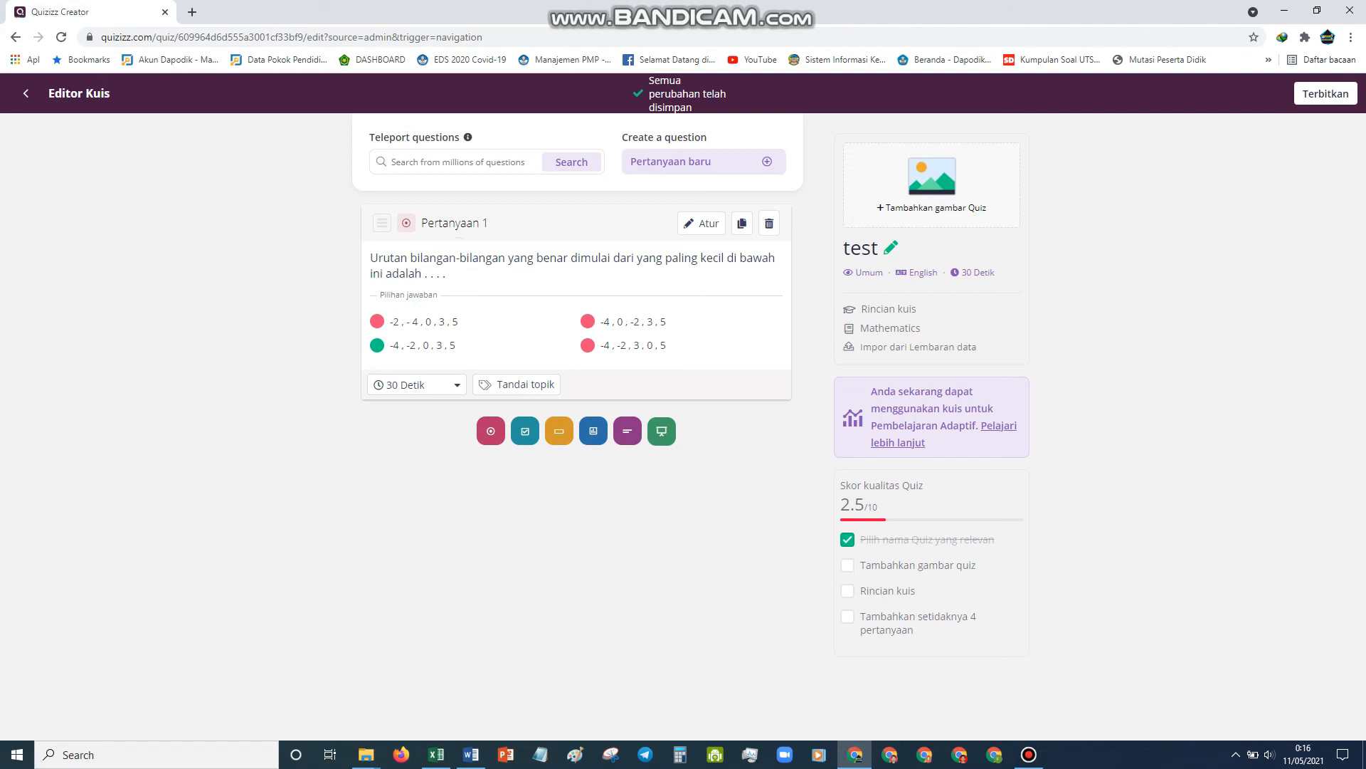
- Open question 1 for editing and add 1.JPG from the gambar folder as its question picture
click(701, 222)
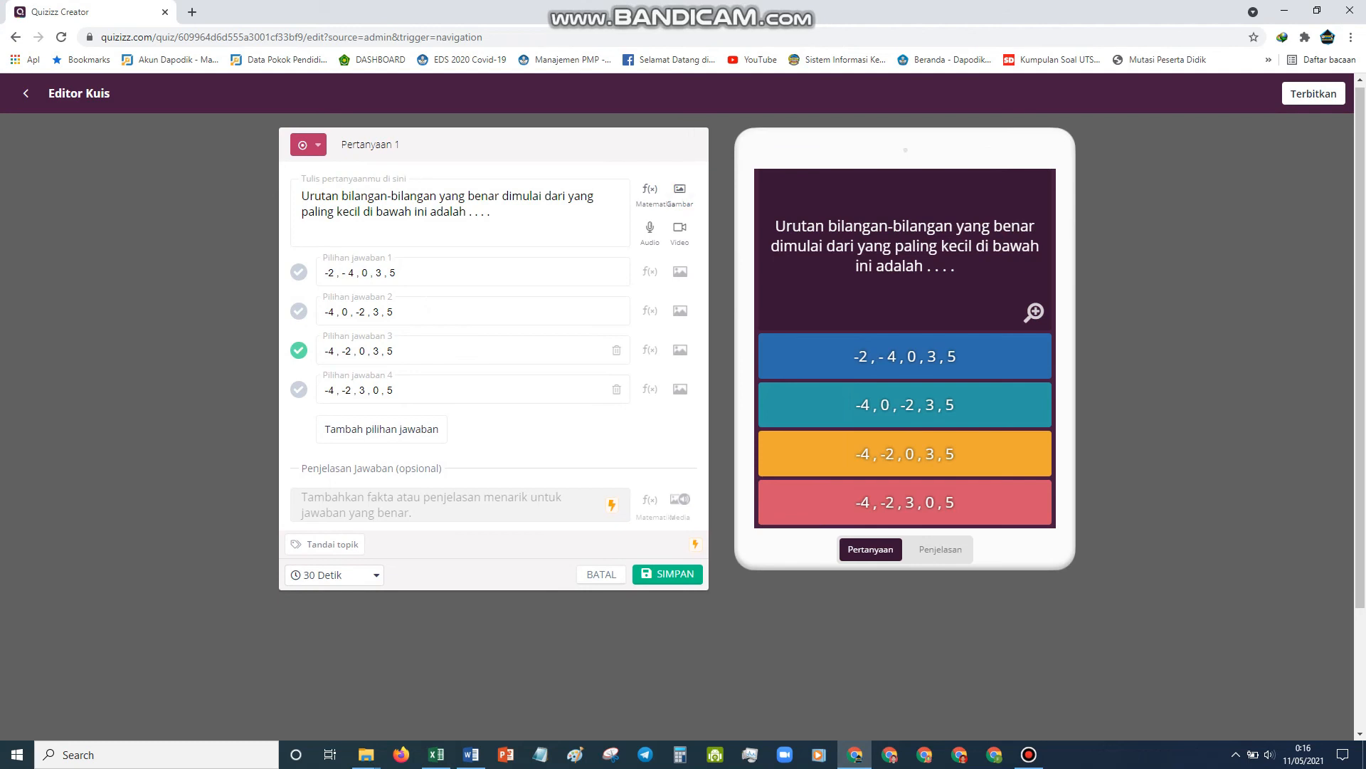
click(679, 190)
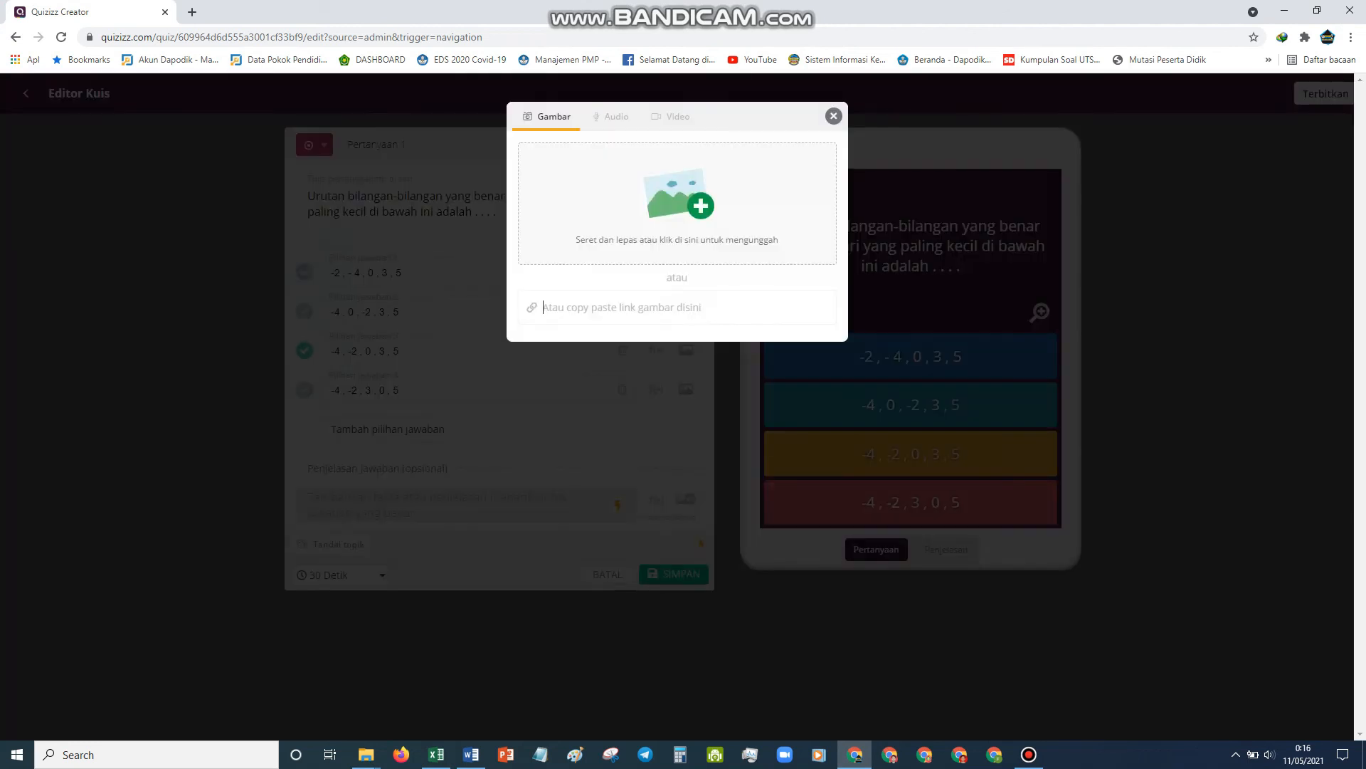
mouse_move(366, 755)
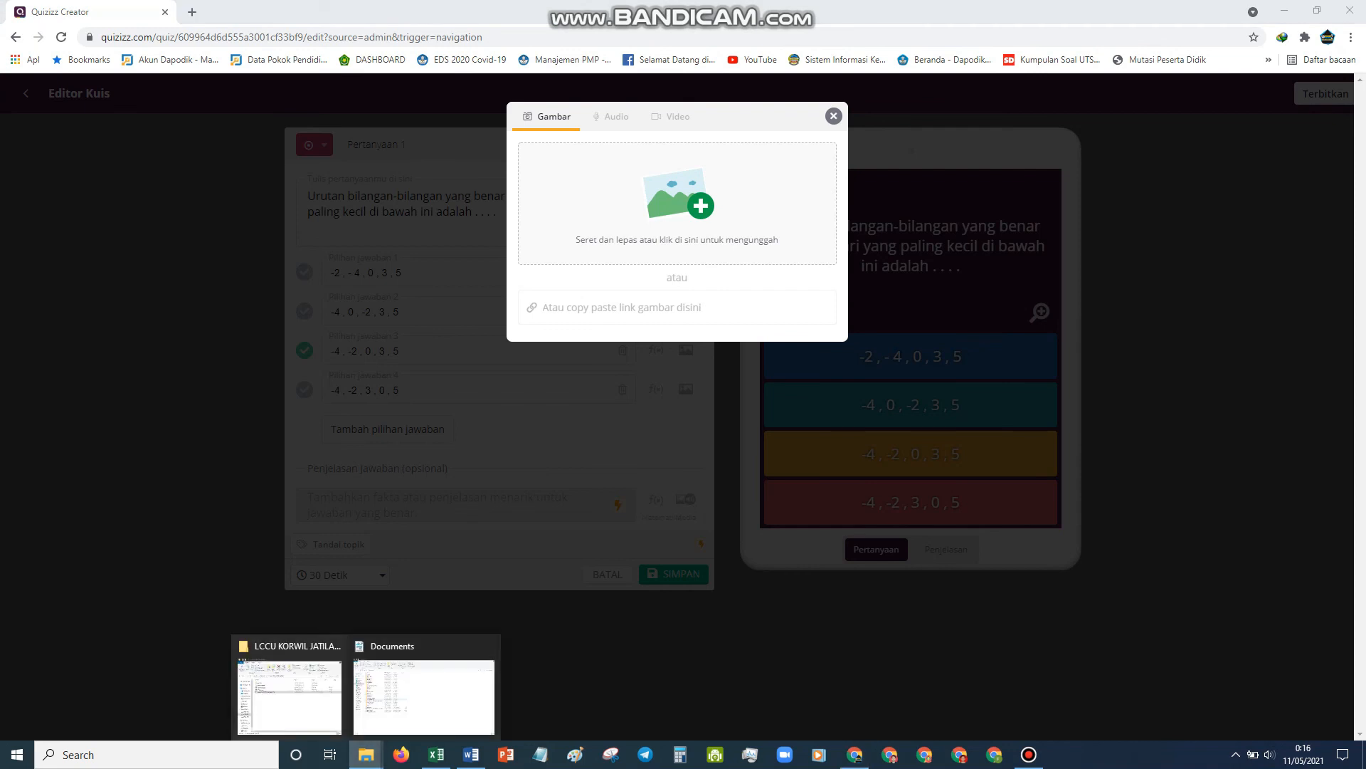
click(295, 687)
double_click(110, 236)
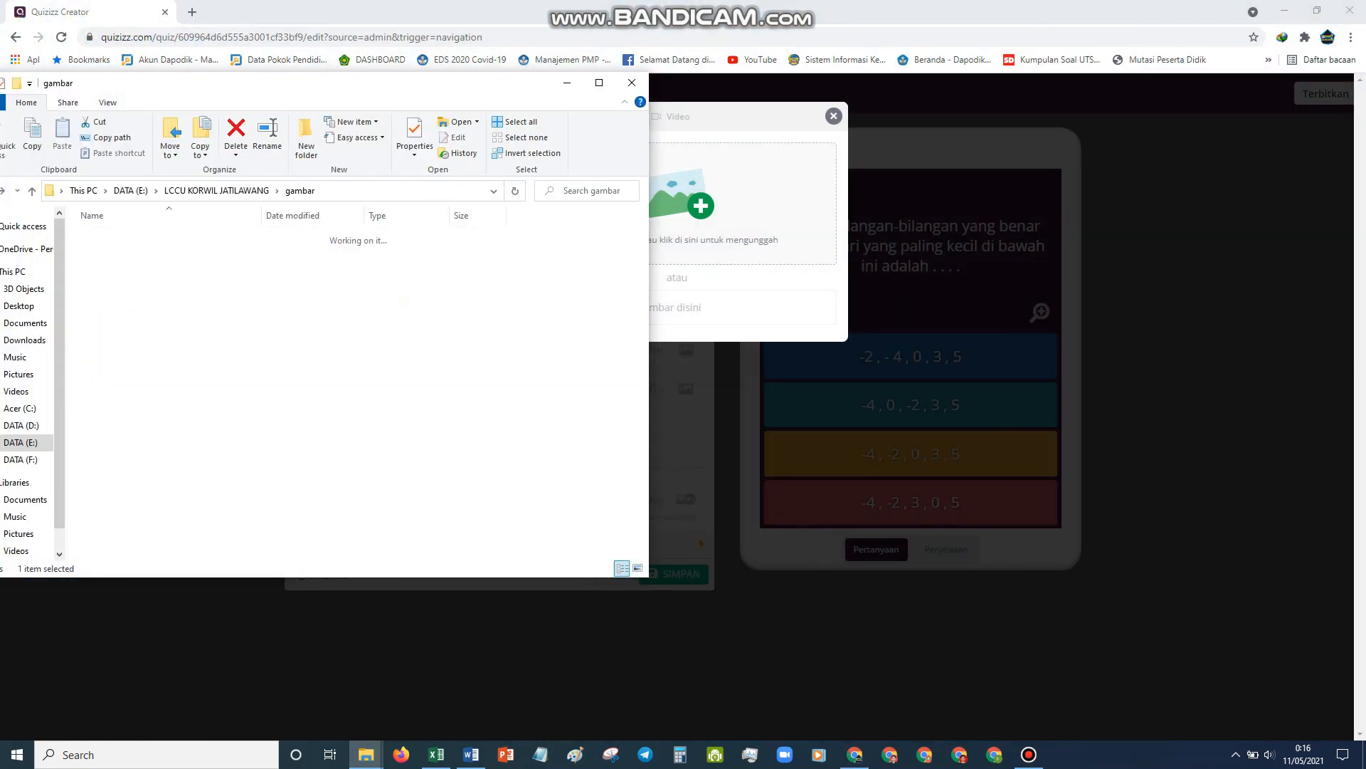
drag(115, 253, 686, 227)
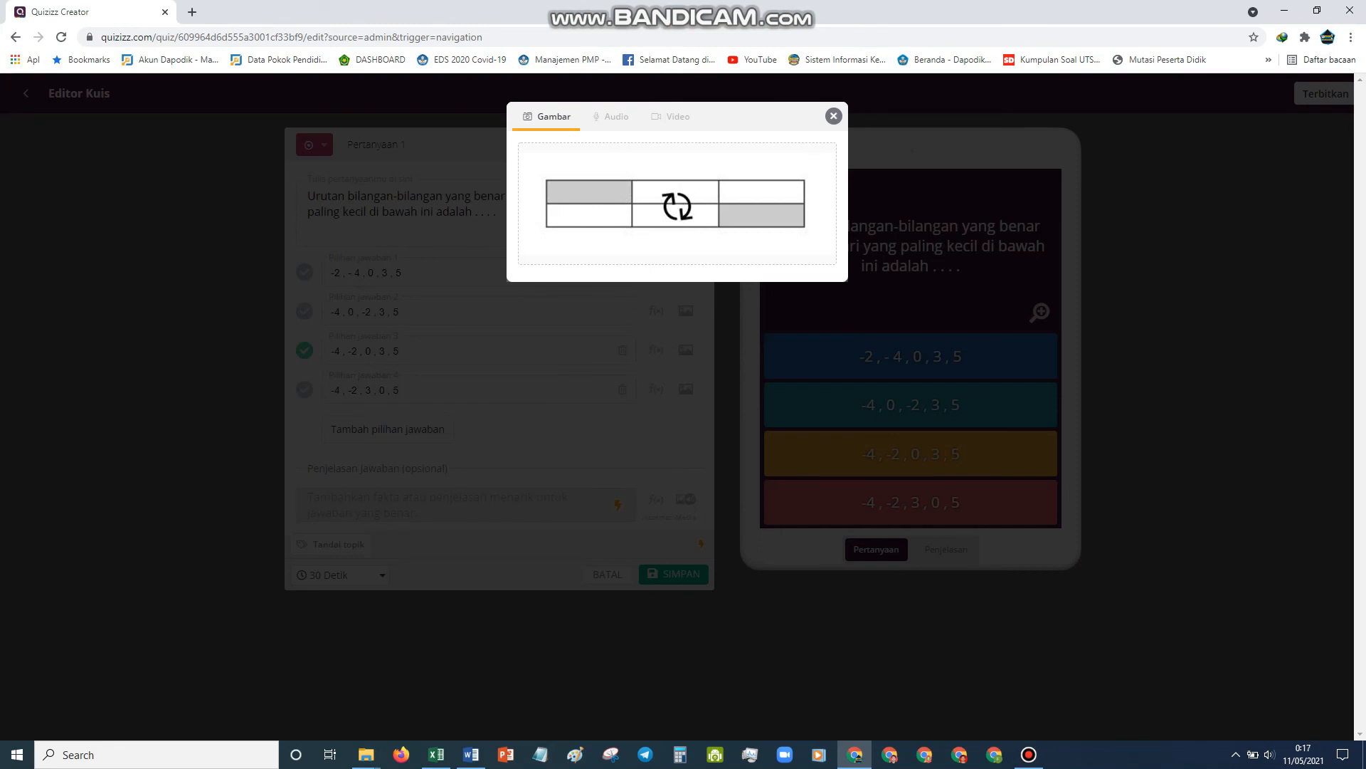
click(813, 290)
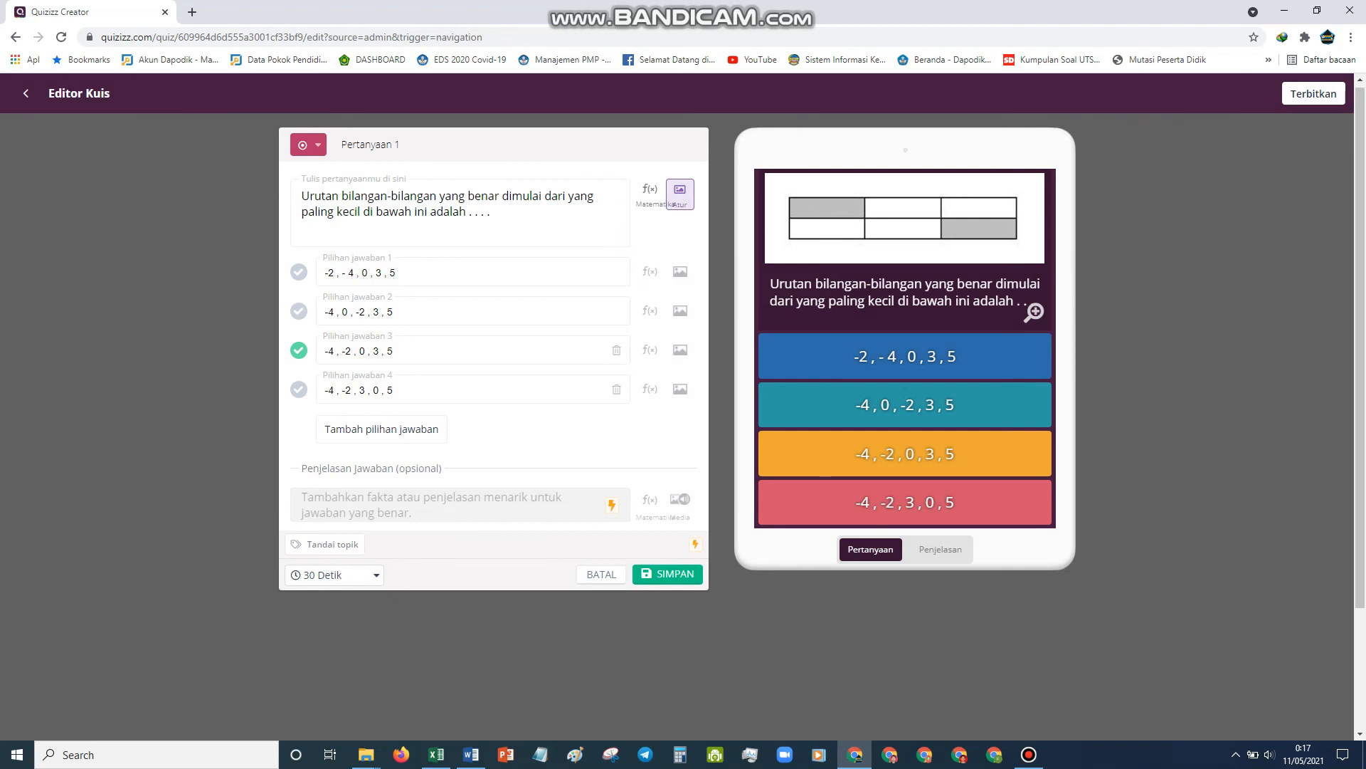
- In the Word exam document, move the first two net pictures of the "jaring-jaring balok" question apart at the start of page 4
click(471, 755)
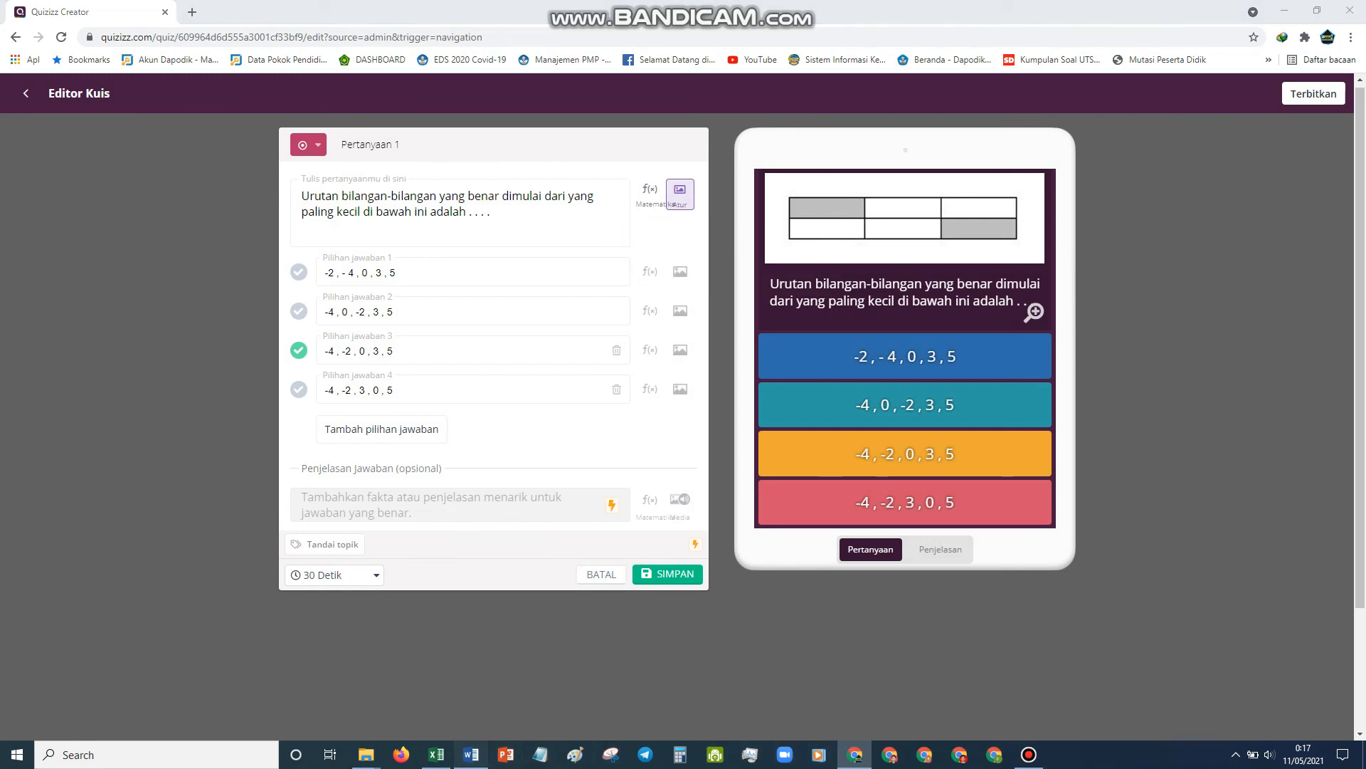
scroll(1027, 420, down, 15)
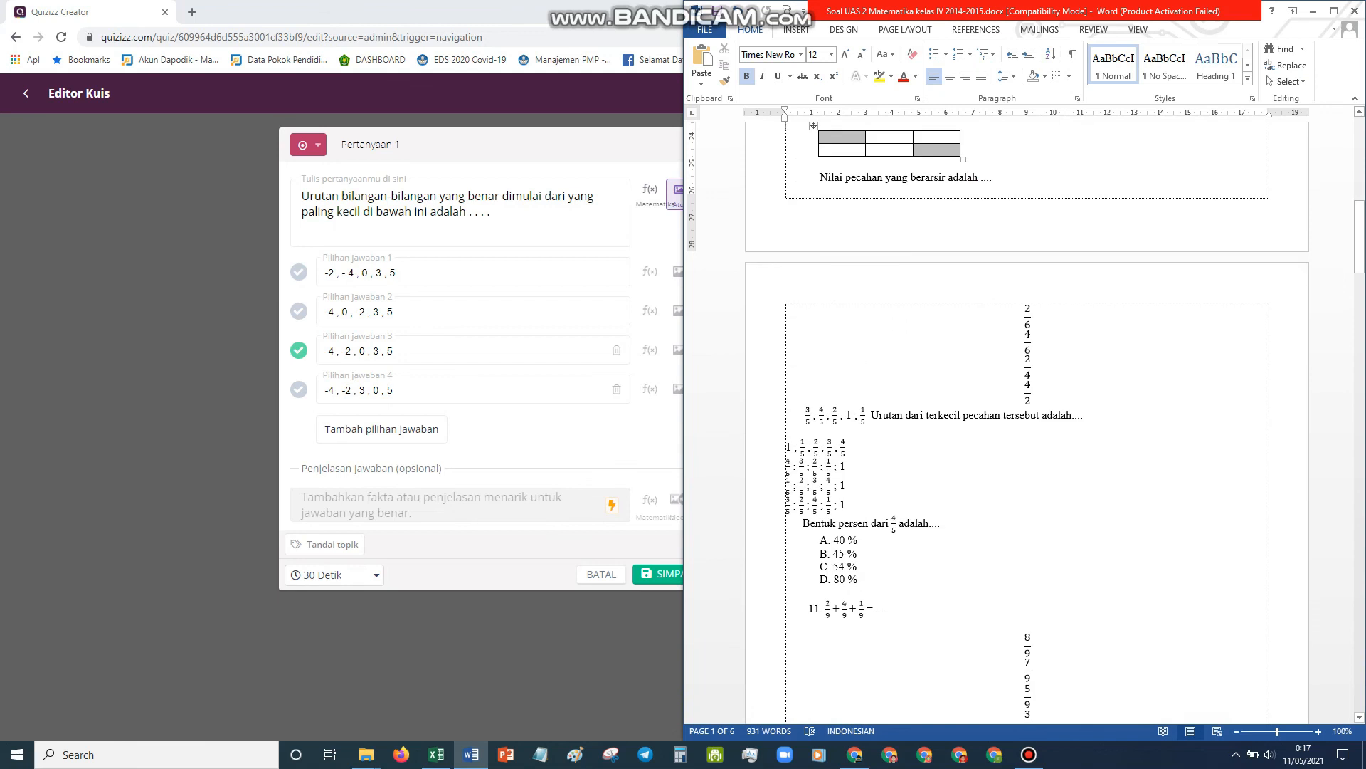
scroll(1027, 420, down, 20)
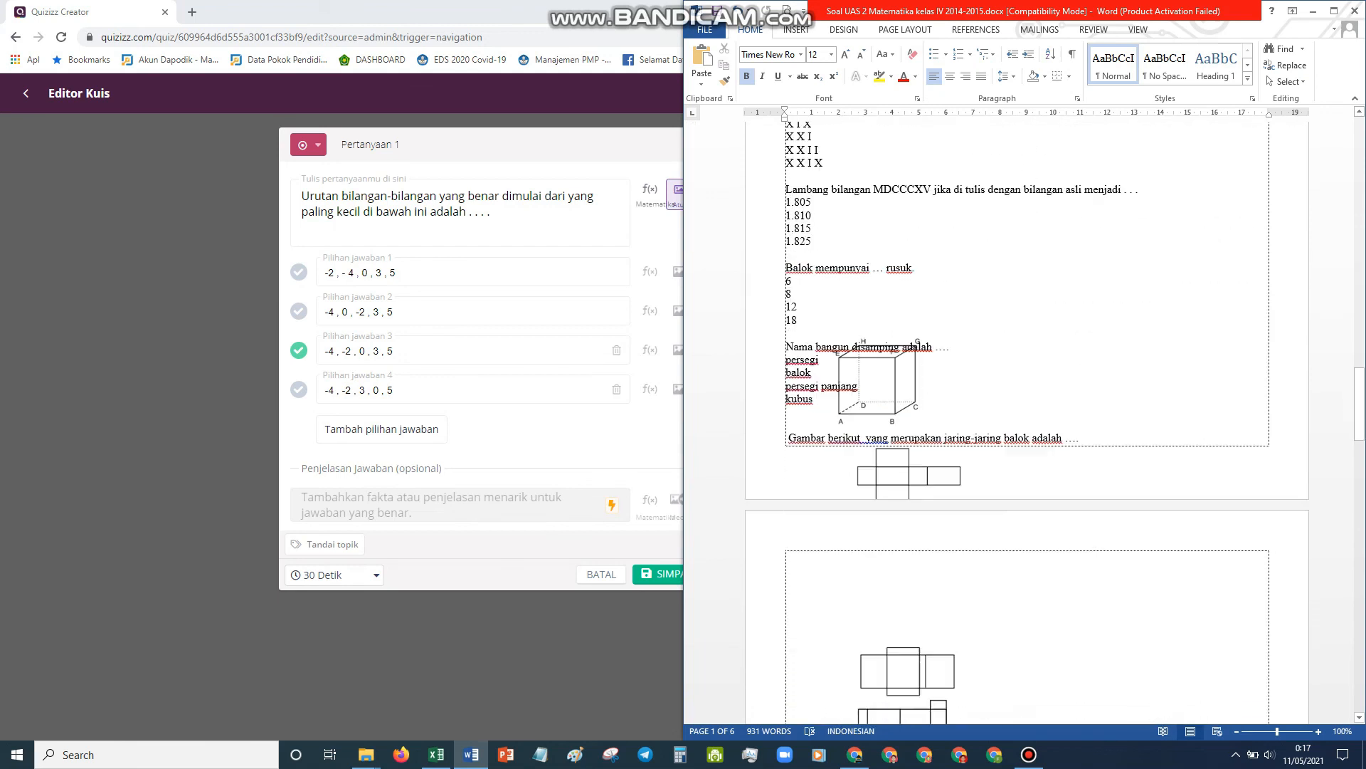
click(909, 468)
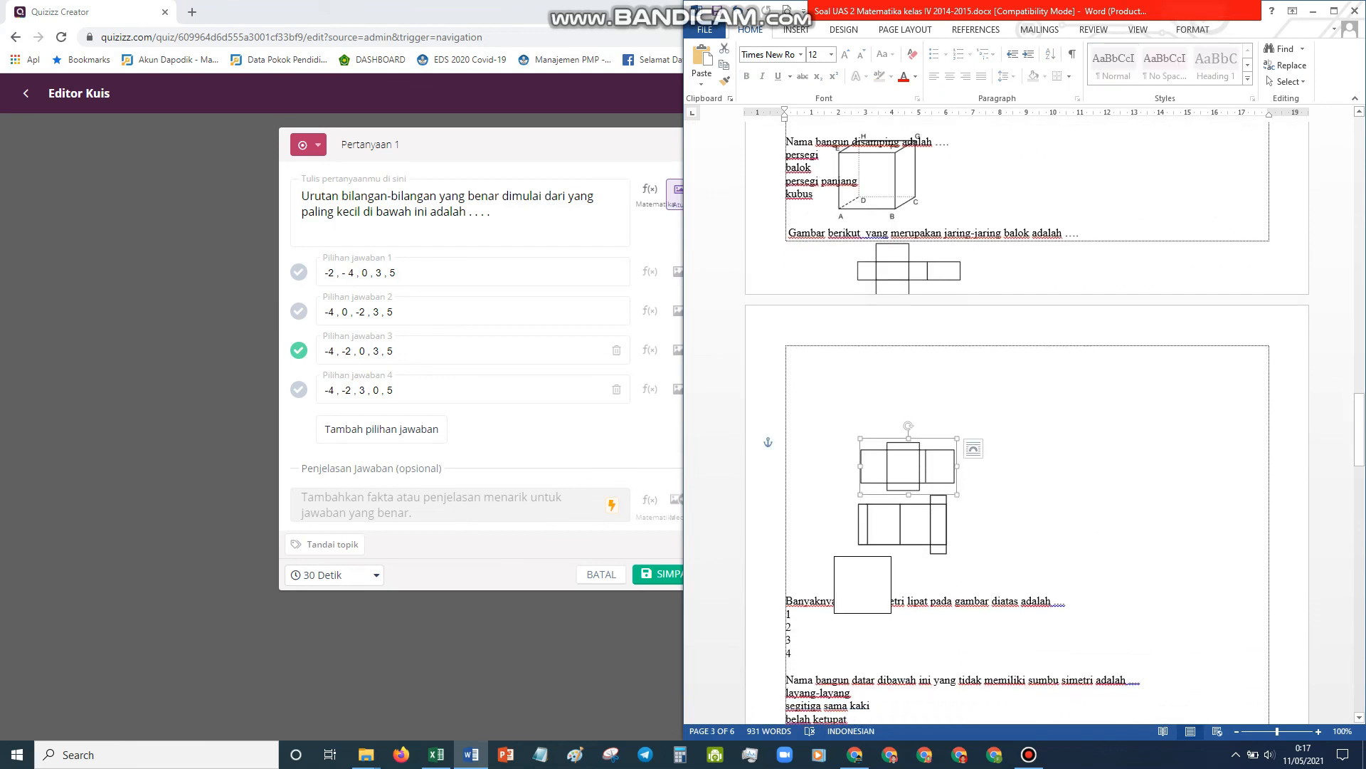
drag(909, 468, 838, 419)
drag(909, 270, 1044, 432)
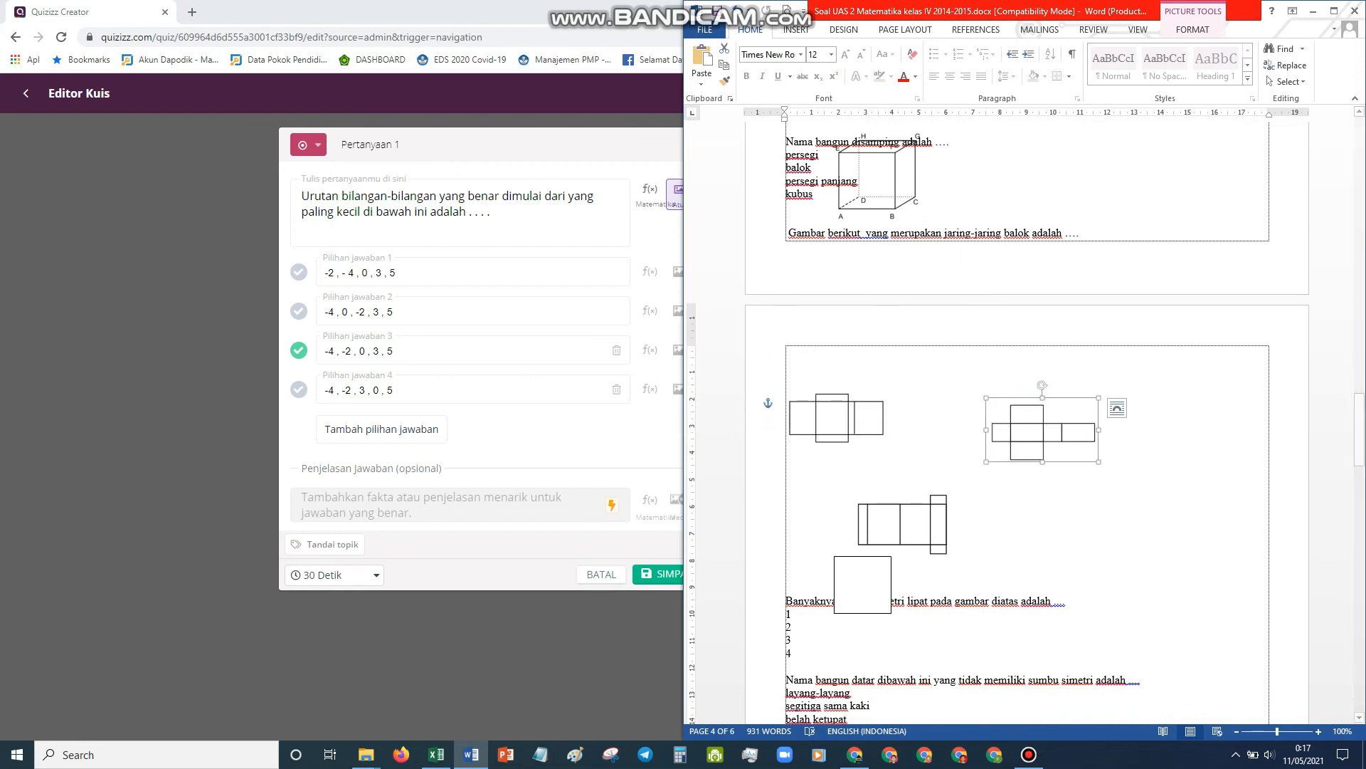
- Bring the gambar folder up beside the Word document and examine the separated net pictures
mouse_move(366, 754)
click(275, 686)
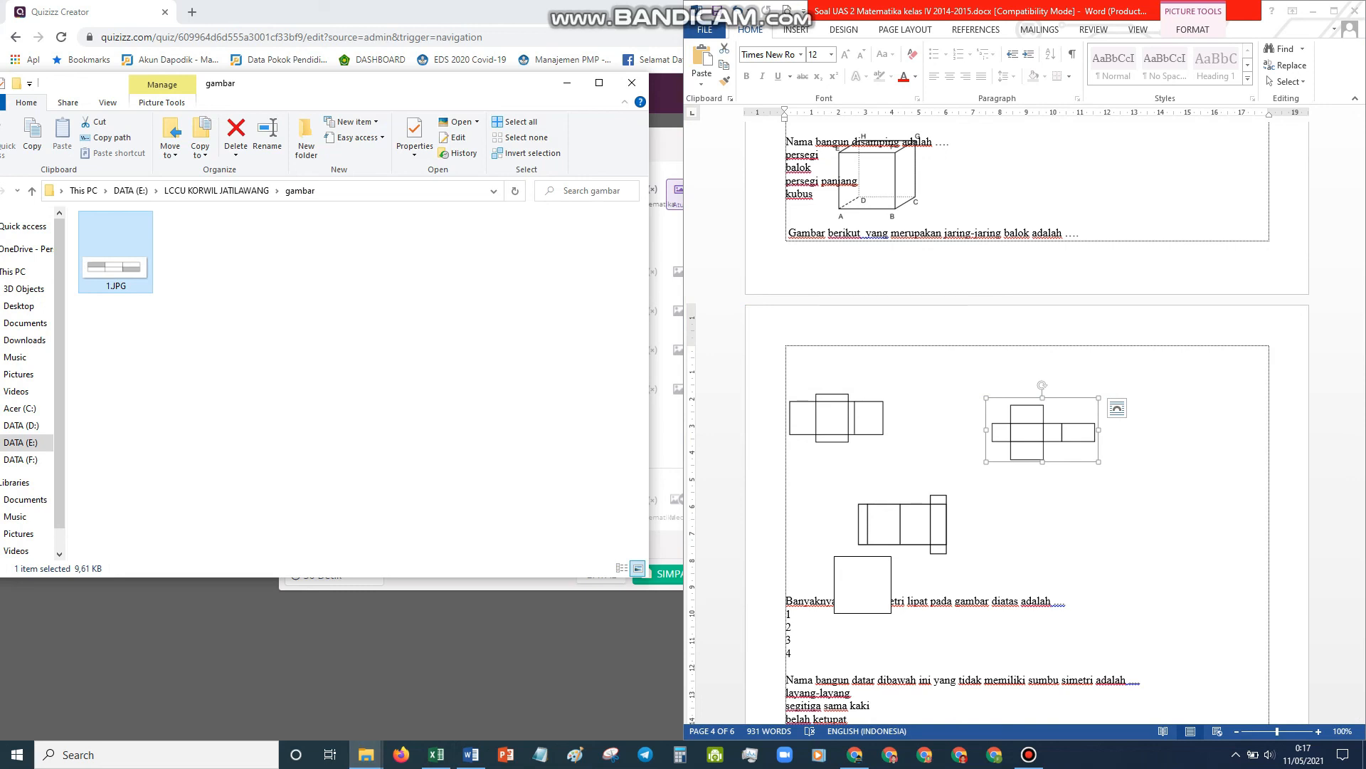
click(1027, 432)
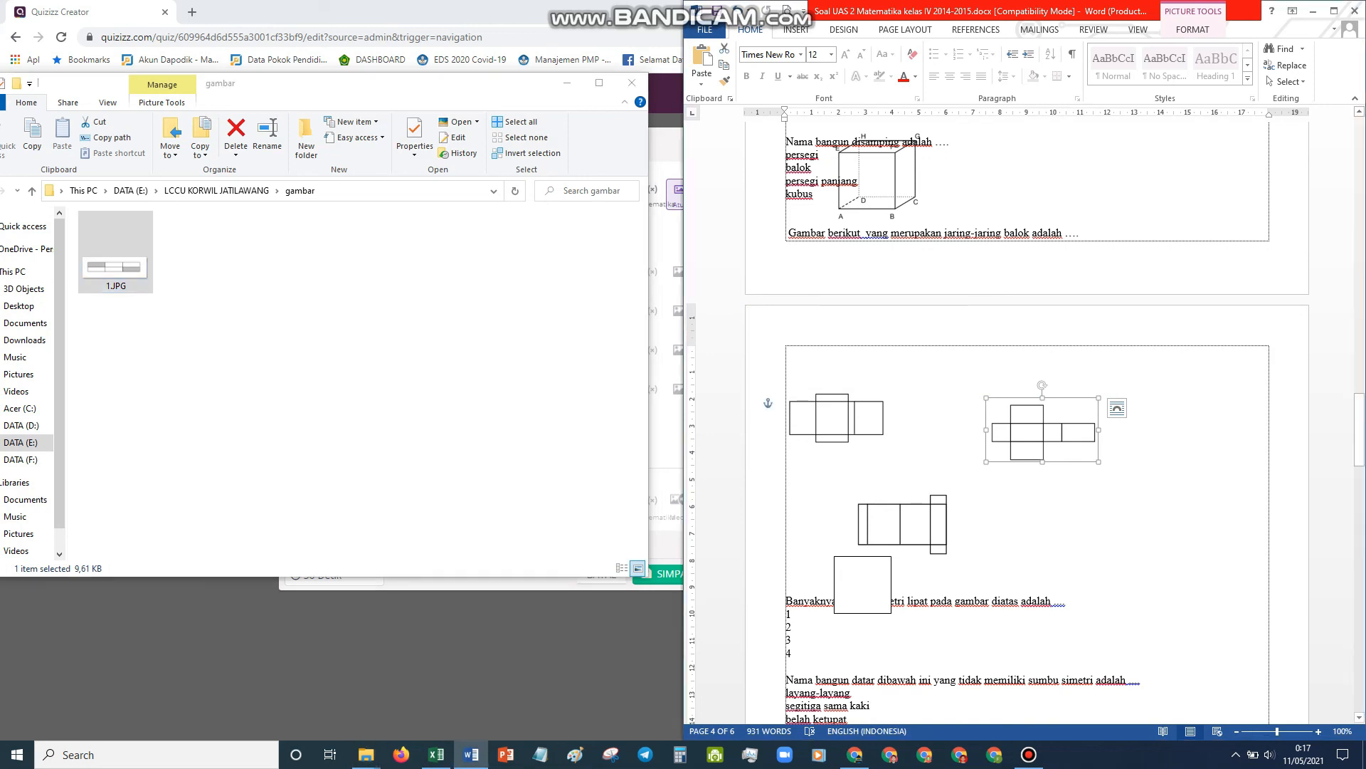
click(836, 418)
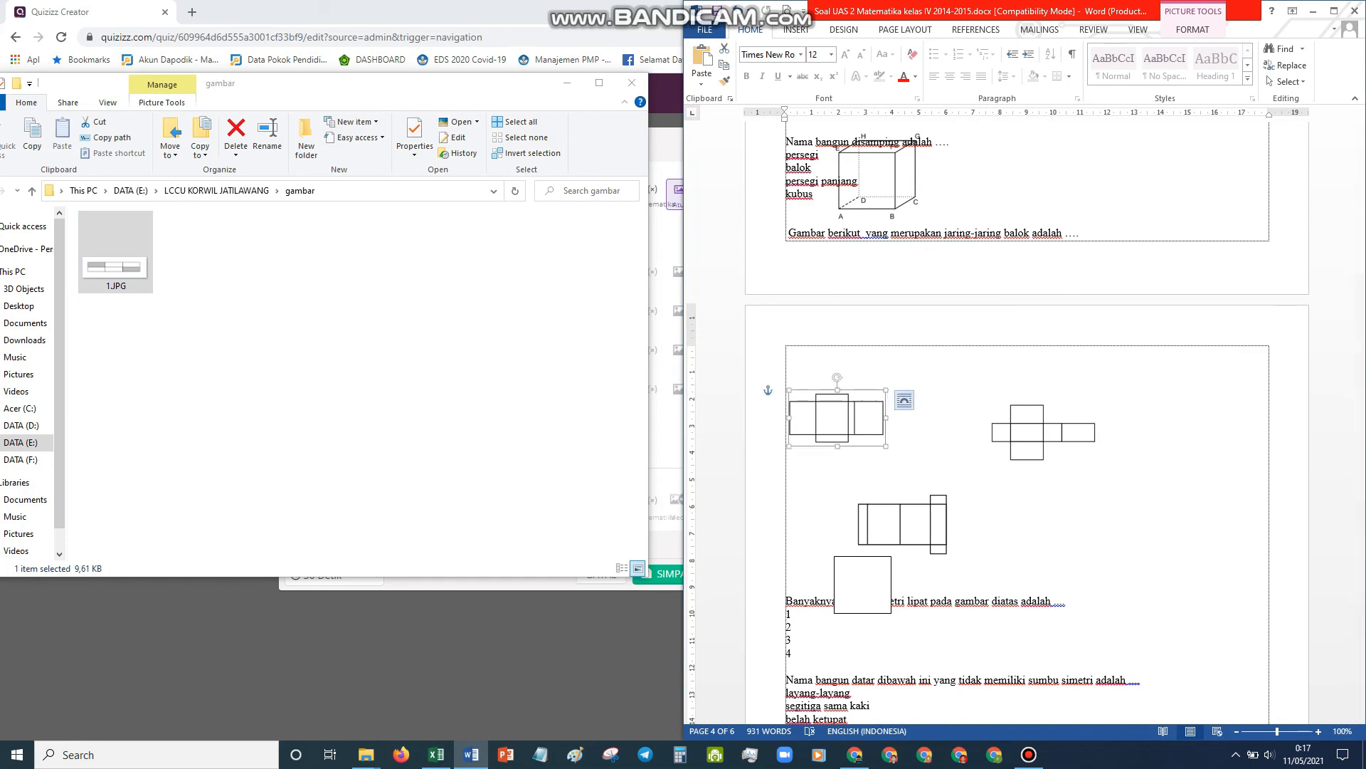
click(370, 356)
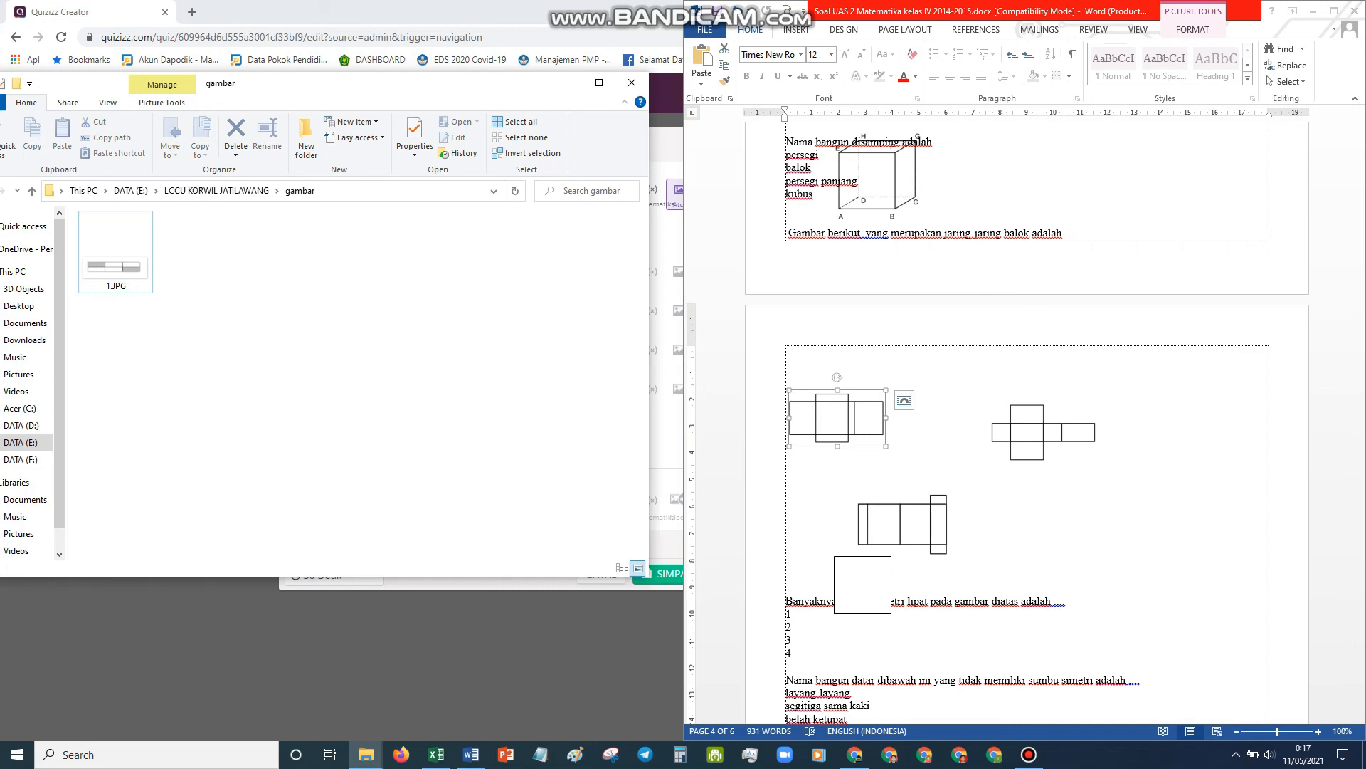
click(839, 418)
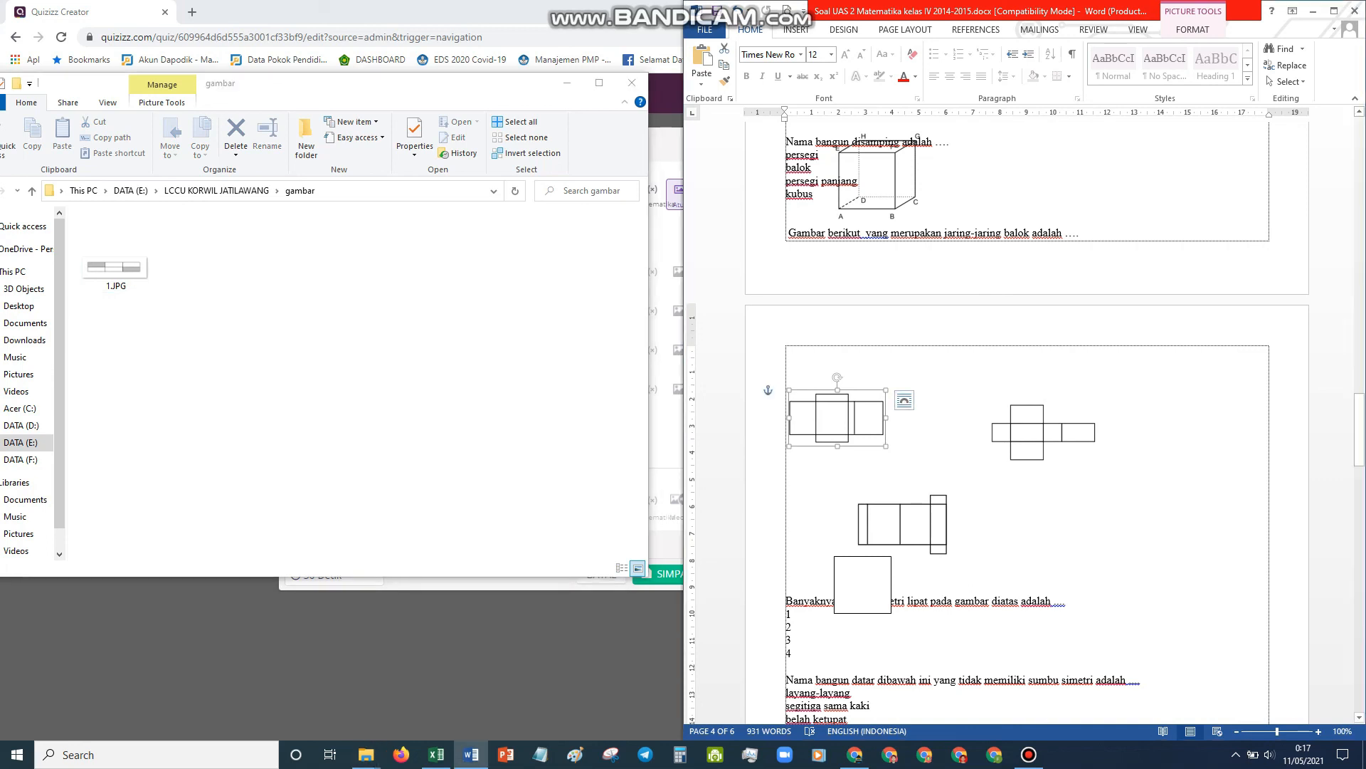
- Capture the cross-shaped net picture beside the selected one on page 4 of the Word exam using Snipping Tool
click(610, 754)
click(996, 120)
drag(976, 389, 1117, 474)
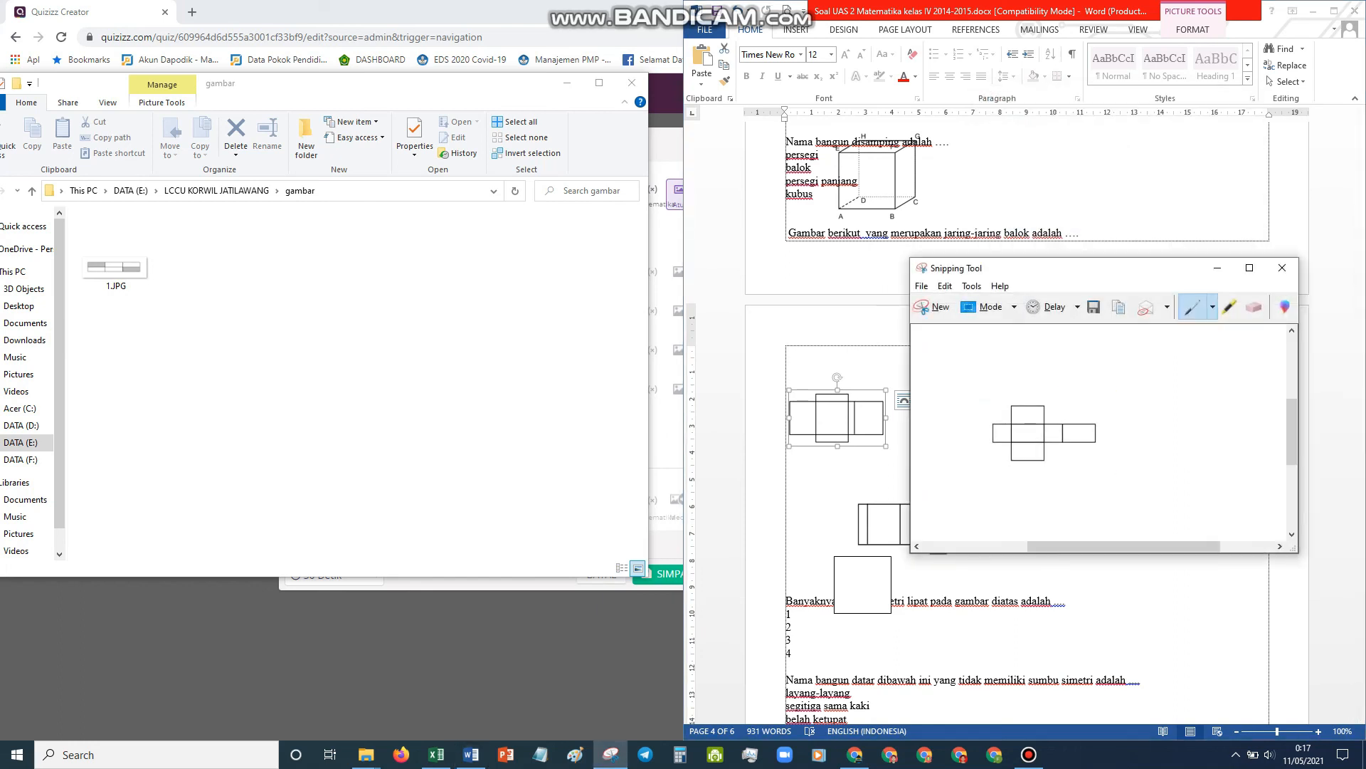
- Save the captured net as the JPEG file 1a in the gambar folder and select it there
click(1094, 306)
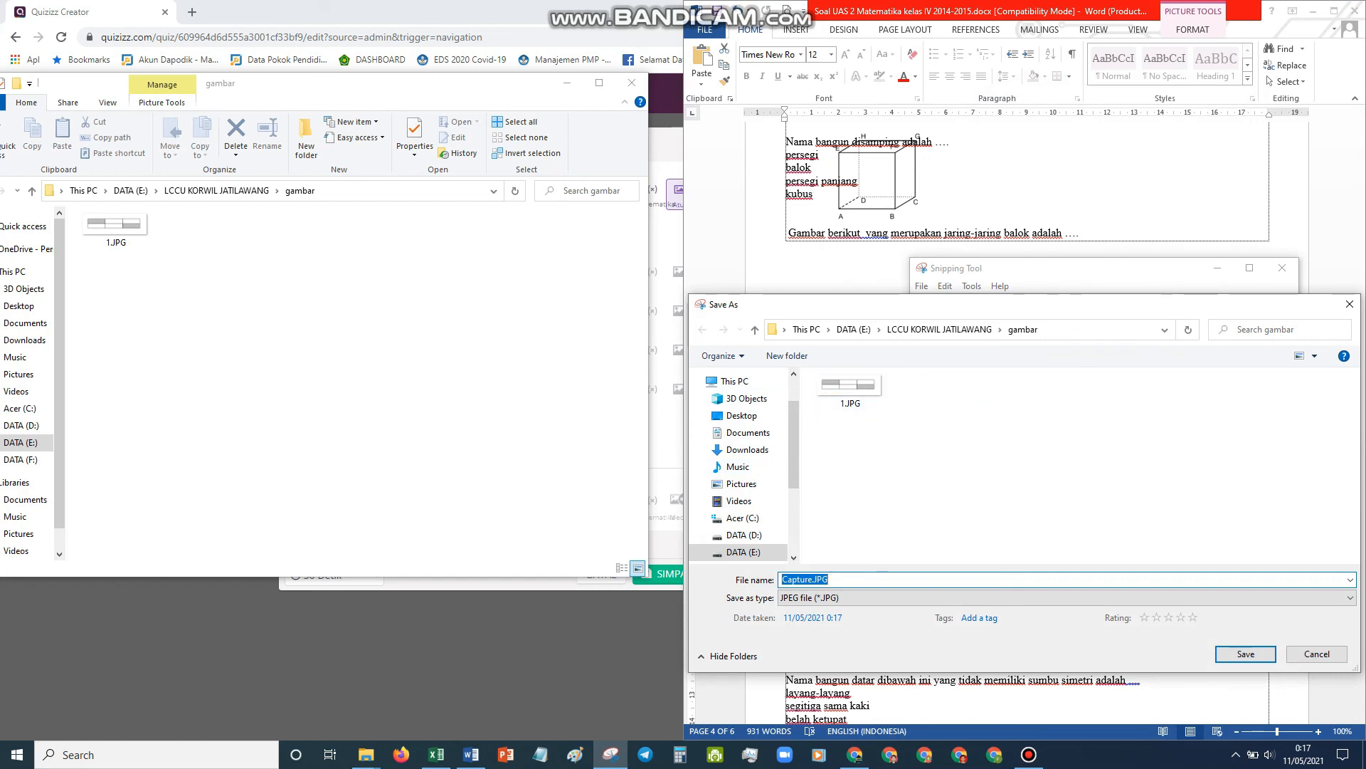
text(1a)
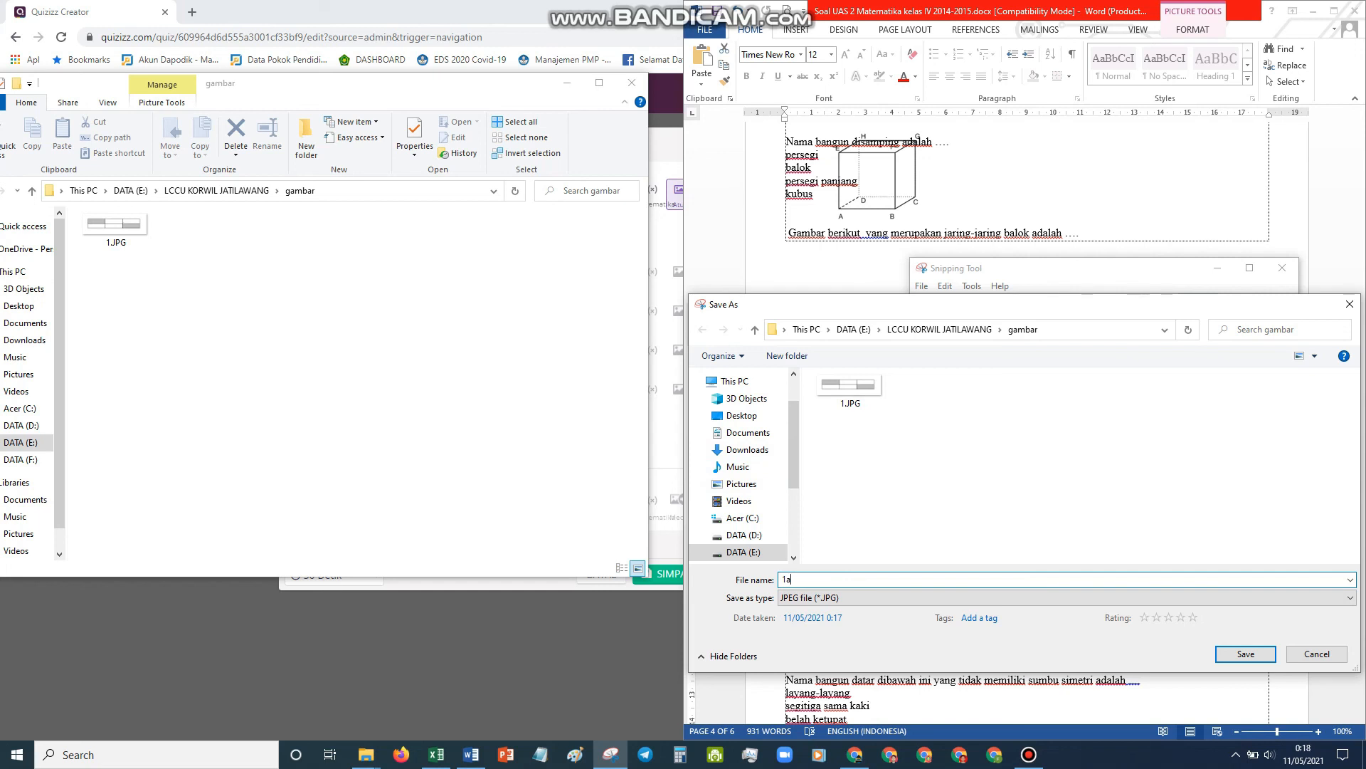
drag(925, 309, 815, 254)
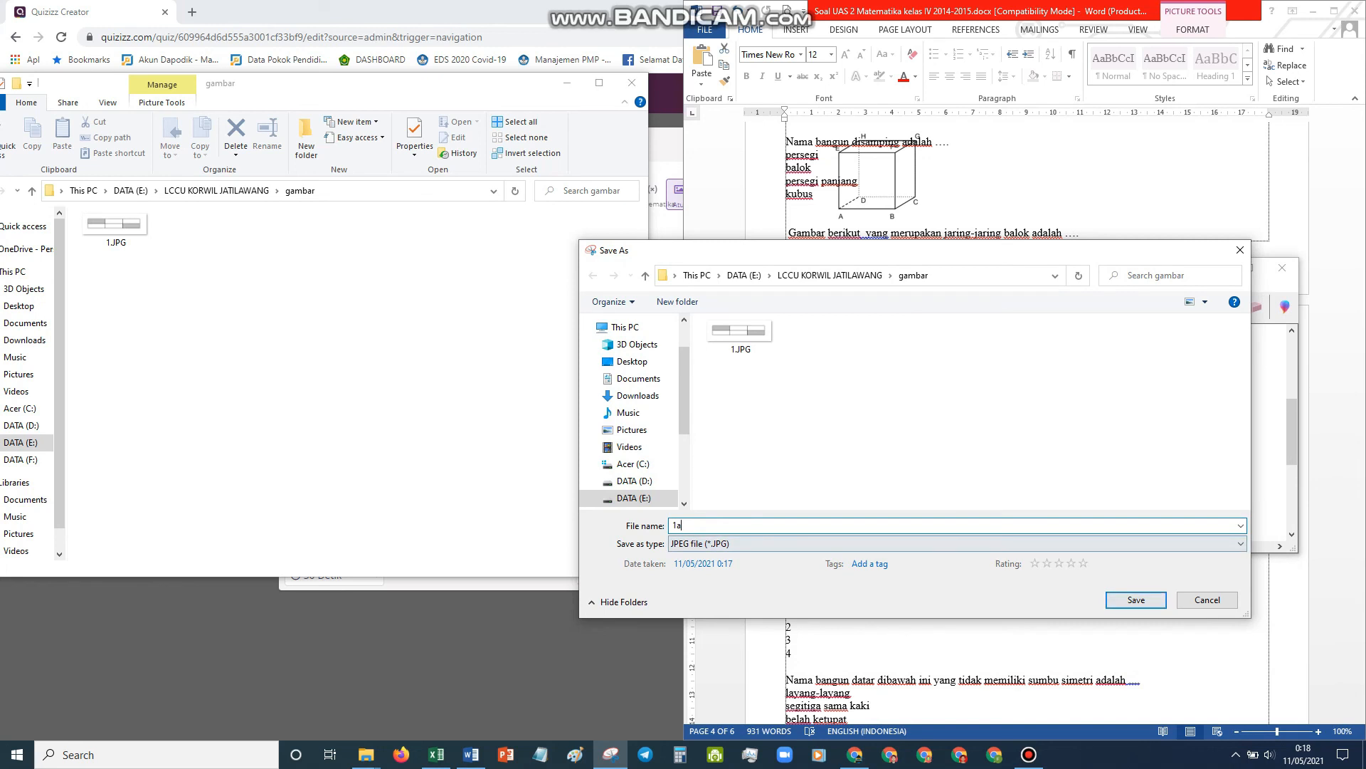
key(Return)
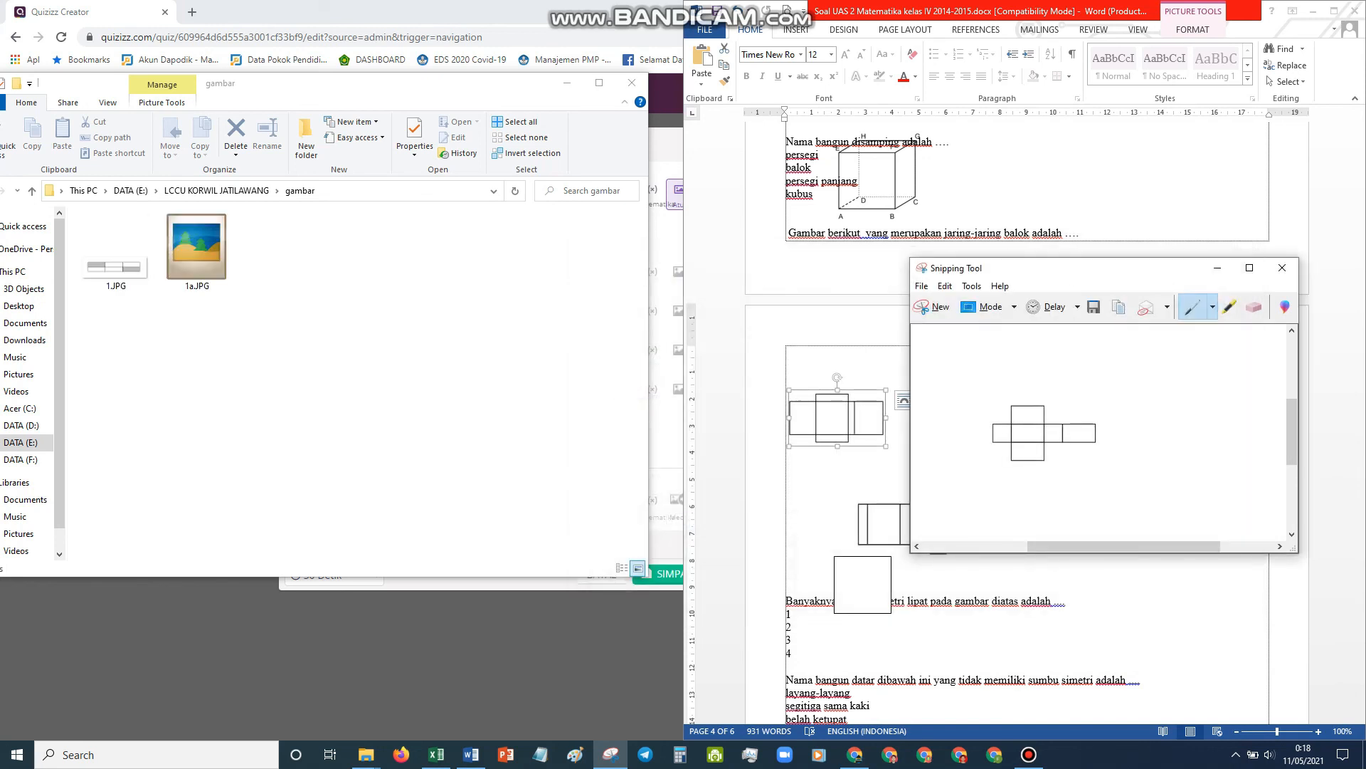
click(197, 257)
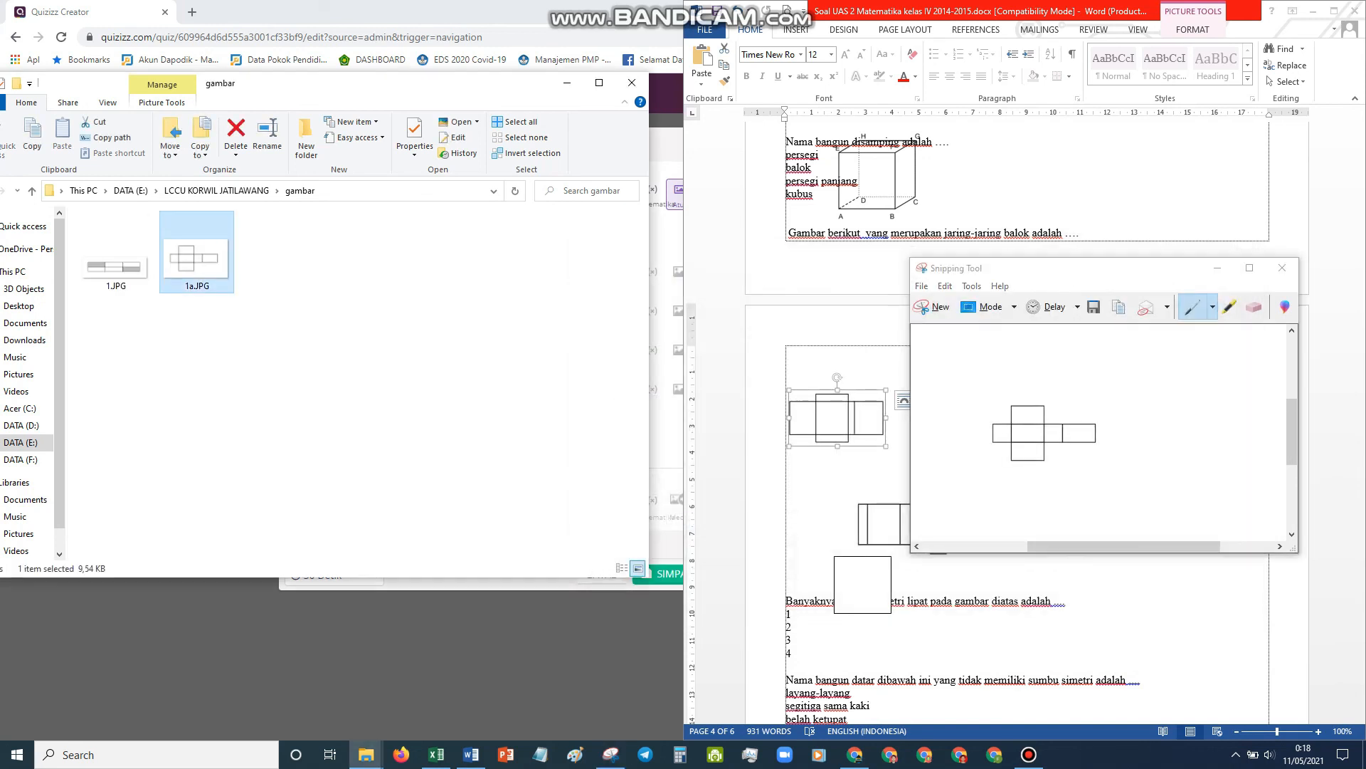
- Switch to the Quizizz editor in Chrome and replace question 1's first answer text with the picture 1a.JPG from the gambar folder
click(456, 654)
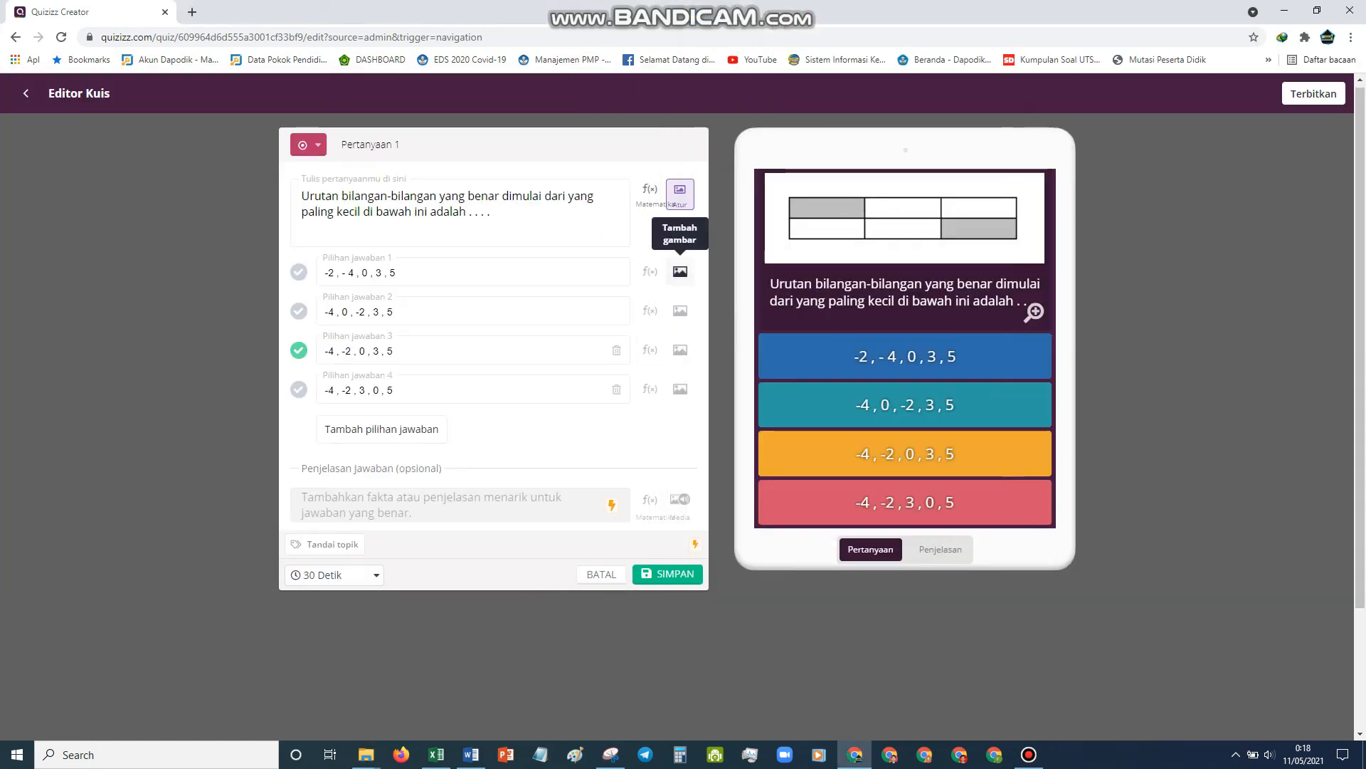
click(680, 271)
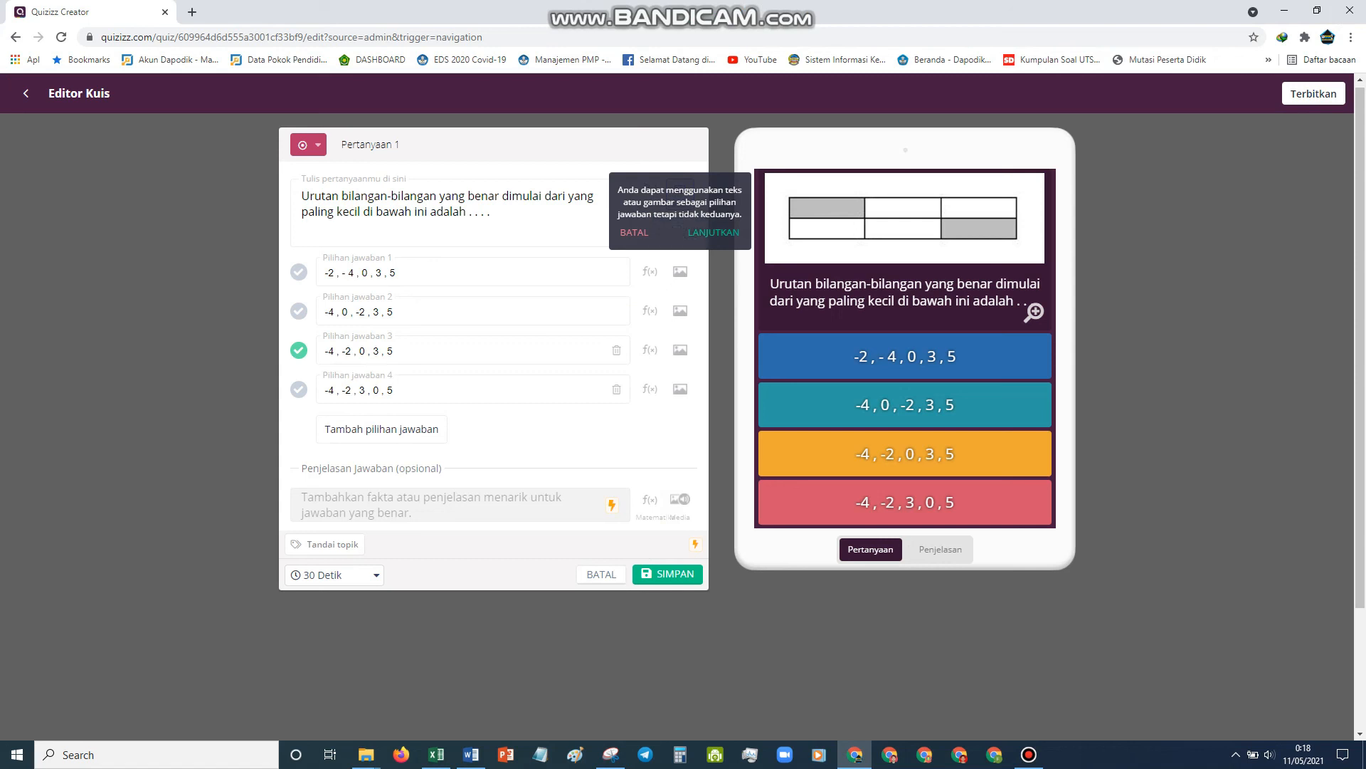
click(714, 232)
click(366, 755)
click(290, 691)
drag(196, 250, 676, 226)
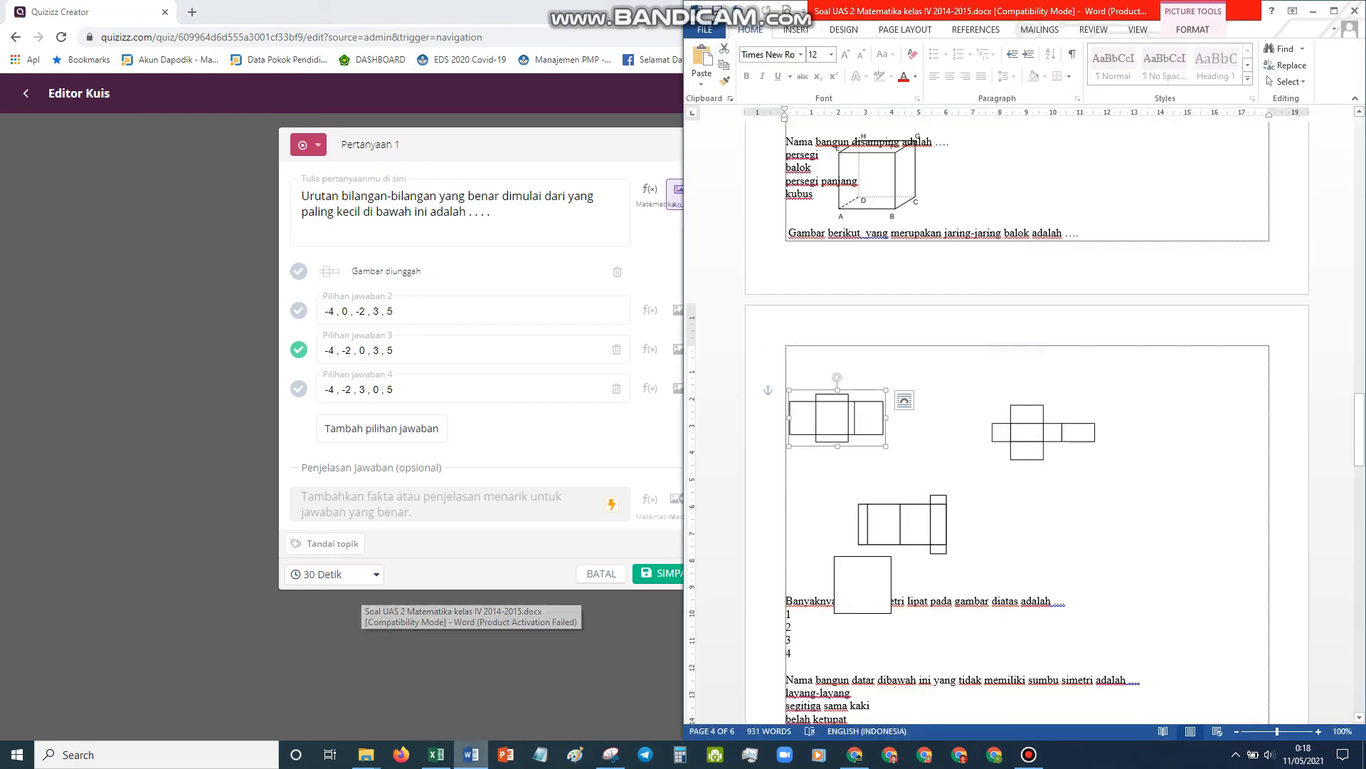
- Bring the QuizizzSampleSpreadsheet.xlsx workbook up beside the Word exam and look back through the exam's earlier questions
click(437, 754)
drag(1171, 166, 679, 166)
scroll(925, 412, up, 4)
scroll(1028, 420, up, 12)
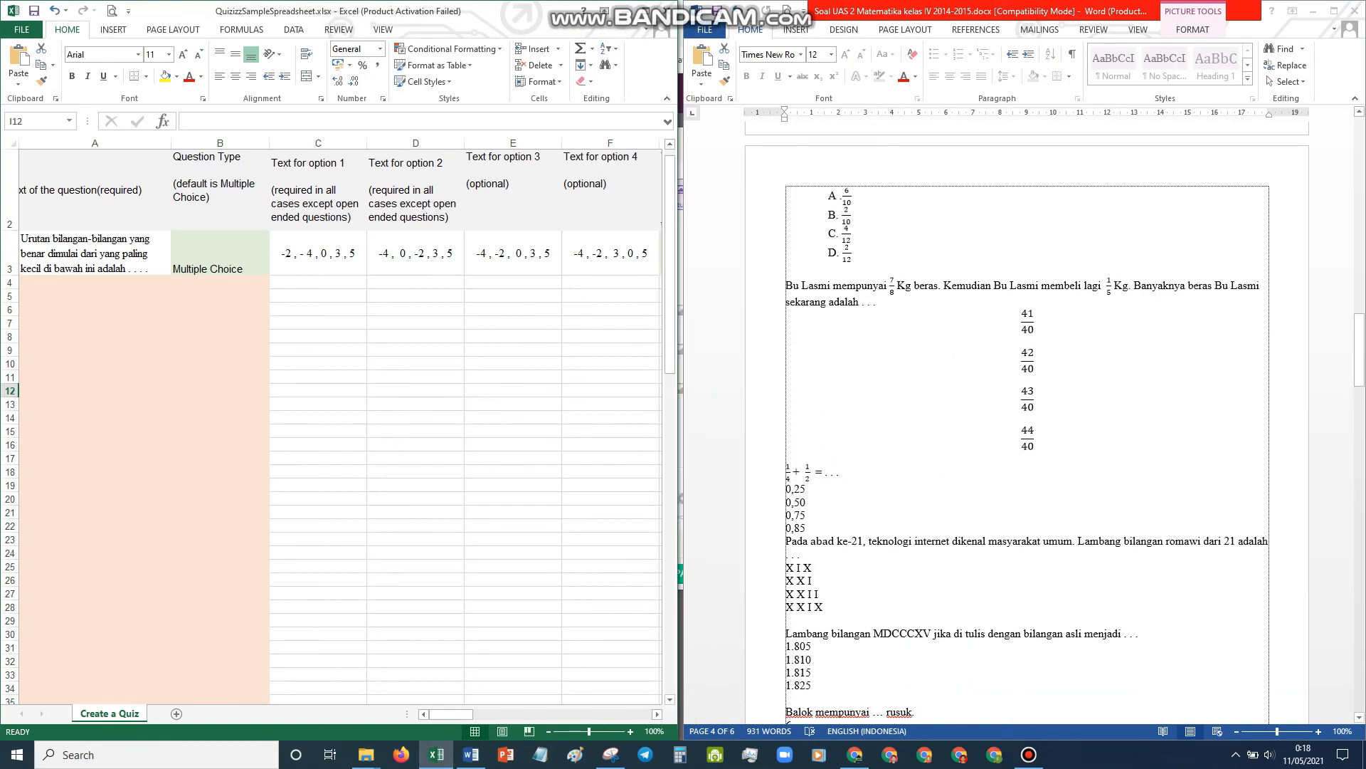
scroll(1028, 424, up, 3)
click(318, 377)
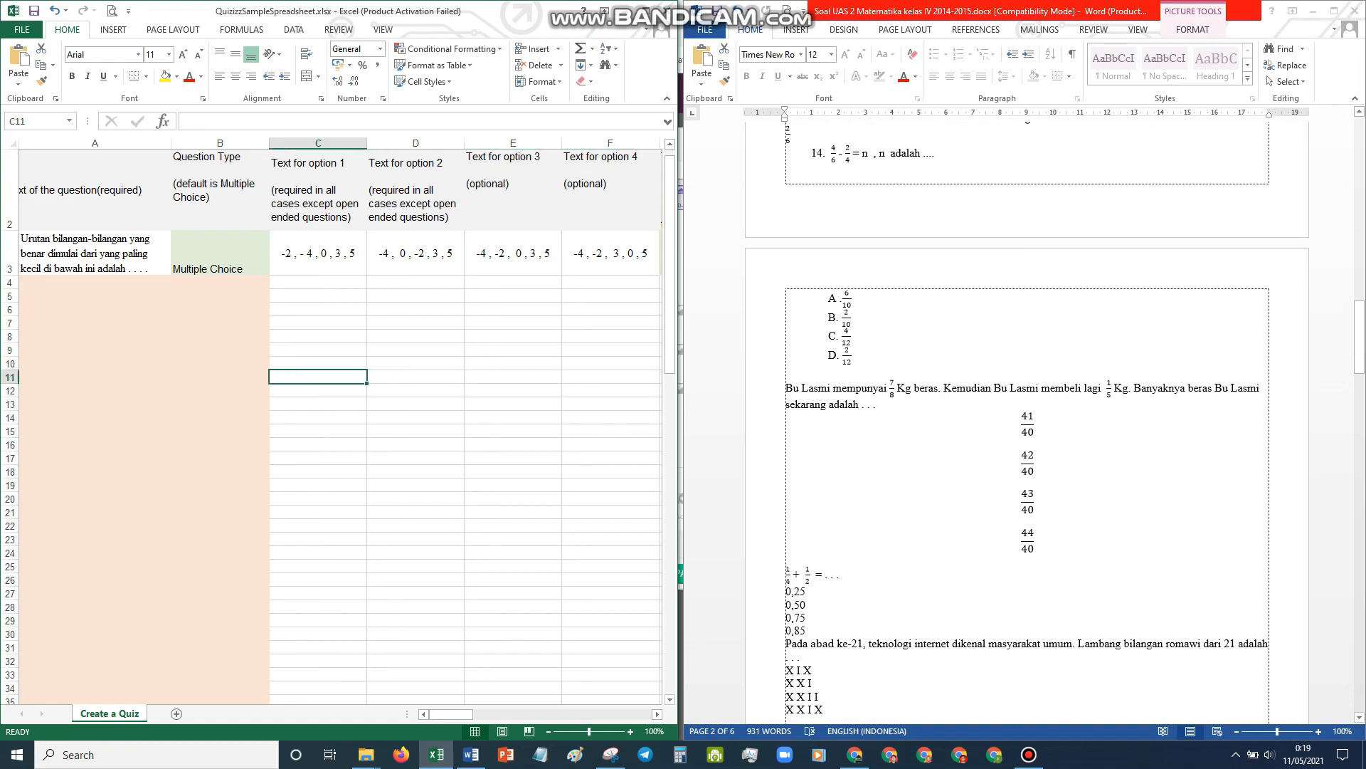
- Maximize the Excel workbook and select the empty question cell A4 below the first question
click(646, 10)
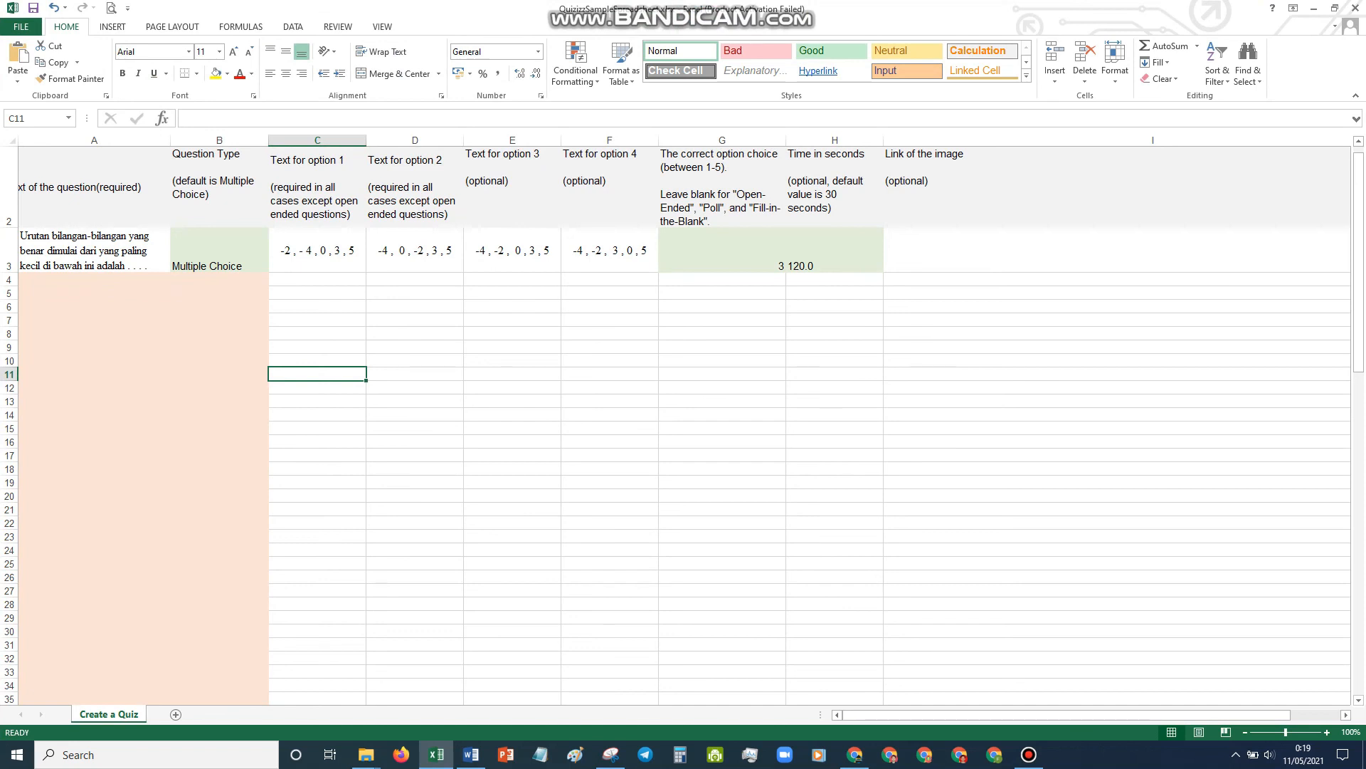
click(94, 293)
click(94, 280)
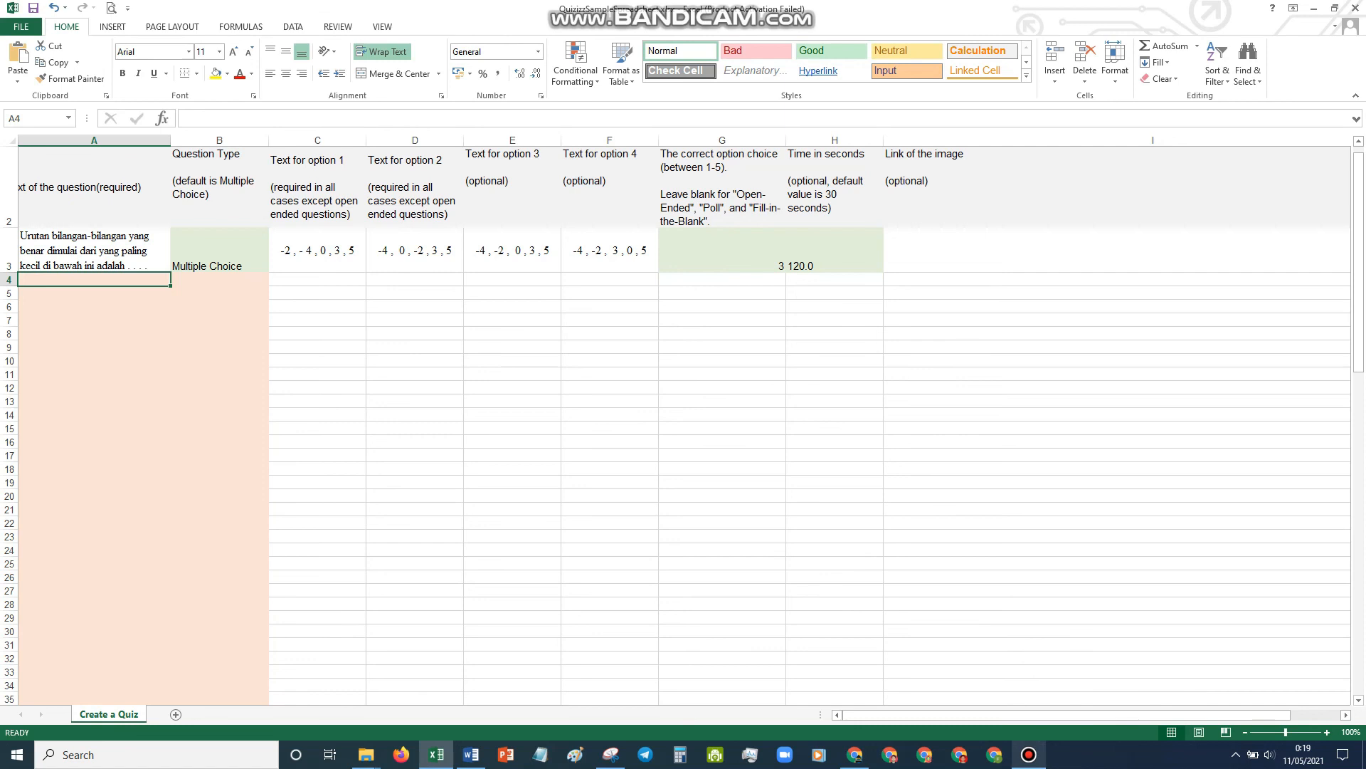
click(1028, 754)
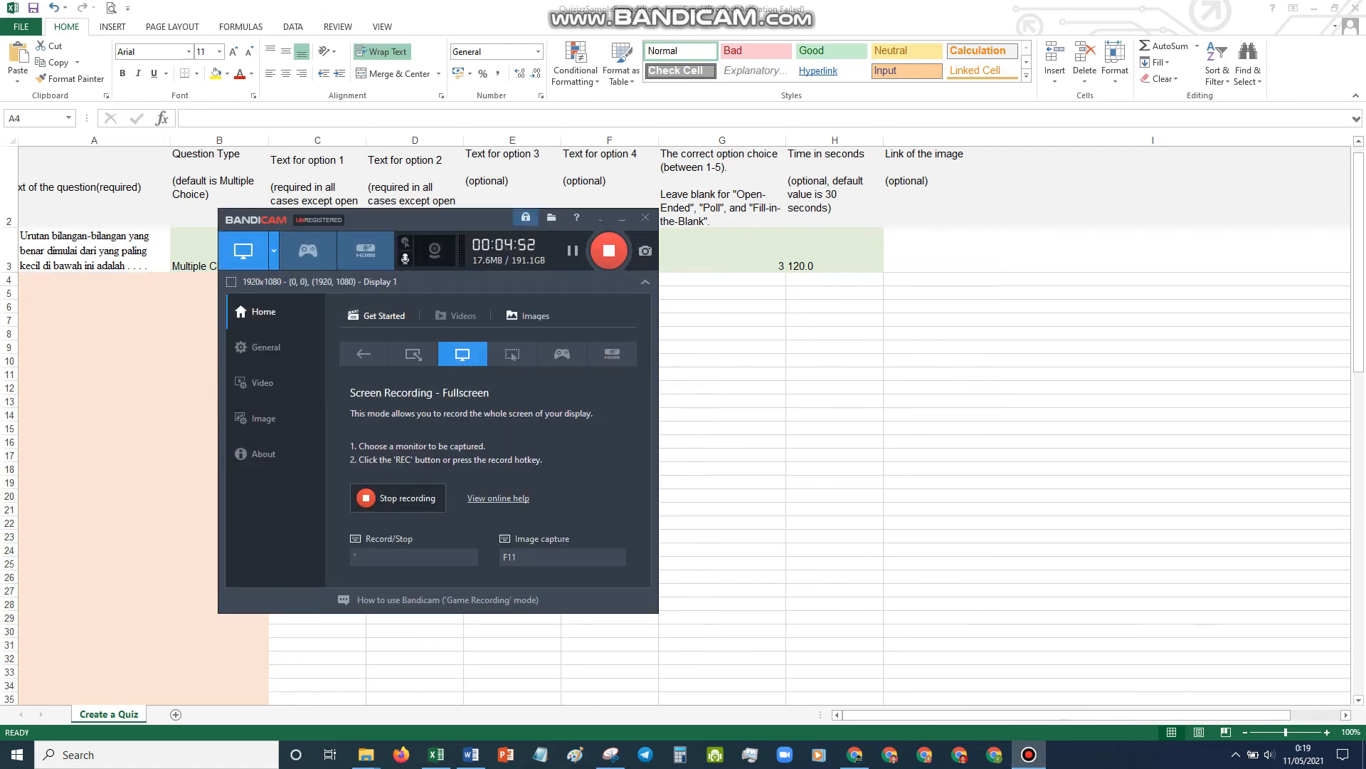